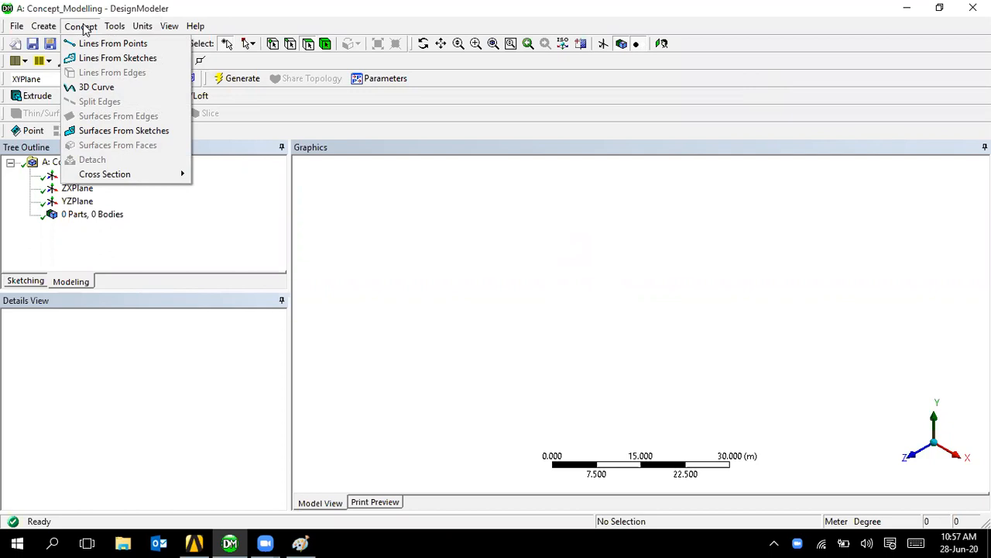
Step: Switch to Paint and add text near the top of the blank canvas listing 1D, 2D and 3D on separate lines
{"action": "left_click", "coordinate": [306, 542]}
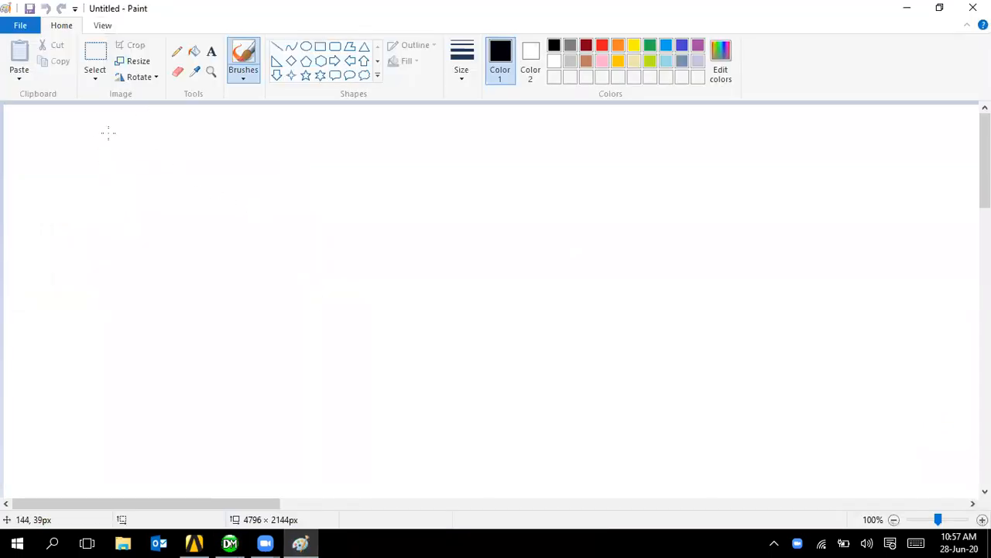
{"action": "left_click", "coordinate": [211, 51]}
{"action": "left_click", "coordinate": [147, 137]}
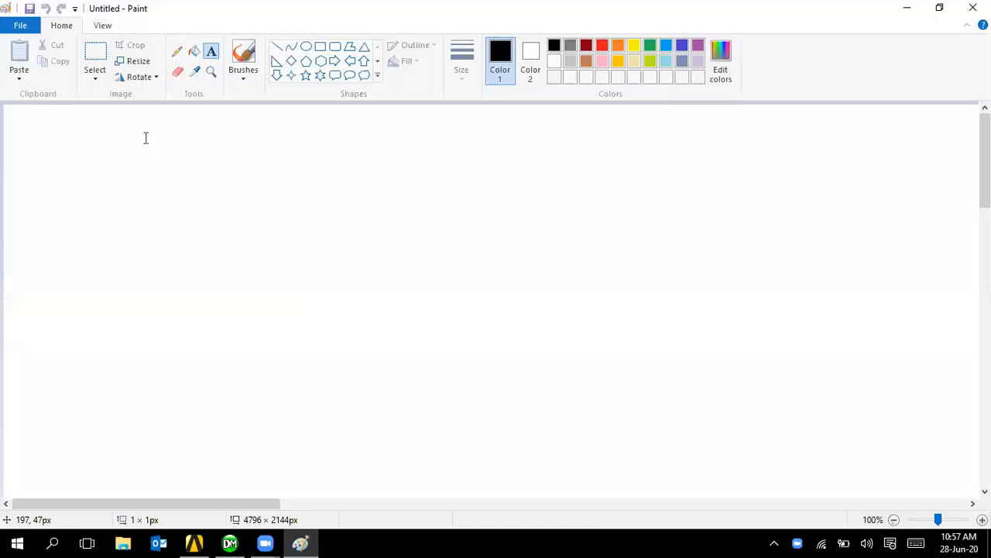
{"action": "type", "text": "1"}
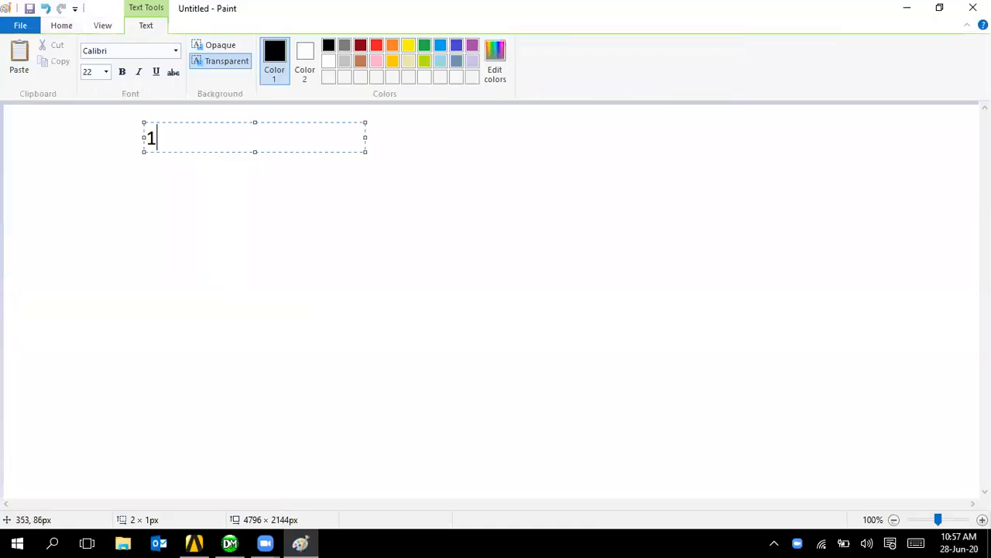
{"action": "type", "text": "D anal"}
{"action": "key", "text": "BackSpace"}
{"action": "key", "text": "BackSpace"}
{"action": "key", "text": "BackSpace"}
{"action": "key", "text": "BackSpace"}
{"action": "key", "text": "BackSpace"}
{"action": "key", "text": "Return"}
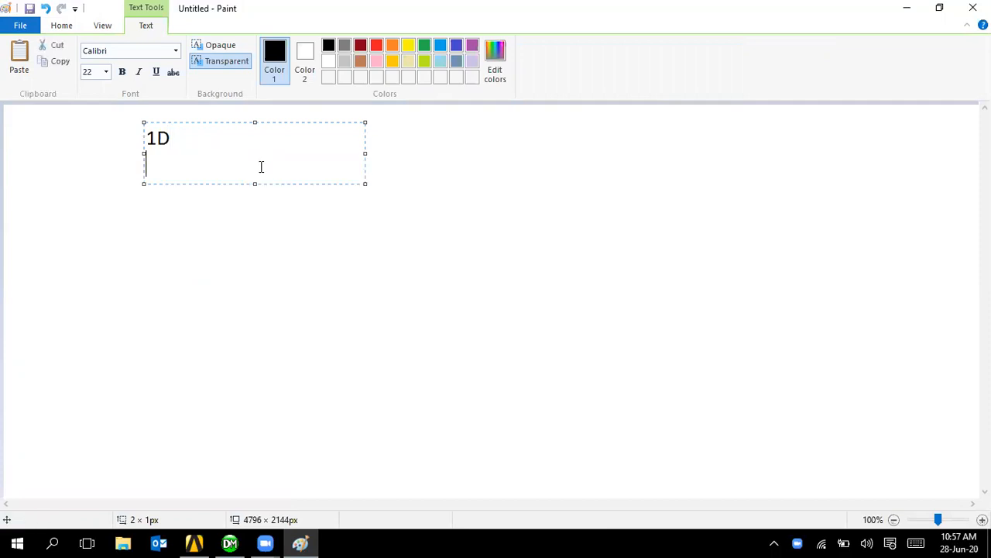
{"action": "type", "text": "2D"}
{"action": "key", "text": "Return"}
{"action": "type", "text": "3D"}
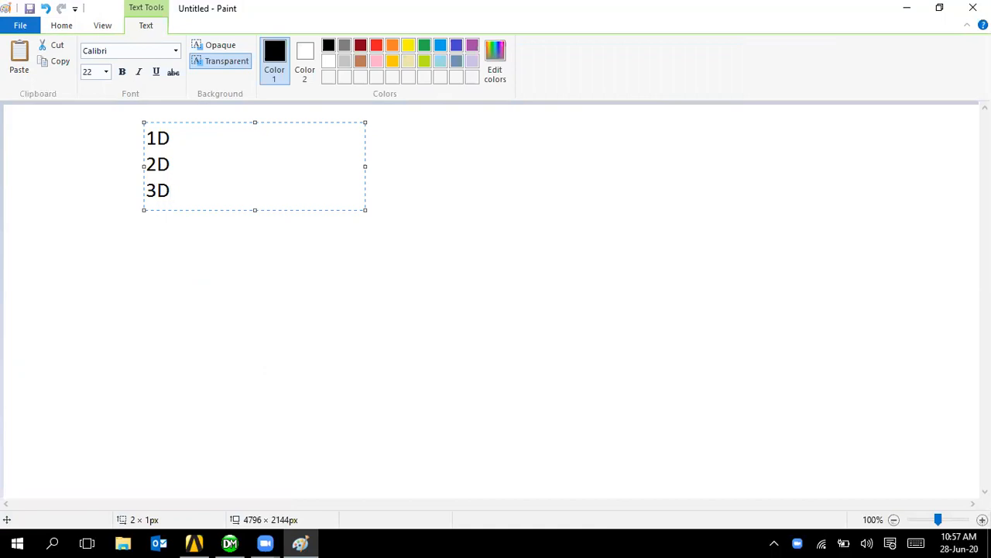
Step: Complete the 1D line with "- Bars, Frames, Truss and Pipe related problems" and widen the text box so it fits on one line
{"action": "key", "text": "Up"}
{"action": "key", "text": "Up"}
{"action": "type", "text": "- Bars, Frames, Tr"}
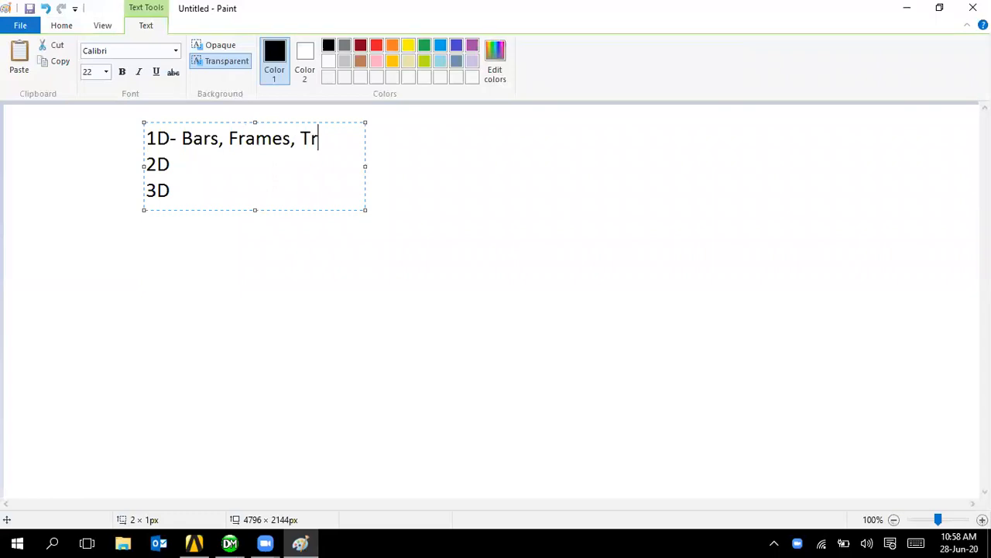
{"action": "type", "text": "uss and "}
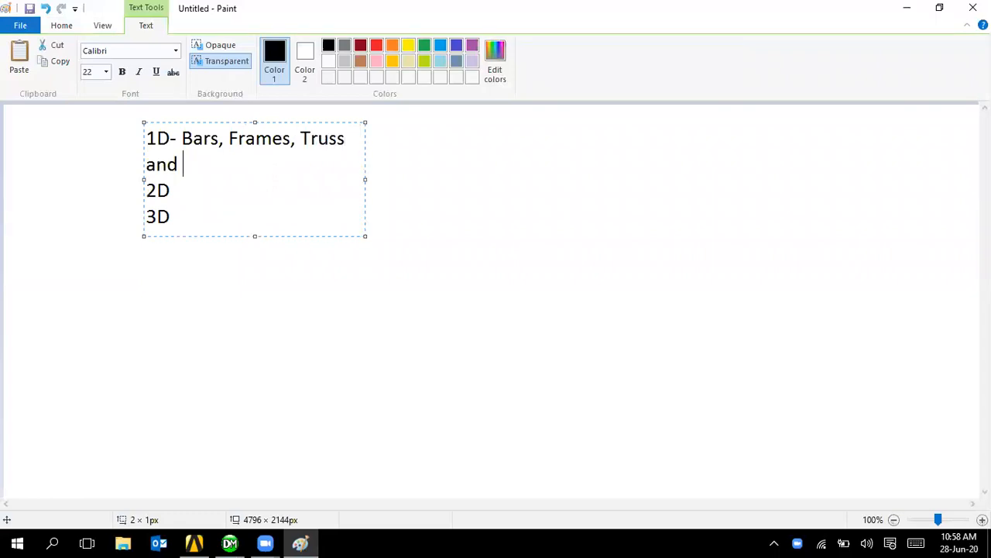
{"action": "type", "text": "Pipe related problems"}
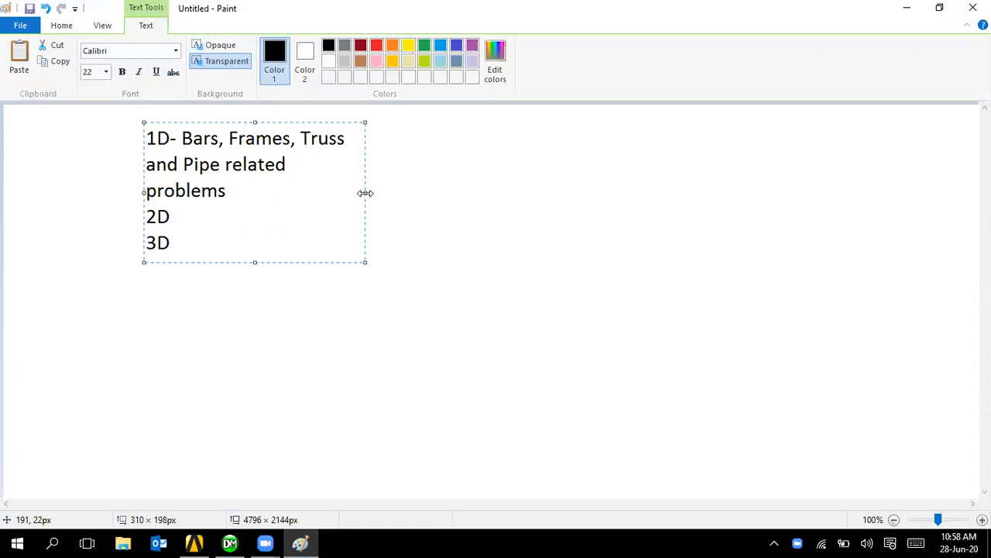
{"action": "left_click_drag", "start_coordinate": [366, 193], "coordinate": [664, 193]}
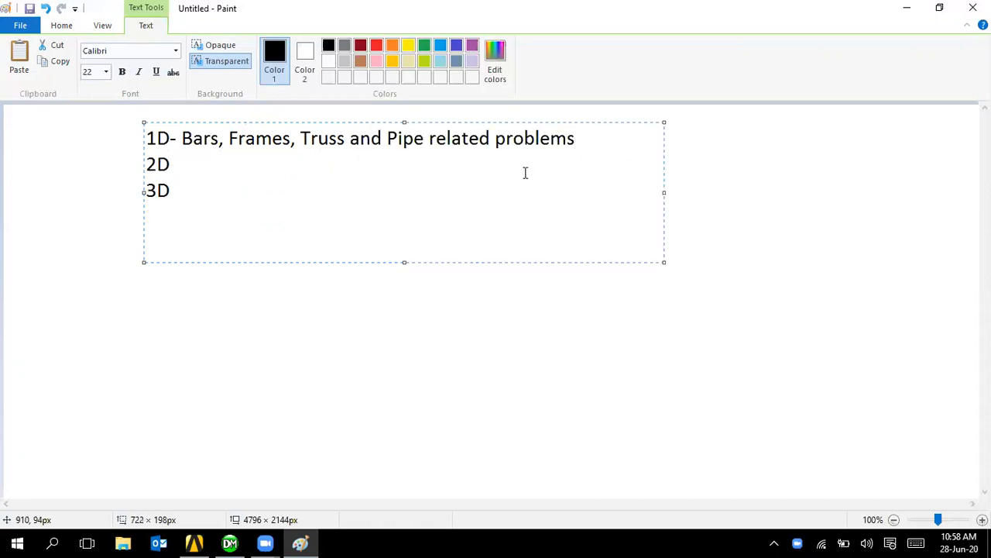
Step: Complete the 2D line with "- Plane stress, Plane strain and axisymetry problems"
{"action": "left_click", "coordinate": [176, 164]}
{"action": "type", "text": "-"}
{"action": "type", "text": "Plane stres"}
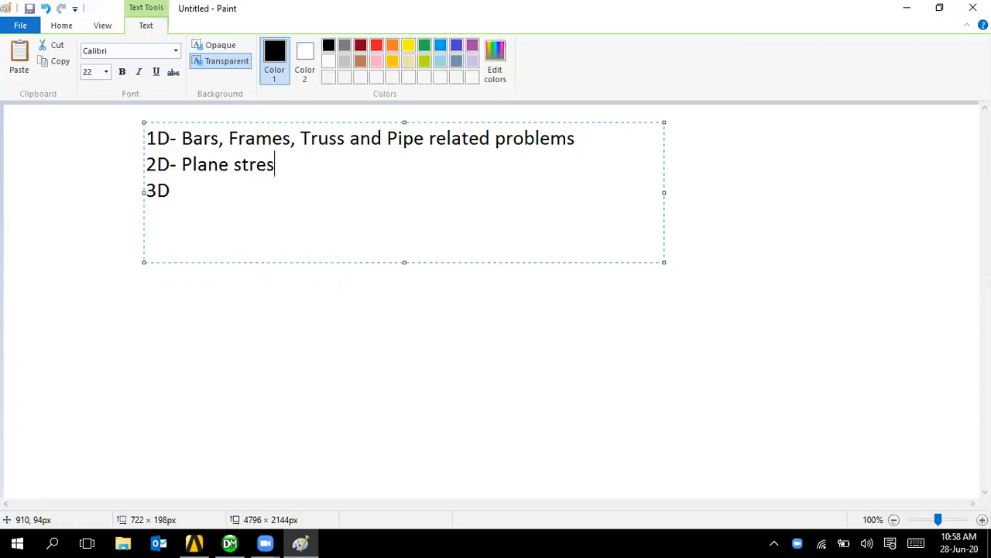
{"action": "type", "text": "s , Plane strain"}
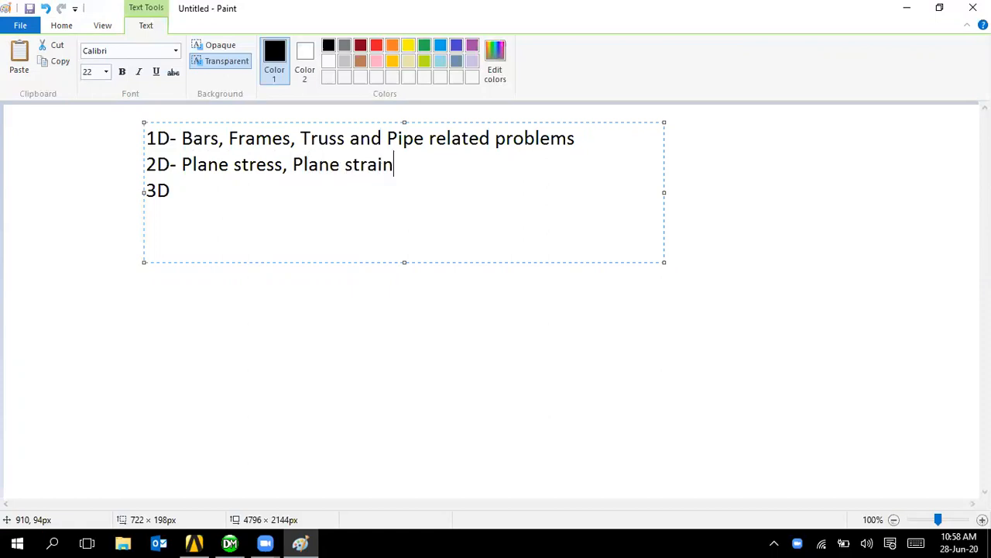
{"action": "type", "text": " and axisym"}
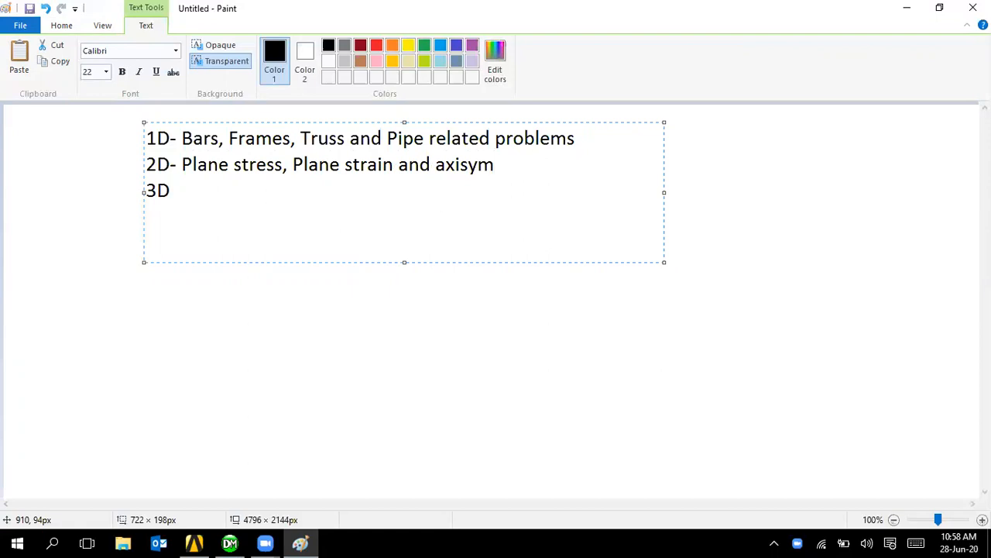
{"action": "type", "text": "etry problems"}
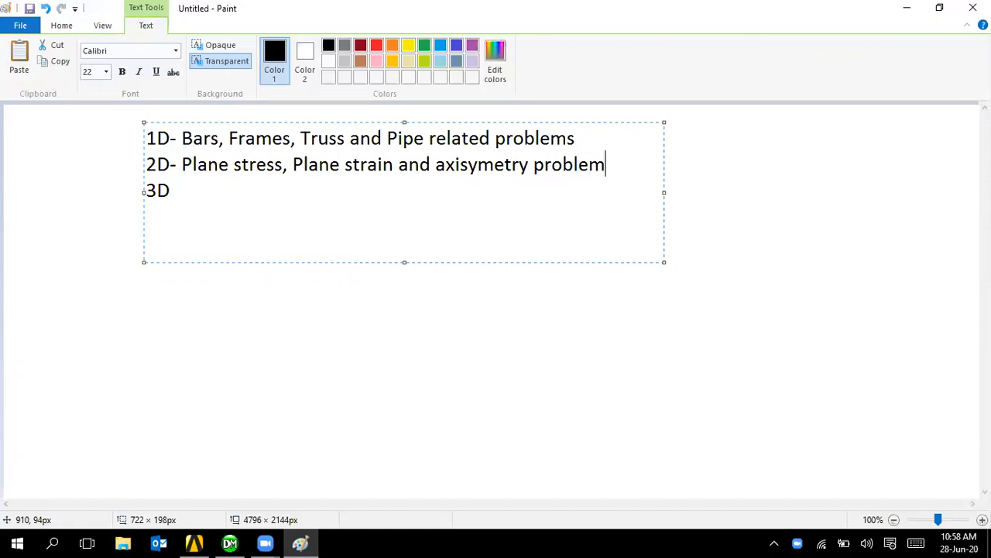
Step: Complete the 3D line with "- all real problems" and commit the text to the canvas
{"action": "key", "text": "Down"}
{"action": "type", "text": "-"}
{"action": "type", "text": "all real problems"}
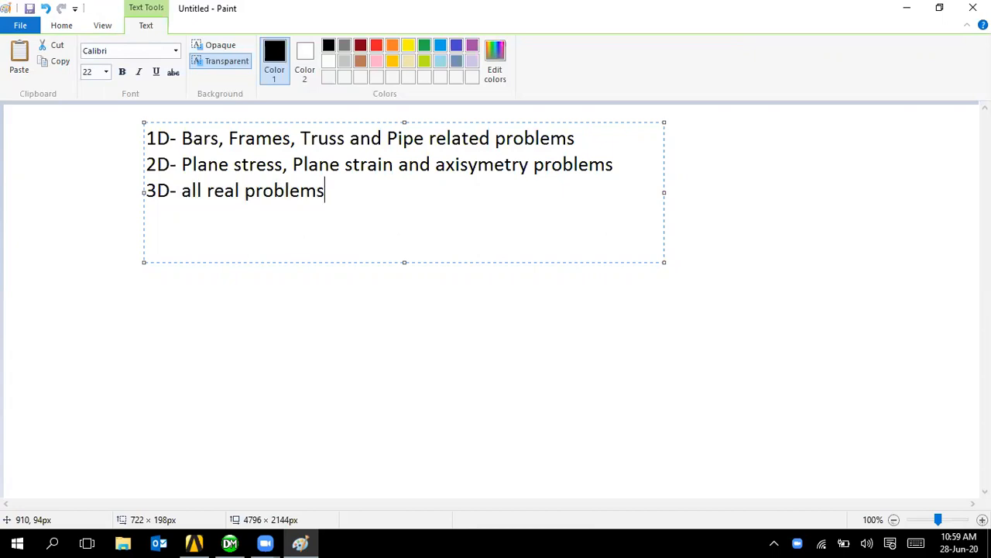
{"action": "left_click", "coordinate": [288, 332]}
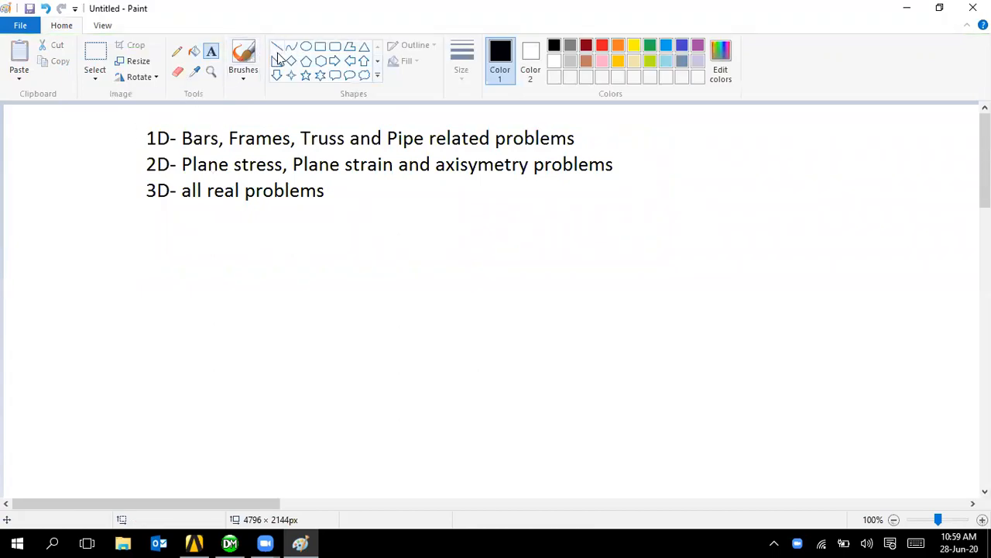
Step: With a thicker red pencil, draw an arrow from the end of the 1D line curving down into the empty area
{"action": "left_click", "coordinate": [176, 52]}
{"action": "left_click", "coordinate": [461, 64]}
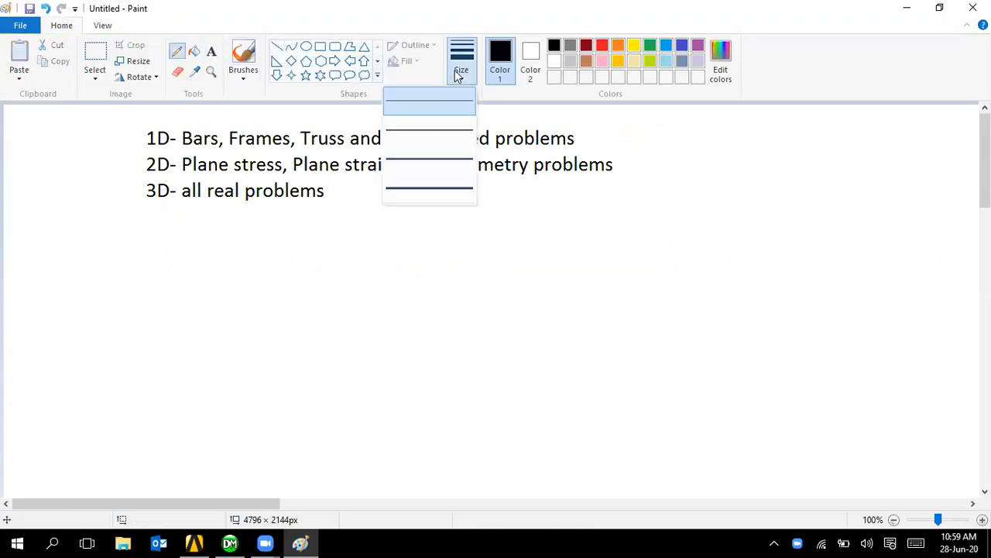
{"action": "left_click", "coordinate": [457, 159]}
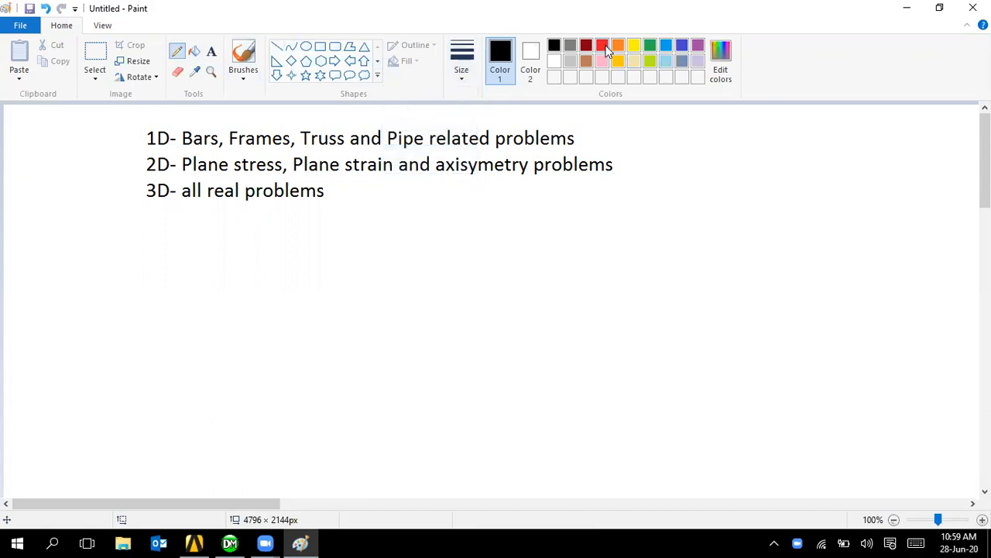
{"action": "left_click", "coordinate": [603, 48]}
{"action": "mouse_move", "coordinate": [576, 144]}
{"action": "left_mouse_down"}
{"action": "mouse_move", "coordinate": [682, 218]}
{"action": "mouse_move", "coordinate": [681, 230]}
{"action": "left_mouse_up"}
{"action": "mouse_move", "coordinate": [665, 220]}
{"action": "left_mouse_down"}
{"action": "mouse_move", "coordinate": [679, 230]}
{"action": "mouse_move", "coordinate": [698, 218]}
{"action": "left_mouse_up"}
Step: Sketch a long rectangular bar in 3D below the red arrow, joining the corners of its front and back outlines
{"action": "left_click_drag", "start_coordinate": [620, 309], "coordinate": [902, 286]}
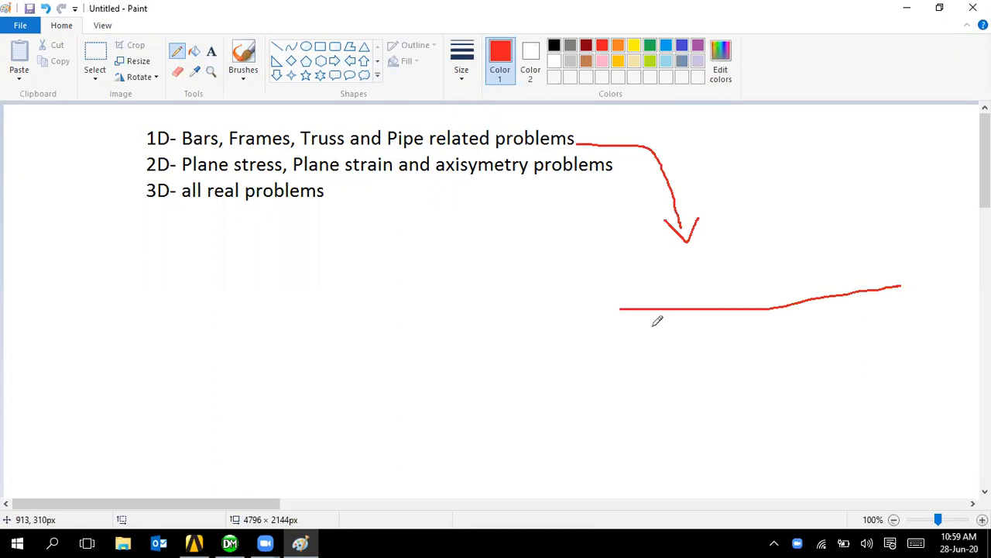
{"action": "mouse_move", "coordinate": [621, 310]}
{"action": "left_mouse_down"}
{"action": "mouse_move", "coordinate": [637, 338]}
{"action": "mouse_move", "coordinate": [906, 328]}
{"action": "mouse_move", "coordinate": [902, 286]}
{"action": "left_mouse_up"}
{"action": "mouse_move", "coordinate": [634, 289]}
{"action": "left_mouse_down"}
{"action": "mouse_move", "coordinate": [682, 326]}
{"action": "mouse_move", "coordinate": [836, 318]}
{"action": "mouse_move", "coordinate": [936, 274]}
{"action": "mouse_move", "coordinate": [918, 263]}
{"action": "mouse_move", "coordinate": [764, 288]}
{"action": "mouse_move", "coordinate": [635, 289]}
{"action": "left_mouse_up"}
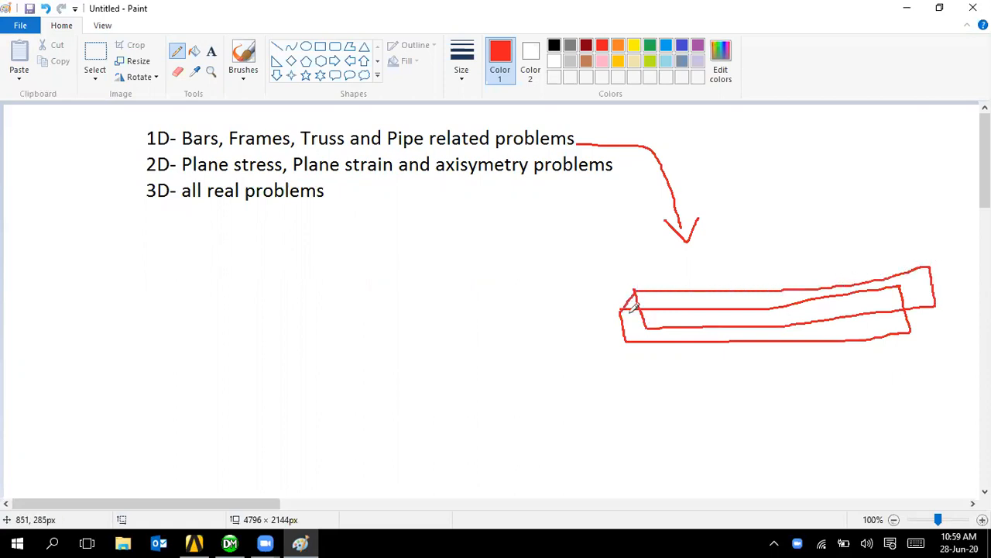
{"action": "left_click_drag", "start_coordinate": [642, 326], "coordinate": [621, 339]}
{"action": "left_click_drag", "start_coordinate": [904, 327], "coordinate": [935, 305]}
{"action": "left_click_drag", "start_coordinate": [929, 268], "coordinate": [898, 287]}
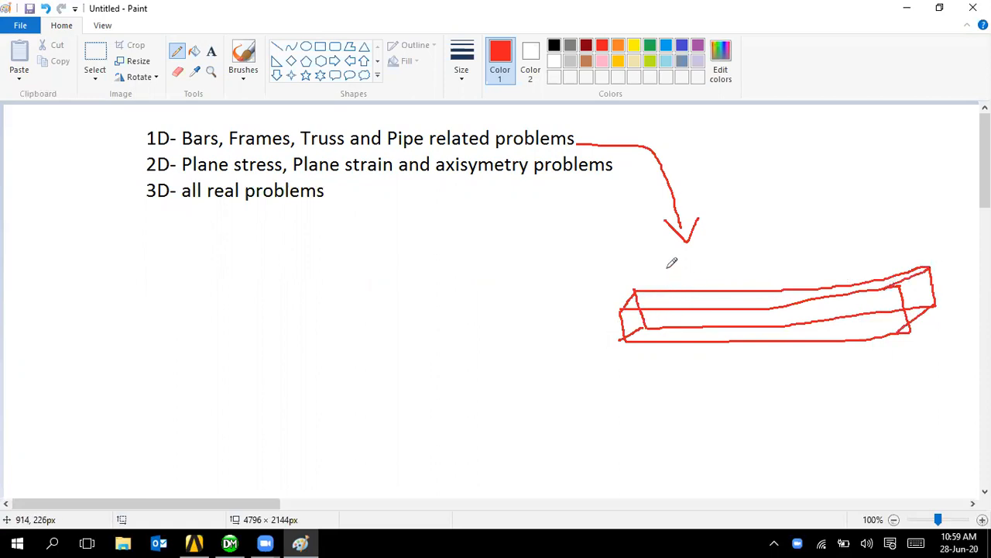
Step: Mark four roughly vertical section cuts across the length of the red bar
{"action": "left_click_drag", "start_coordinate": [666, 260], "coordinate": [687, 369]}
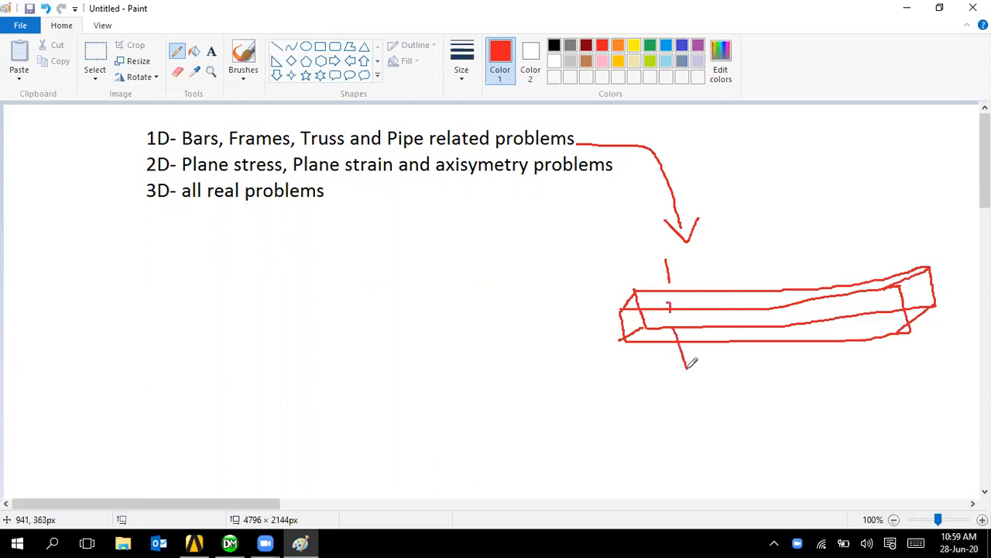
{"action": "left_click_drag", "start_coordinate": [736, 265], "coordinate": [753, 380]}
{"action": "left_click_drag", "start_coordinate": [798, 255], "coordinate": [822, 374]}
{"action": "left_click_drag", "start_coordinate": [848, 264], "coordinate": [849, 285]}
{"action": "left_click_drag", "start_coordinate": [859, 323], "coordinate": [860, 326]}
{"action": "left_click_drag", "start_coordinate": [866, 345], "coordinate": [880, 383]}
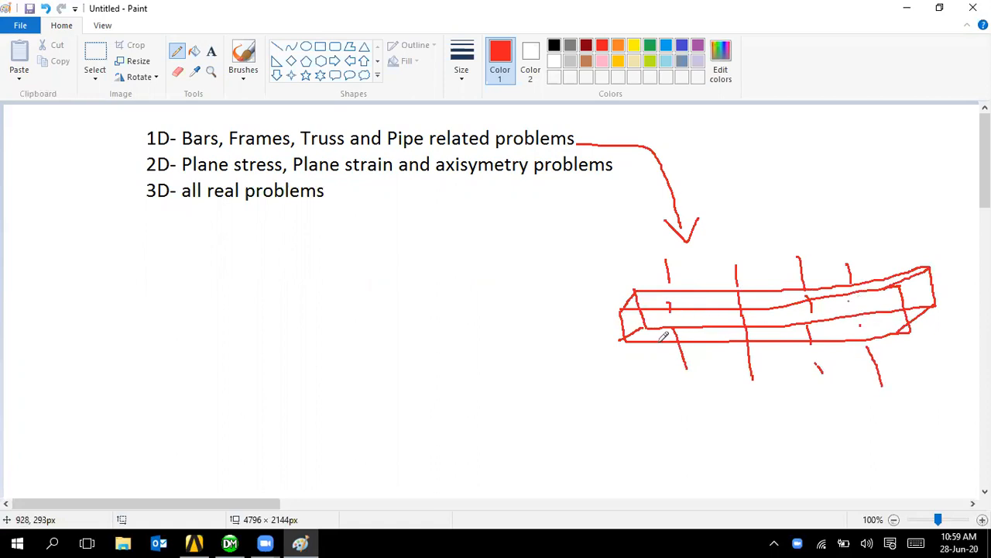
Step: Sketch the bar's small rectangular cross-section above it and a single straight line of similar length below it
{"action": "mouse_move", "coordinate": [764, 162]}
{"action": "left_mouse_down"}
{"action": "mouse_move", "coordinate": [797, 195]}
{"action": "mouse_move", "coordinate": [773, 158]}
{"action": "left_mouse_up"}
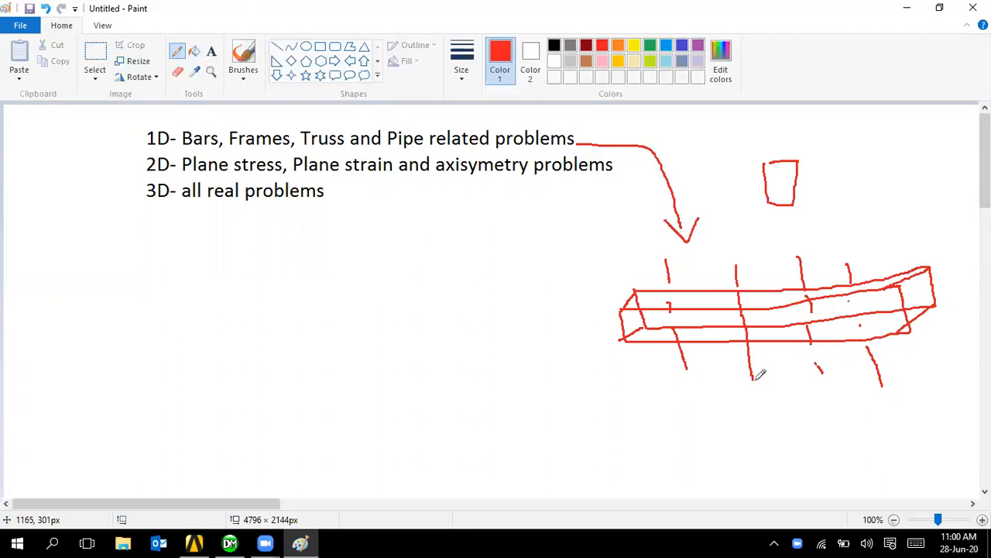
{"action": "left_click_drag", "start_coordinate": [612, 408], "coordinate": [911, 407]}
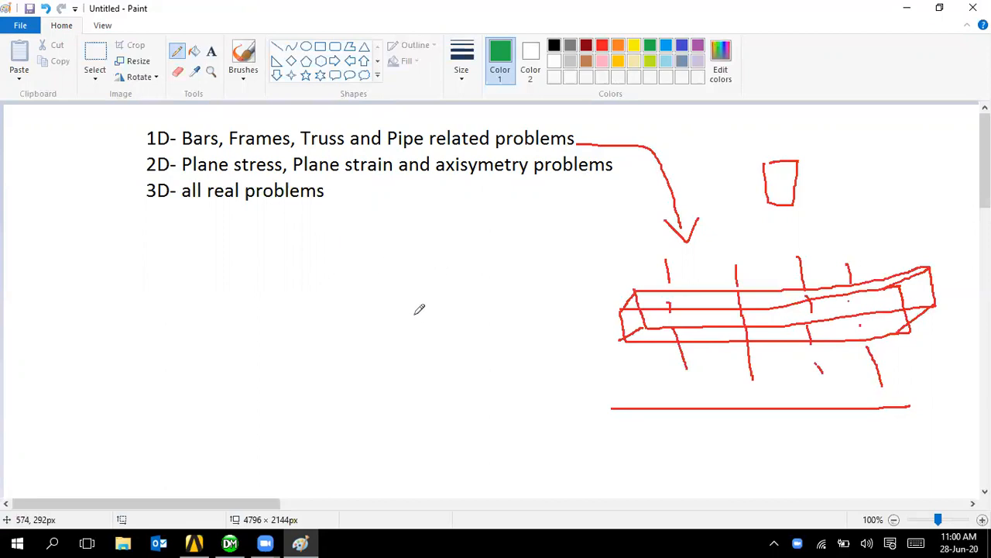
Step: In green, sketch a rectangular truss panel with crossed diagonals, two base supports and ground marks to the left of the bar
{"action": "left_click_drag", "start_coordinate": [359, 352], "coordinate": [484, 356]}
{"action": "left_click_drag", "start_coordinate": [366, 354], "coordinate": [479, 416]}
{"action": "mouse_move", "coordinate": [484, 355]}
{"action": "left_mouse_down"}
{"action": "mouse_move", "coordinate": [355, 417]}
{"action": "mouse_move", "coordinate": [513, 425]}
{"action": "left_mouse_up"}
{"action": "mouse_move", "coordinate": [335, 426]}
{"action": "left_mouse_down"}
{"action": "mouse_move", "coordinate": [332, 435]}
{"action": "mouse_move", "coordinate": [369, 453]}
{"action": "left_mouse_up"}
{"action": "mouse_move", "coordinate": [417, 430]}
{"action": "left_mouse_down"}
{"action": "mouse_move", "coordinate": [414, 448]}
{"action": "mouse_move", "coordinate": [454, 444]}
{"action": "left_mouse_up"}
{"action": "left_click_drag", "start_coordinate": [513, 426], "coordinate": [515, 447]}
{"action": "mouse_move", "coordinate": [353, 417]}
{"action": "left_mouse_down"}
{"action": "mouse_move", "coordinate": [345, 438]}
{"action": "mouse_move", "coordinate": [370, 445]}
{"action": "left_mouse_up"}
{"action": "mouse_move", "coordinate": [476, 411]}
{"action": "left_mouse_down"}
{"action": "mouse_move", "coordinate": [464, 429]}
{"action": "mouse_move", "coordinate": [477, 412]}
{"action": "mouse_move", "coordinate": [471, 446]}
{"action": "left_mouse_up"}
{"action": "left_click_drag", "start_coordinate": [494, 438], "coordinate": [468, 455]}
{"action": "left_click_drag", "start_coordinate": [359, 354], "coordinate": [355, 424]}
{"action": "left_click_drag", "start_coordinate": [483, 355], "coordinate": [486, 422]}
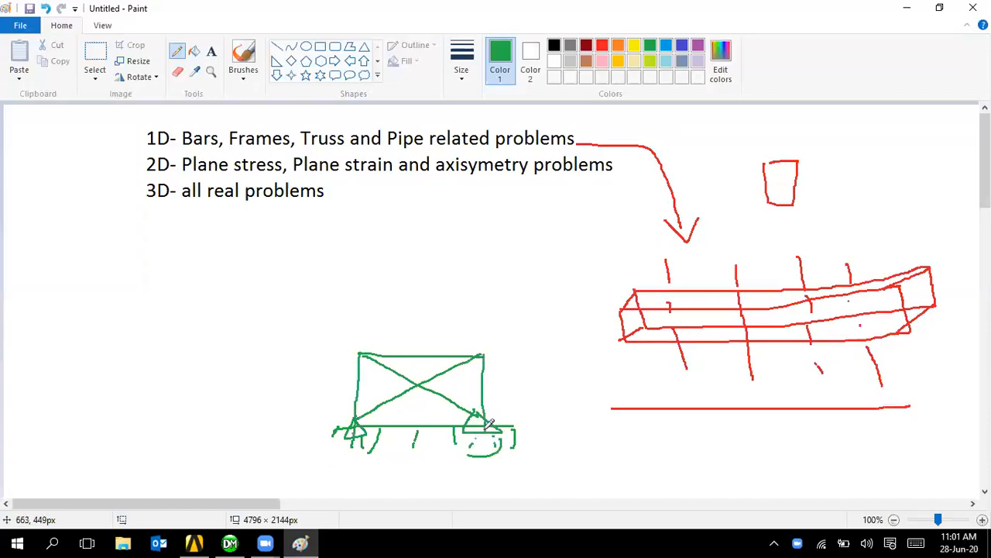
Step: Add a narrower upper panel with crossed diagonals on top of the green truss
{"action": "left_click_drag", "start_coordinate": [480, 357], "coordinate": [461, 261]}
{"action": "mouse_move", "coordinate": [359, 353]}
{"action": "left_mouse_down"}
{"action": "mouse_move", "coordinate": [383, 251]}
{"action": "mouse_move", "coordinate": [451, 250]}
{"action": "mouse_move", "coordinate": [361, 353]}
{"action": "left_mouse_up"}
{"action": "left_click_drag", "start_coordinate": [381, 254], "coordinate": [477, 356]}
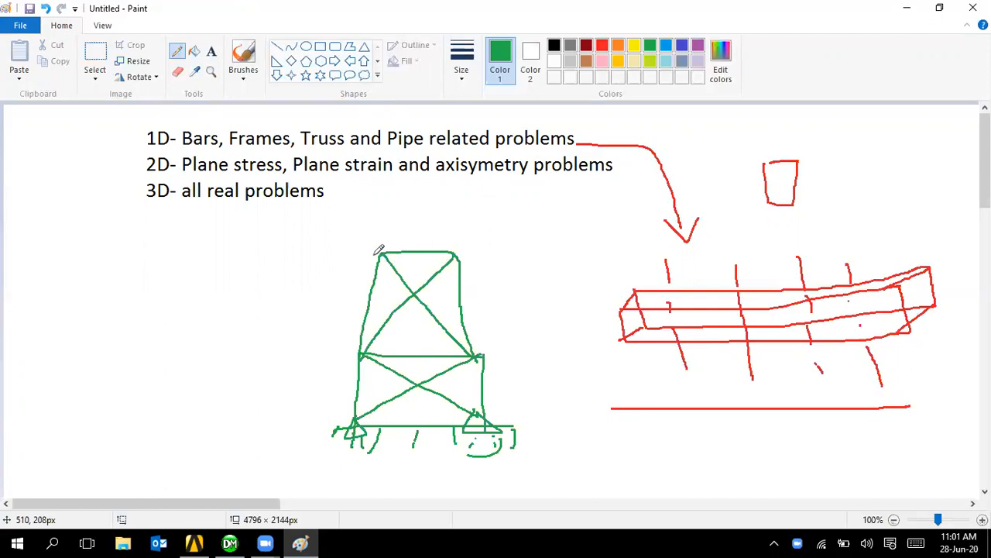
Step: Annotate the truss with joint marks, a thickened lower diagonal, a downward load arrow on top and a loop around the upper-left member
{"action": "left_click_drag", "start_coordinate": [440, 344], "coordinate": [453, 347]}
{"action": "left_click_drag", "start_coordinate": [369, 326], "coordinate": [393, 336]}
{"action": "mouse_move", "coordinate": [374, 381]}
{"action": "left_mouse_down"}
{"action": "mouse_move", "coordinate": [394, 356]}
{"action": "mouse_move", "coordinate": [403, 364]}
{"action": "left_mouse_up"}
{"action": "mouse_move", "coordinate": [380, 397]}
{"action": "left_mouse_down"}
{"action": "mouse_move", "coordinate": [376, 410]}
{"action": "mouse_move", "coordinate": [457, 361]}
{"action": "left_mouse_up"}
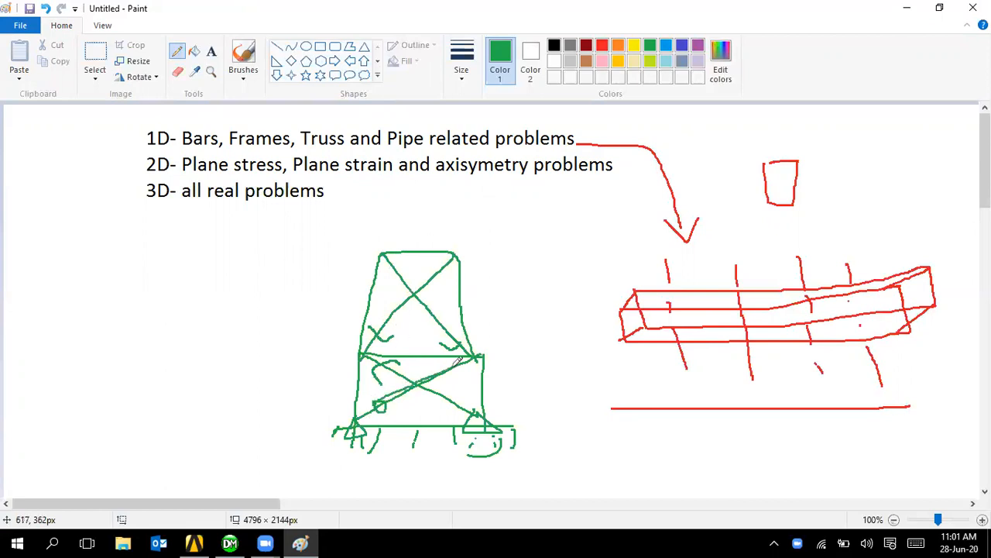
{"action": "left_click_drag", "start_coordinate": [381, 404], "coordinate": [463, 375]}
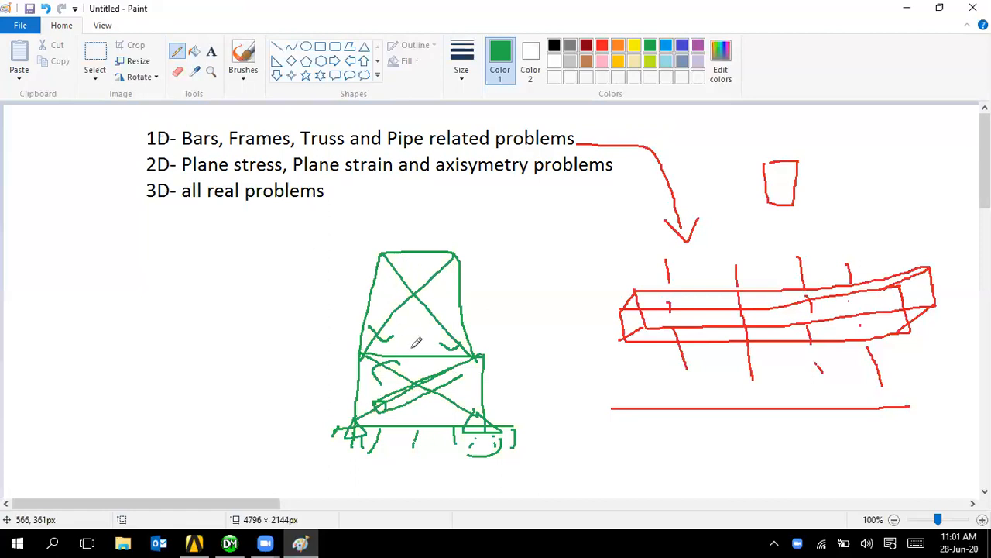
{"action": "mouse_move", "coordinate": [423, 217]}
{"action": "left_mouse_down"}
{"action": "mouse_move", "coordinate": [424, 251]}
{"action": "mouse_move", "coordinate": [435, 243]}
{"action": "mouse_move", "coordinate": [354, 296]}
{"action": "mouse_move", "coordinate": [361, 335]}
{"action": "mouse_move", "coordinate": [396, 275]}
{"action": "mouse_move", "coordinate": [369, 255]}
{"action": "left_mouse_up"}
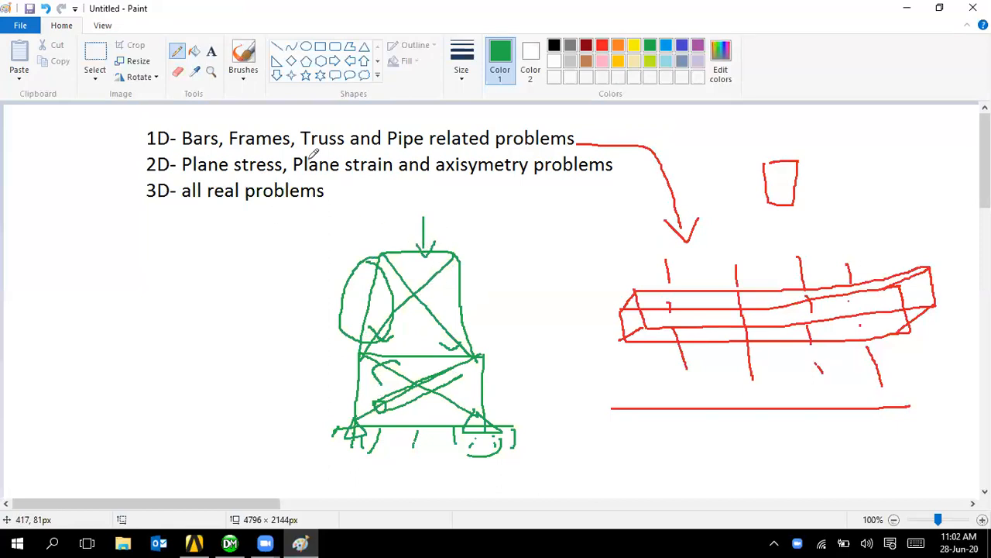
Step: Sketch a green link member with a pin joint at each end below the red straight line
{"action": "mouse_move", "coordinate": [622, 451]}
{"action": "left_mouse_down"}
{"action": "mouse_move", "coordinate": [649, 464]}
{"action": "mouse_move", "coordinate": [637, 457]}
{"action": "mouse_move", "coordinate": [637, 471]}
{"action": "mouse_move", "coordinate": [811, 435]}
{"action": "left_mouse_up"}
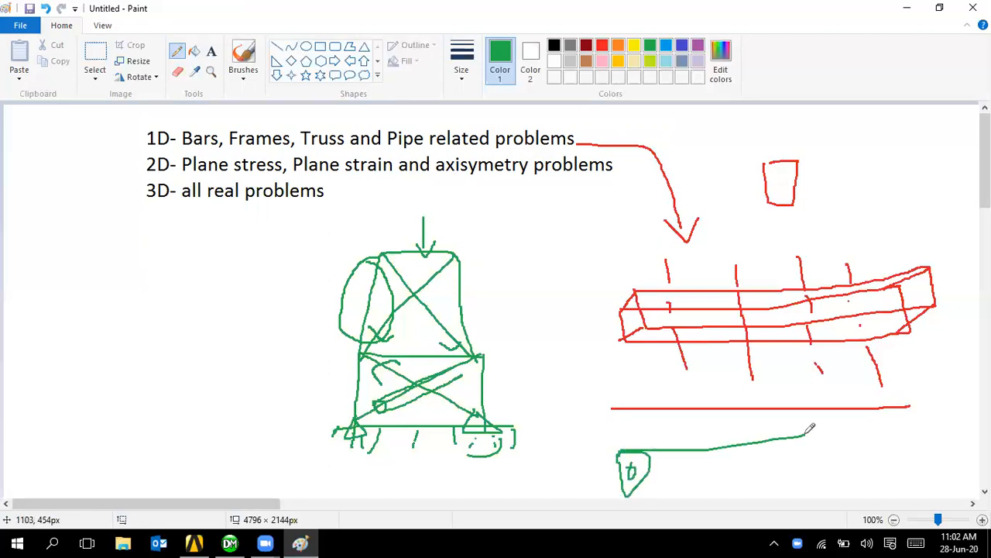
{"action": "left_click_drag", "start_coordinate": [619, 485], "coordinate": [850, 477]}
{"action": "left_click_drag", "start_coordinate": [806, 444], "coordinate": [818, 453]}
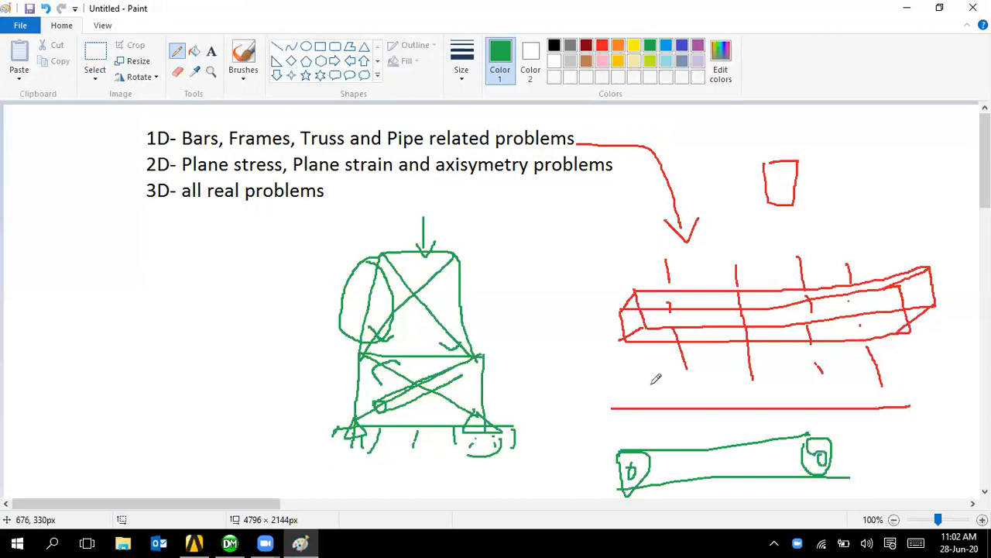
{"action": "left_click_drag", "start_coordinate": [642, 460], "coordinate": [780, 448]}
{"action": "mouse_move", "coordinate": [638, 479]}
{"action": "left_mouse_down"}
{"action": "mouse_move", "coordinate": [810, 459]}
{"action": "mouse_move", "coordinate": [809, 435]}
{"action": "left_mouse_up"}
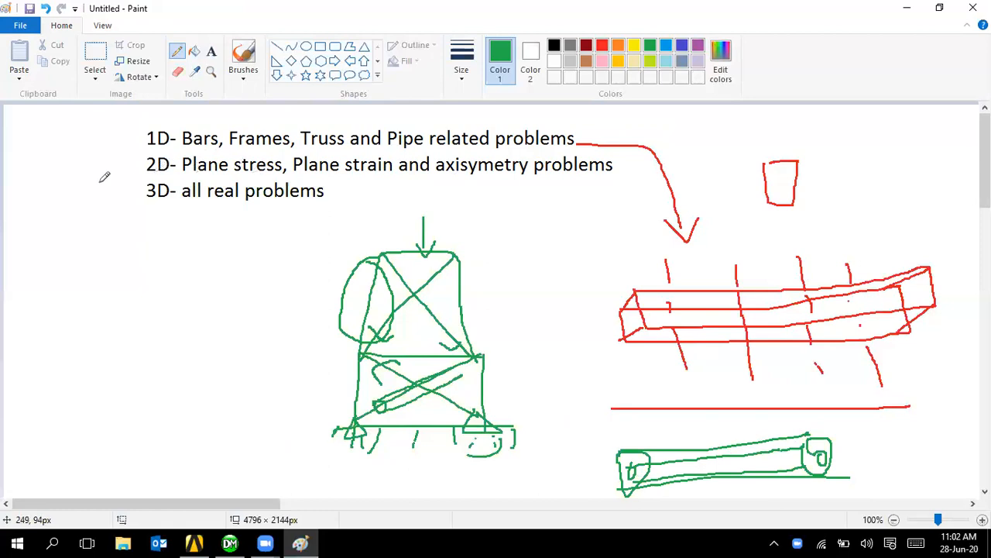
Step: Draw a green arrow from the 2D line down the left side and handwrite "σx ≠ σy ≠ 0" beside it
{"action": "mouse_move", "coordinate": [130, 172]}
{"action": "left_mouse_down"}
{"action": "mouse_move", "coordinate": [38, 179]}
{"action": "mouse_move", "coordinate": [31, 242]}
{"action": "left_mouse_up"}
{"action": "mouse_move", "coordinate": [19, 235]}
{"action": "left_mouse_down"}
{"action": "mouse_move", "coordinate": [23, 246]}
{"action": "mouse_move", "coordinate": [41, 229]}
{"action": "left_mouse_up"}
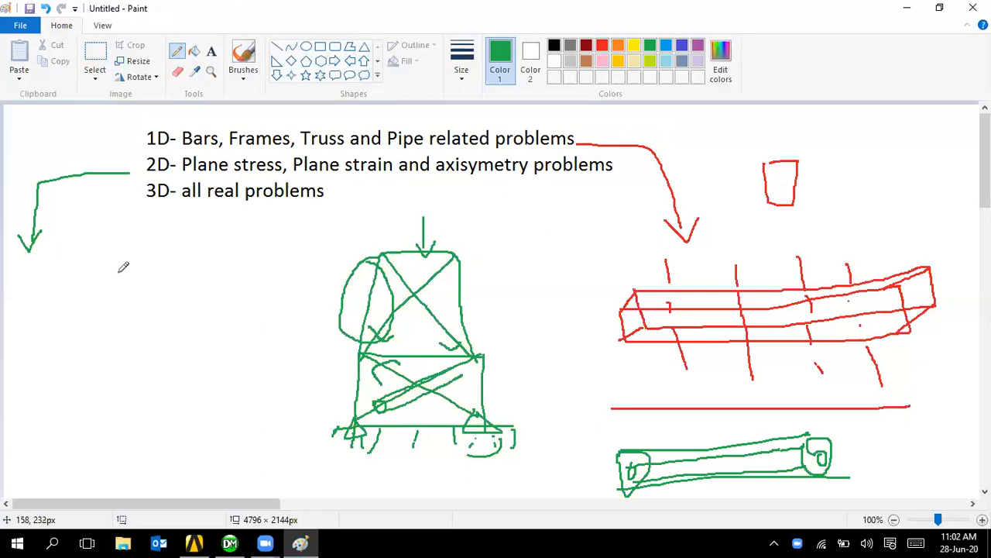
{"action": "mouse_move", "coordinate": [57, 306]}
{"action": "left_mouse_down"}
{"action": "mouse_move", "coordinate": [48, 293]}
{"action": "mouse_move", "coordinate": [85, 271]}
{"action": "mouse_move", "coordinate": [98, 303]}
{"action": "mouse_move", "coordinate": [114, 308]}
{"action": "mouse_move", "coordinate": [154, 278]}
{"action": "mouse_move", "coordinate": [191, 308]}
{"action": "left_mouse_up"}
{"action": "mouse_move", "coordinate": [225, 242]}
{"action": "left_mouse_down"}
{"action": "mouse_move", "coordinate": [206, 257]}
{"action": "mouse_move", "coordinate": [214, 280]}
{"action": "left_mouse_up"}
{"action": "mouse_move", "coordinate": [261, 234]}
{"action": "left_mouse_down"}
{"action": "mouse_move", "coordinate": [250, 234]}
{"action": "mouse_move", "coordinate": [219, 291]}
{"action": "left_mouse_up"}
{"action": "left_click_drag", "start_coordinate": [134, 263], "coordinate": [128, 304]}
Step: Handwrite "σz = 0" below the first stress condition
{"action": "left_click", "coordinate": [150, 383]}
{"action": "mouse_move", "coordinate": [141, 353]}
{"action": "left_mouse_down"}
{"action": "mouse_move", "coordinate": [118, 379]}
{"action": "mouse_move", "coordinate": [186, 378]}
{"action": "left_mouse_up"}
{"action": "mouse_move", "coordinate": [192, 356]}
{"action": "left_mouse_down"}
{"action": "mouse_move", "coordinate": [205, 349]}
{"action": "mouse_move", "coordinate": [214, 361]}
{"action": "left_mouse_up"}
{"action": "left_click_drag", "start_coordinate": [234, 329], "coordinate": [237, 327]}
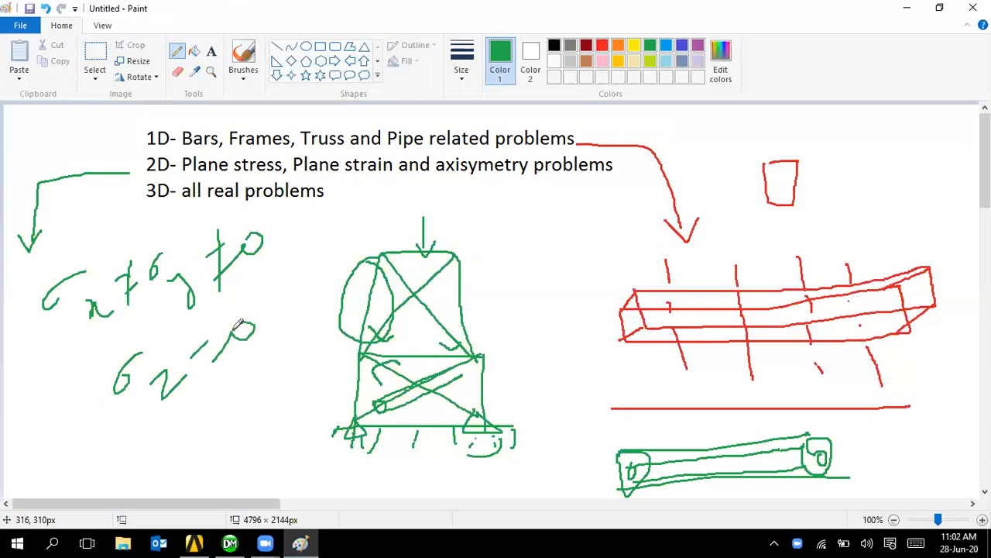
{"action": "scroll", "coordinate": [192, 384], "scroll_direction": "down", "scroll_amount": 1, "text": "ctrl"}
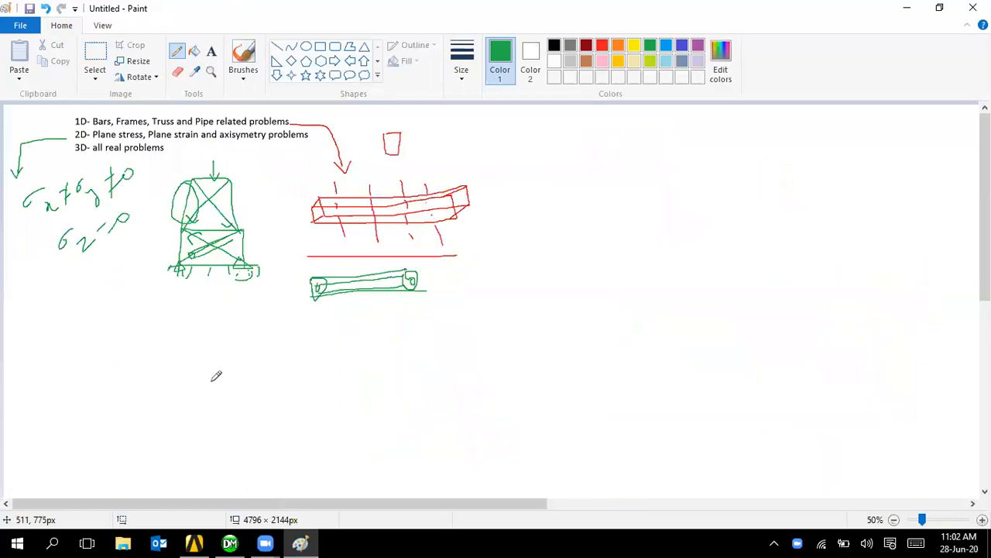
Step: Sketch a green truncated cone with an ellipse at each end and a horizontal centreline below the truss
{"action": "mouse_move", "coordinate": [219, 354]}
{"action": "left_mouse_down"}
{"action": "mouse_move", "coordinate": [233, 399]}
{"action": "mouse_move", "coordinate": [333, 332]}
{"action": "left_mouse_up"}
{"action": "left_click_drag", "start_coordinate": [217, 420], "coordinate": [336, 455]}
{"action": "mouse_move", "coordinate": [330, 333]}
{"action": "left_mouse_down"}
{"action": "mouse_move", "coordinate": [310, 362]}
{"action": "mouse_move", "coordinate": [371, 381]}
{"action": "mouse_move", "coordinate": [331, 332]}
{"action": "left_mouse_up"}
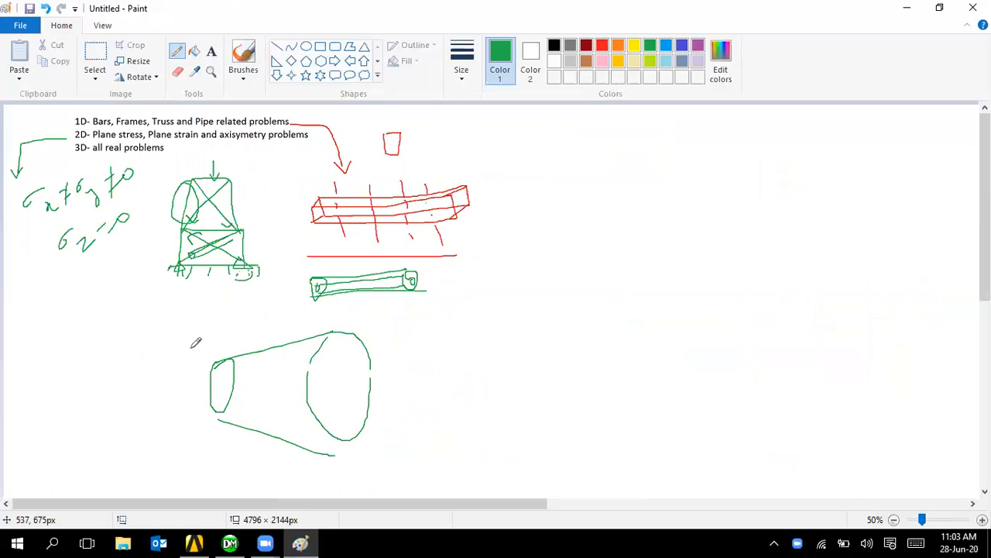
{"action": "left_click_drag", "start_coordinate": [160, 387], "coordinate": [416, 388]}
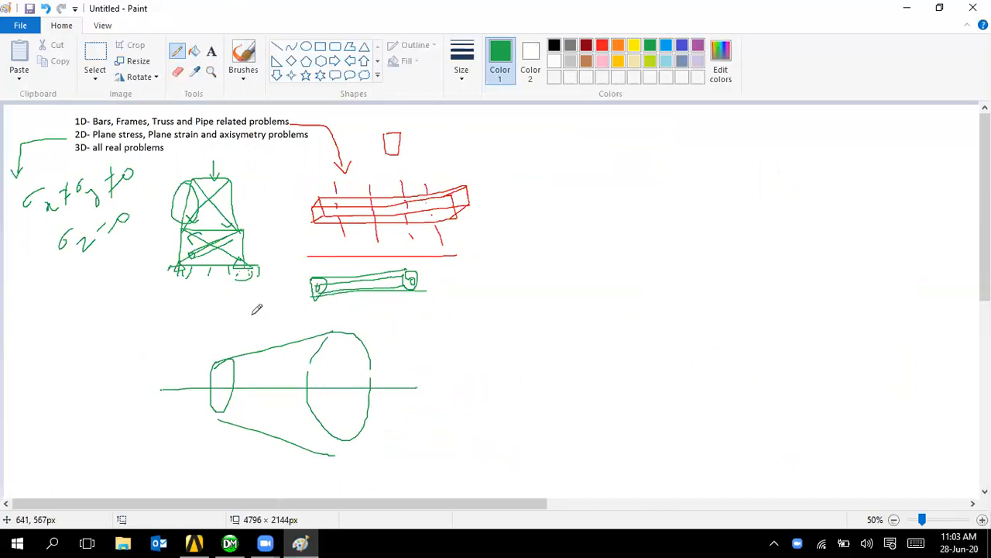
Step: Sketch a large green trapezoid outline to the right of the cone, widening towards its right edge
{"action": "mouse_move", "coordinate": [540, 385]}
{"action": "left_mouse_down"}
{"action": "mouse_move", "coordinate": [537, 346]}
{"action": "mouse_move", "coordinate": [724, 258]}
{"action": "left_mouse_up"}
{"action": "left_click_drag", "start_coordinate": [540, 385], "coordinate": [751, 436]}
{"action": "left_click_drag", "start_coordinate": [724, 257], "coordinate": [736, 434]}
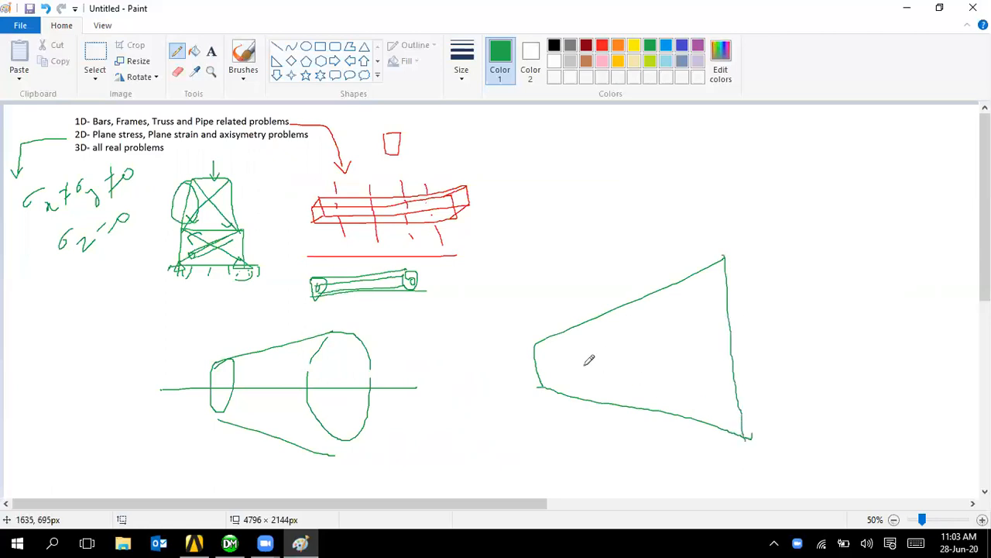
Step: Draw X and Y axis arrows between the cone and the trapezoid, and label and circle the letters "X" and "Y"
{"action": "mouse_move", "coordinate": [479, 372]}
{"action": "left_mouse_down"}
{"action": "mouse_move", "coordinate": [483, 398]}
{"action": "mouse_move", "coordinate": [562, 488]}
{"action": "left_mouse_up"}
{"action": "left_click_drag", "start_coordinate": [561, 478], "coordinate": [584, 488]}
{"action": "mouse_move", "coordinate": [474, 388]}
{"action": "left_mouse_down"}
{"action": "mouse_move", "coordinate": [489, 390]}
{"action": "mouse_move", "coordinate": [465, 412]}
{"action": "mouse_move", "coordinate": [465, 449]}
{"action": "left_mouse_up"}
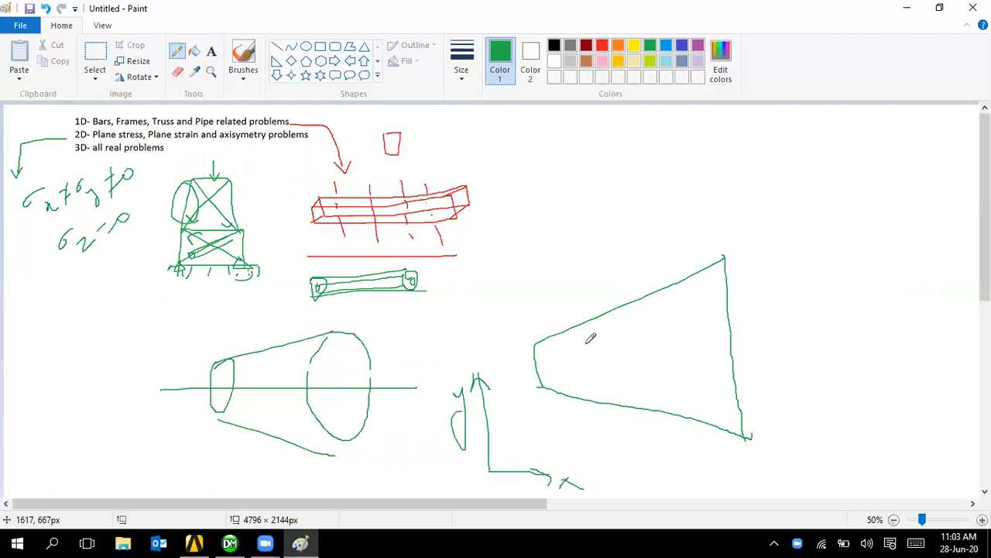
{"action": "mouse_move", "coordinate": [572, 464]}
{"action": "left_mouse_down"}
{"action": "mouse_move", "coordinate": [568, 496]}
{"action": "mouse_move", "coordinate": [576, 463]}
{"action": "left_mouse_up"}
{"action": "left_click_drag", "start_coordinate": [441, 411], "coordinate": [458, 384]}
Step: Handwrite "σx ≠ σy ≠ 0" above the trapezoid and "σz = 0" to its right, with an out-of-plane arrow from its face
{"action": "mouse_move", "coordinate": [592, 245]}
{"action": "left_mouse_down"}
{"action": "mouse_move", "coordinate": [576, 259]}
{"action": "mouse_move", "coordinate": [618, 269]}
{"action": "left_mouse_up"}
{"action": "left_click_drag", "start_coordinate": [610, 256], "coordinate": [600, 271]}
{"action": "left_click_drag", "start_coordinate": [628, 238], "coordinate": [655, 244]}
{"action": "mouse_move", "coordinate": [670, 230]}
{"action": "left_mouse_down"}
{"action": "mouse_move", "coordinate": [685, 211]}
{"action": "mouse_move", "coordinate": [707, 231]}
{"action": "mouse_move", "coordinate": [703, 273]}
{"action": "left_mouse_up"}
{"action": "mouse_move", "coordinate": [731, 216]}
{"action": "left_mouse_down"}
{"action": "mouse_move", "coordinate": [804, 206]}
{"action": "mouse_move", "coordinate": [745, 249]}
{"action": "left_mouse_up"}
{"action": "left_click_drag", "start_coordinate": [643, 225], "coordinate": [637, 260]}
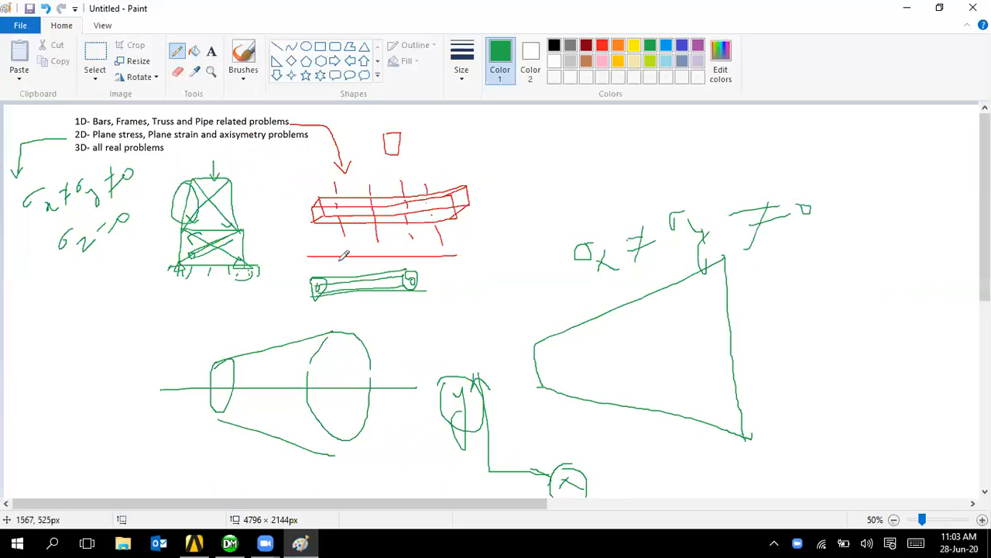
{"action": "mouse_move", "coordinate": [694, 356]}
{"action": "left_mouse_down"}
{"action": "mouse_move", "coordinate": [643, 448]}
{"action": "mouse_move", "coordinate": [690, 424]}
{"action": "left_mouse_up"}
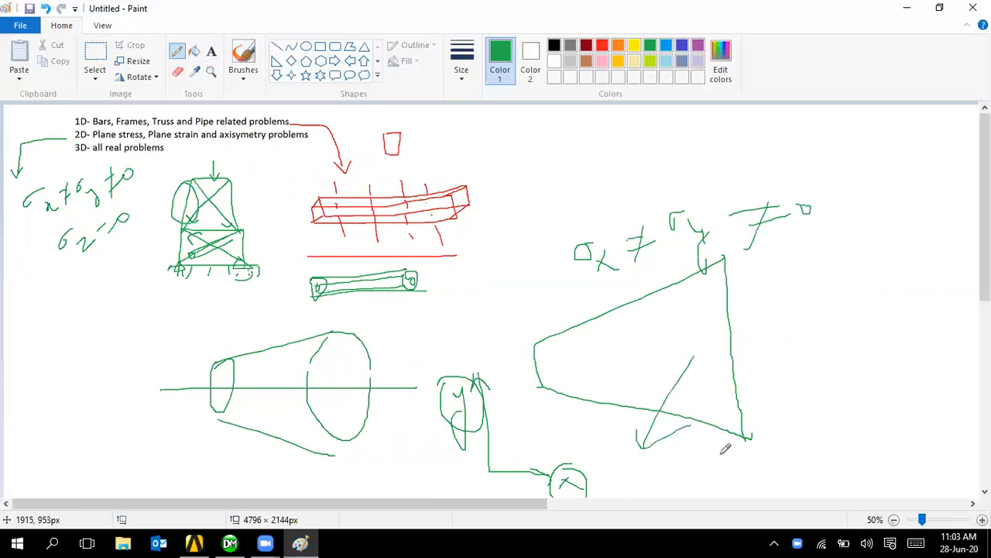
{"action": "mouse_move", "coordinate": [821, 340]}
{"action": "left_mouse_down"}
{"action": "mouse_move", "coordinate": [821, 366]}
{"action": "mouse_move", "coordinate": [841, 379]}
{"action": "mouse_move", "coordinate": [882, 347]}
{"action": "mouse_move", "coordinate": [898, 349]}
{"action": "left_mouse_up"}
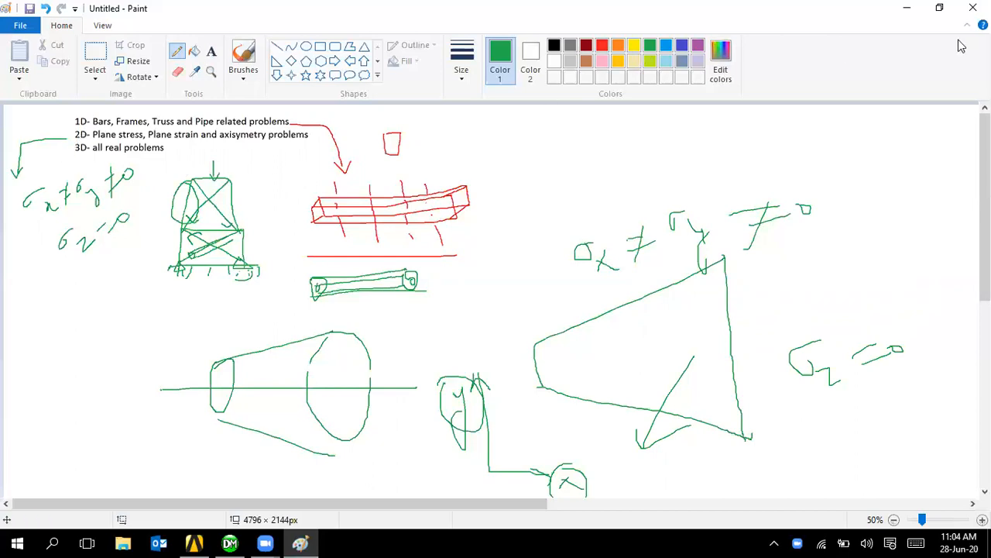
Step: Switch to DesignModeler and generate a construction point defined by Manual Input at the origin (0, 0, 0 m)
{"action": "left_click", "coordinate": [909, 14]}
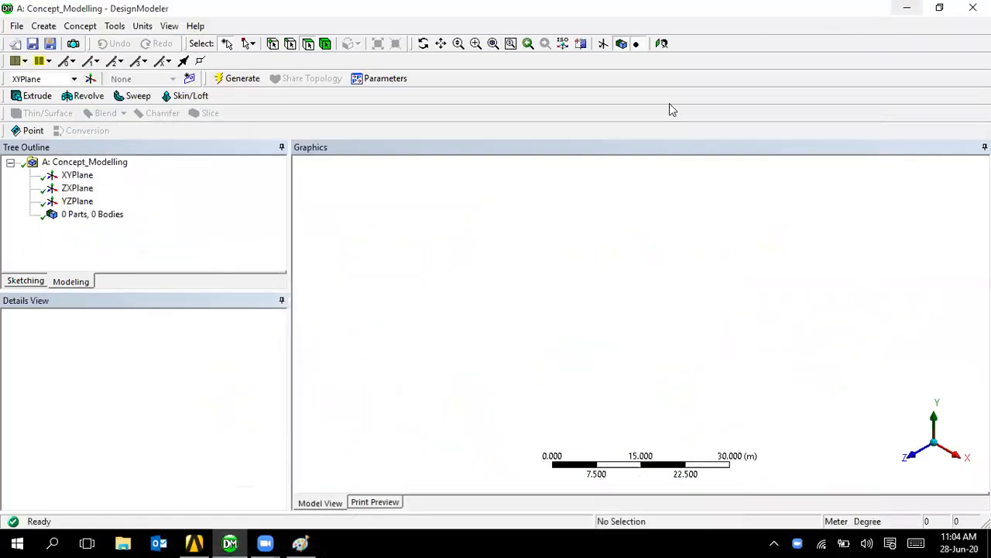
{"action": "left_click", "coordinate": [79, 29]}
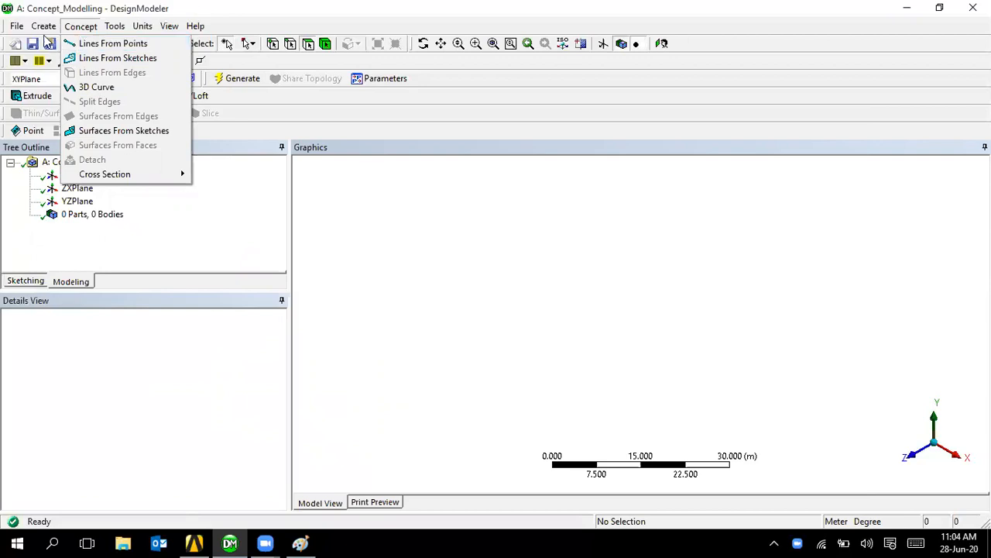
{"action": "mouse_move", "coordinate": [44, 26]}
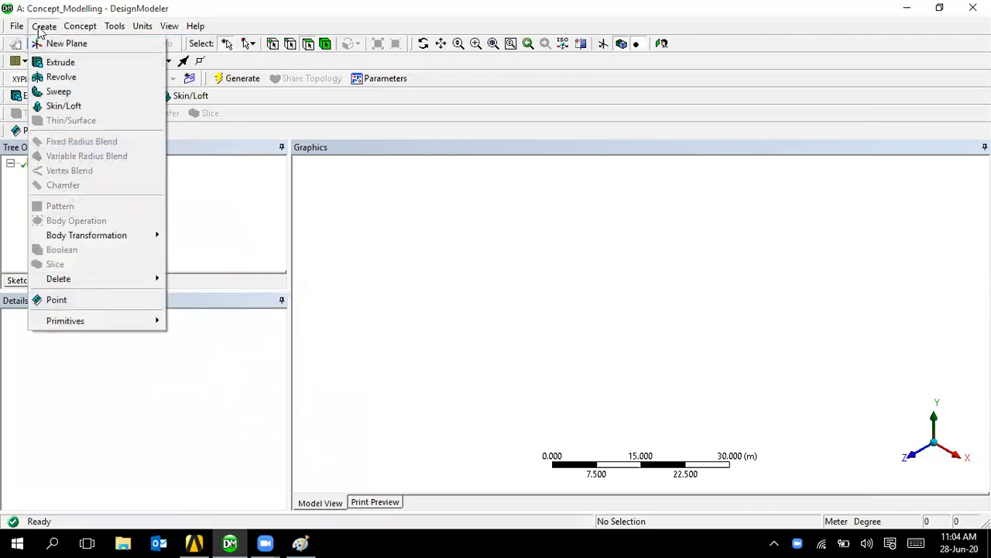
{"action": "left_click", "coordinate": [75, 304]}
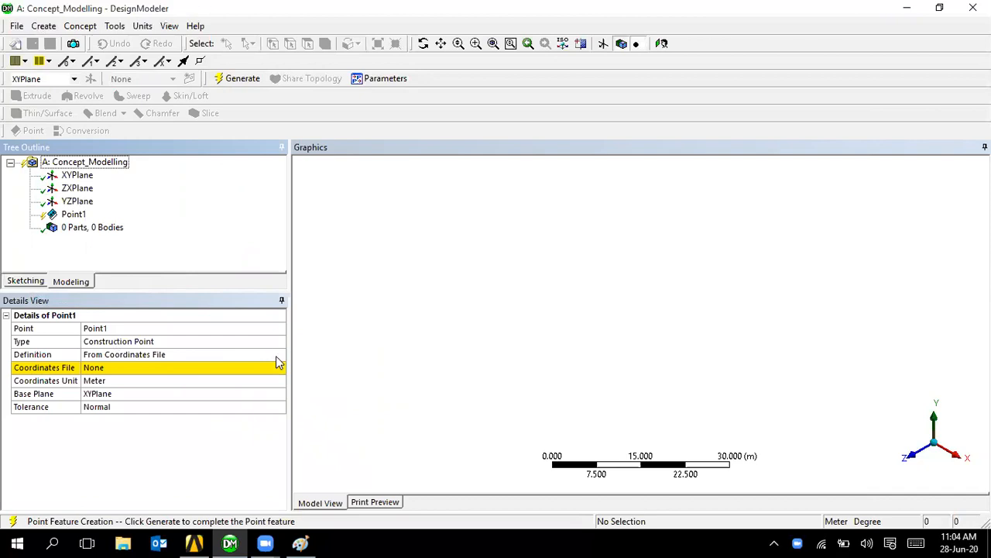
{"action": "left_click", "coordinate": [277, 356]}
{"action": "left_click", "coordinate": [279, 354]}
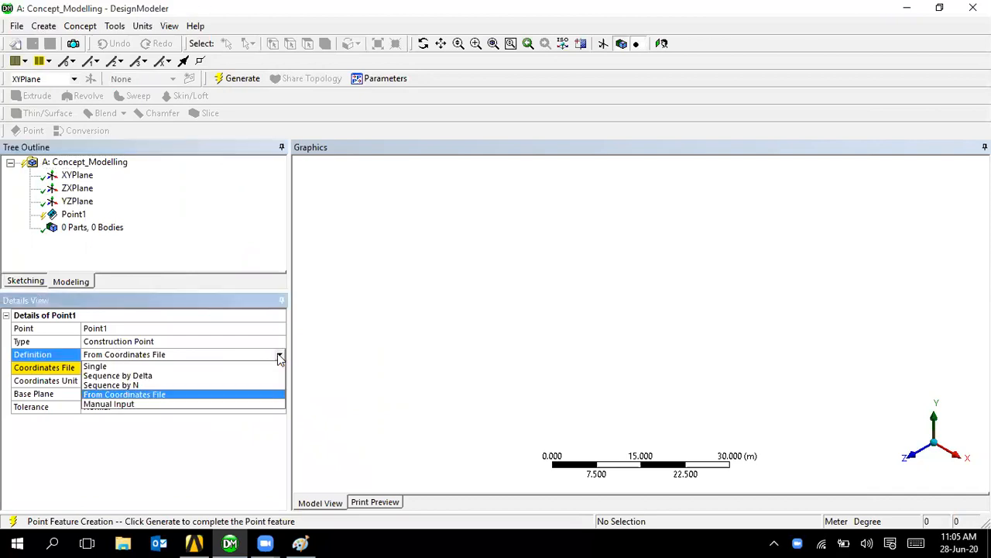
{"action": "left_click", "coordinate": [230, 404]}
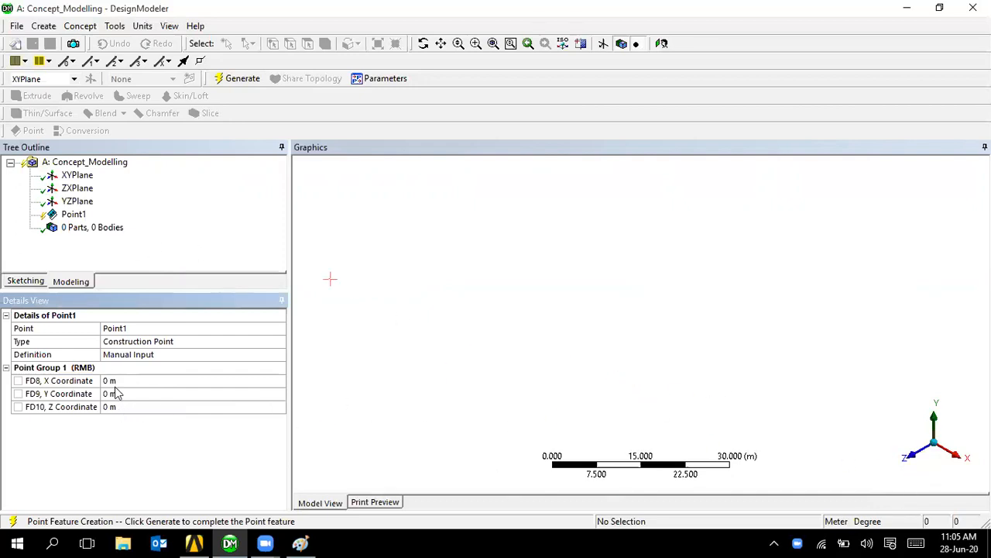
{"action": "left_click", "coordinate": [239, 80]}
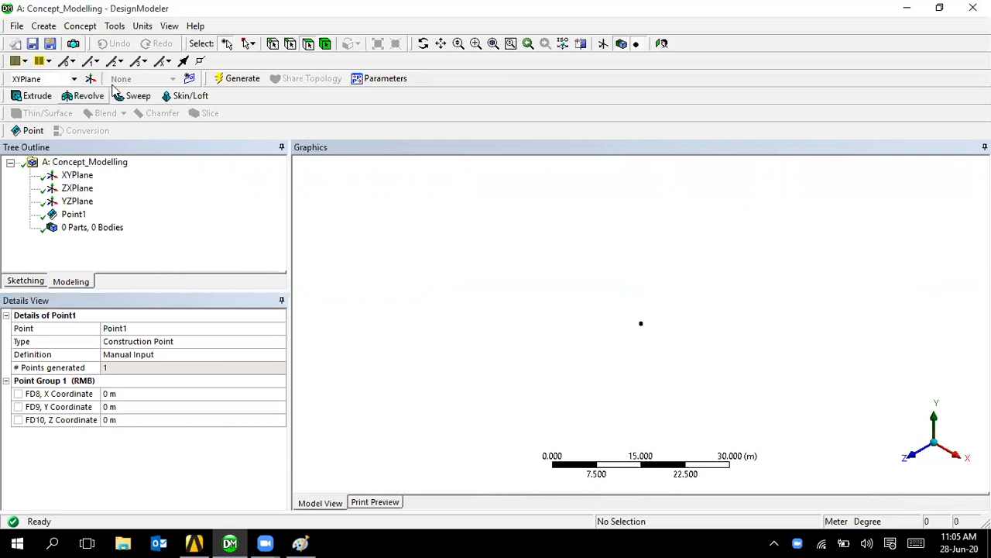
Step: Generate a second construction point by Manual Input with the X coordinate set to 1 m
{"action": "left_click", "coordinate": [17, 132]}
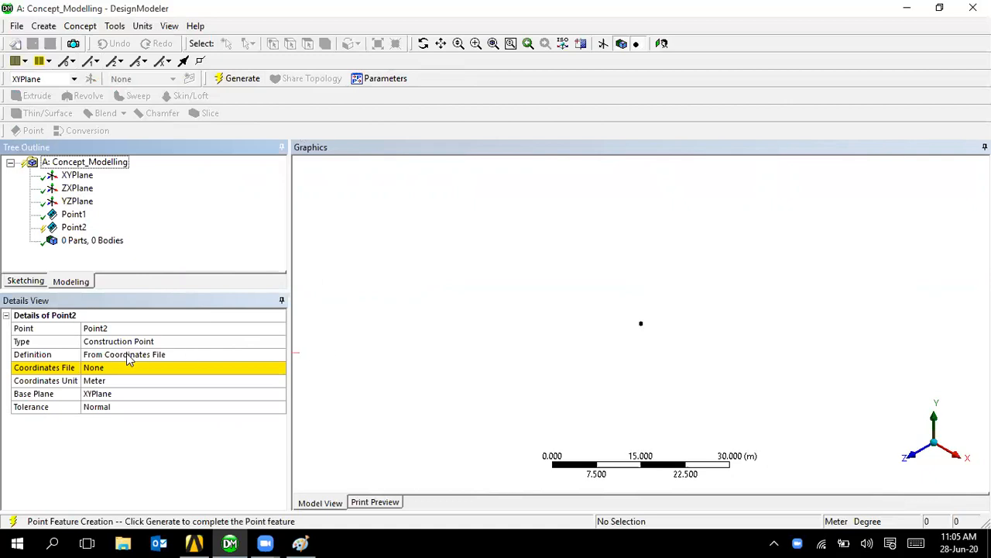
{"action": "left_click", "coordinate": [128, 356]}
{"action": "left_click", "coordinate": [278, 356]}
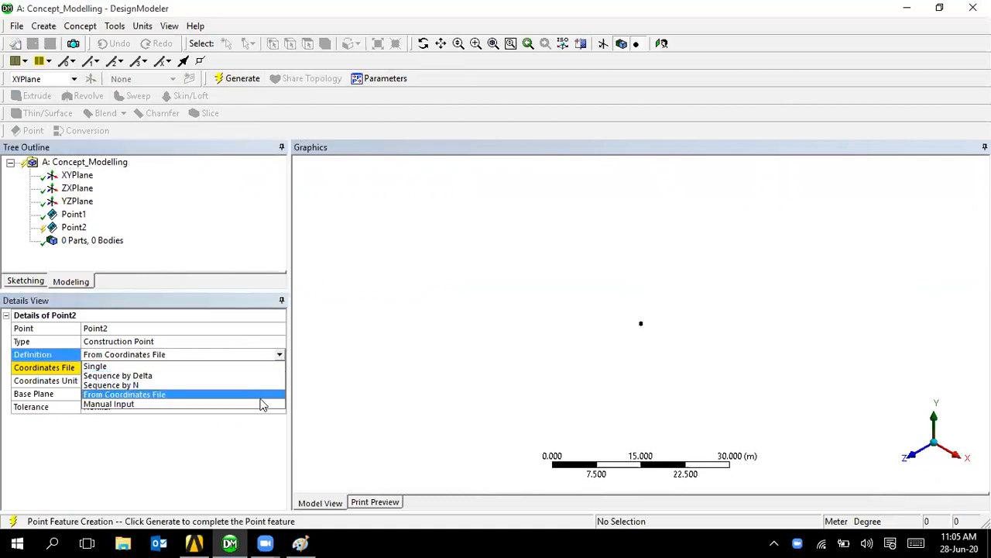
{"action": "left_click", "coordinate": [259, 399]}
{"action": "left_click", "coordinate": [148, 380]}
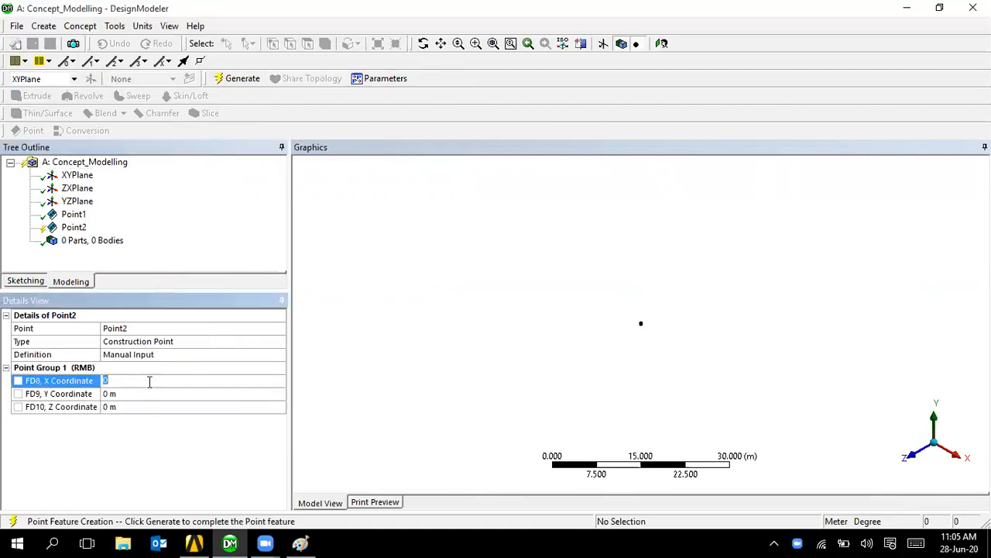
{"action": "type", "text": "1"}
{"action": "left_click", "coordinate": [238, 78]}
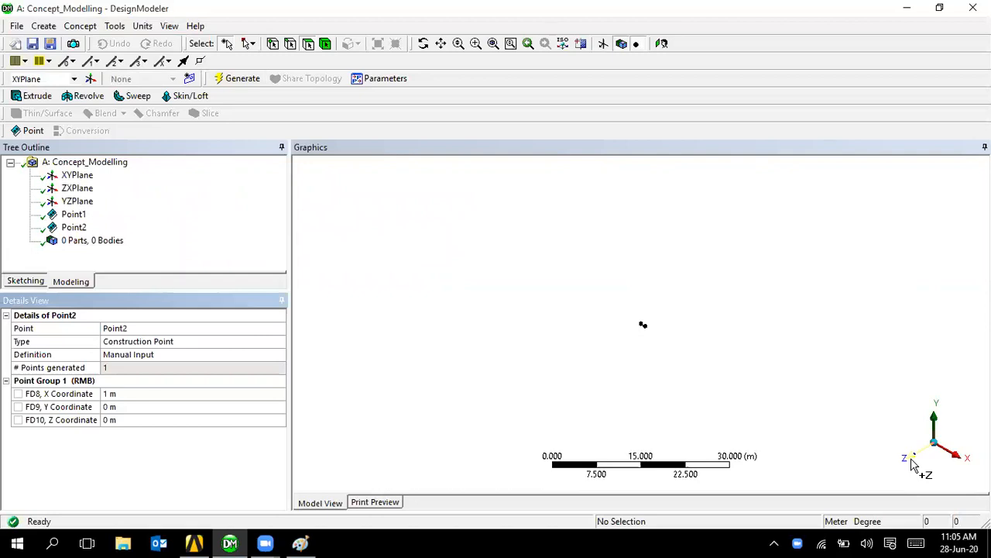
Step: Viewing the XY plane face-on, generate a third construction point by Manual Input at X 1 m, Y 0.5 m
{"action": "left_click", "coordinate": [662, 44]}
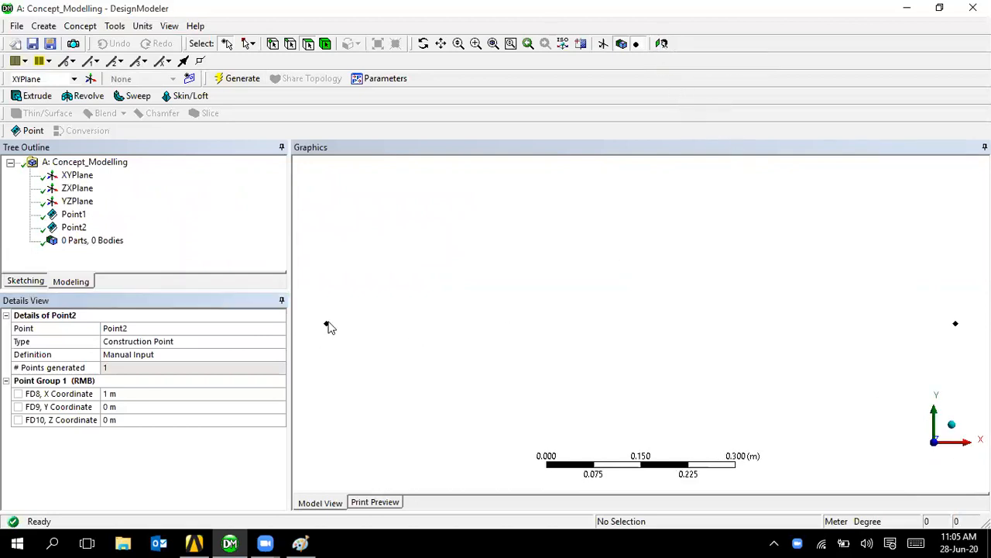
{"action": "scroll", "coordinate": [841, 334], "scroll_direction": "down", "scroll_amount": 6}
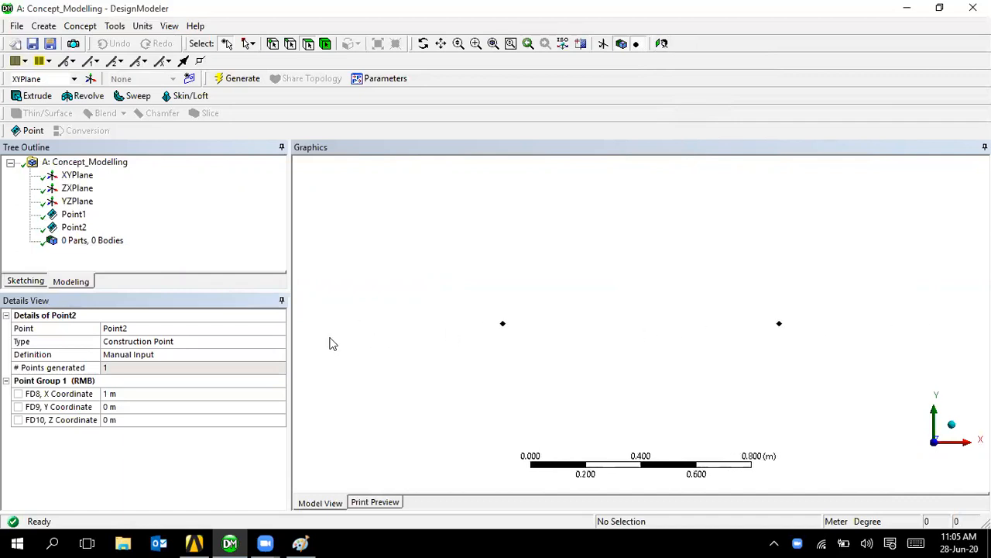
{"action": "left_click", "coordinate": [33, 131]}
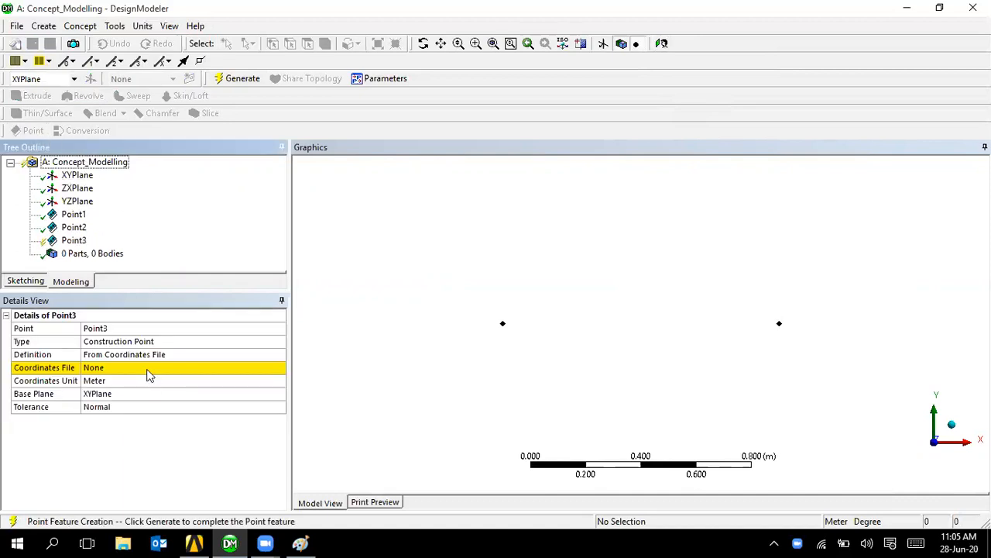
{"action": "left_click", "coordinate": [275, 357]}
{"action": "left_click", "coordinate": [280, 354]}
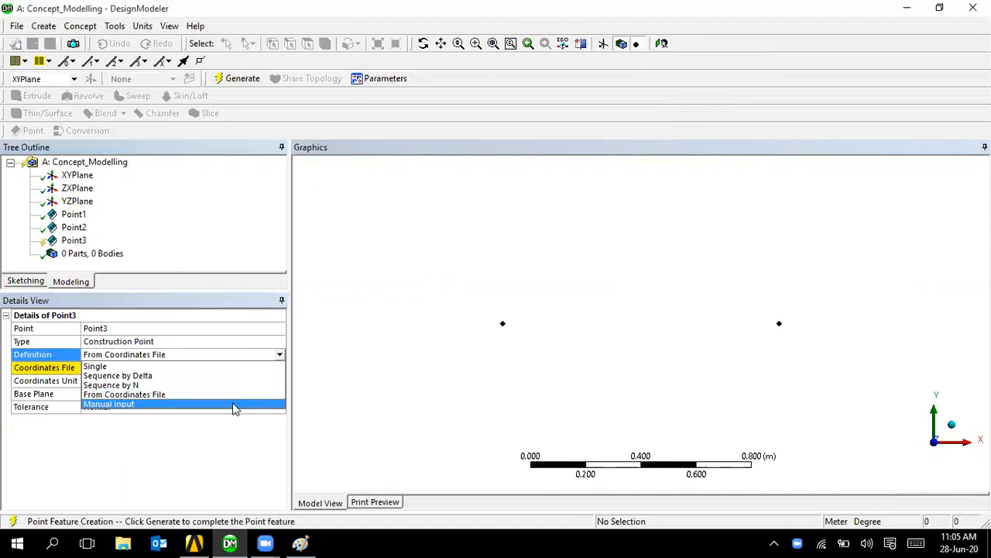
{"action": "left_click", "coordinate": [232, 403]}
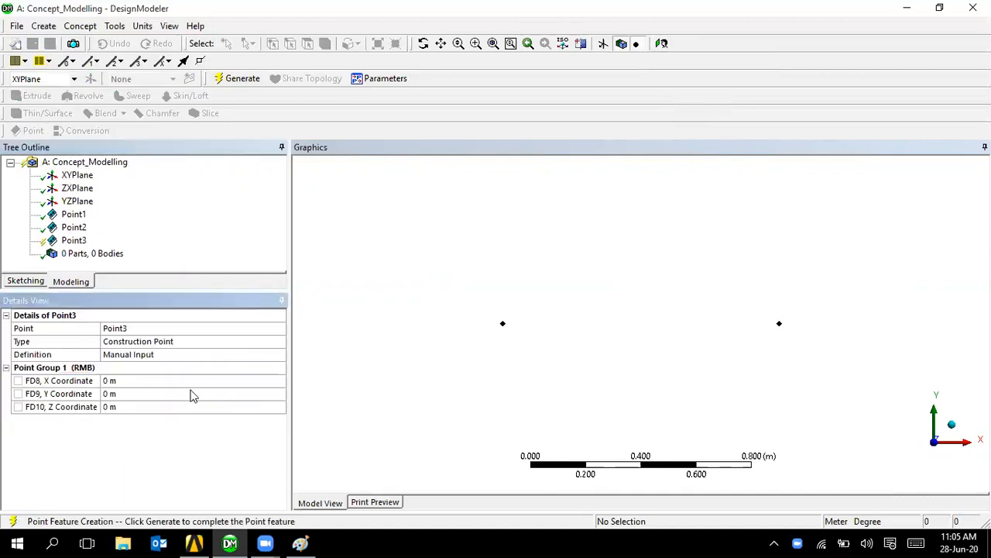
{"action": "left_click", "coordinate": [141, 383]}
{"action": "type", "text": "1"}
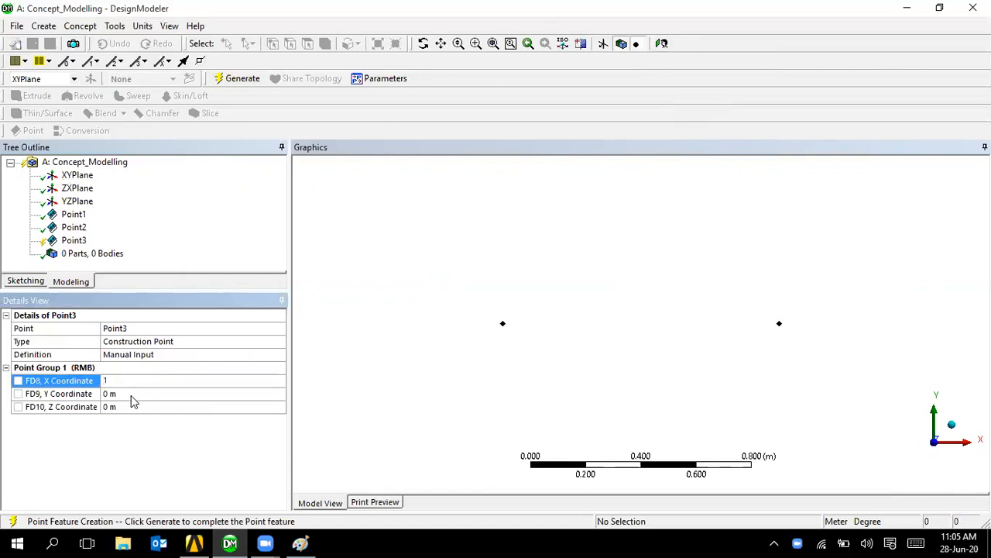
{"action": "left_click", "coordinate": [131, 395]}
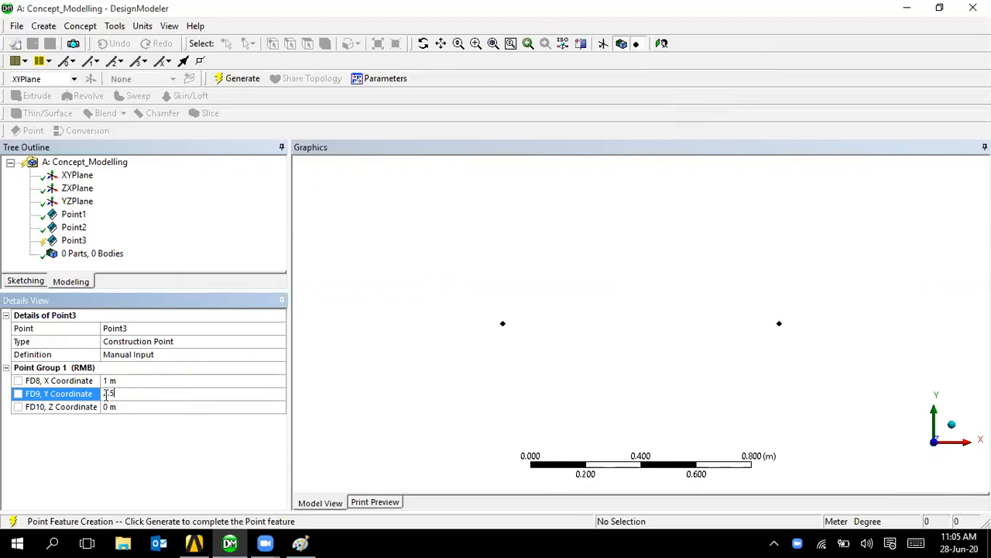
{"action": "type", "text": "0.5"}
{"action": "key", "text": "Return"}
{"action": "left_click", "coordinate": [236, 78]}
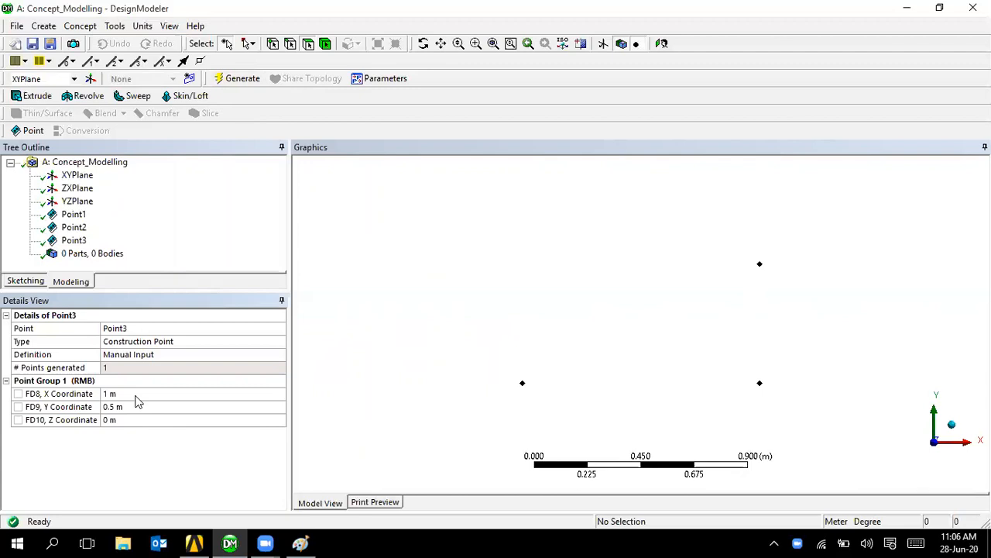
Step: Generate a fourth construction point by Manual Input at X 0 m, Y 0.5 m
{"action": "left_click", "coordinate": [24, 130]}
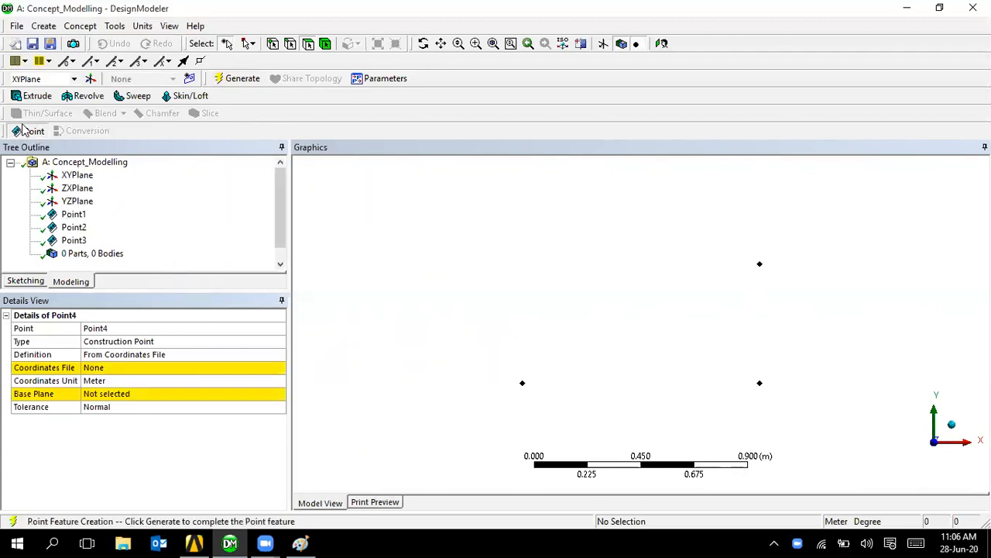
{"action": "double_click", "coordinate": [174, 353]}
{"action": "left_click", "coordinate": [122, 380]}
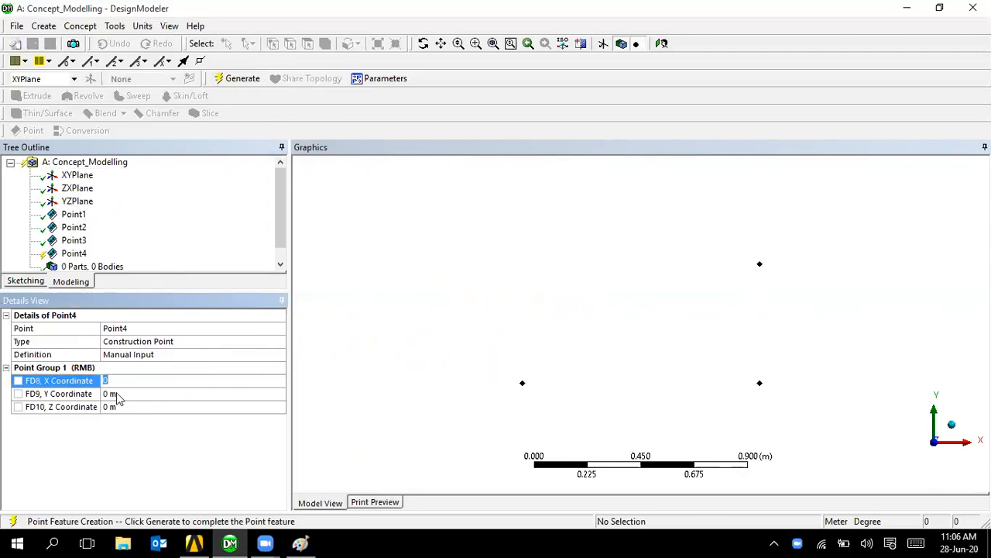
{"action": "left_click", "coordinate": [118, 393]}
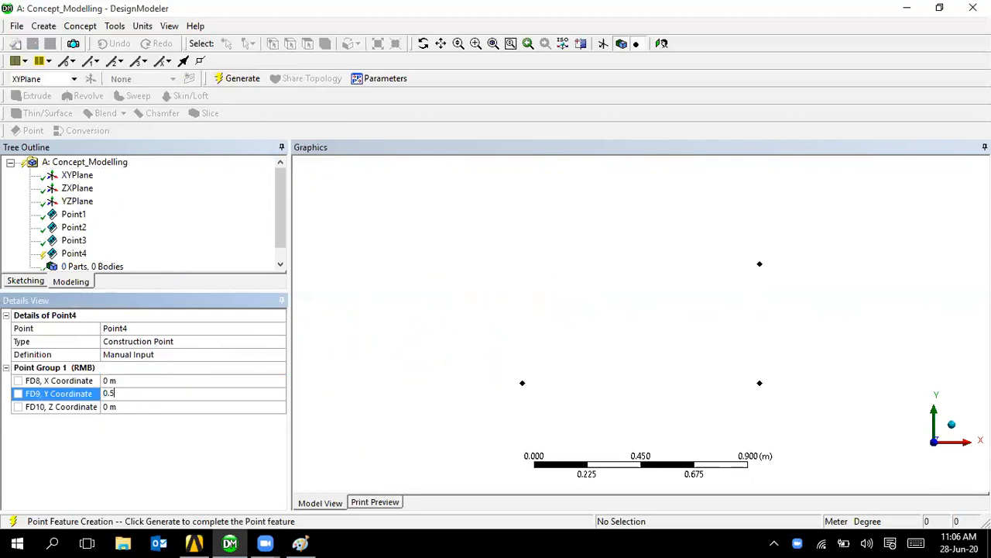
{"action": "key", "text": "Return"}
{"action": "left_click", "coordinate": [222, 77]}
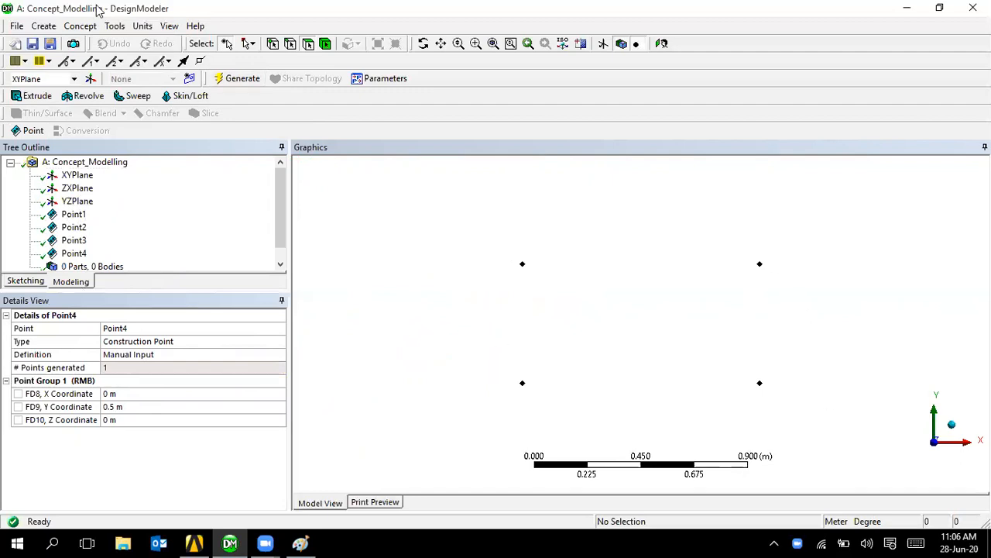
Step: Generate a closed rectangular line body with Lines From Points, joining the four construction points in sequence with Operation set to Add Material
{"action": "left_click", "coordinate": [81, 27]}
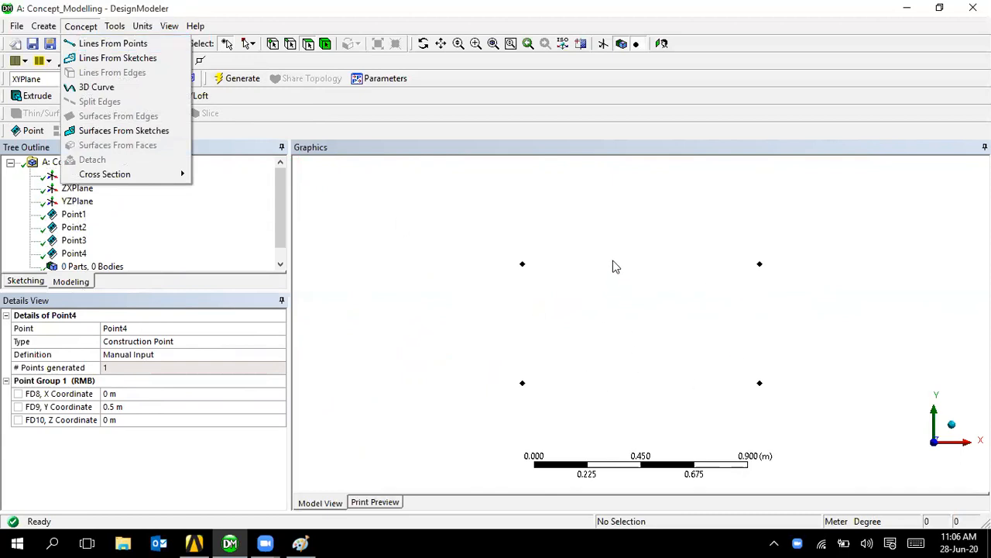
{"action": "left_click", "coordinate": [136, 48]}
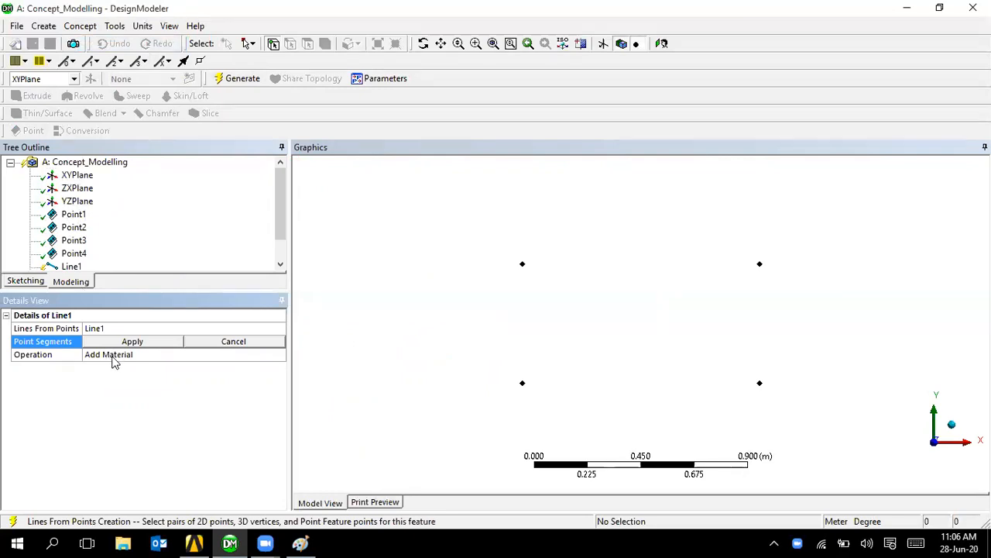
{"action": "left_click", "coordinate": [229, 341]}
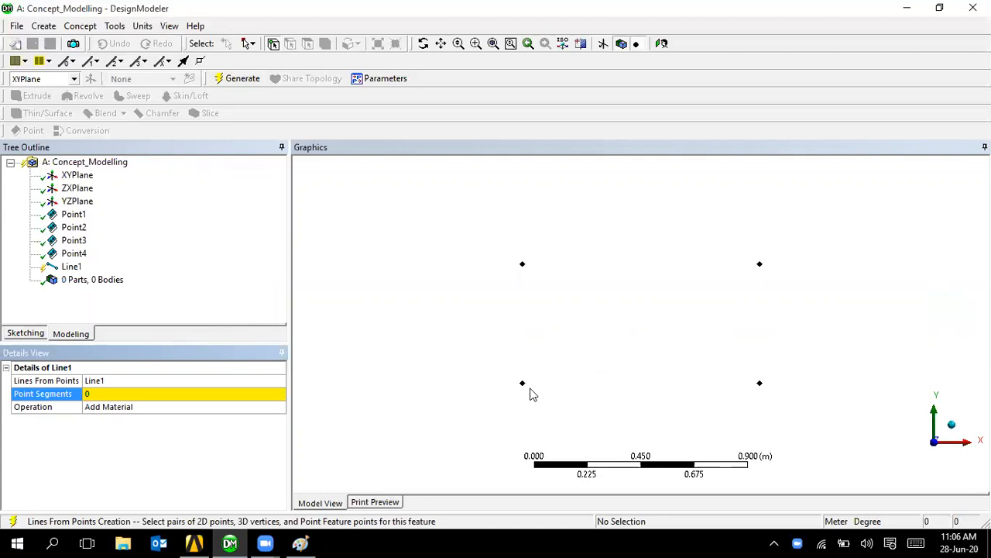
{"action": "left_click", "coordinate": [136, 395]}
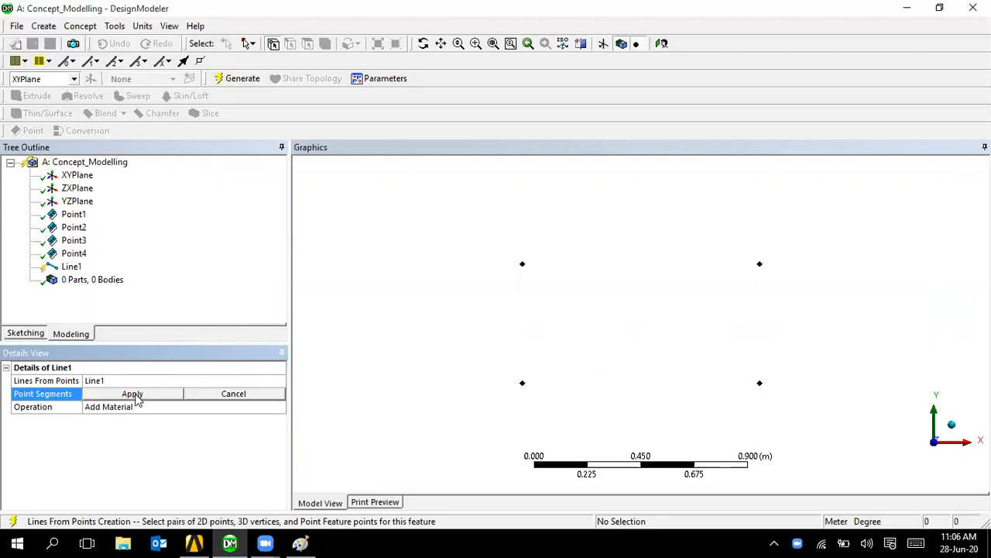
{"action": "left_click", "coordinate": [523, 384]}
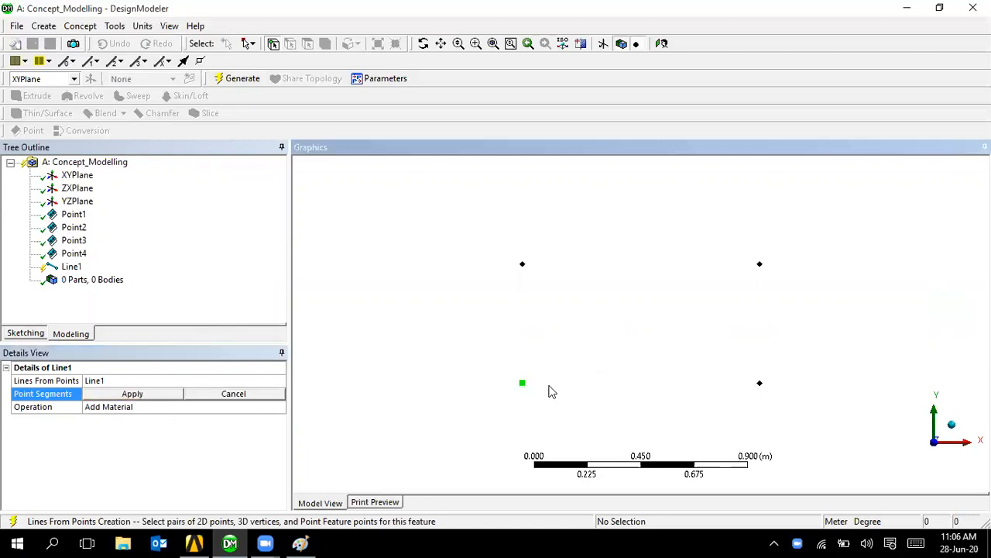
{"action": "left_click", "coordinate": [759, 385]}
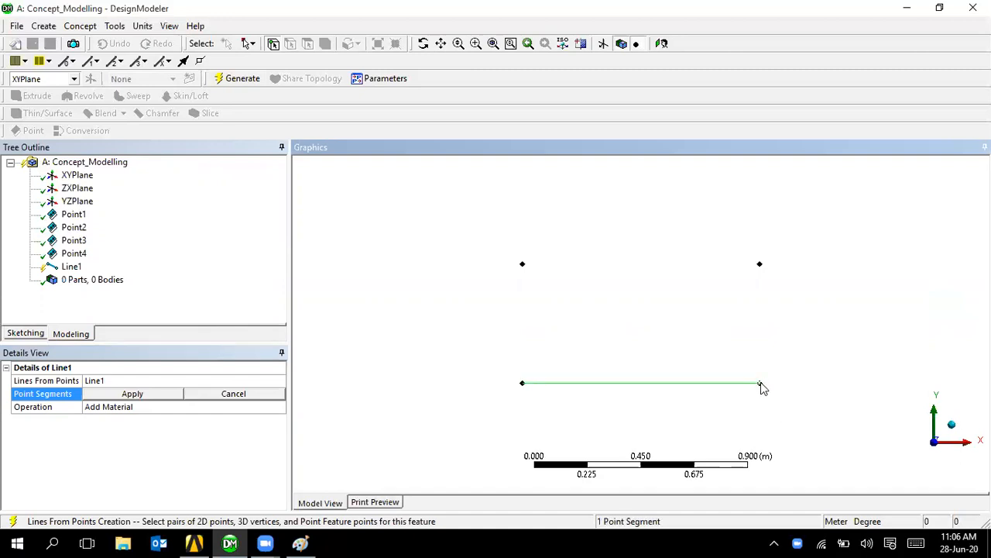
{"action": "left_click", "coordinate": [759, 265]}
{"action": "left_click", "coordinate": [523, 265]}
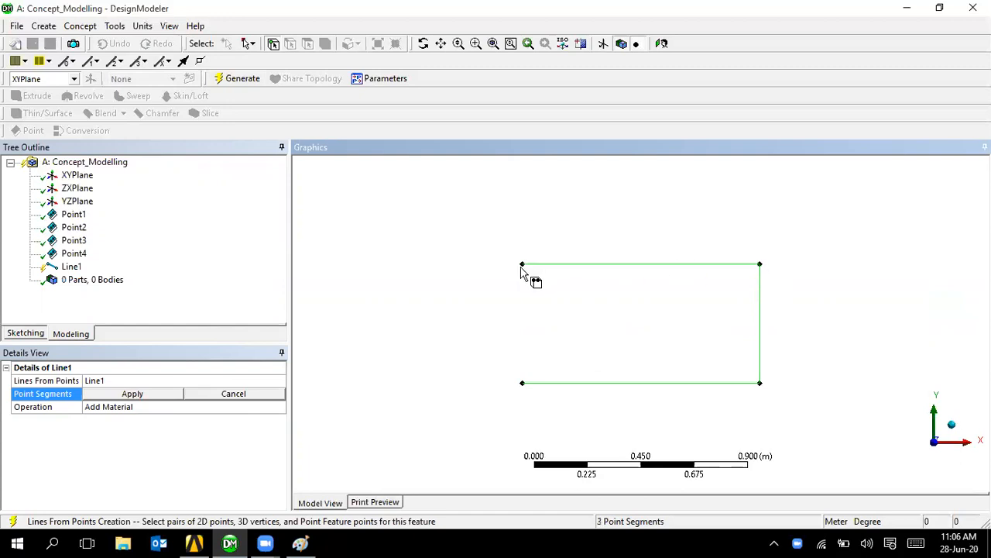
{"action": "left_click", "coordinate": [522, 382]}
{"action": "left_click", "coordinate": [132, 394]}
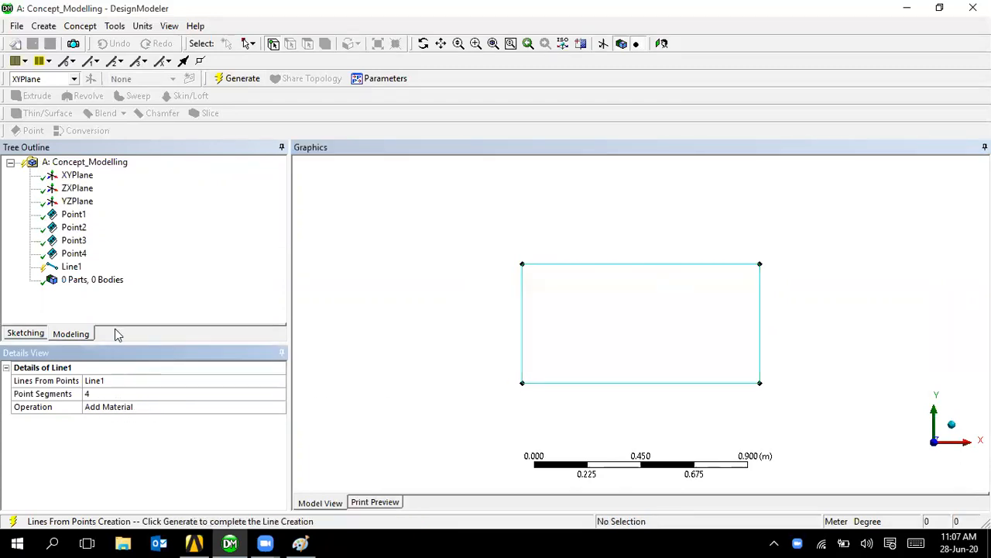
{"action": "left_click", "coordinate": [249, 78]}
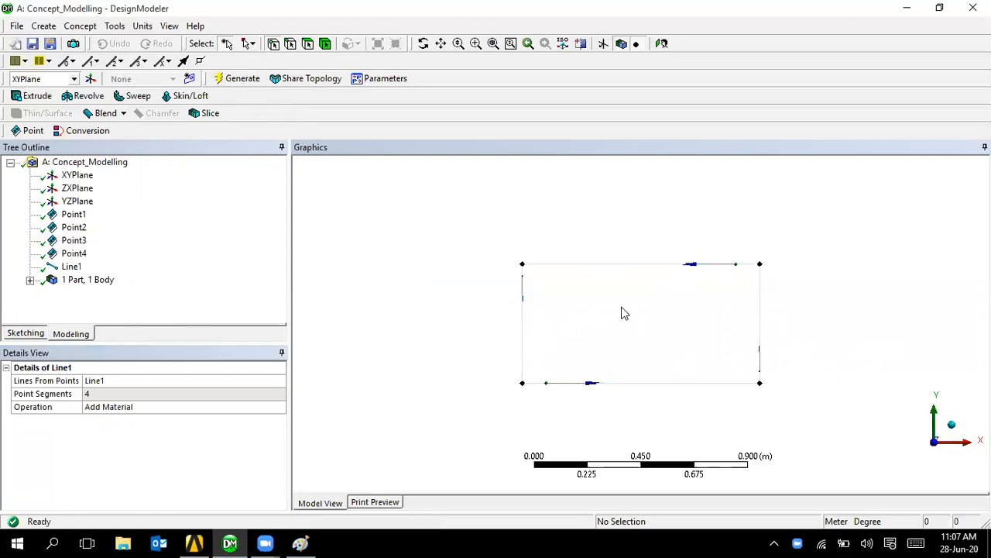
Step: Inspect the line body's details and check which cross sections are available to assign
{"action": "left_click", "coordinate": [30, 280]}
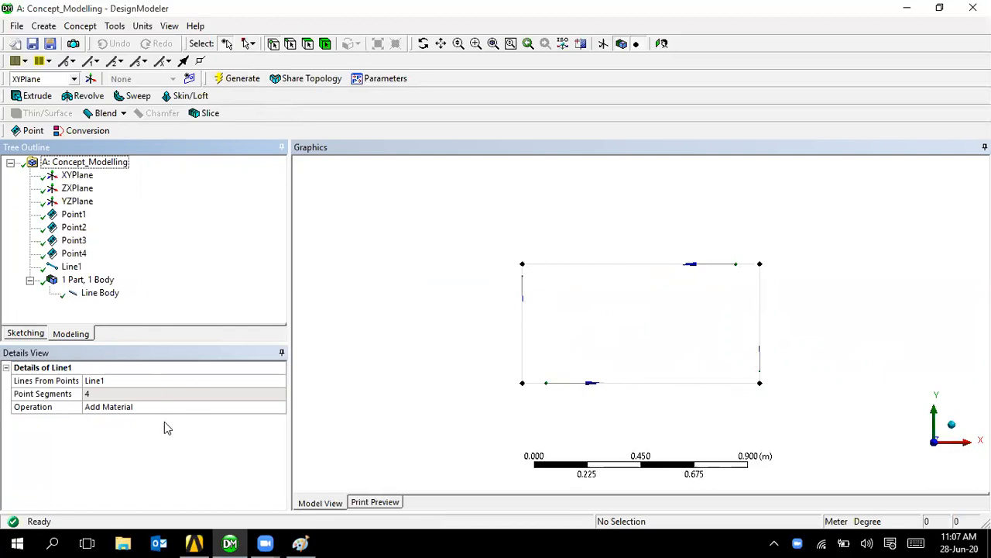
{"action": "left_click", "coordinate": [101, 295]}
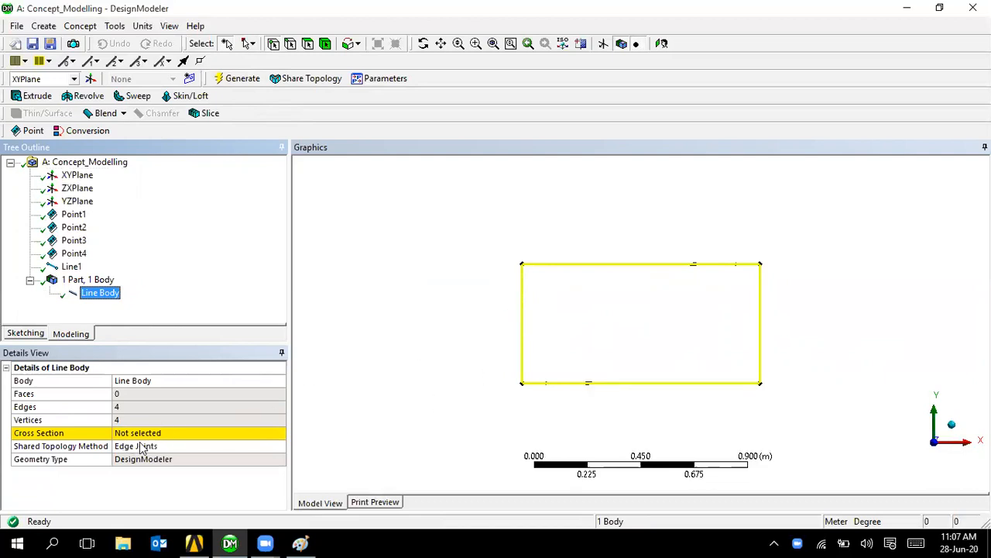
{"action": "left_click", "coordinate": [174, 433]}
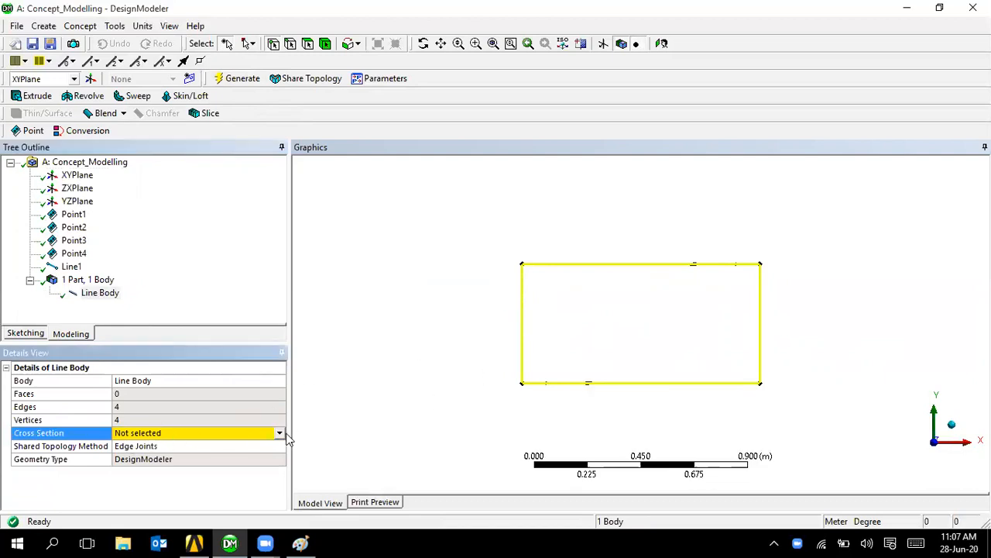
{"action": "left_click", "coordinate": [278, 434]}
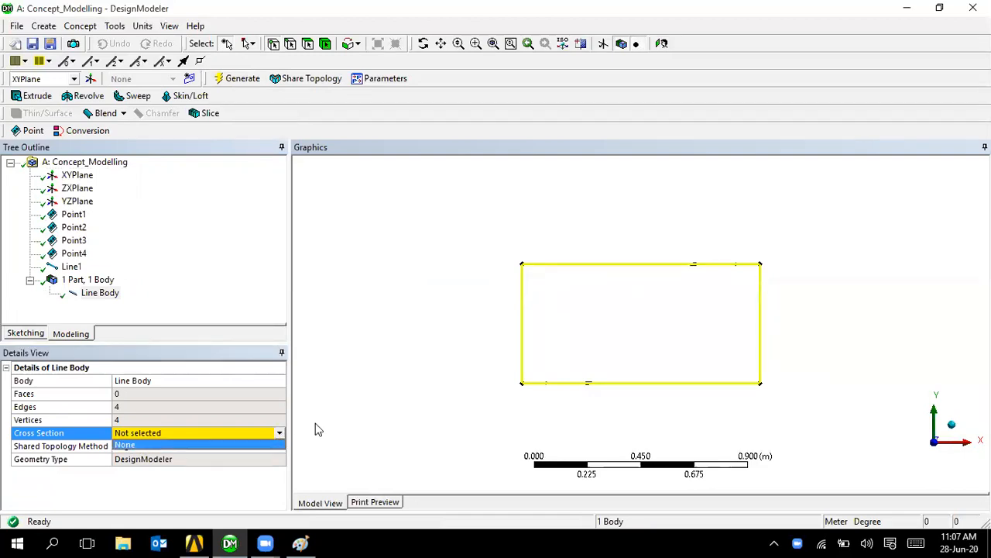
{"action": "left_click", "coordinate": [365, 411]}
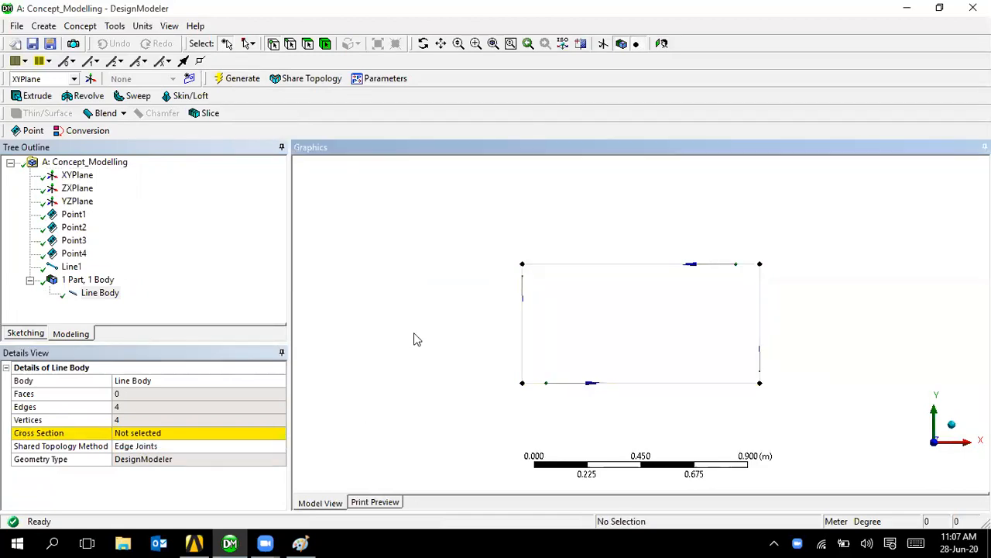
Step: Create a rectangular cross section, keeping B and H at 0.01 m
{"action": "left_click", "coordinate": [80, 26]}
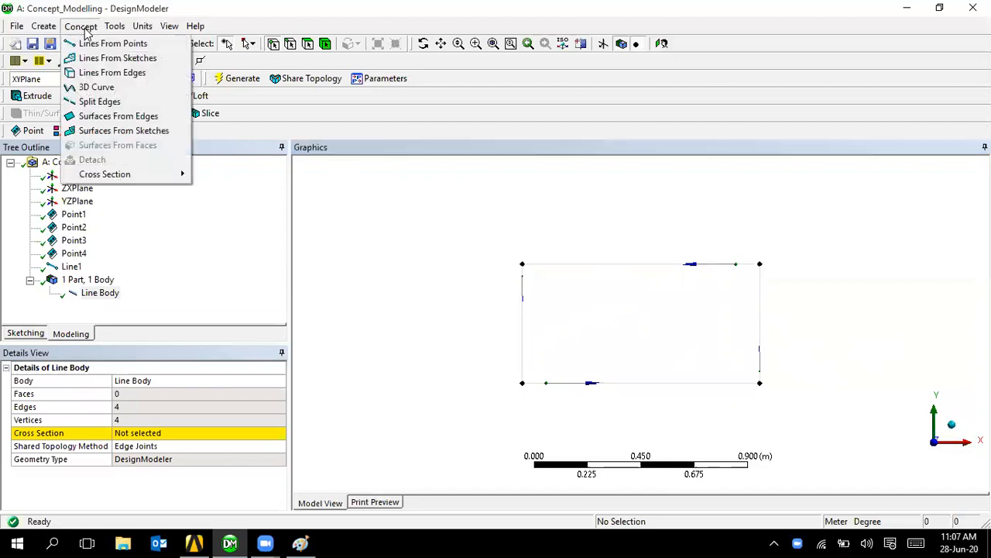
{"action": "mouse_move", "coordinate": [147, 175]}
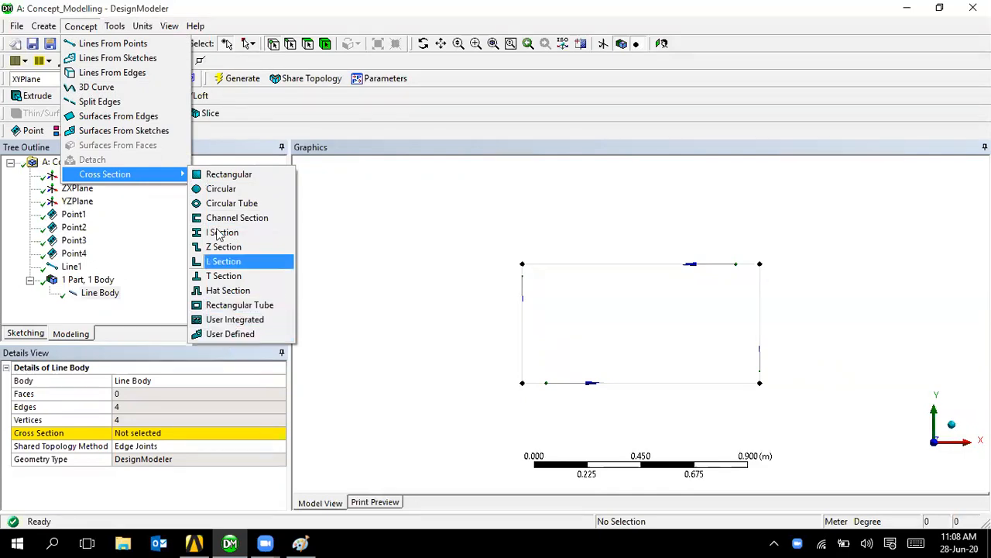
{"action": "left_click", "coordinate": [220, 178]}
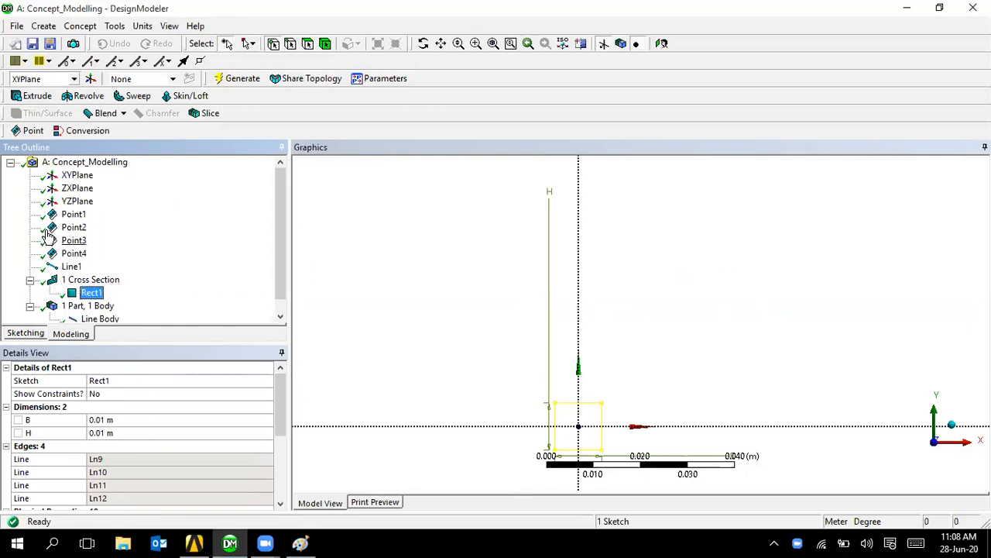
{"action": "scroll", "coordinate": [607, 381], "scroll_direction": "down", "scroll_amount": 3}
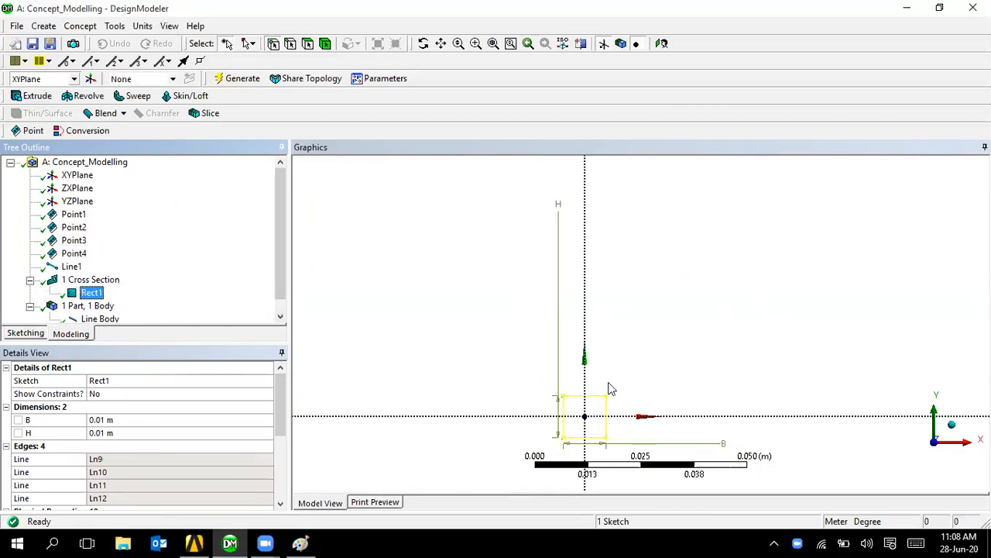
{"action": "middle_click_drag", "start_coordinate": [608, 380], "coordinate": [607, 269], "text": "ctrl"}
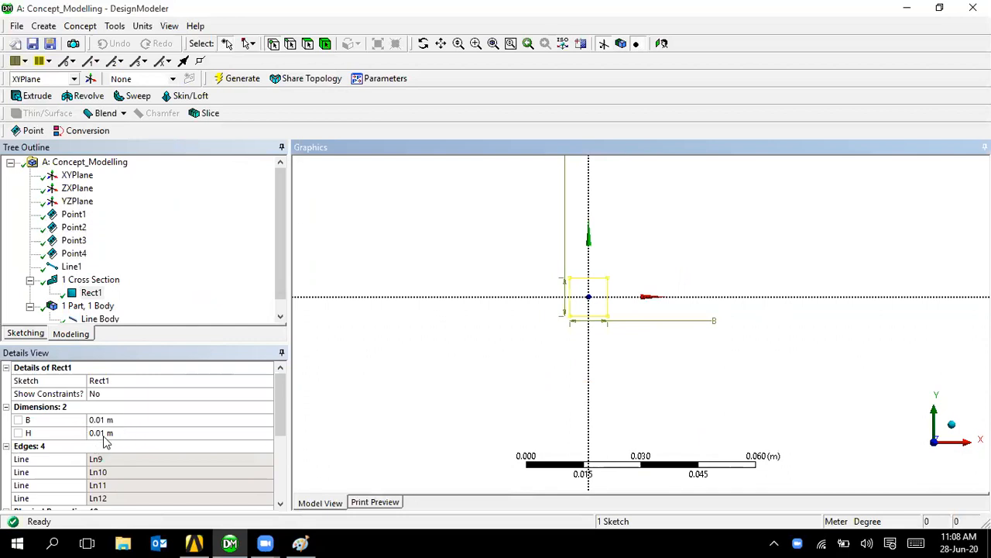
Step: Assign the Rect1 cross section to the line body
{"action": "left_click", "coordinate": [280, 316]}
{"action": "left_click", "coordinate": [101, 309]}
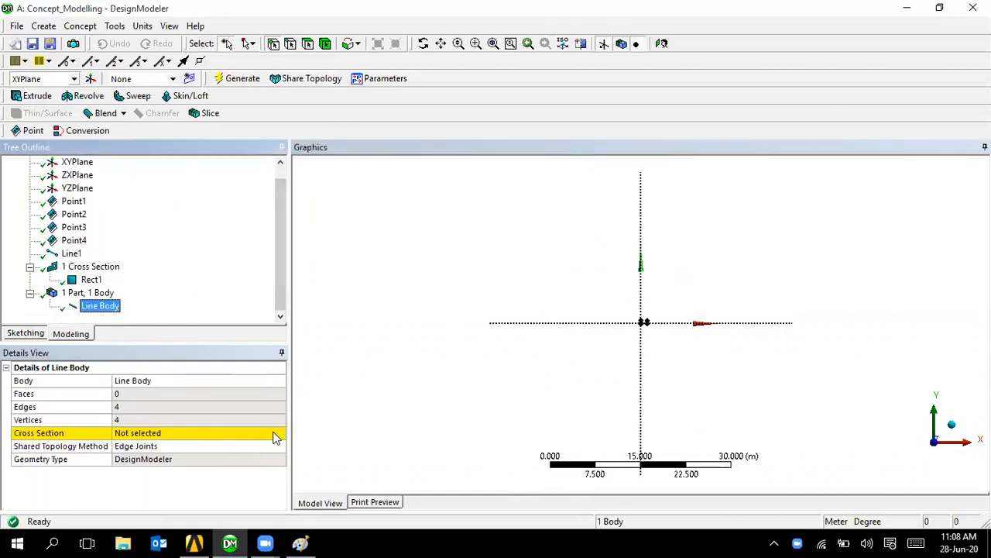
{"action": "left_click", "coordinate": [279, 436]}
{"action": "left_click", "coordinate": [280, 434]}
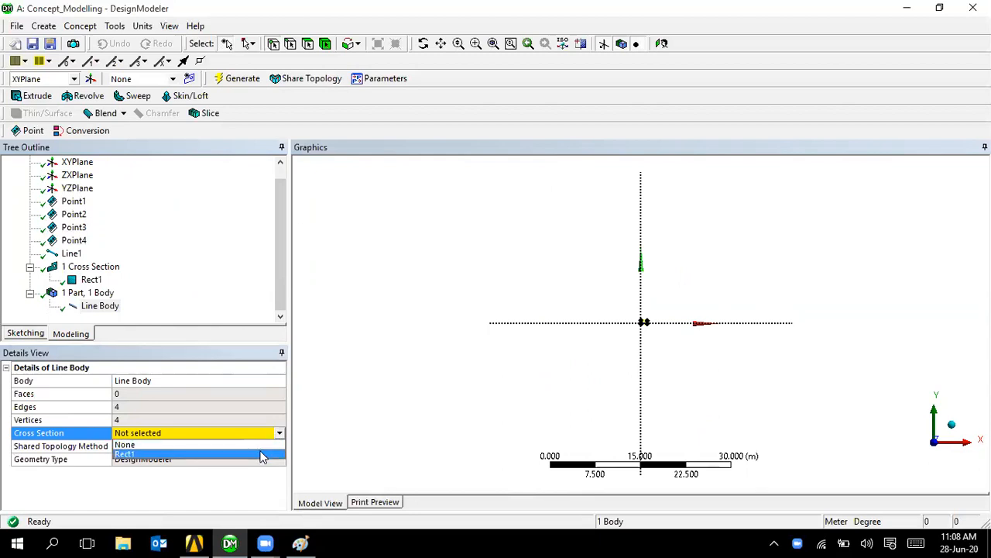
{"action": "left_click", "coordinate": [259, 453]}
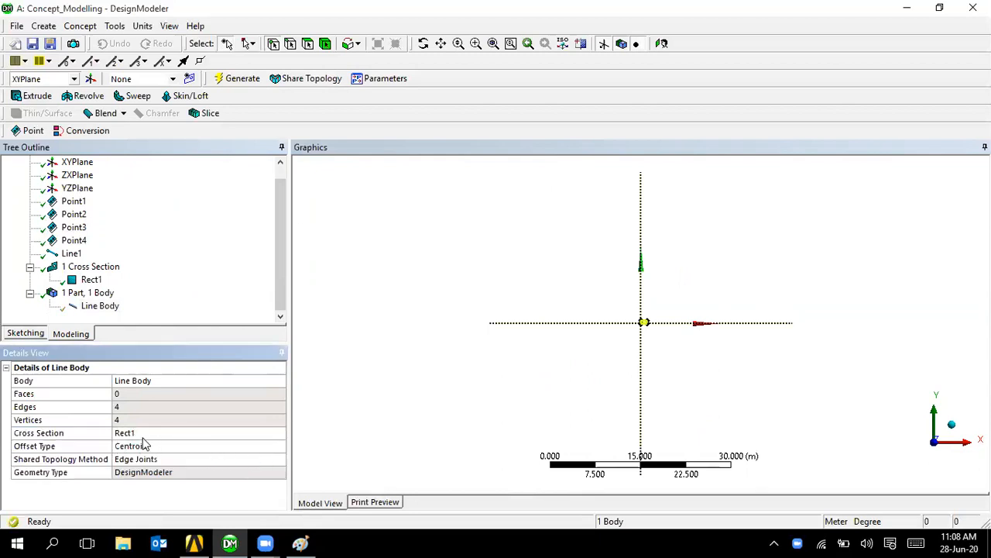
{"action": "scroll", "coordinate": [619, 294], "scroll_direction": "up", "scroll_amount": 5}
{"action": "left_click_drag", "start_coordinate": [562, 290], "coordinate": [664, 357]}
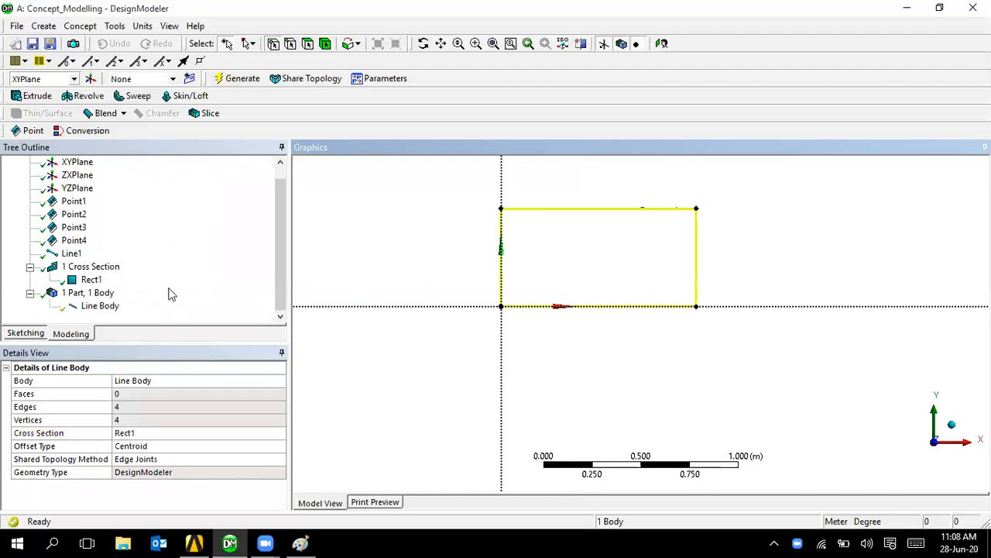
{"action": "left_click", "coordinate": [90, 309]}
{"action": "right_click", "coordinate": [90, 309]}
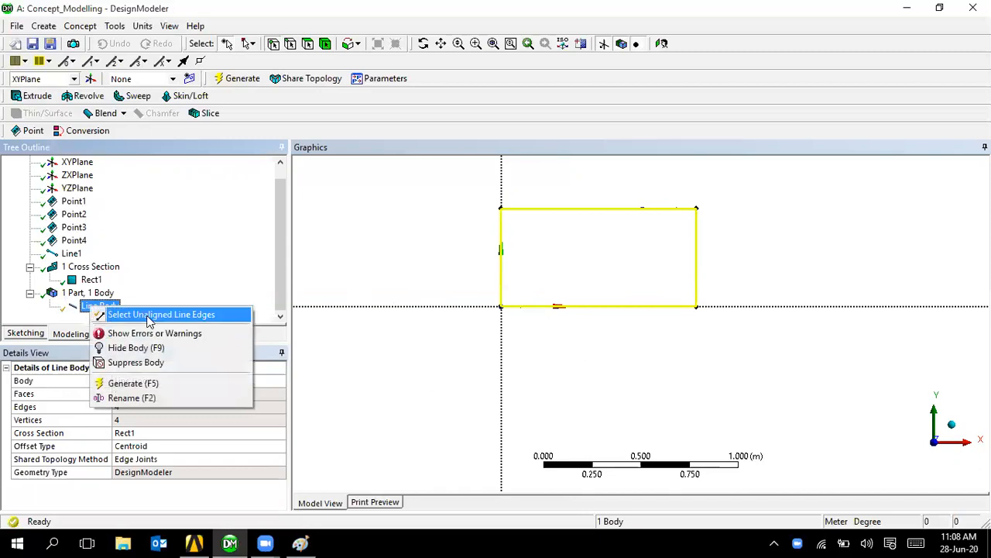
{"action": "left_click", "coordinate": [410, 351]}
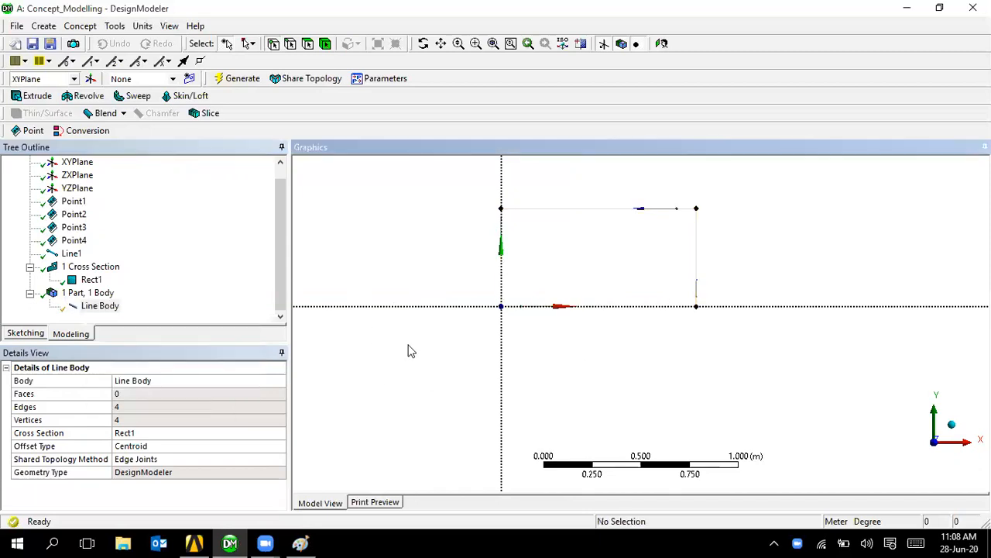
Step: Select the line body's unaligned edges and set their cross section alignment to the normal of the ZXPlane
{"action": "scroll", "coordinate": [637, 216], "scroll_direction": "up", "scroll_amount": 3}
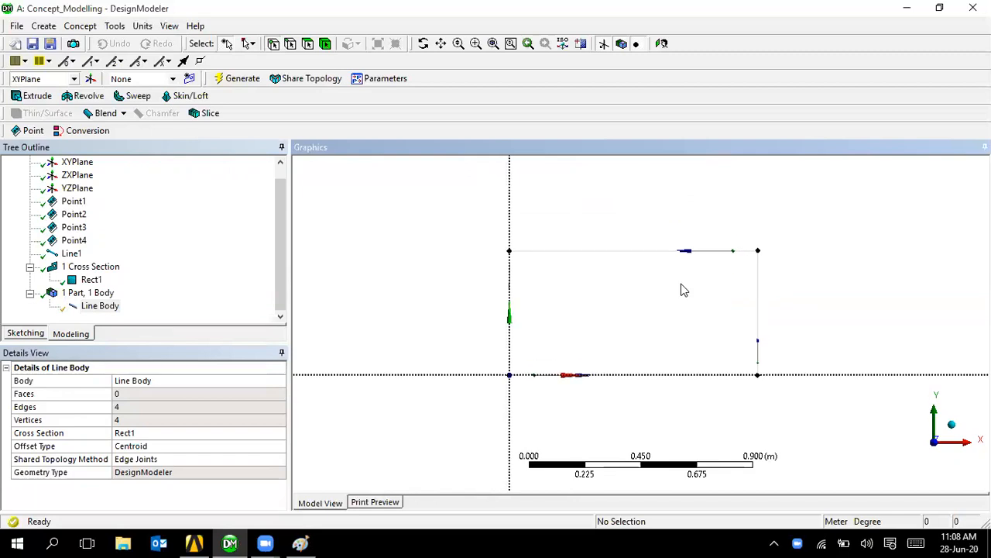
{"action": "middle_click_drag", "start_coordinate": [720, 255], "coordinate": [672, 238]}
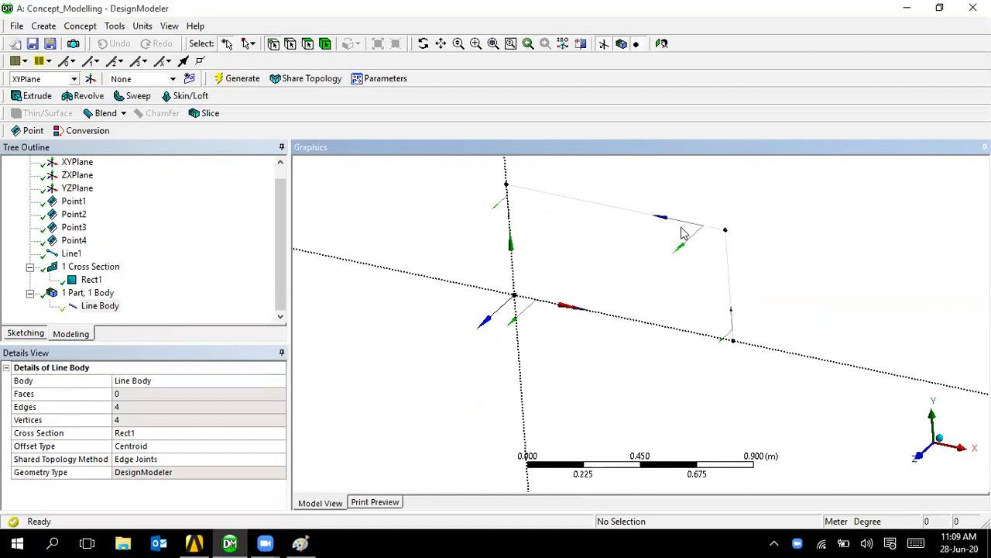
{"action": "left_click", "coordinate": [102, 306]}
{"action": "right_click", "coordinate": [103, 308]}
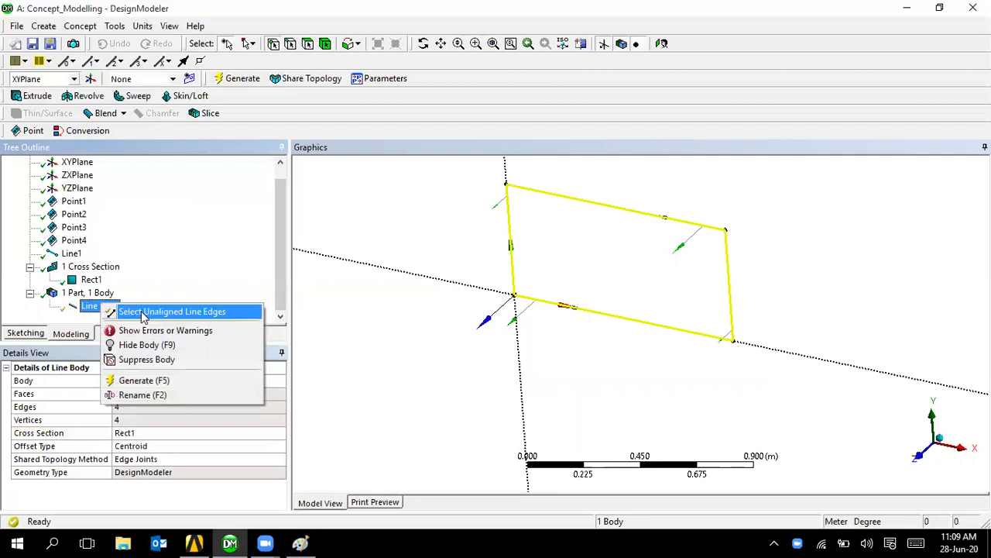
{"action": "left_click", "coordinate": [142, 311]}
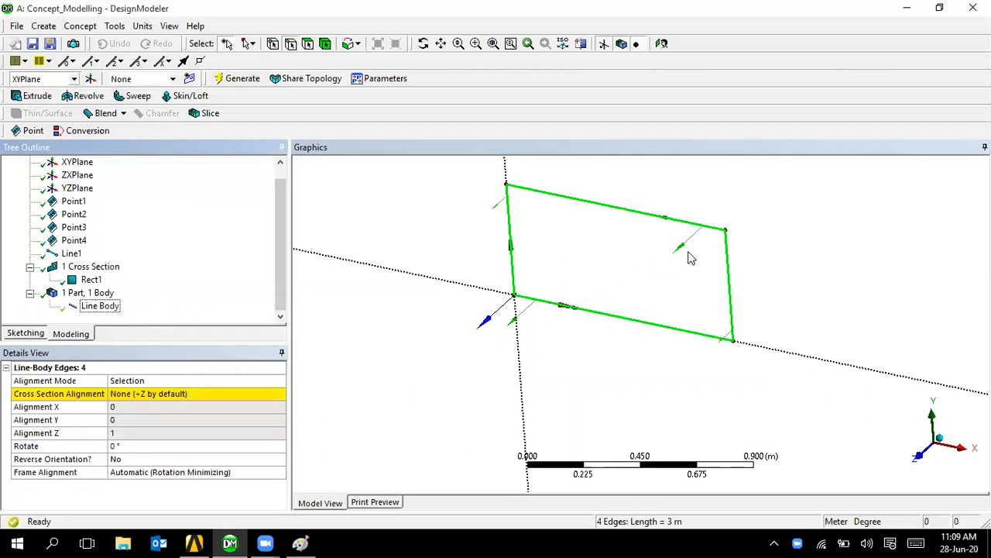
{"action": "left_click", "coordinate": [147, 395]}
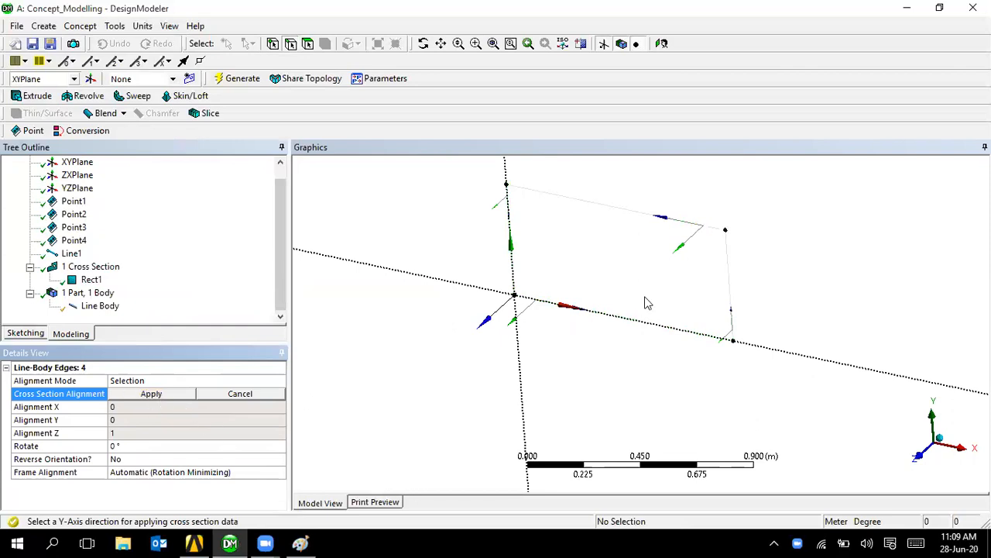
{"action": "scroll", "coordinate": [161, 223], "scroll_direction": "up", "scroll_amount": 1}
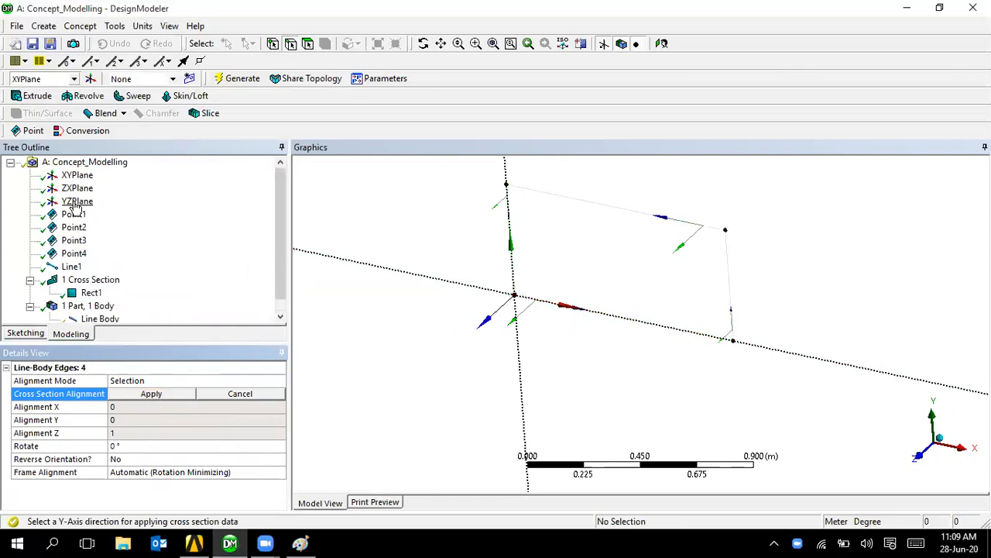
{"action": "left_click", "coordinate": [72, 191]}
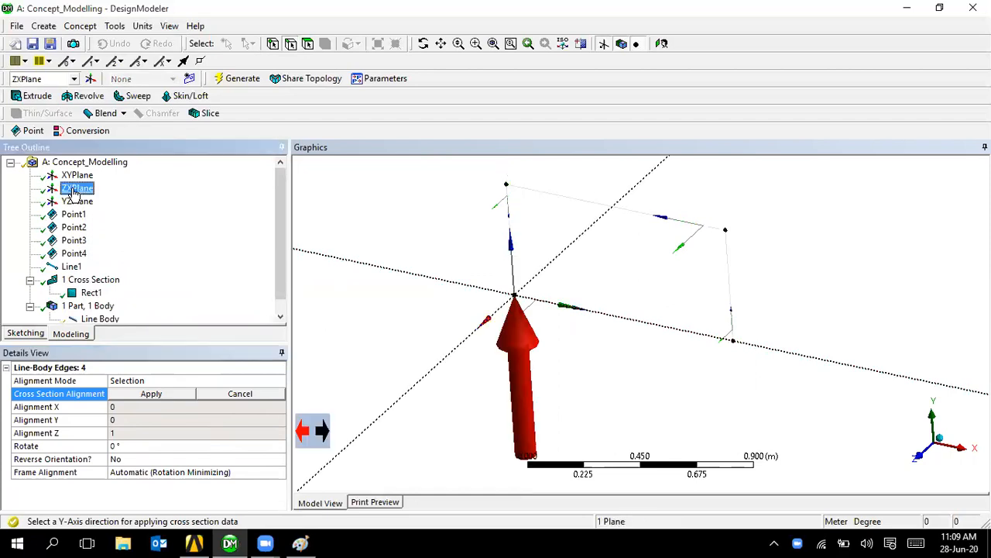
{"action": "left_click", "coordinate": [142, 395]}
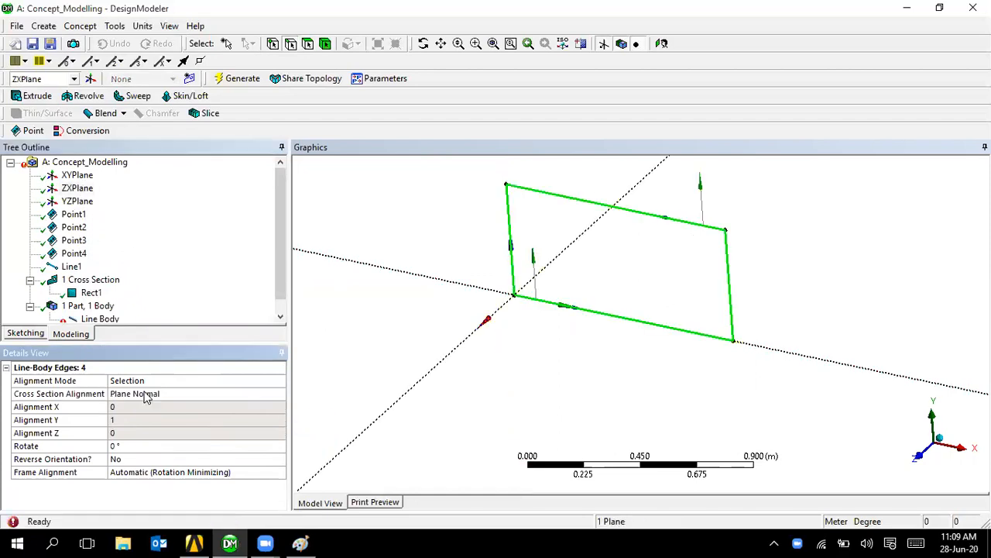
Step: Select the line body's remaining edges with invalid cross section alignment
{"action": "scroll", "coordinate": [184, 306], "scroll_direction": "down", "scroll_amount": 1}
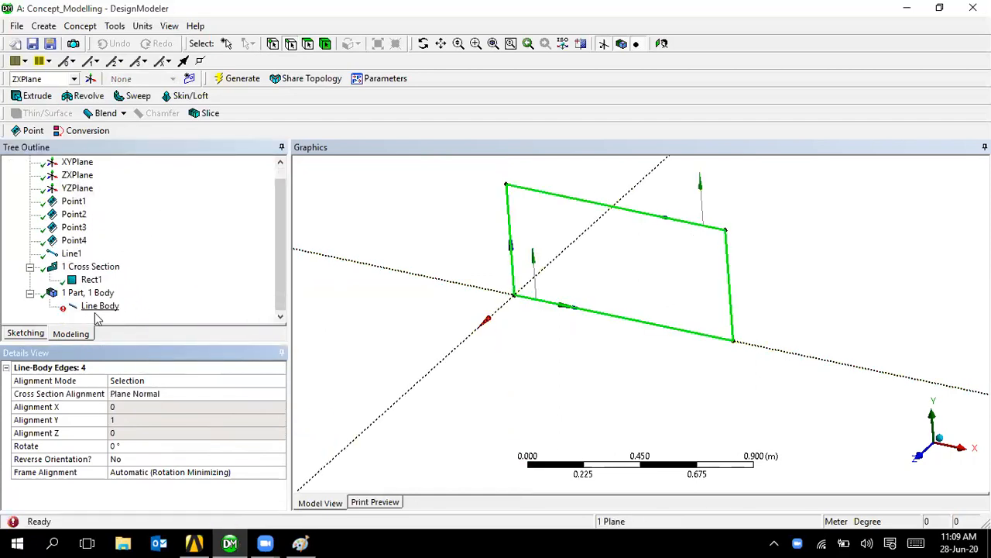
{"action": "left_click", "coordinate": [101, 307]}
{"action": "right_click", "coordinate": [106, 309]}
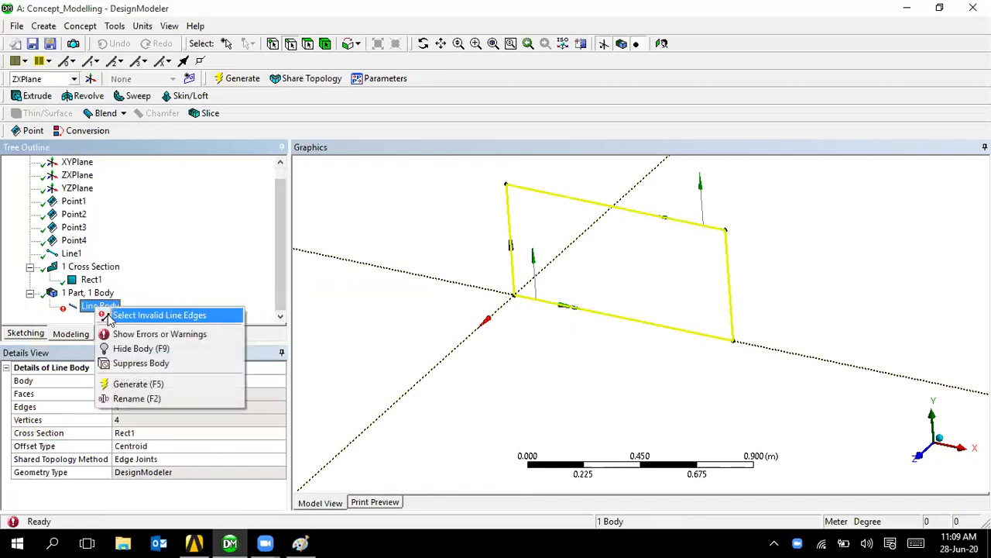
{"action": "left_click", "coordinate": [109, 315]}
Step: Try reversing the alignment direction of the two invalid edges, and try the Vector alignment mode
{"action": "left_click", "coordinate": [139, 394]}
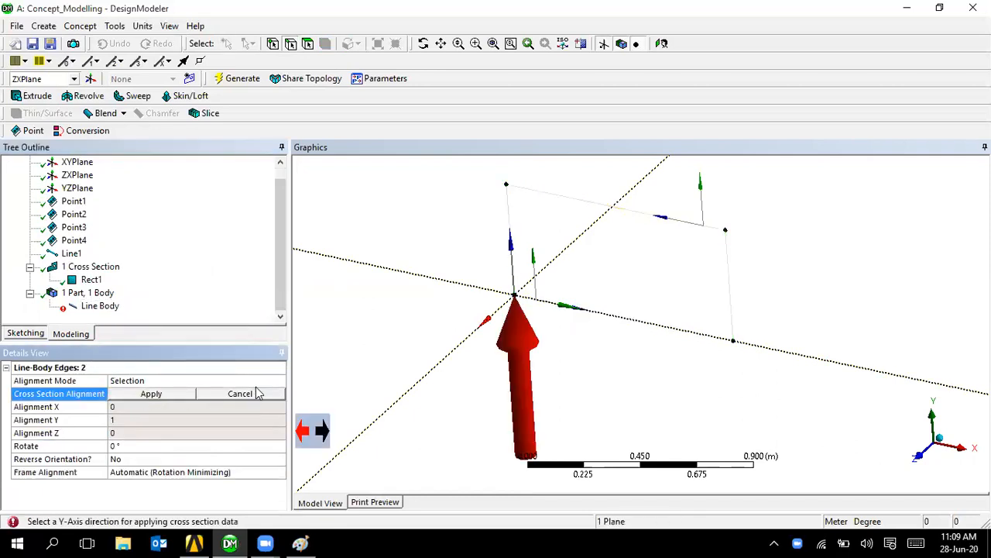
{"action": "left_click", "coordinate": [301, 436]}
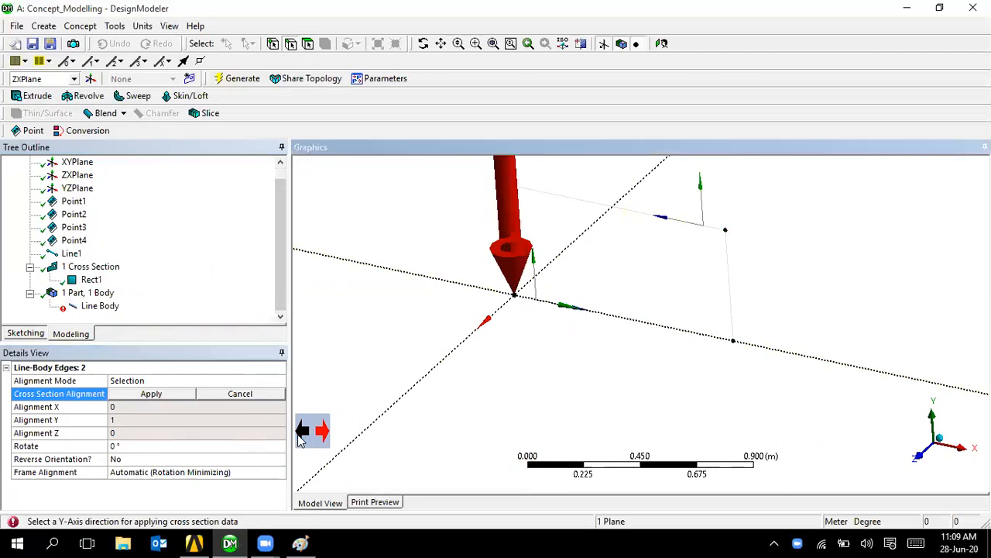
{"action": "left_click", "coordinate": [164, 396]}
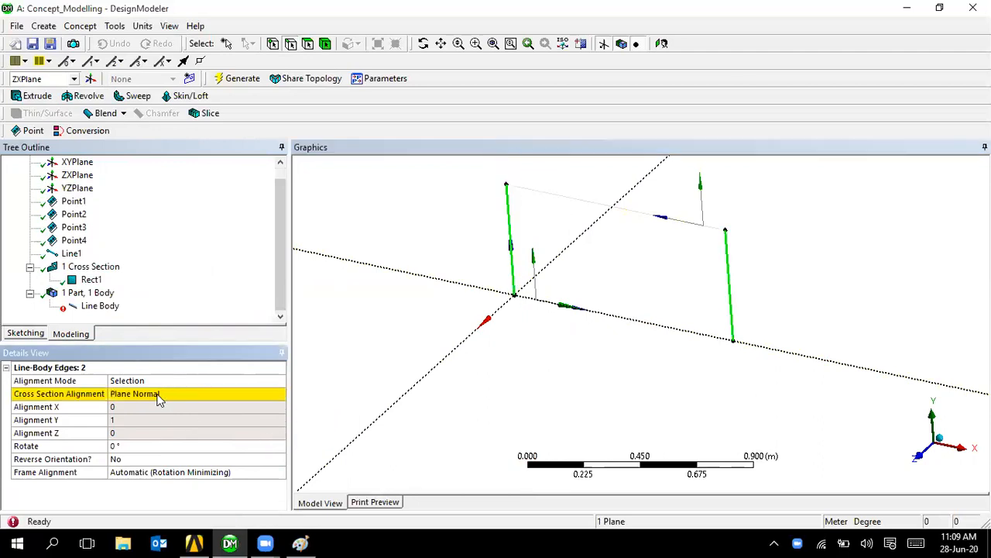
{"action": "left_click", "coordinate": [158, 396]}
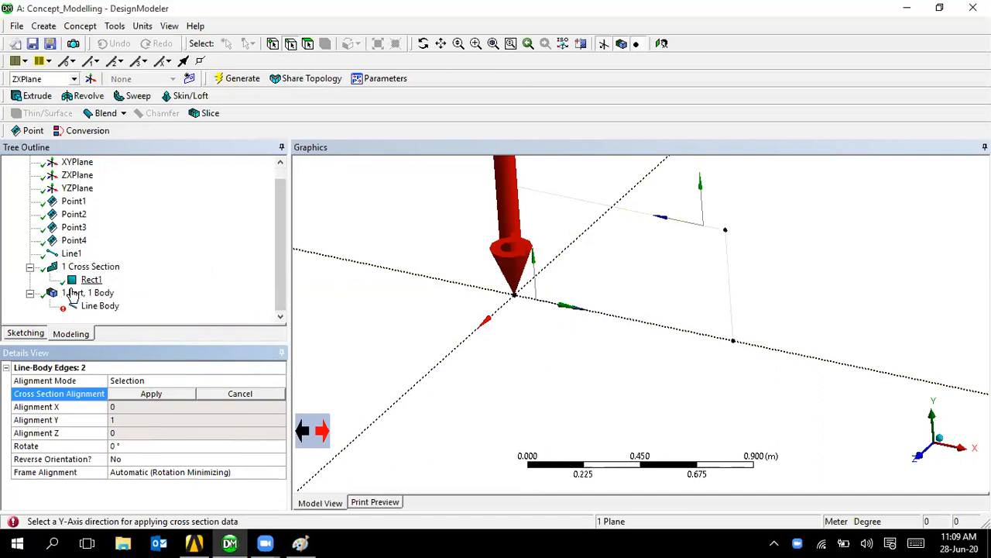
{"action": "left_click", "coordinate": [163, 380]}
{"action": "left_click", "coordinate": [279, 381]}
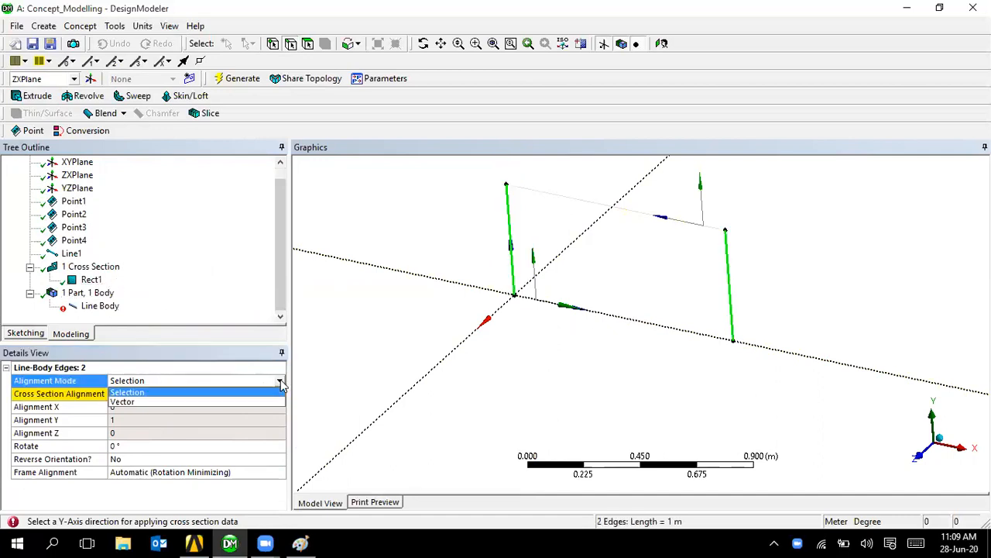
{"action": "left_click", "coordinate": [260, 402]}
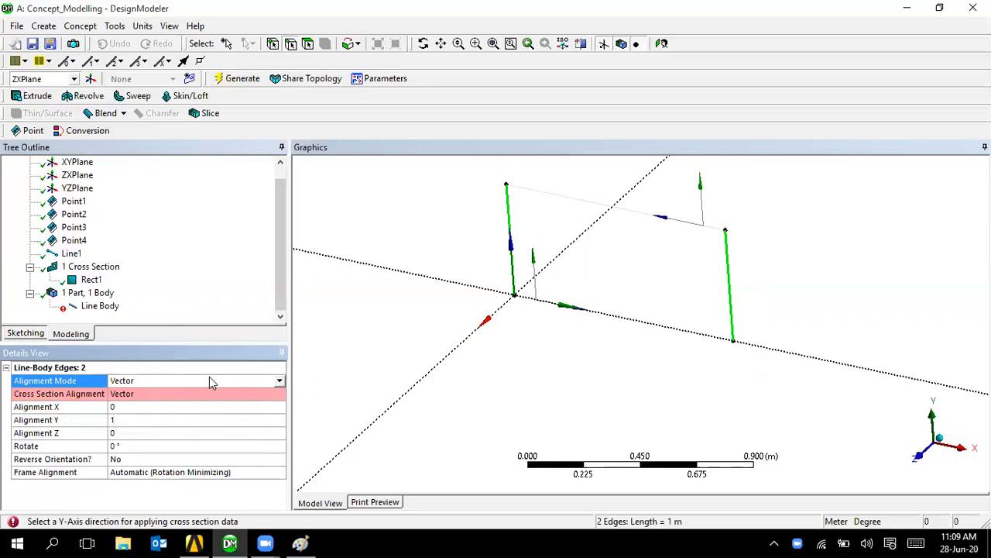
{"action": "left_click", "coordinate": [278, 381]}
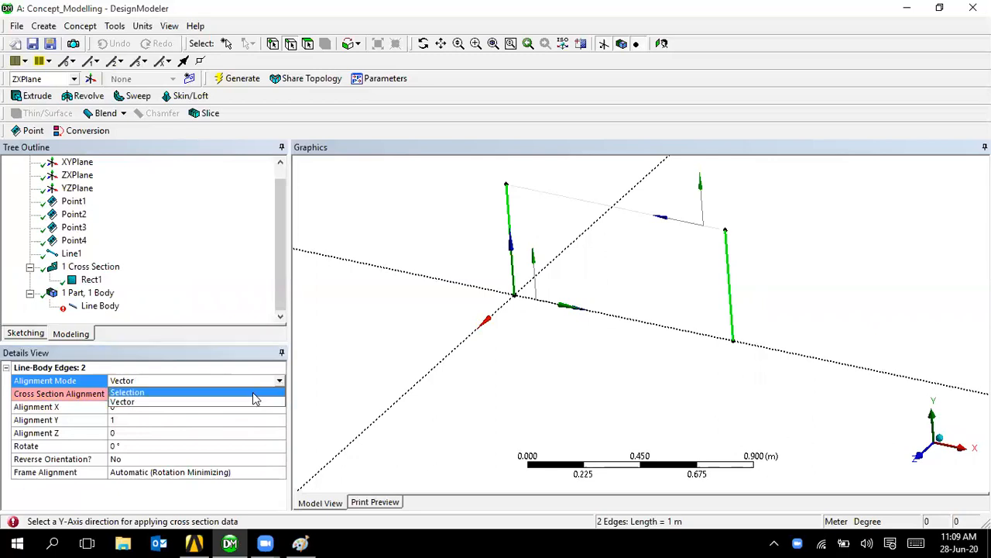
{"action": "left_click", "coordinate": [199, 391]}
Step: Align the cross section of the two vertical edges to the normal of the XYPlane
{"action": "left_click", "coordinate": [199, 393]}
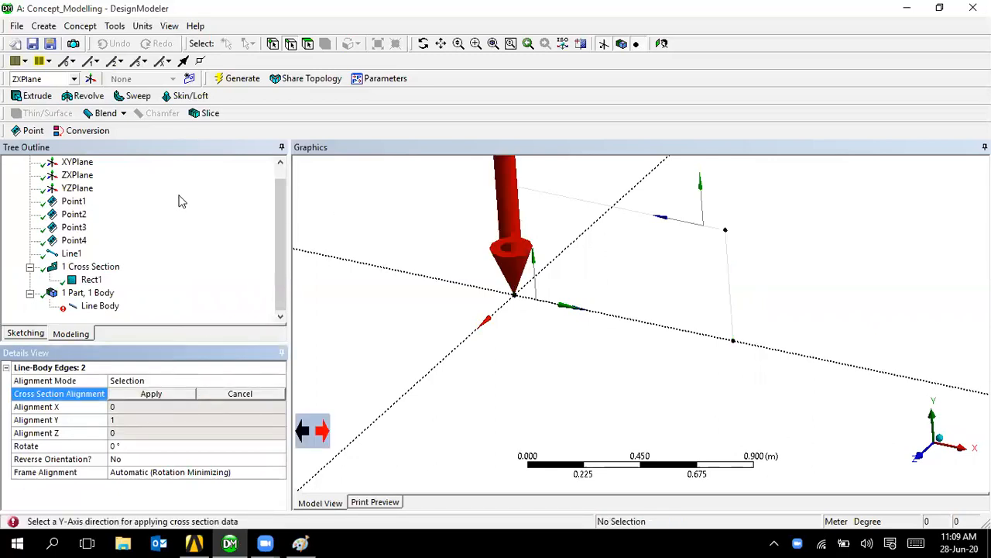
{"action": "scroll", "coordinate": [101, 189], "scroll_direction": "up", "scroll_amount": 1}
{"action": "left_click", "coordinate": [76, 175]}
{"action": "left_click", "coordinate": [138, 396]}
{"action": "scroll", "coordinate": [168, 303], "scroll_direction": "down", "scroll_amount": 1}
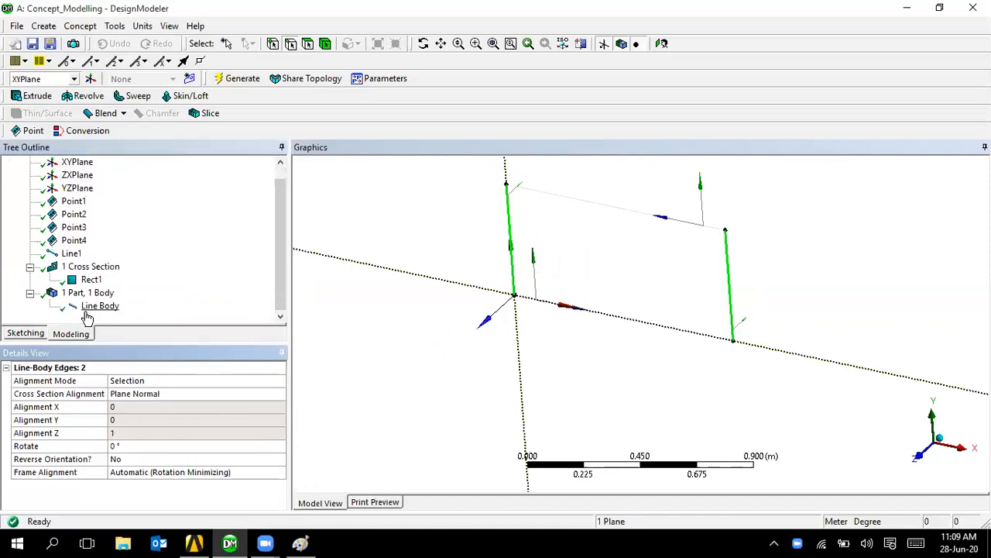
{"action": "left_click", "coordinate": [334, 350]}
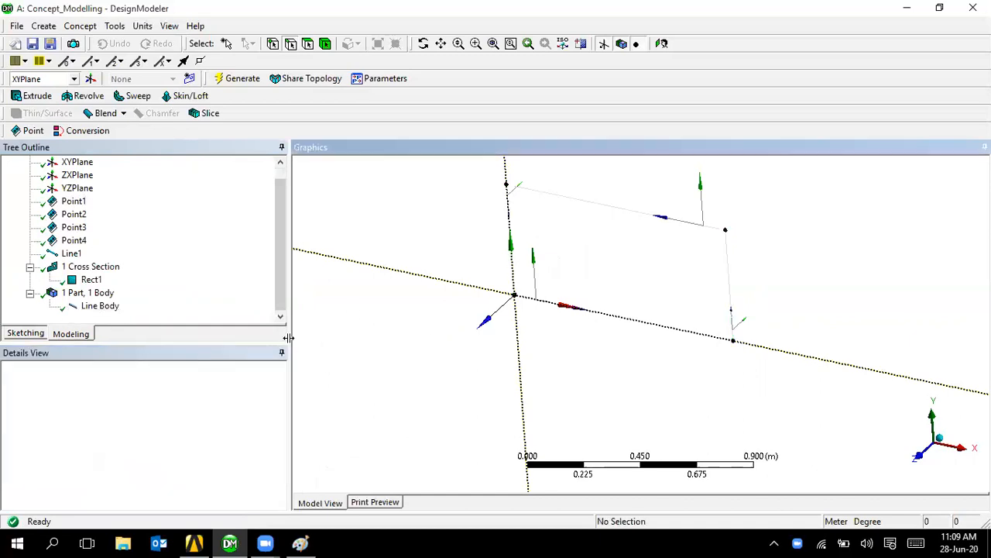
Step: Turn on the display of cross section solids and inspect the rectangular profile at a frame corner
{"action": "left_click", "coordinate": [102, 306]}
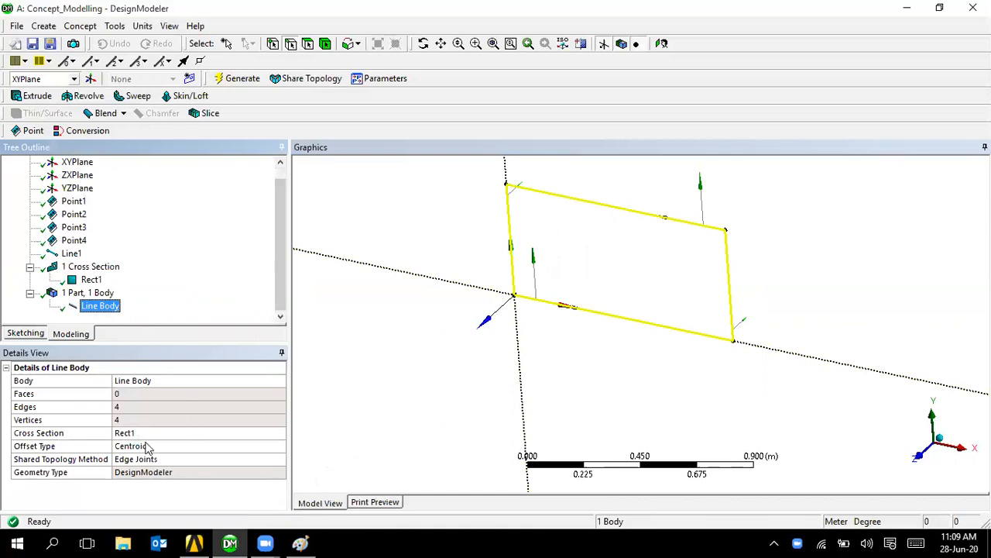
{"action": "left_click", "coordinate": [446, 361]}
{"action": "mouse_move", "coordinate": [625, 348]}
{"action": "middle_mouse_down"}
{"action": "mouse_move", "coordinate": [602, 310]}
{"action": "mouse_move", "coordinate": [602, 339]}
{"action": "mouse_move", "coordinate": [618, 347]}
{"action": "middle_mouse_up"}
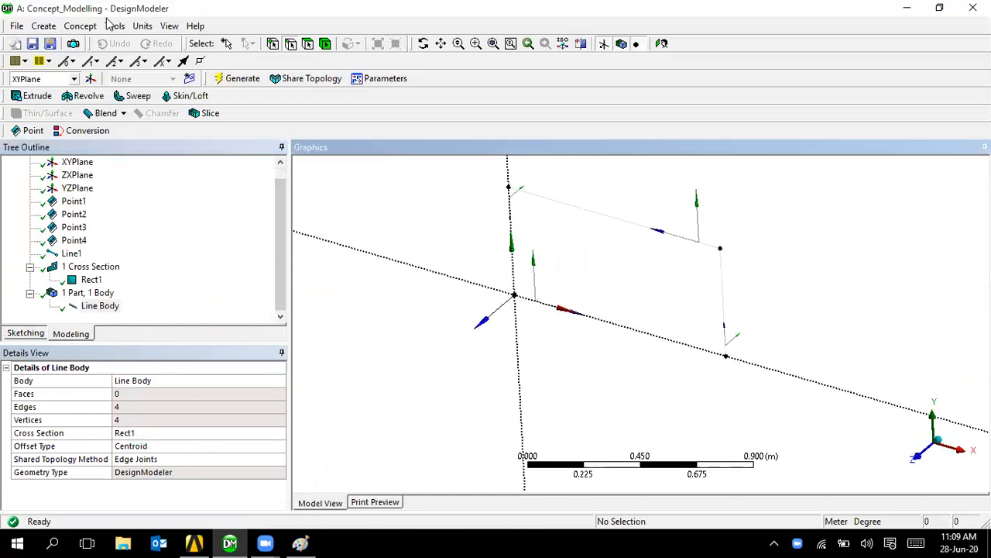
{"action": "left_click", "coordinate": [170, 26]}
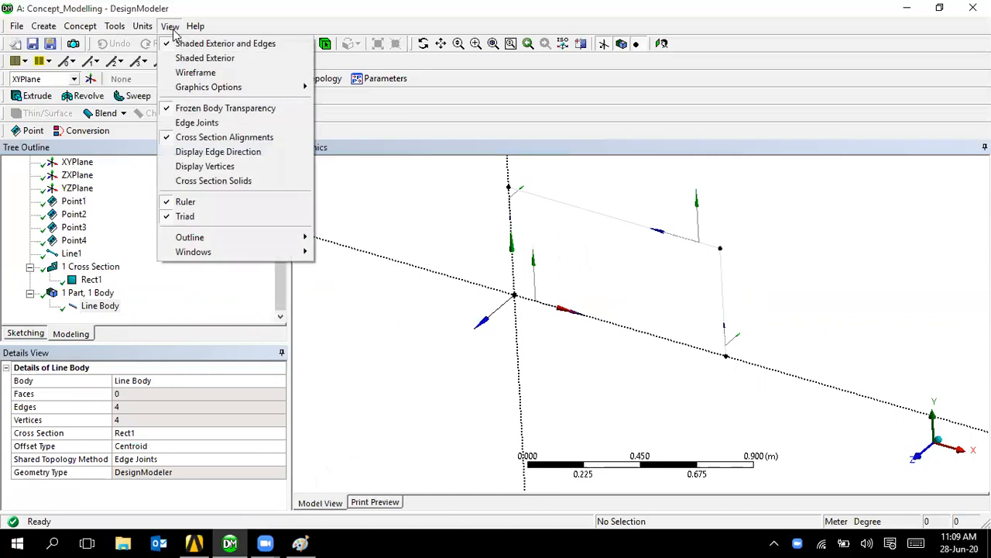
{"action": "left_click", "coordinate": [229, 184]}
{"action": "right_click_drag", "start_coordinate": [660, 222], "coordinate": [763, 285]}
{"action": "right_click_drag", "start_coordinate": [622, 248], "coordinate": [746, 385]}
{"action": "right_click_drag", "start_coordinate": [571, 194], "coordinate": [734, 391]}
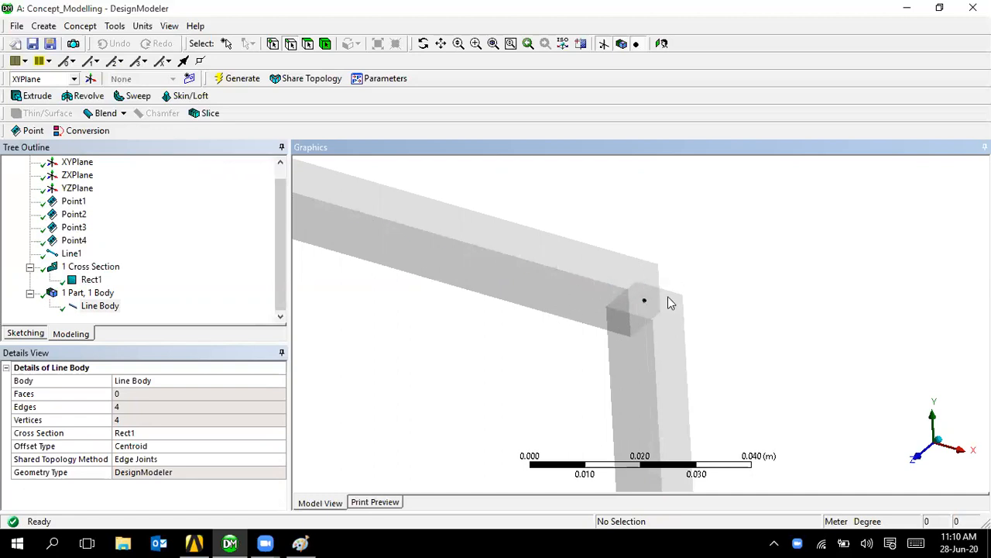
{"action": "scroll", "coordinate": [457, 340], "scroll_direction": "down", "scroll_amount": 8}
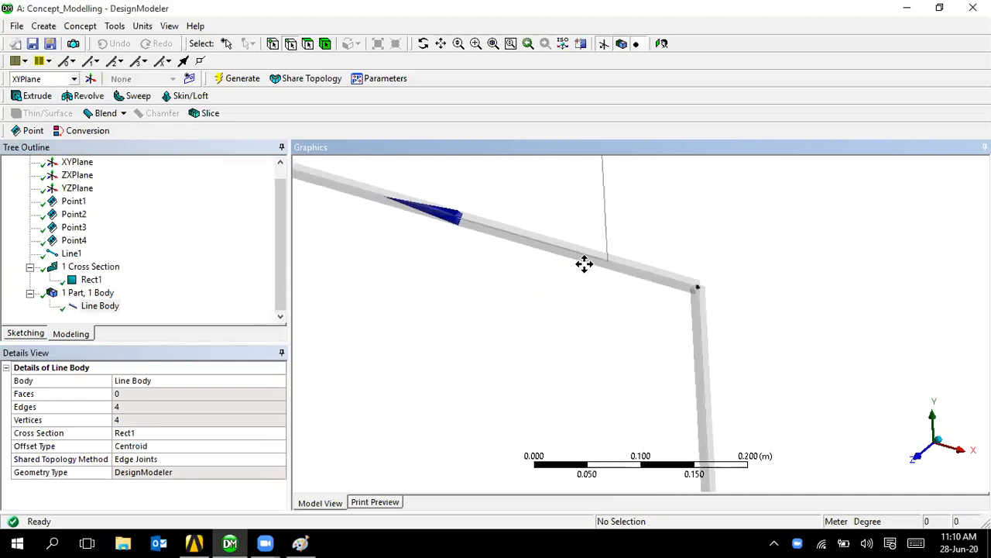
{"action": "scroll", "coordinate": [584, 272], "scroll_direction": "down", "scroll_amount": 3}
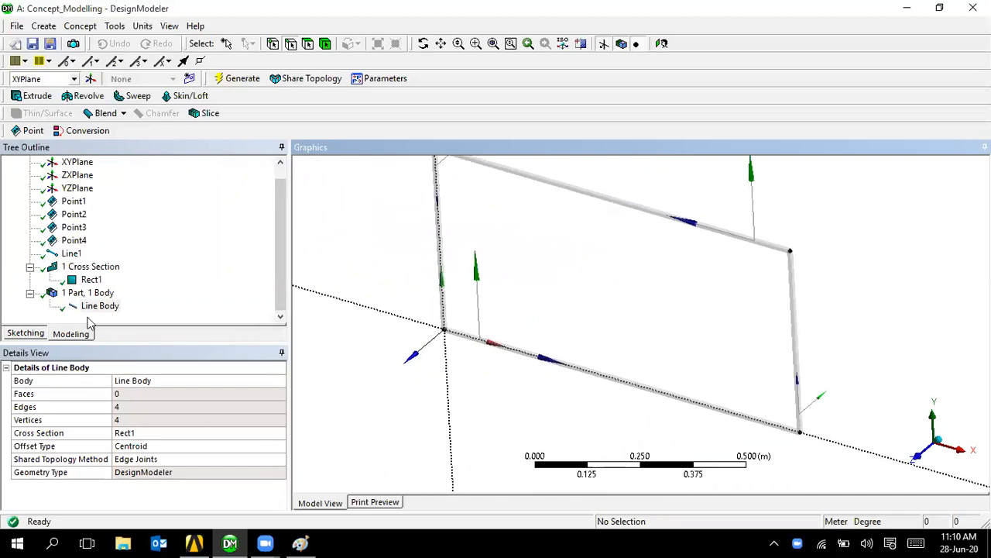
Step: Create a circular cross section, keeping its radius R at 0.01 m
{"action": "left_click", "coordinate": [85, 267]}
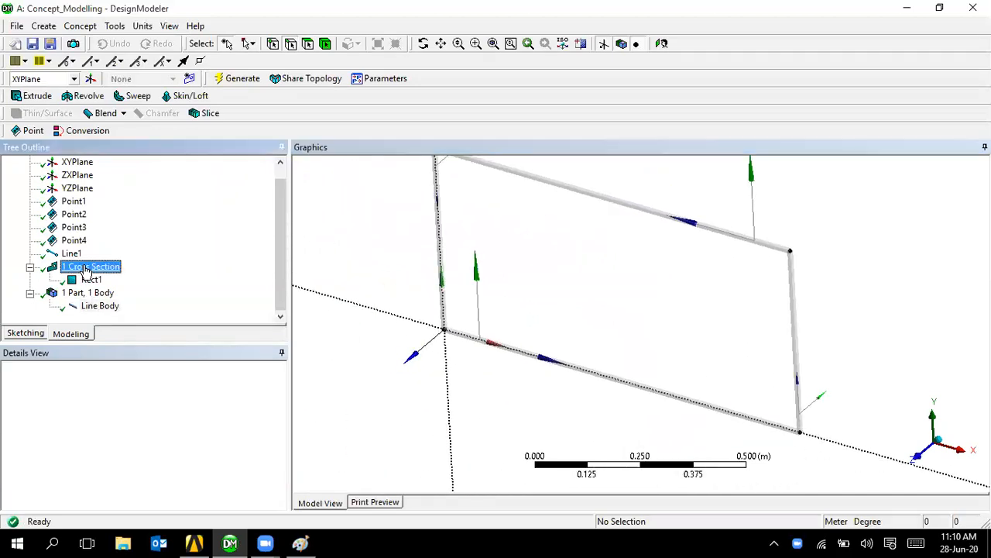
{"action": "left_click", "coordinate": [81, 26]}
{"action": "mouse_move", "coordinate": [159, 175]}
{"action": "left_click", "coordinate": [221, 188]}
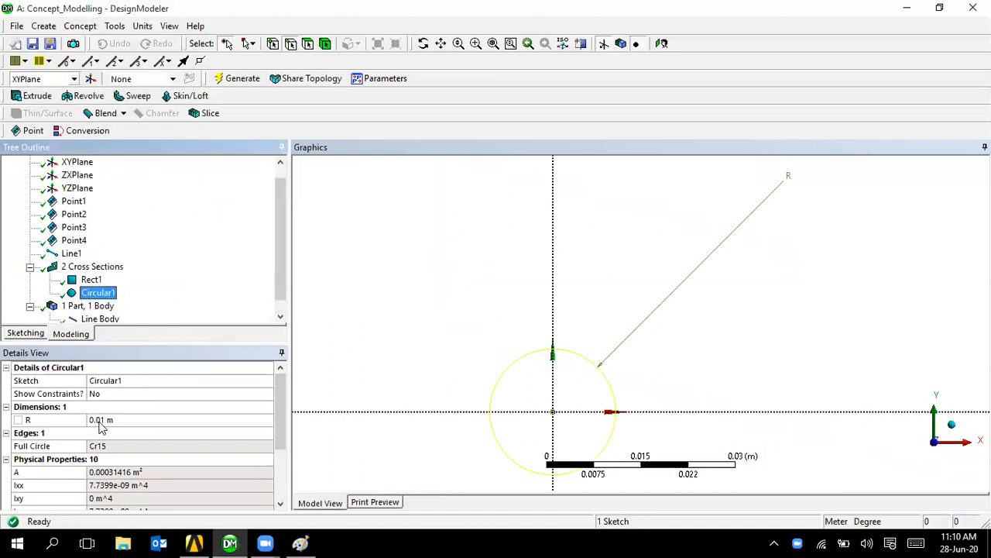
Step: Assign the Circular1 cross section to the line body and examine the round profile at a frame corner
{"action": "left_click", "coordinate": [112, 318]}
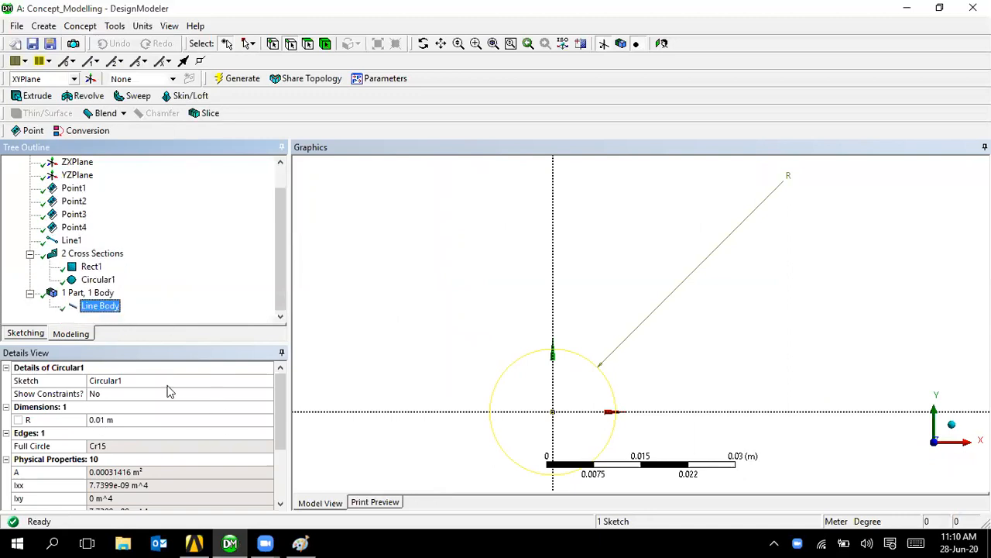
{"action": "left_click", "coordinate": [102, 306]}
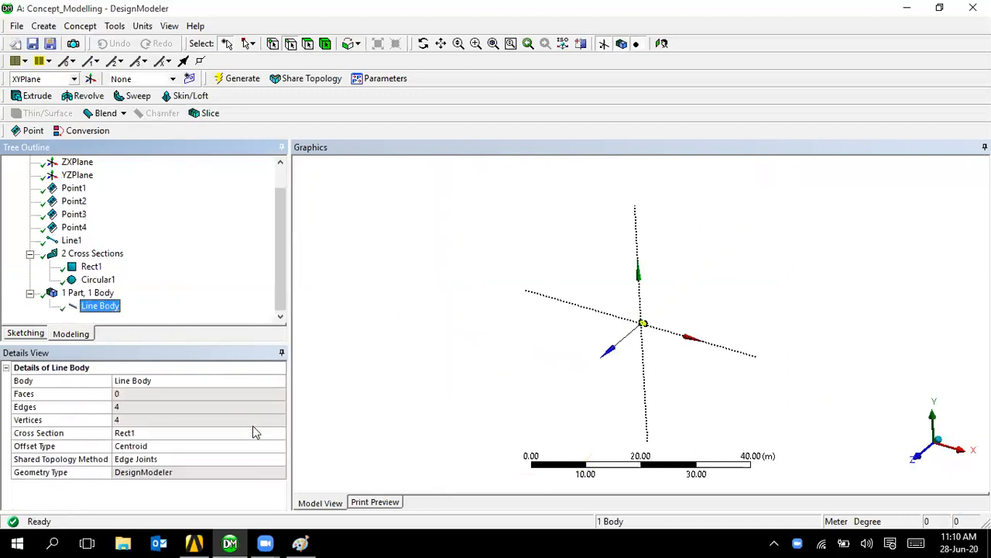
{"action": "left_click", "coordinate": [256, 431]}
{"action": "left_click", "coordinate": [279, 433]}
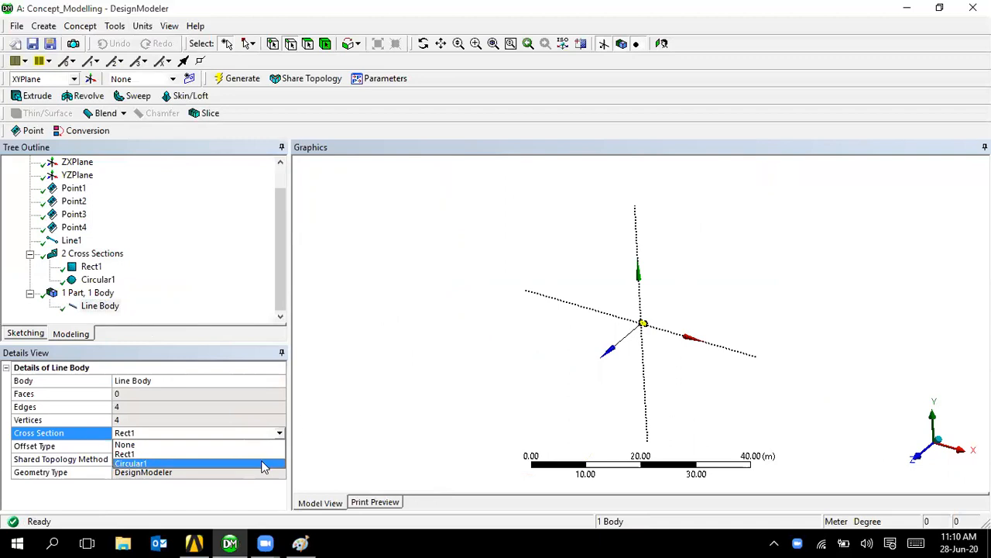
{"action": "left_click", "coordinate": [262, 463]}
{"action": "right_click_drag", "start_coordinate": [611, 287], "coordinate": [689, 347]}
{"action": "right_click_drag", "start_coordinate": [552, 318], "coordinate": [677, 413]}
{"action": "right_click_drag", "start_coordinate": [585, 223], "coordinate": [666, 302]}
{"action": "right_click_drag", "start_coordinate": [612, 281], "coordinate": [769, 385]}
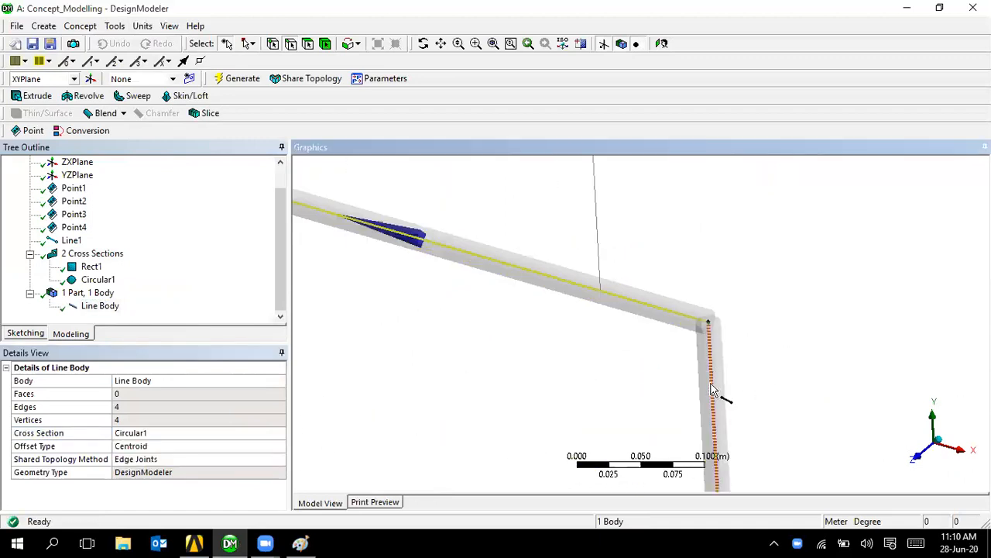
Step: Set the radius R of the Circular1 cross section to 0.1 m and inspect the line body with it
{"action": "left_click", "coordinate": [98, 279]}
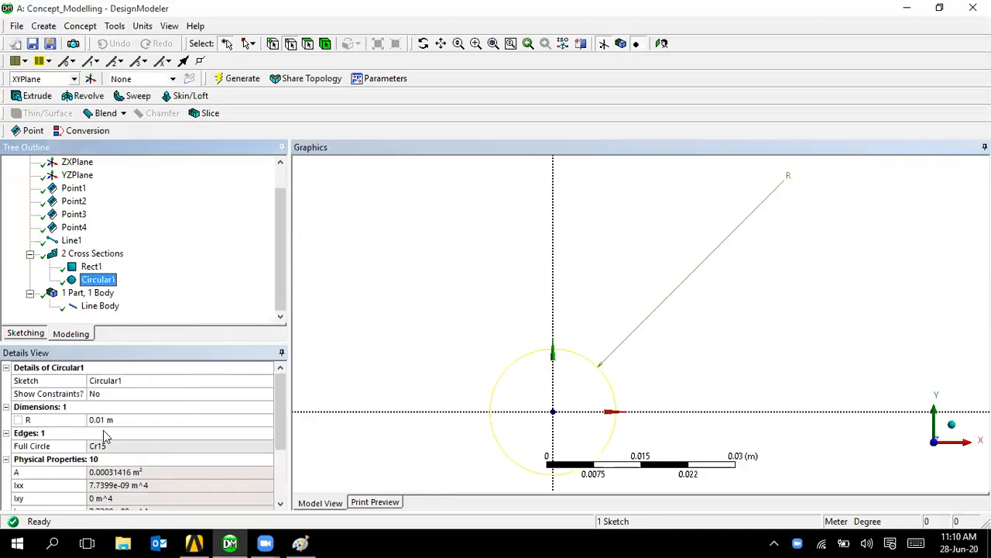
{"action": "left_click", "coordinate": [100, 420]}
{"action": "type", "text": "0."}
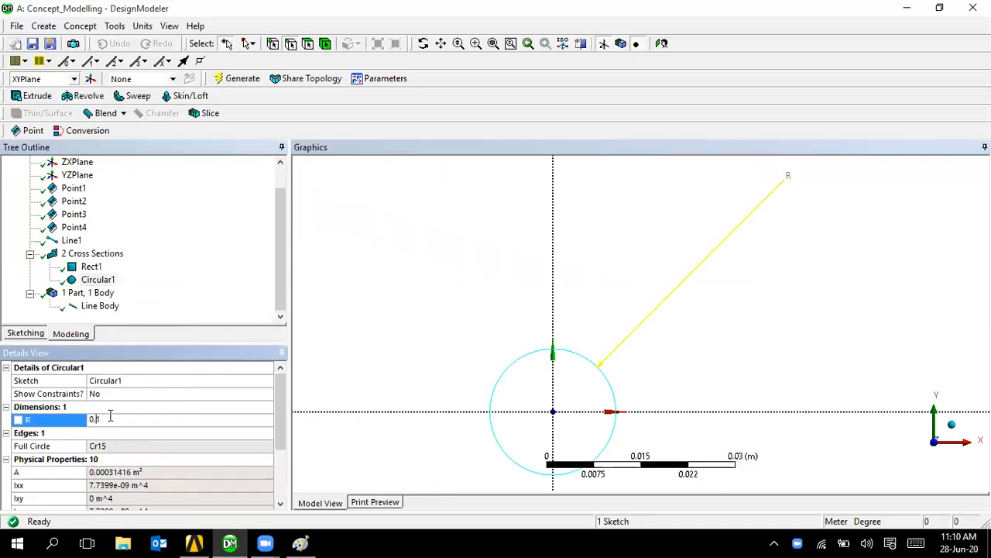
{"action": "type", "text": "1"}
{"action": "key", "text": "Return"}
{"action": "left_click", "coordinate": [86, 308]}
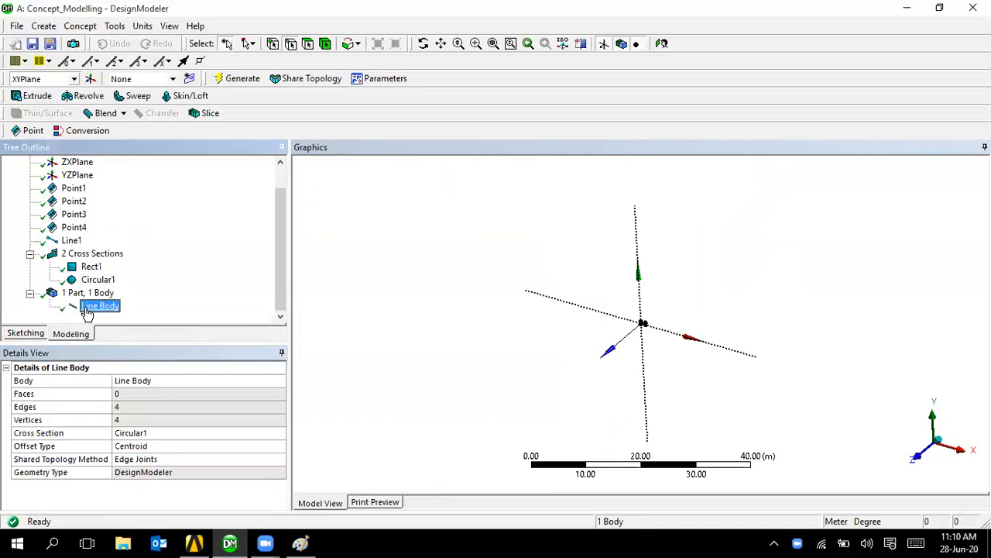
{"action": "right_click_drag", "start_coordinate": [591, 278], "coordinate": [697, 372]}
{"action": "right_click_drag", "start_coordinate": [613, 266], "coordinate": [704, 358]}
{"action": "right_click_drag", "start_coordinate": [499, 281], "coordinate": [626, 393]}
Step: Set the width B of the Rect1 cross section to 0.05 m, keeping H at 0.01 m
{"action": "left_click", "coordinate": [91, 267]}
{"action": "left_click", "coordinate": [101, 420]}
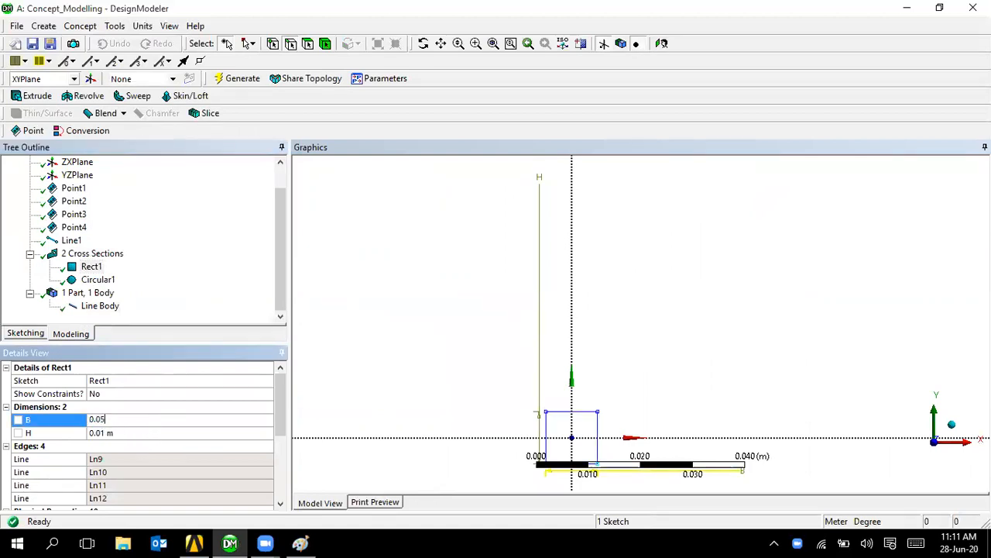
{"action": "left_click", "coordinate": [118, 434]}
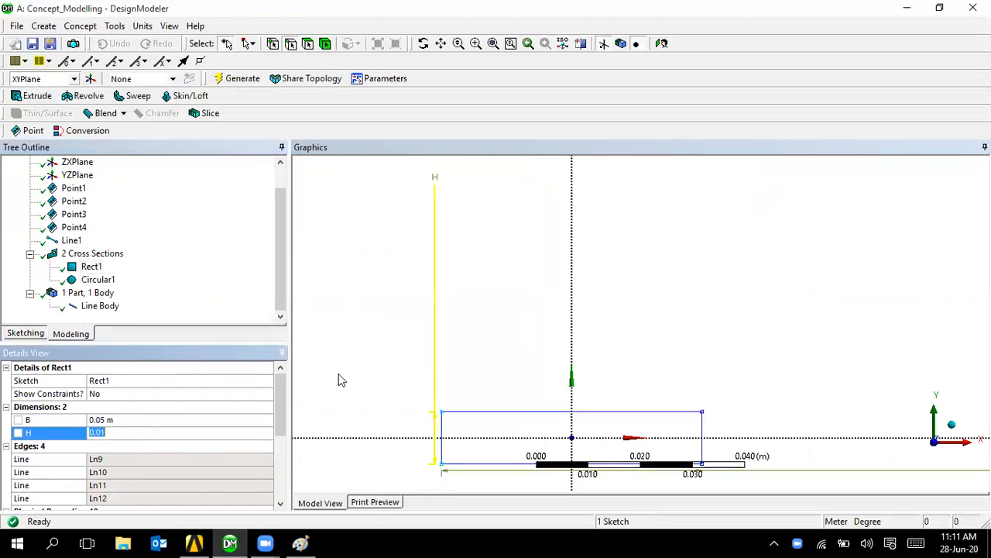
{"action": "left_click", "coordinate": [337, 380]}
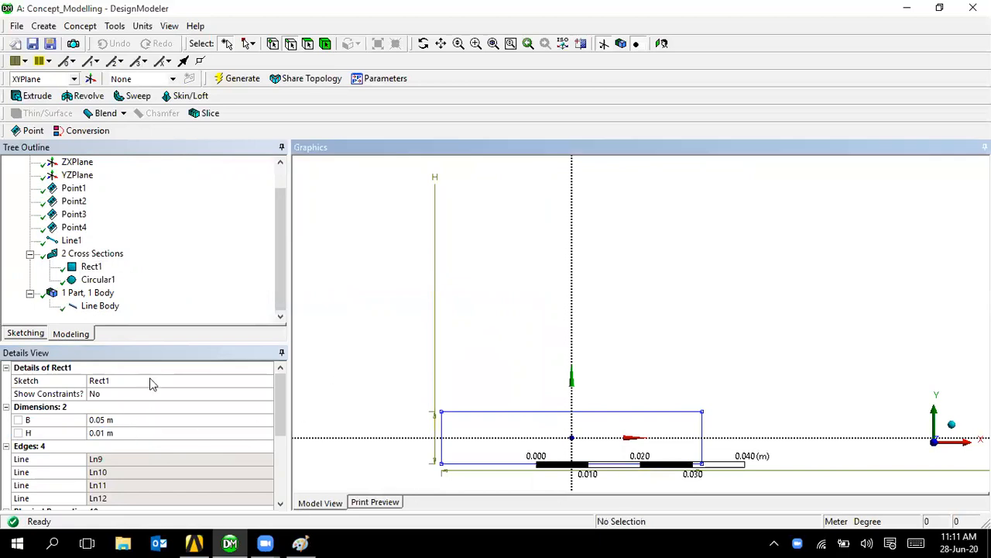
Step: Assign the Rect1 cross section to the line body in place of the circular one
{"action": "left_click", "coordinate": [100, 306]}
{"action": "left_click", "coordinate": [261, 436]}
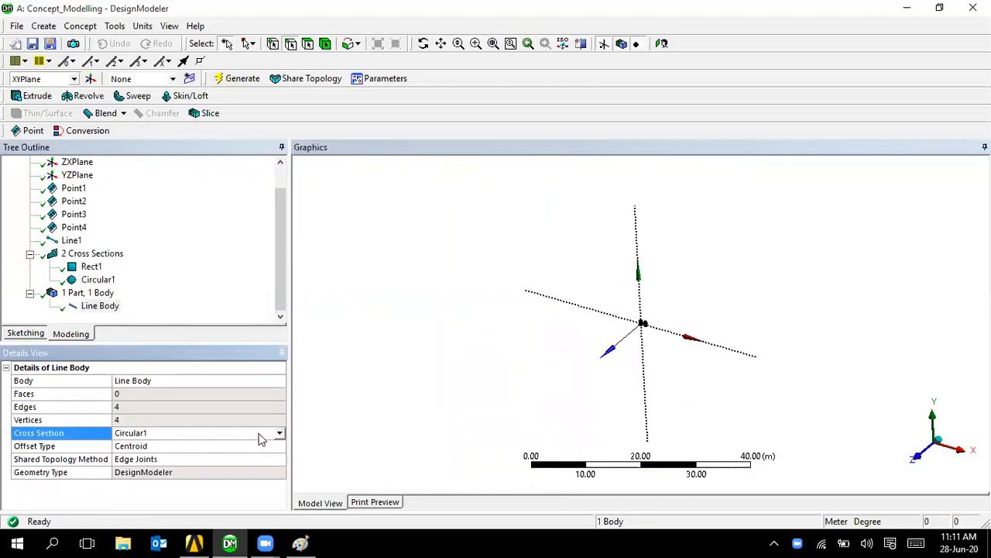
{"action": "left_click", "coordinate": [278, 436]}
{"action": "left_click", "coordinate": [228, 454]}
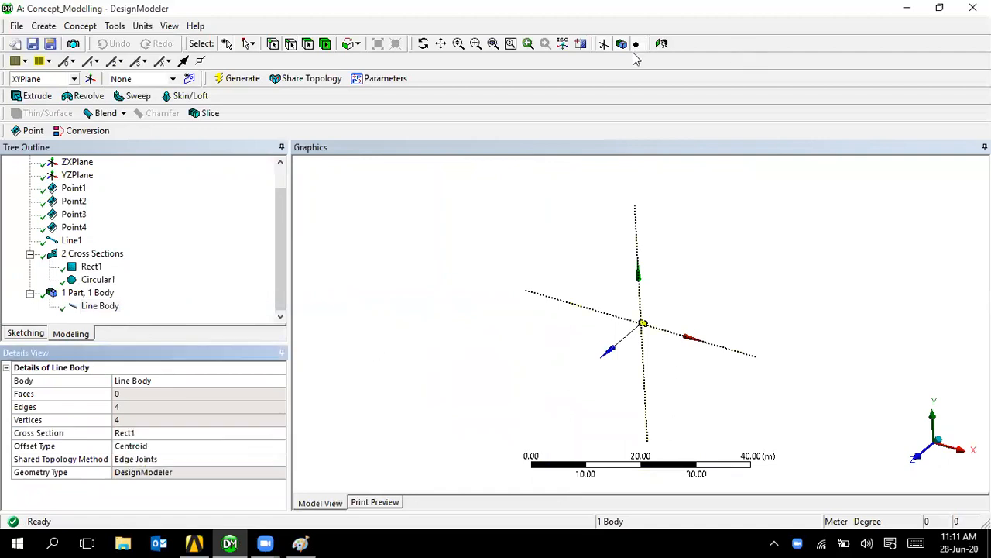
Step: Examine how the flat rectangular profile is oriented along the frame's edges and at its corners
{"action": "left_click", "coordinate": [661, 44]}
{"action": "left_click_drag", "start_coordinate": [615, 284], "coordinate": [679, 357]}
{"action": "right_click_drag", "start_coordinate": [689, 347], "coordinate": [771, 406]}
{"action": "right_click_drag", "start_coordinate": [463, 217], "coordinate": [672, 317]}
{"action": "scroll", "coordinate": [680, 319], "scroll_direction": "down", "scroll_amount": 1}
{"action": "middle_click_drag", "start_coordinate": [680, 318], "coordinate": [628, 347]}
{"action": "scroll", "coordinate": [627, 348], "scroll_direction": "up", "scroll_amount": 3}
{"action": "middle_click_drag", "start_coordinate": [641, 301], "coordinate": [643, 191], "text": "ctrl"}
{"action": "scroll", "coordinate": [683, 281], "scroll_direction": "up", "scroll_amount": 3}
{"action": "middle_click_drag", "start_coordinate": [639, 263], "coordinate": [570, 220], "text": "ctrl"}
{"action": "middle_click_drag", "start_coordinate": [704, 256], "coordinate": [661, 261]}
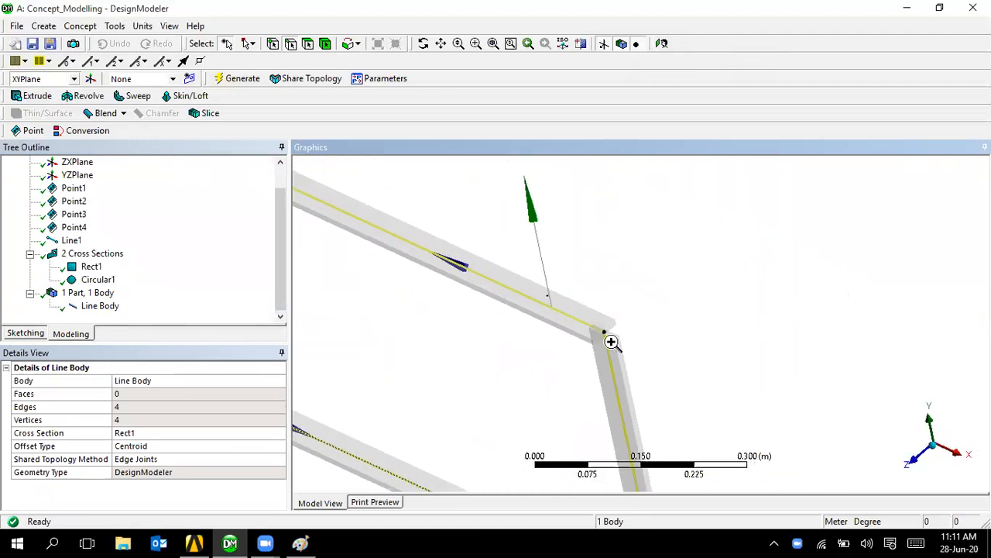
{"action": "scroll", "coordinate": [611, 341], "scroll_direction": "up", "scroll_amount": 3}
{"action": "scroll", "coordinate": [653, 366], "scroll_direction": "down", "scroll_amount": 7}
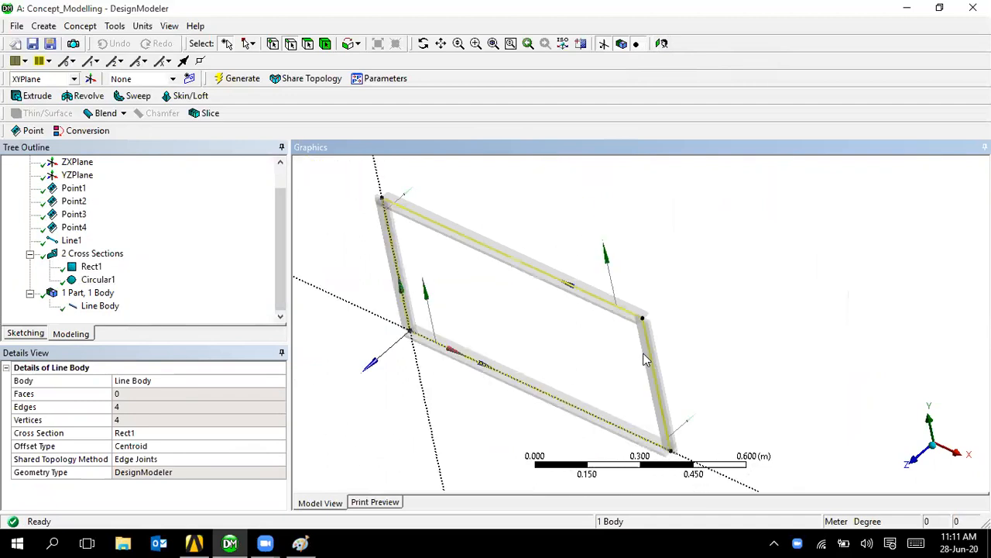
{"action": "middle_click_drag", "start_coordinate": [524, 347], "coordinate": [592, 304]}
{"action": "scroll", "coordinate": [619, 362], "scroll_direction": "up", "scroll_amount": 2}
{"action": "scroll", "coordinate": [618, 359], "scroll_direction": "down", "scroll_amount": 1}
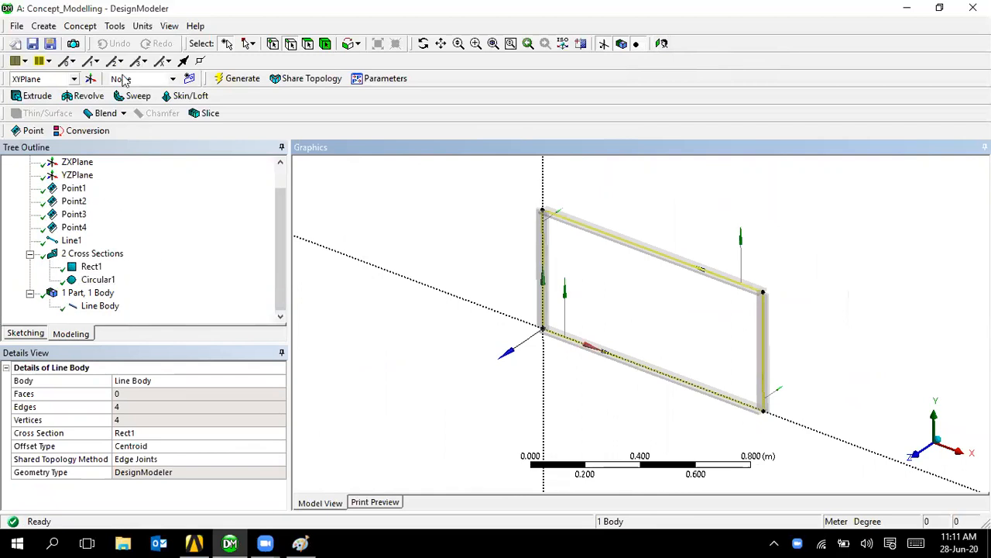
Step: Clear the rectangular line-body frame model and start over with an empty model
{"action": "left_click", "coordinate": [81, 25]}
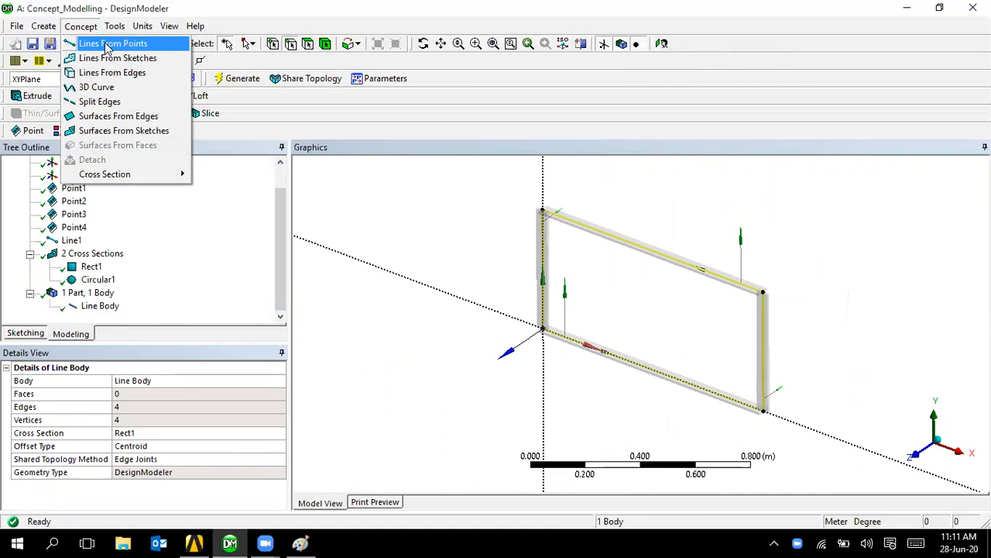
{"action": "left_click", "coordinate": [363, 203]}
{"action": "left_click", "coordinate": [14, 44]}
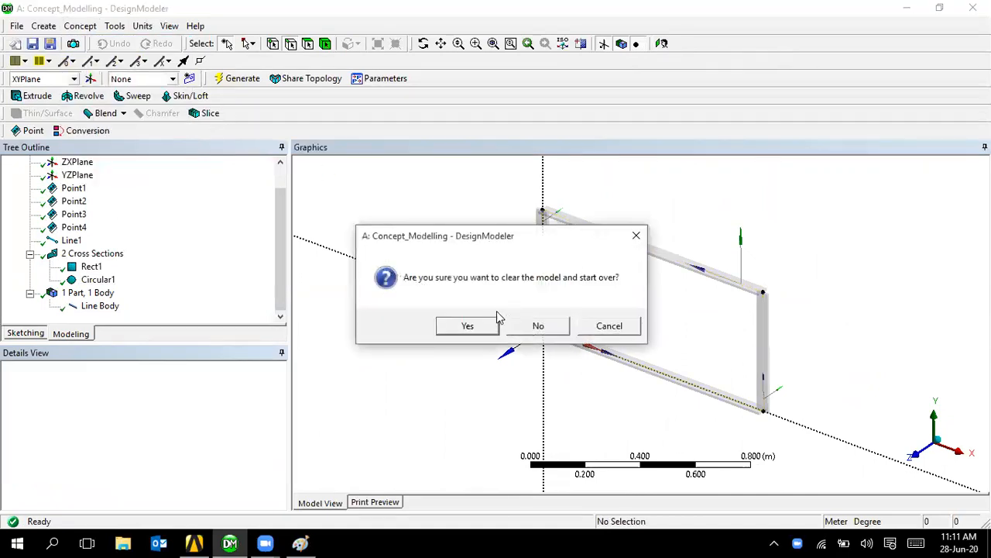
{"action": "left_click", "coordinate": [468, 326]}
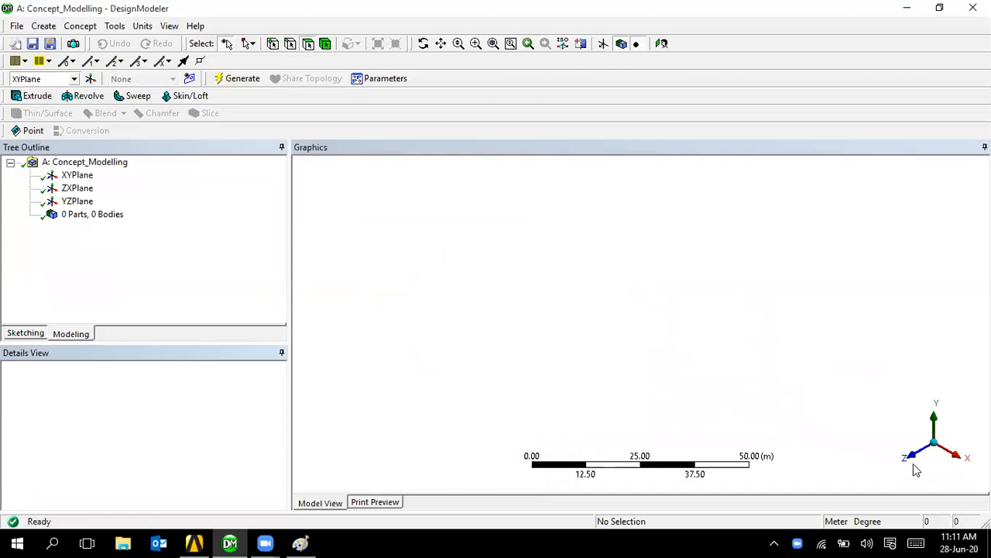
Step: Sketch a six-sided polygon on the XY plane, centred on the origin, with a vertex at about 4, -13.6 m
{"action": "left_click", "coordinate": [25, 333]}
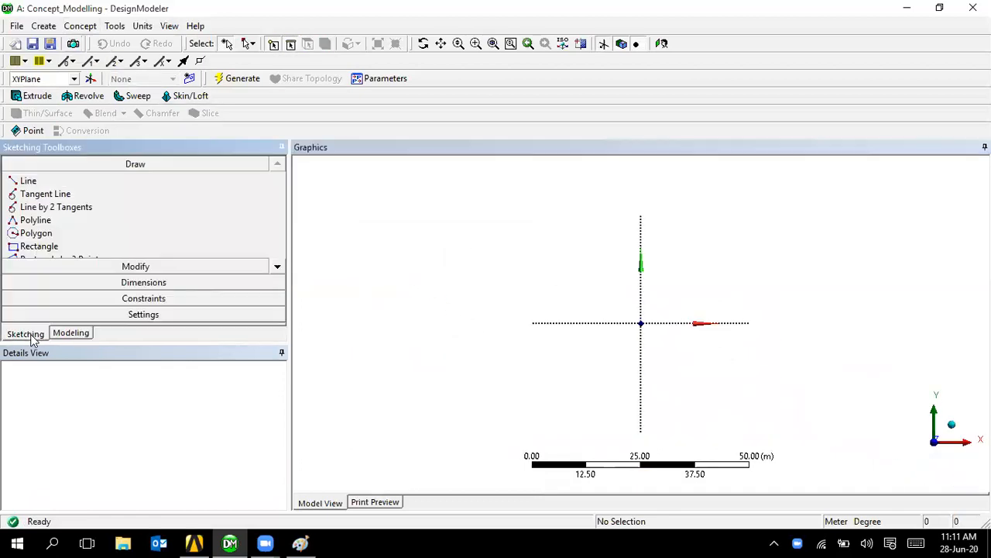
{"action": "left_click", "coordinate": [67, 236]}
{"action": "left_click", "coordinate": [641, 323]}
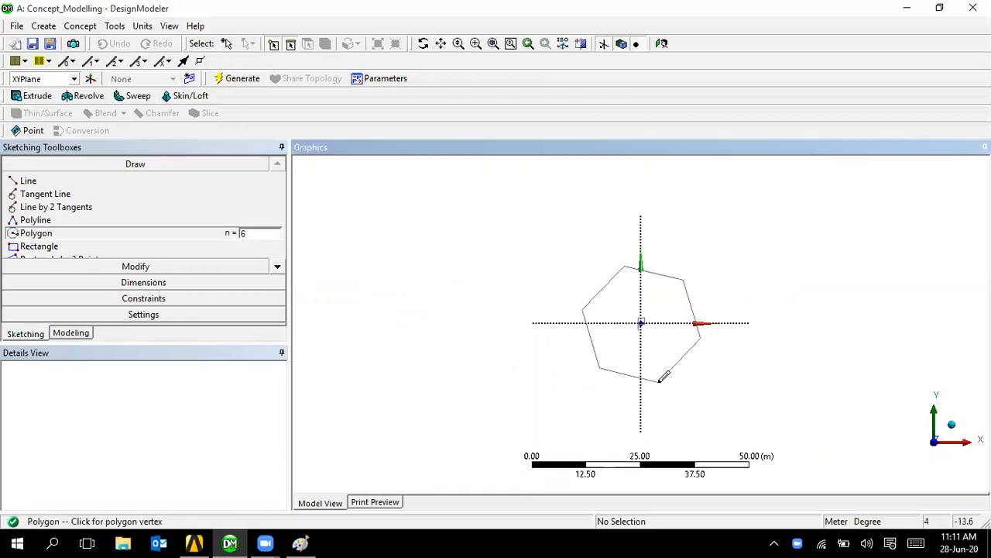
{"action": "left_click", "coordinate": [659, 382]}
Step: Generate a line body from the polygon sketch with Lines From Sketches, using the Add Material operation
{"action": "left_click", "coordinate": [82, 334]}
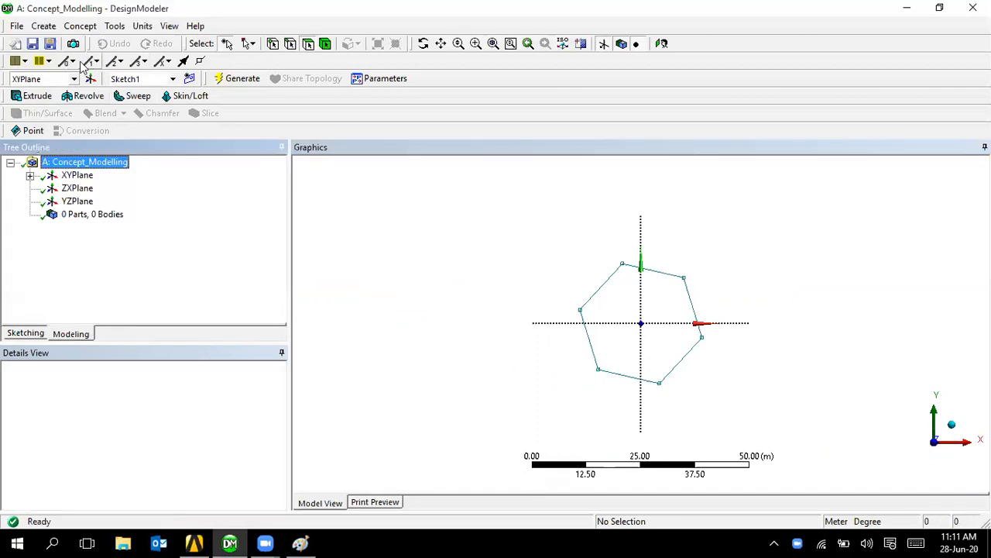
{"action": "left_click", "coordinate": [78, 25]}
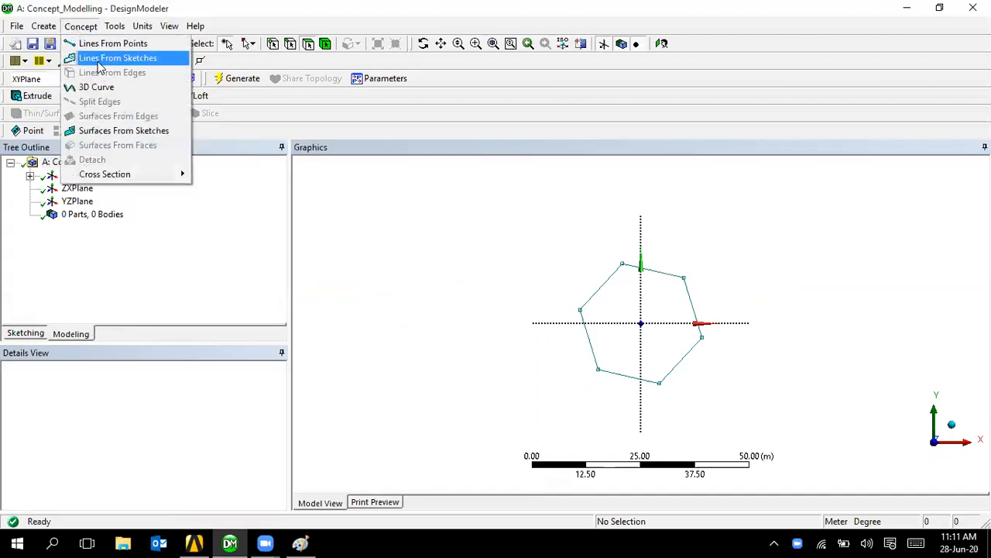
{"action": "left_click", "coordinate": [116, 58]}
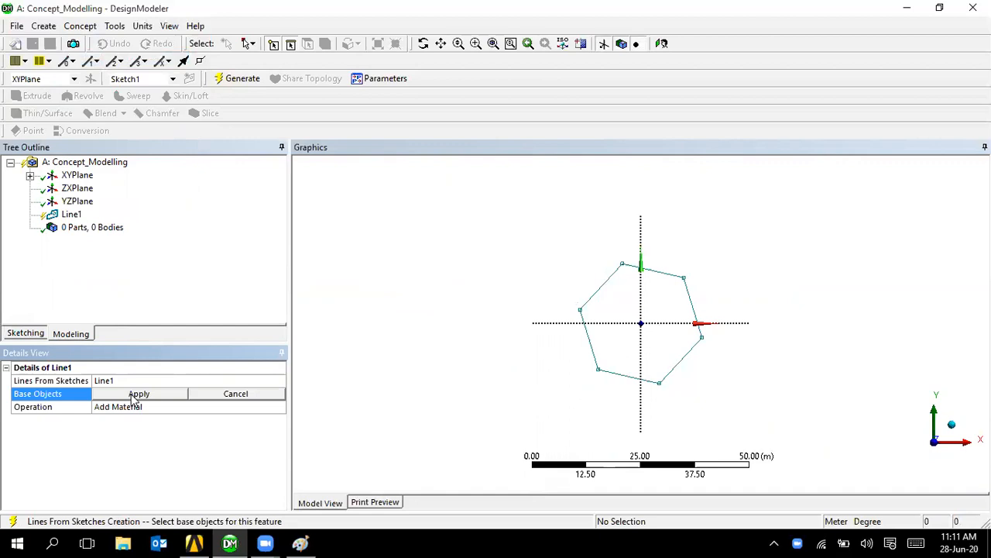
{"action": "left_click", "coordinate": [28, 176]}
{"action": "left_click", "coordinate": [95, 188]}
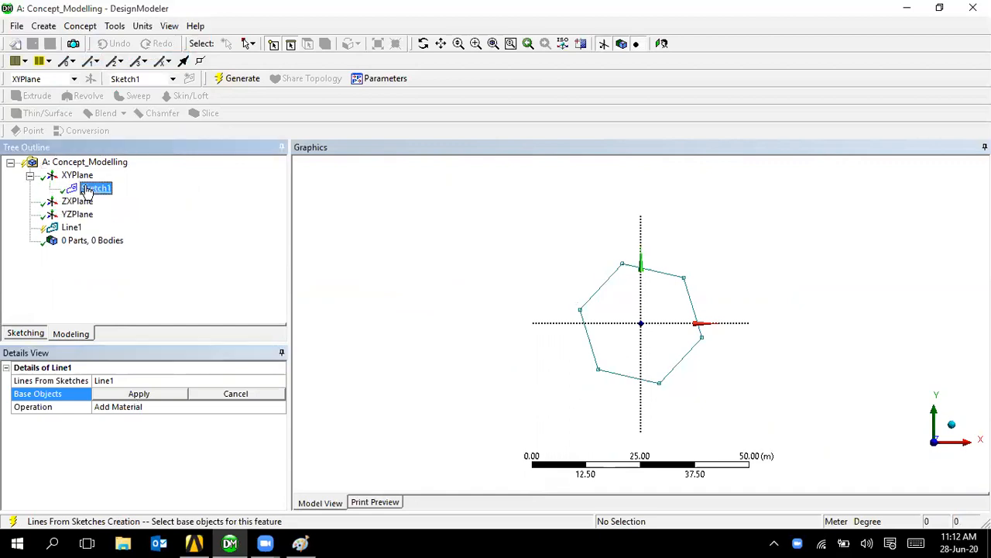
{"action": "left_click", "coordinate": [139, 395]}
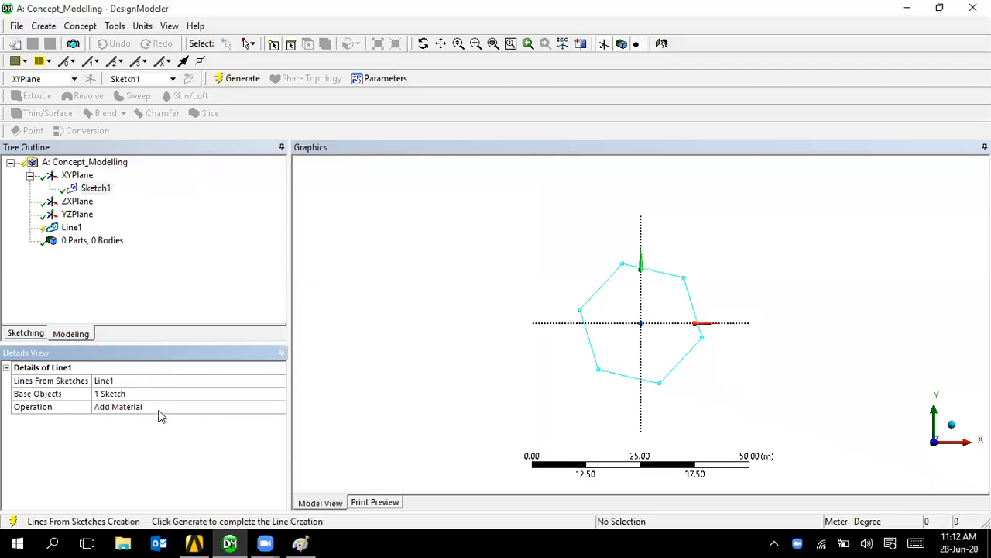
{"action": "left_click", "coordinate": [279, 407]}
{"action": "left_click", "coordinate": [281, 407]}
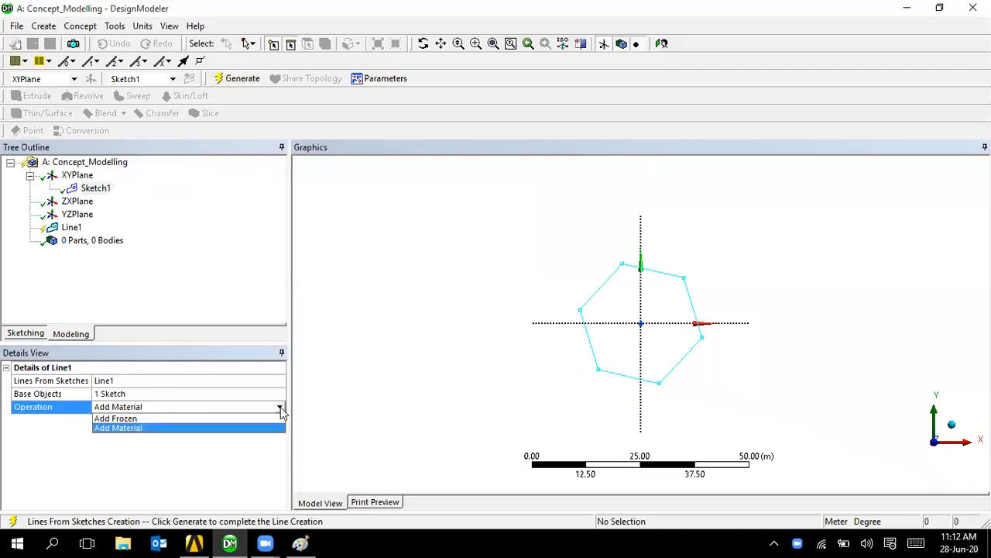
{"action": "left_click", "coordinate": [320, 419]}
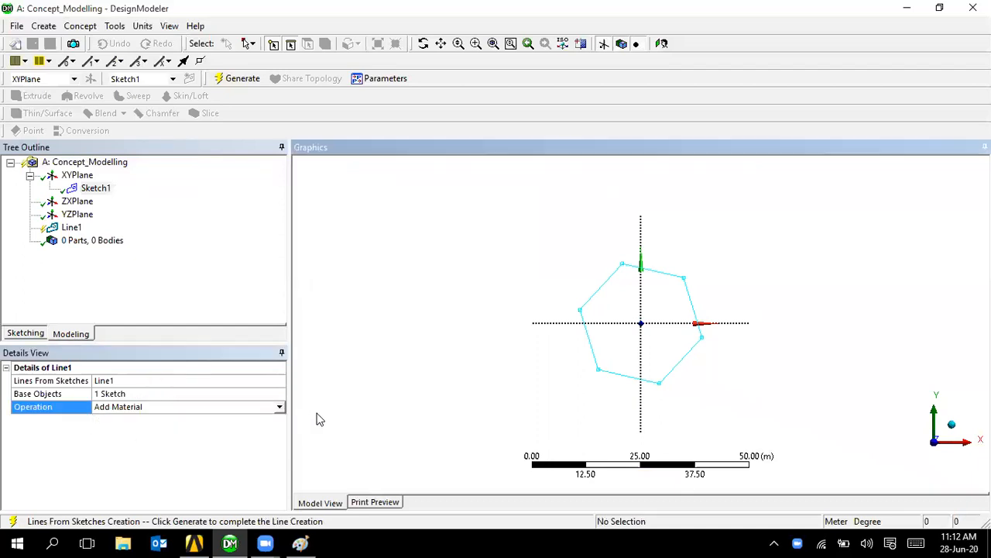
{"action": "left_click", "coordinate": [243, 78]}
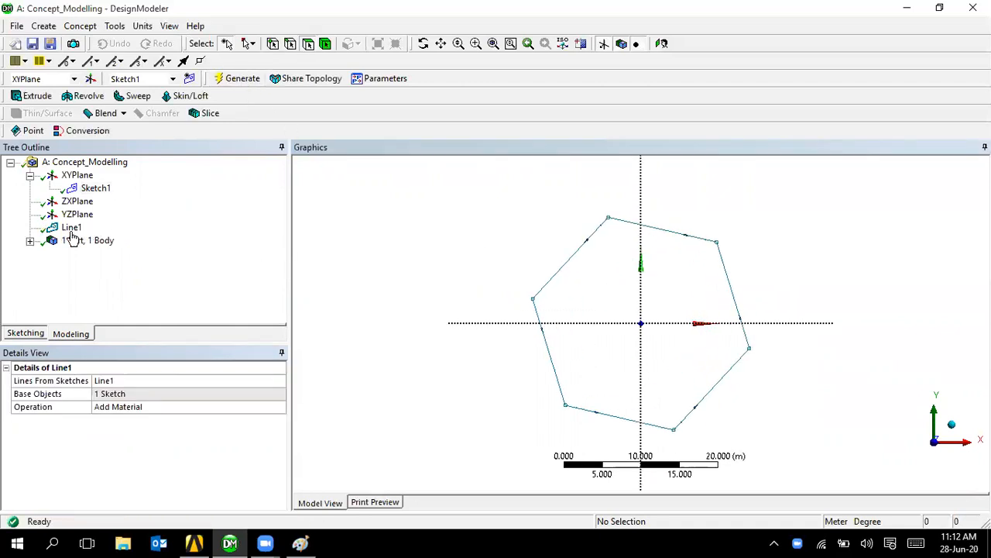
Step: Create a circular cross section and set its radius R to 0.05 m
{"action": "left_click", "coordinate": [30, 240]}
{"action": "left_click", "coordinate": [91, 256]}
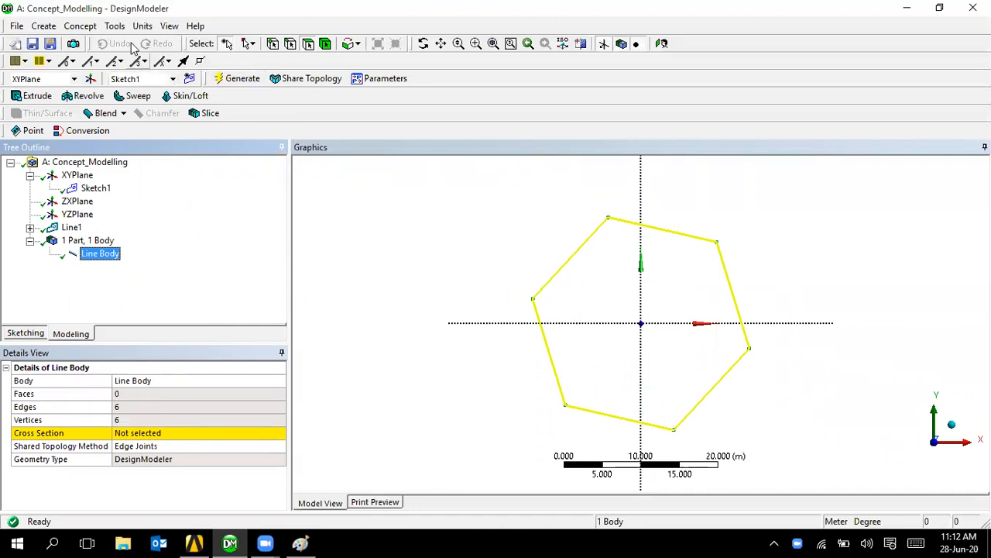
{"action": "left_click", "coordinate": [80, 25]}
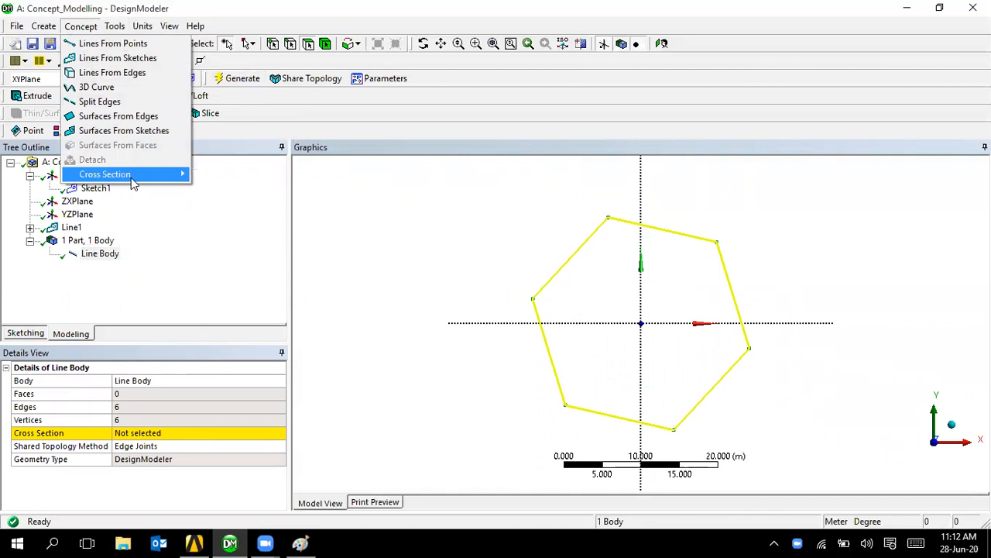
{"action": "mouse_move", "coordinate": [128, 174]}
{"action": "left_click", "coordinate": [215, 192]}
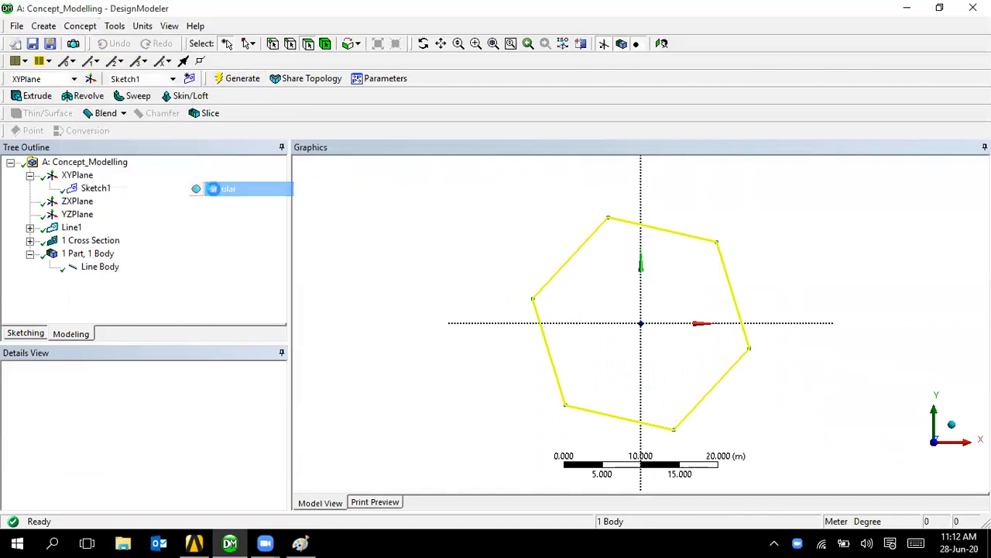
{"action": "left_click", "coordinate": [105, 419]}
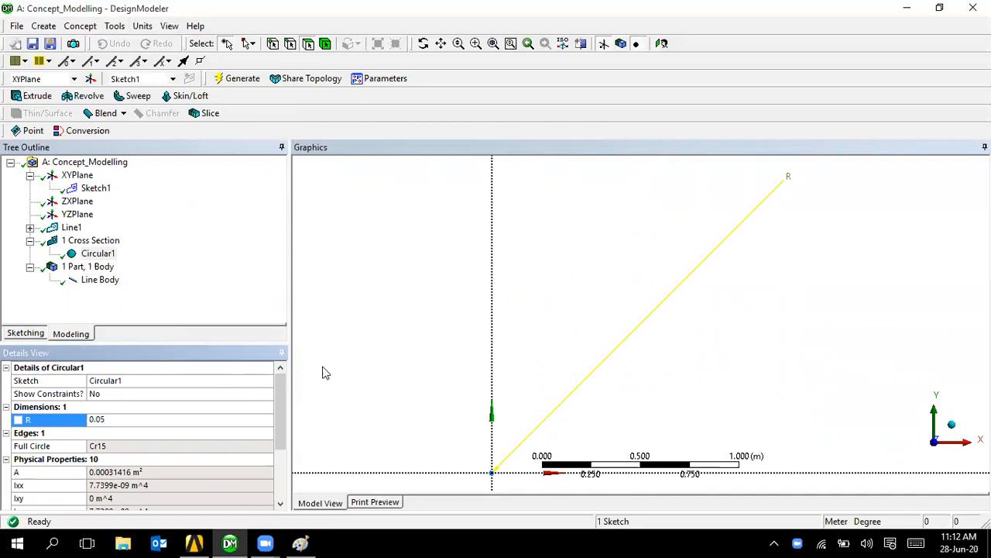
Step: Assign the Circular1 cross section to the hexagonal line body
{"action": "left_click", "coordinate": [100, 280]}
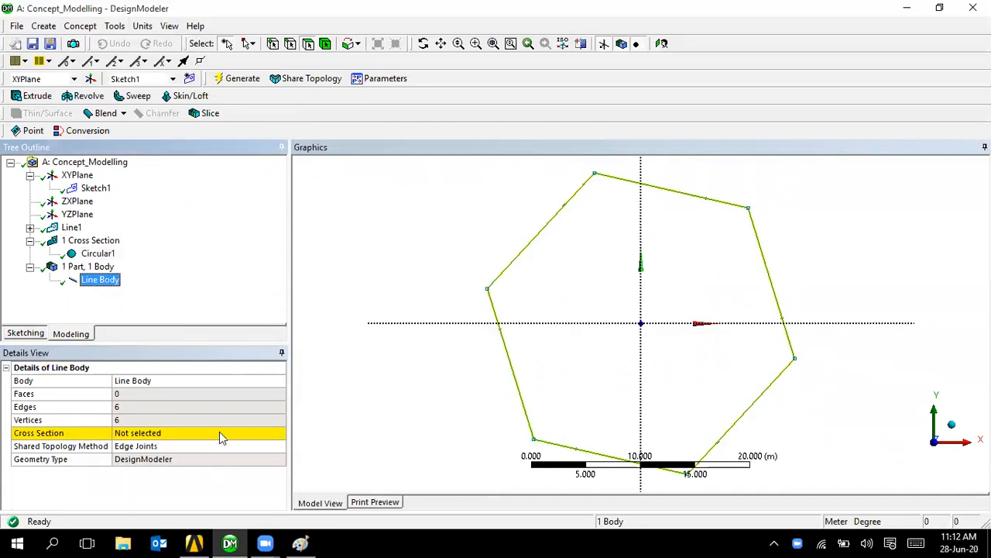
{"action": "left_click", "coordinate": [220, 439]}
{"action": "left_click", "coordinate": [270, 436]}
{"action": "left_click", "coordinate": [154, 446]}
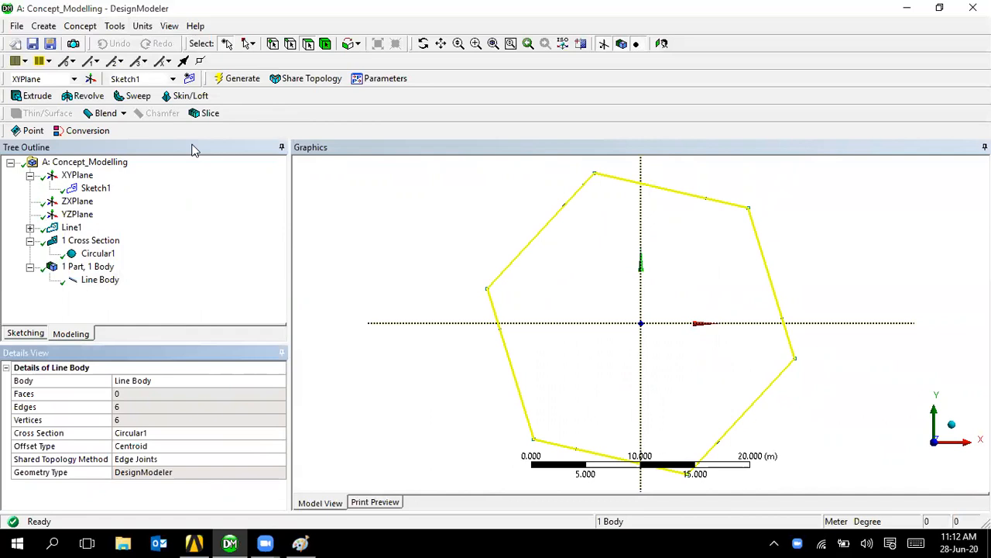
Step: Turn on the display of Cross Section Solids and inspect the circular profile at a corner of the hexagon
{"action": "left_click", "coordinate": [170, 25]}
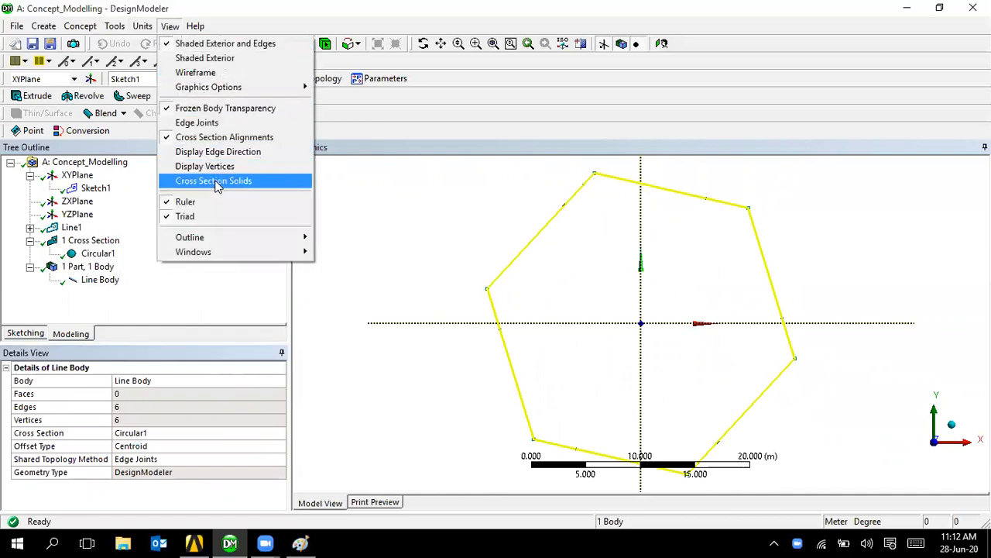
{"action": "left_click", "coordinate": [216, 180]}
{"action": "left_click", "coordinate": [434, 263]}
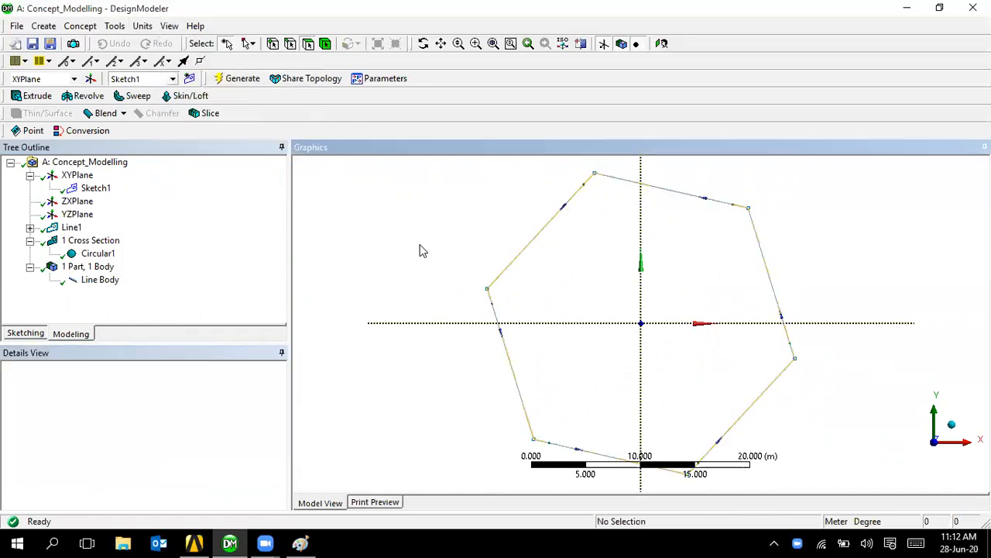
{"action": "scroll", "coordinate": [426, 263], "scroll_direction": "up", "scroll_amount": 4}
{"action": "right_click_drag", "start_coordinate": [525, 267], "coordinate": [757, 351]}
{"action": "right_click_drag", "start_coordinate": [497, 216], "coordinate": [621, 338]}
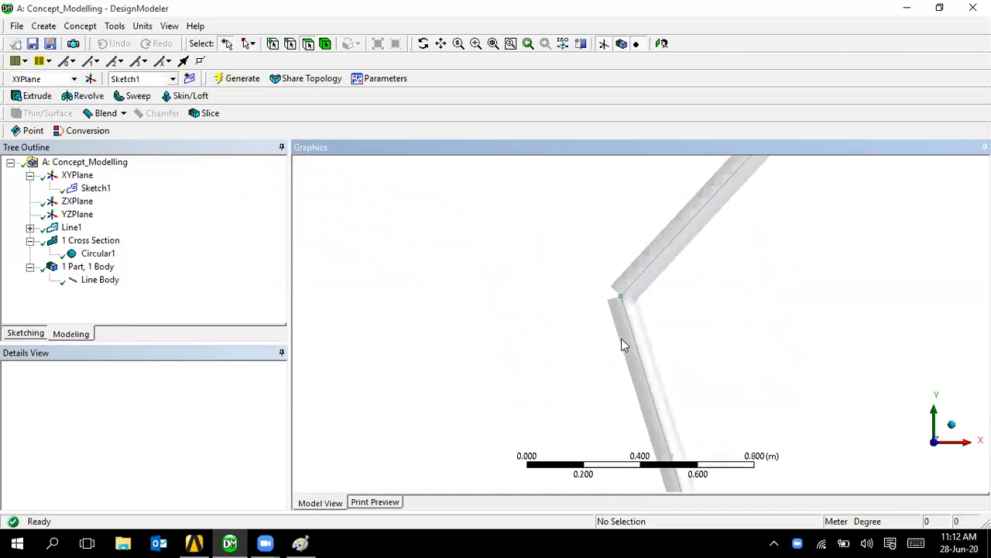
Step: Set the radius R of the Circular1 cross section to 0.1 m and inspect a corner of the line body
{"action": "left_click", "coordinate": [98, 253]}
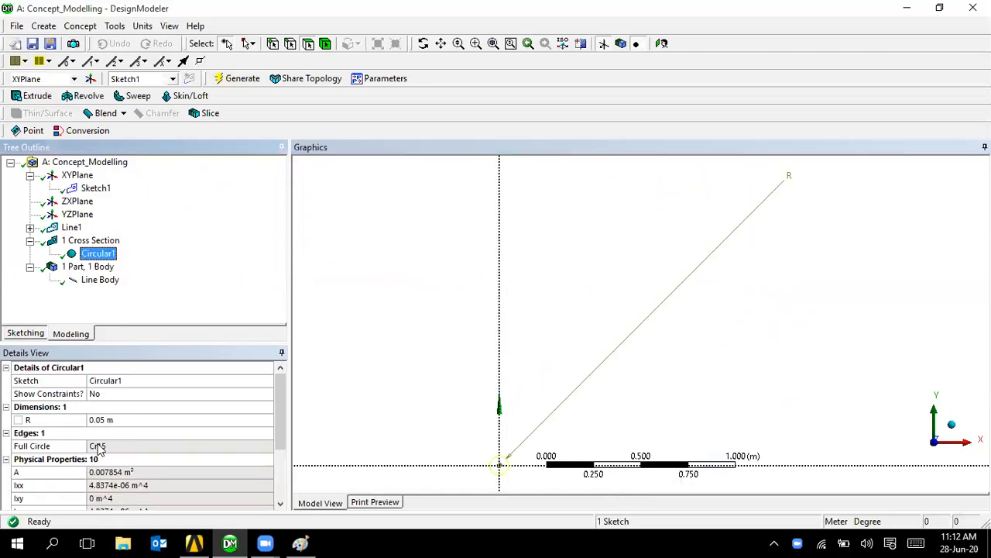
{"action": "left_click", "coordinate": [110, 420]}
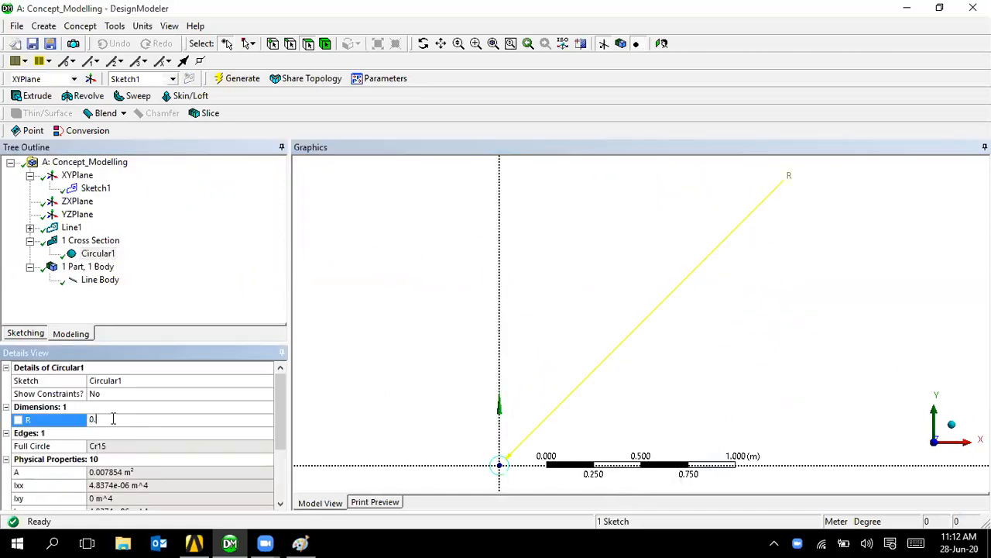
{"action": "left_click", "coordinate": [171, 282]}
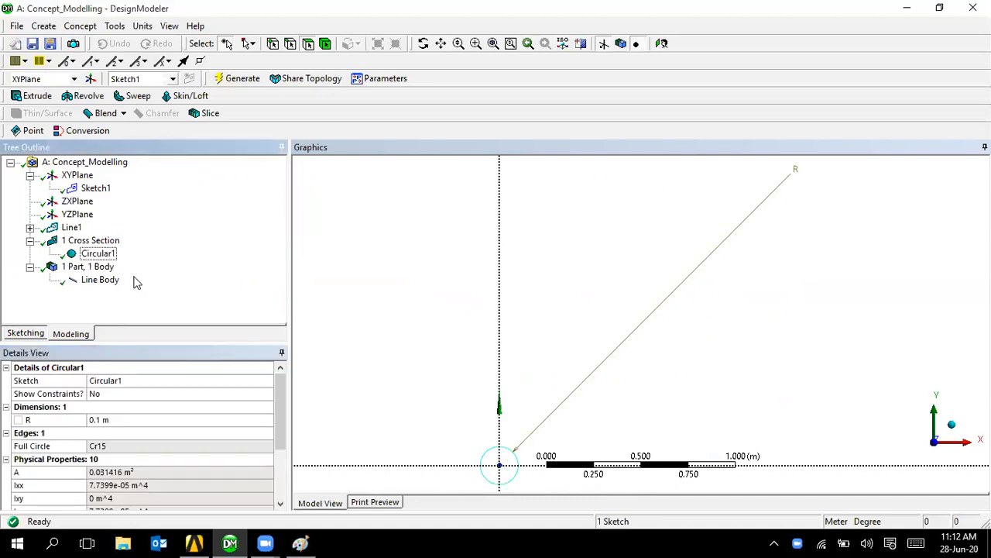
{"action": "left_click", "coordinate": [91, 281]}
{"action": "left_click", "coordinate": [549, 267]}
{"action": "right_click_drag", "start_coordinate": [449, 256], "coordinate": [663, 398]}
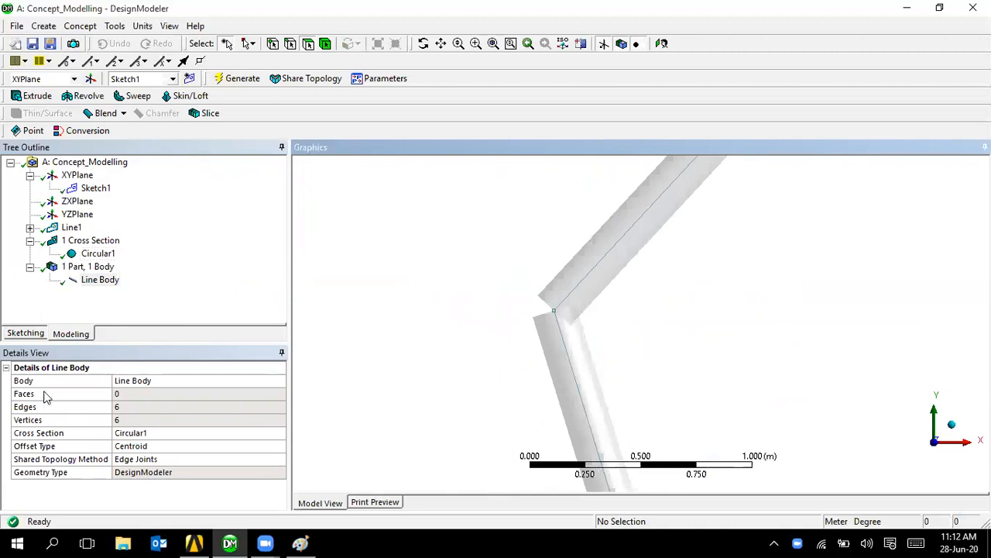
Step: Set the radius R of the Circular1 cross section to 1 m and inspect the whole hexagonal frame
{"action": "left_click", "coordinate": [93, 254]}
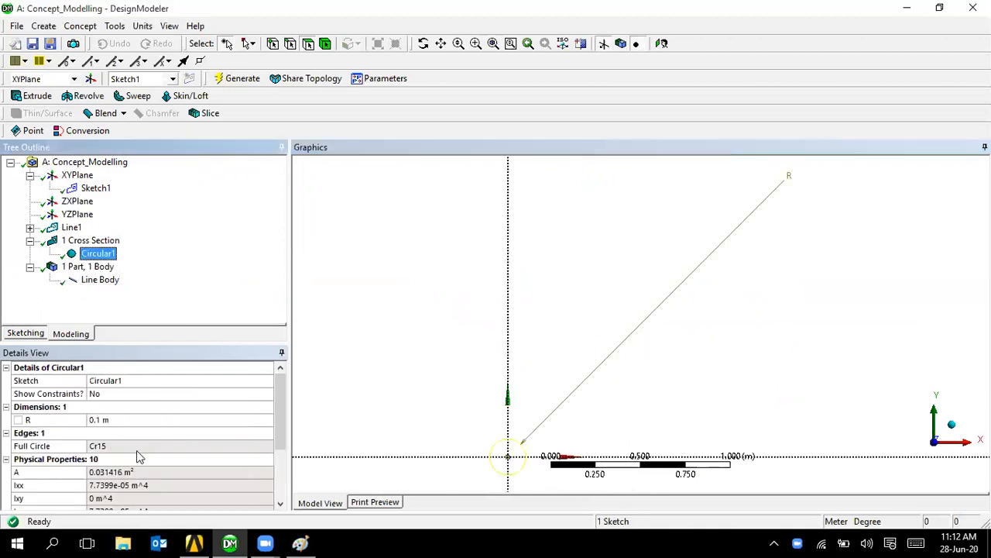
{"action": "left_click", "coordinate": [112, 419]}
{"action": "type", "text": "1"}
{"action": "key", "text": "Return"}
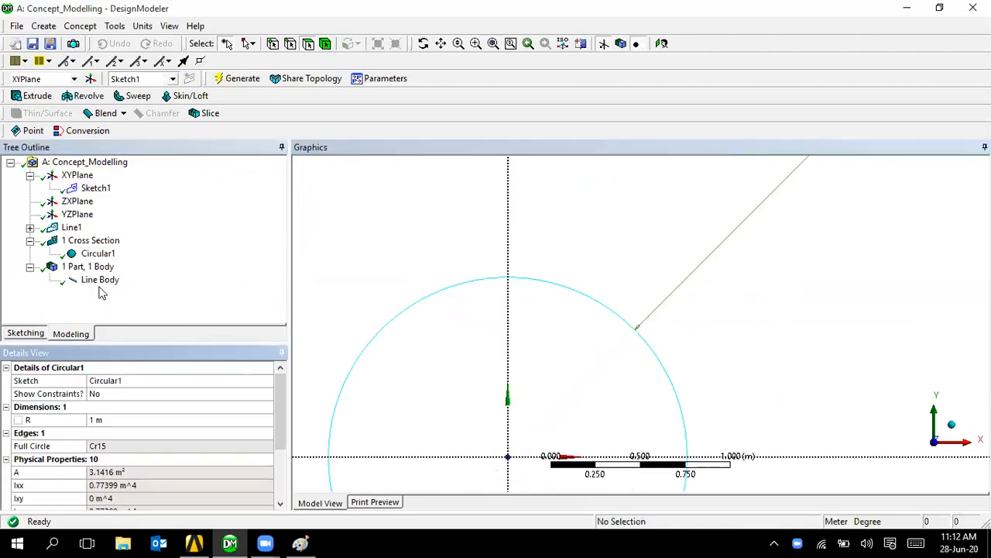
{"action": "left_click", "coordinate": [100, 280]}
{"action": "middle_click_drag", "start_coordinate": [527, 312], "coordinate": [596, 322]}
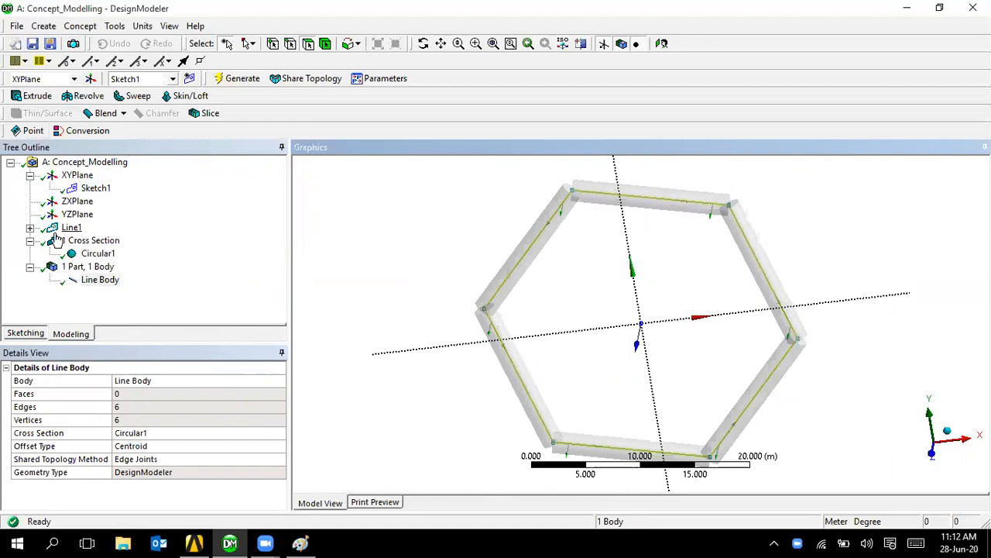
{"action": "left_click", "coordinate": [934, 457]}
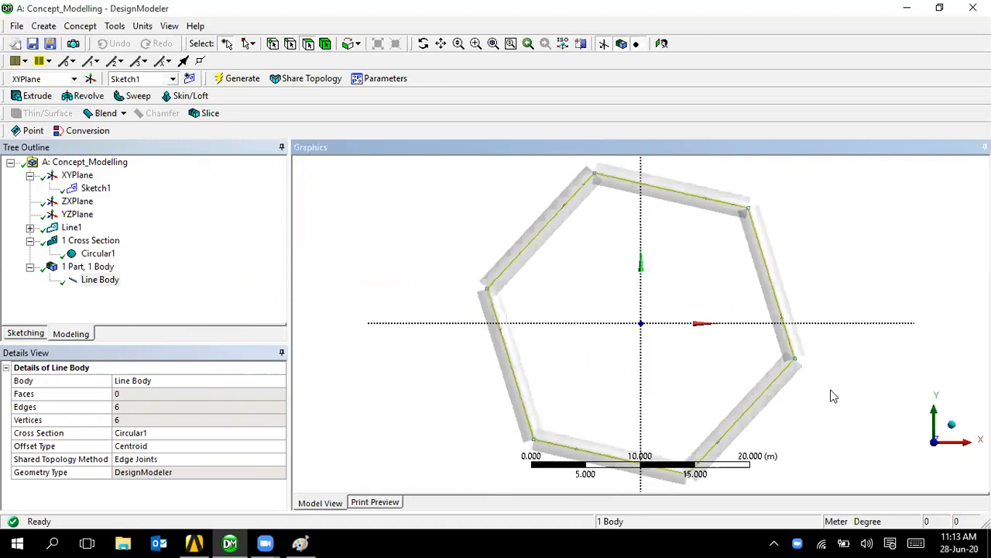
Step: Clear the hexagonal line-body model and start over
{"action": "left_click", "coordinate": [81, 27]}
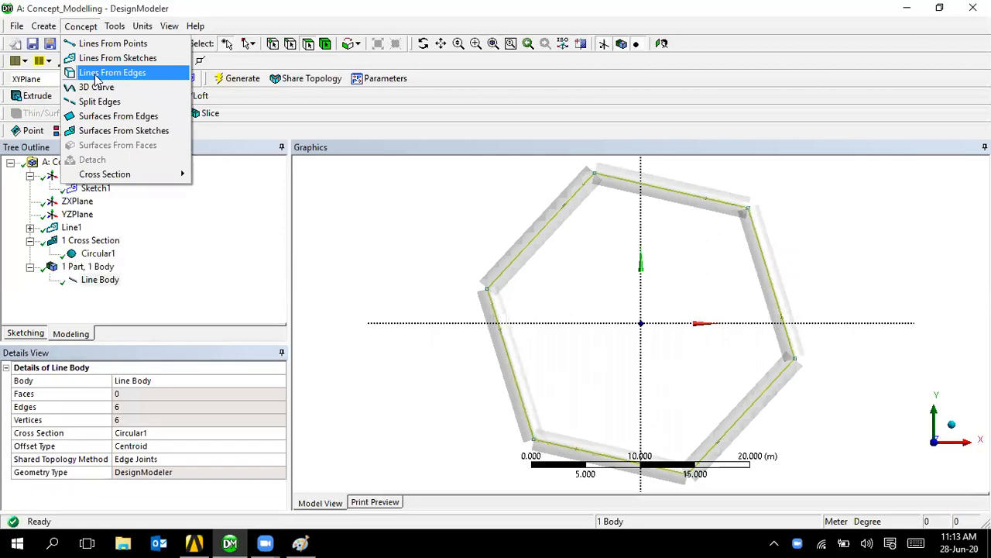
{"action": "left_click", "coordinate": [679, 395]}
{"action": "scroll", "coordinate": [677, 394], "scroll_direction": "down", "scroll_amount": 2}
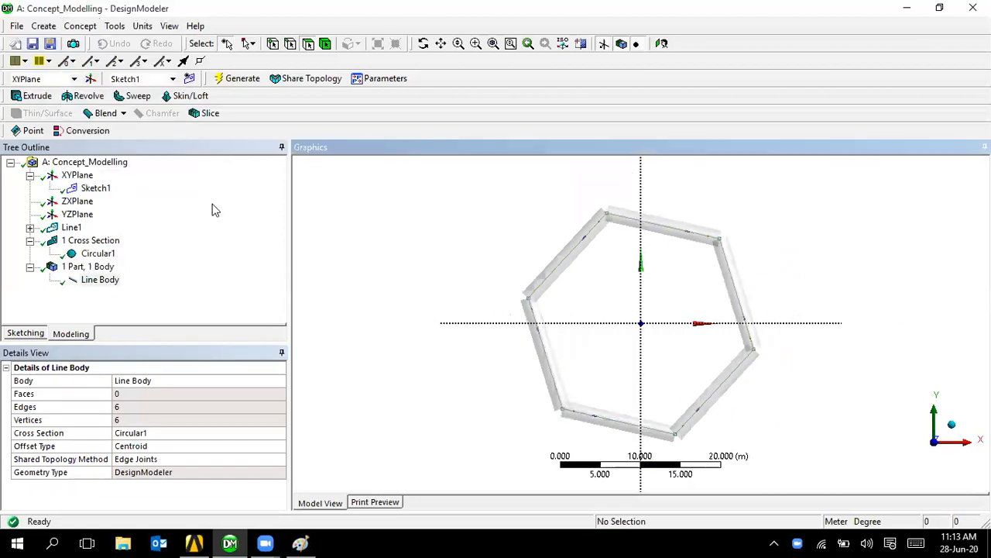
{"action": "left_click", "coordinate": [15, 43]}
{"action": "left_click", "coordinate": [467, 325]}
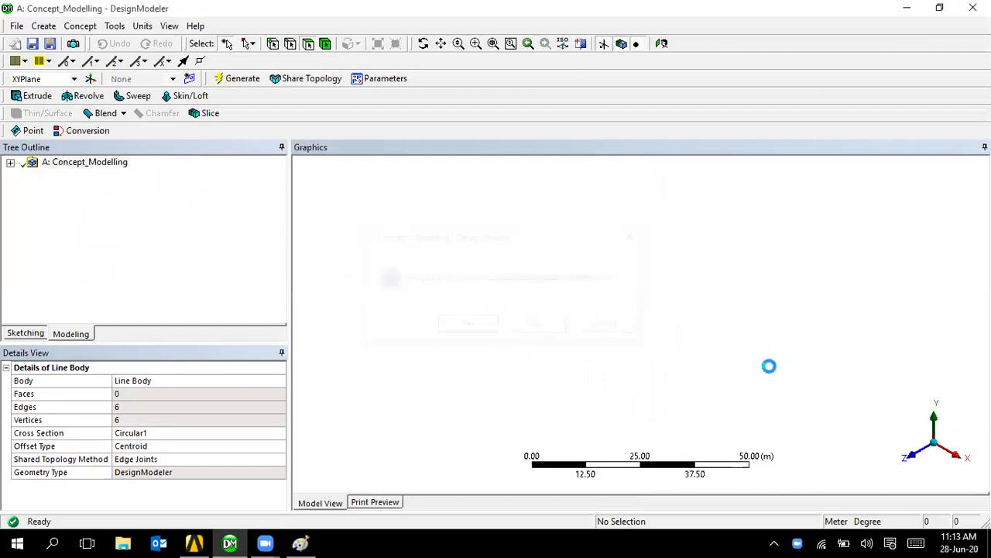
Step: Create a box primitive on the XYPlane with its first point at 0, 0, 0 m and a 1 m diagonal, generate it and inspect the cube
{"action": "left_click", "coordinate": [907, 455]}
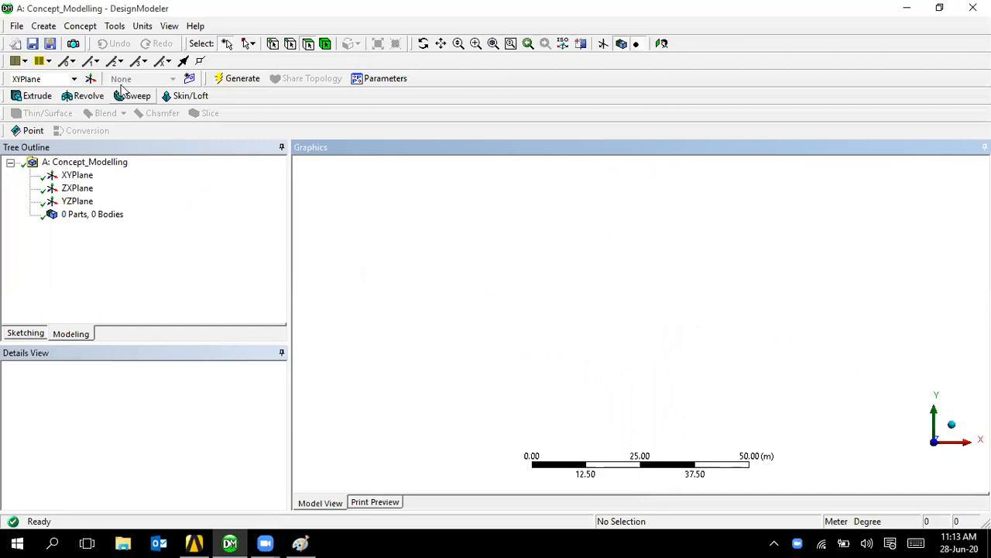
{"action": "left_click", "coordinate": [44, 26]}
{"action": "mouse_move", "coordinate": [113, 321]}
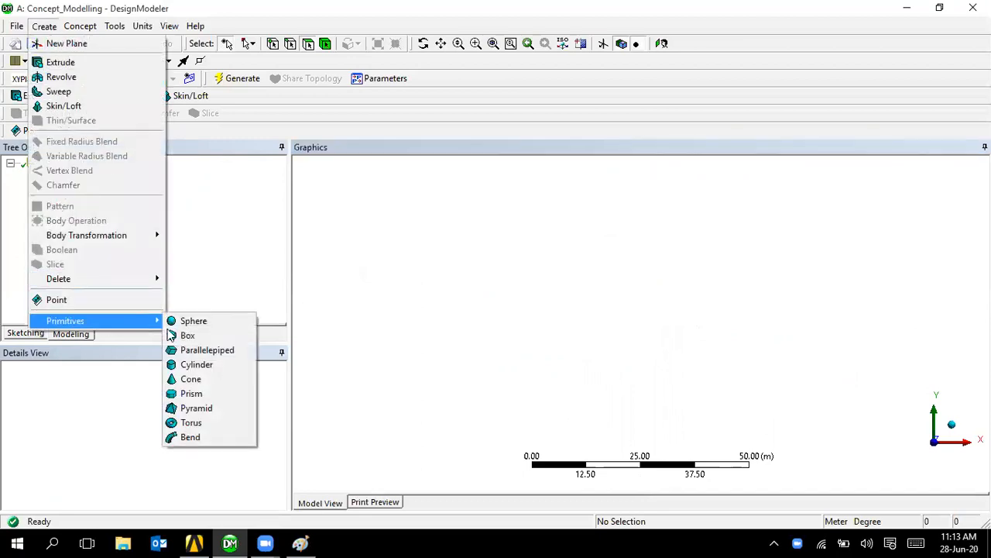
{"action": "left_click", "coordinate": [189, 336]}
{"action": "scroll", "coordinate": [594, 332], "scroll_direction": "up", "scroll_amount": 10}
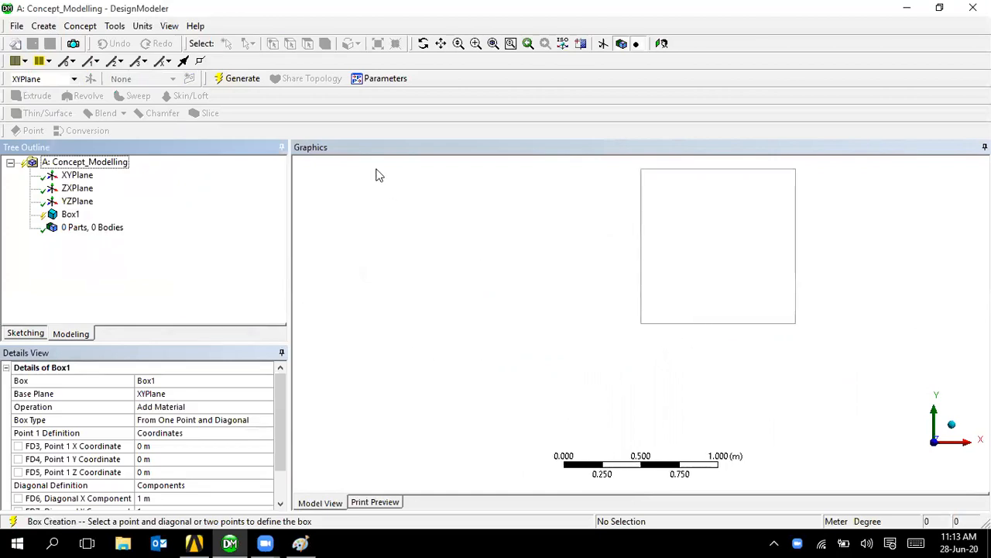
{"action": "left_click", "coordinate": [225, 79]}
{"action": "middle_click_drag", "start_coordinate": [658, 294], "coordinate": [651, 320]}
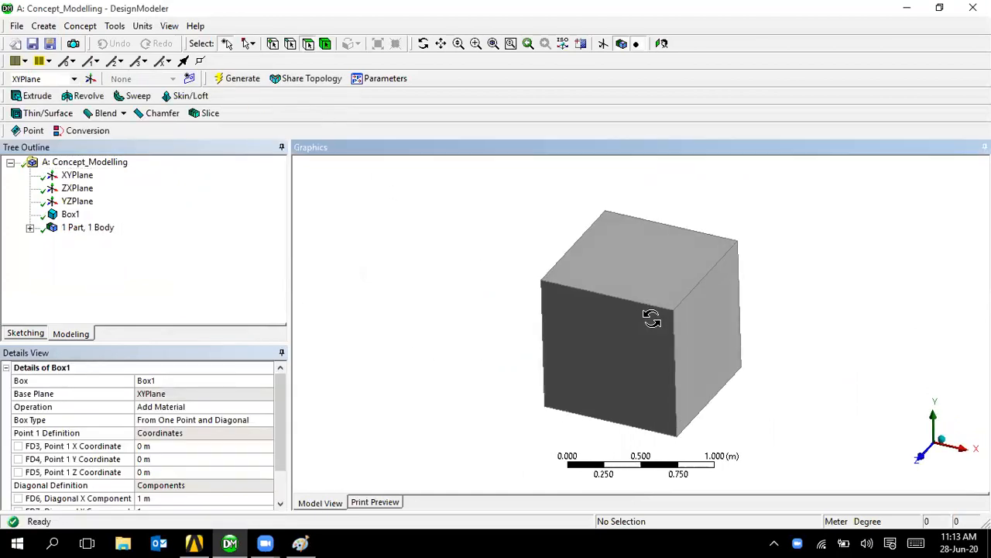
{"action": "scroll", "coordinate": [643, 314], "scroll_direction": "up", "scroll_amount": 3}
{"action": "scroll", "coordinate": [601, 311], "scroll_direction": "down", "scroll_amount": 3}
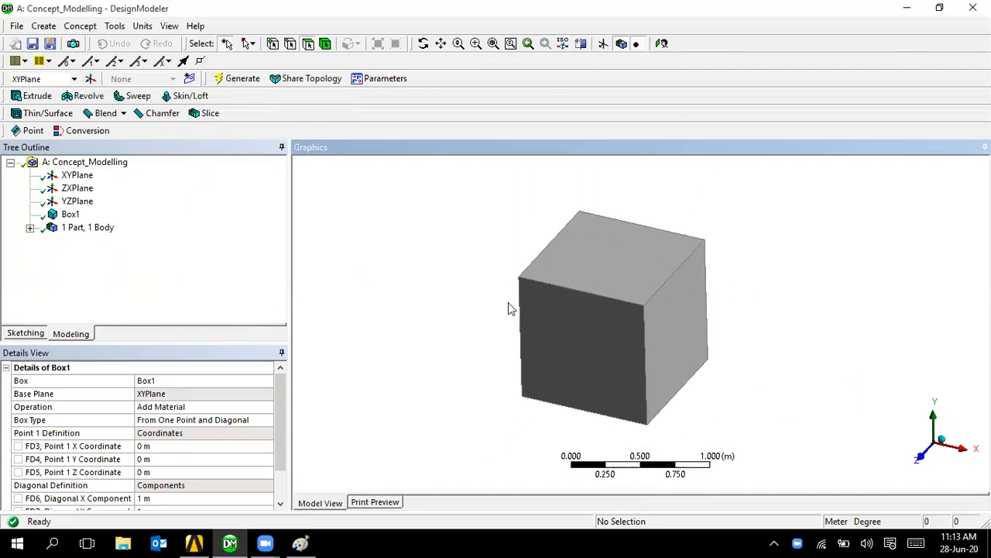
{"action": "middle_click_drag", "start_coordinate": [680, 388], "coordinate": [622, 303]}
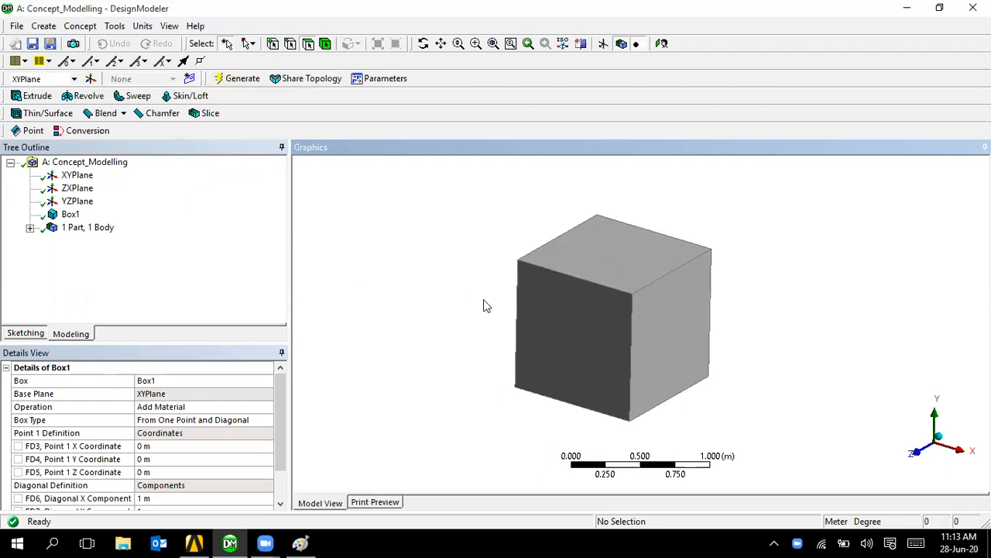
Step: Add an L Section cross section with W1 and W2 of 0.1 m and t1 and t2 of 0.01 m
{"action": "left_click", "coordinate": [80, 26]}
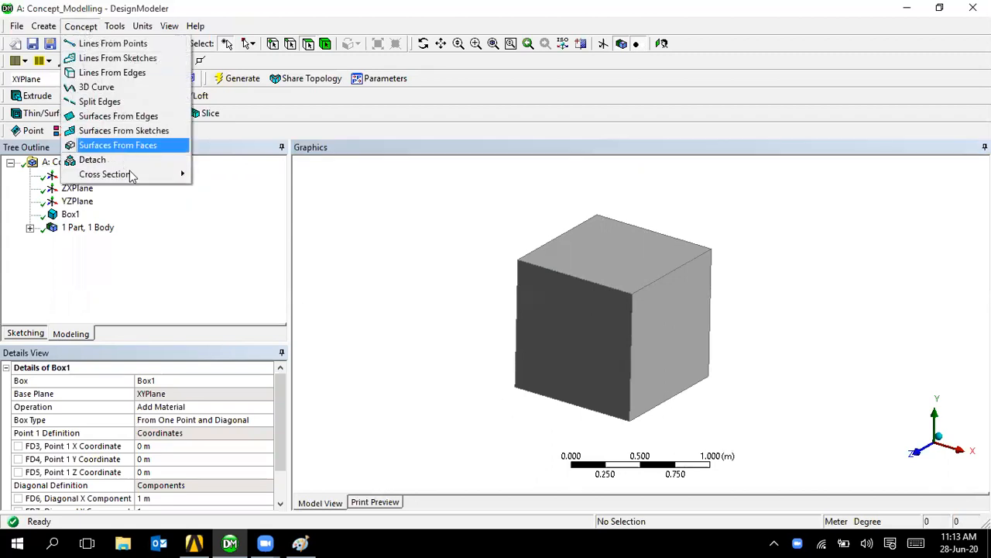
{"action": "mouse_move", "coordinate": [148, 178]}
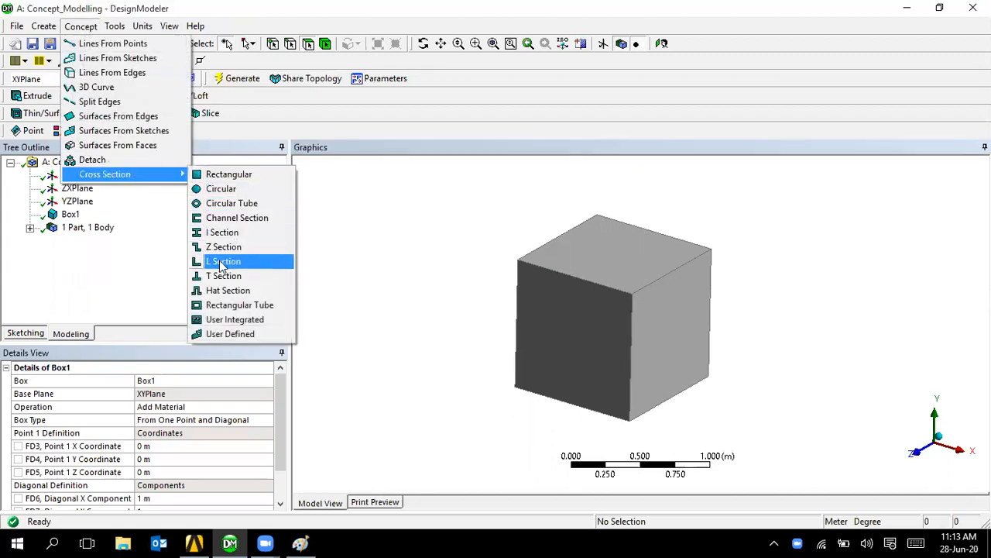
{"action": "left_click", "coordinate": [219, 262]}
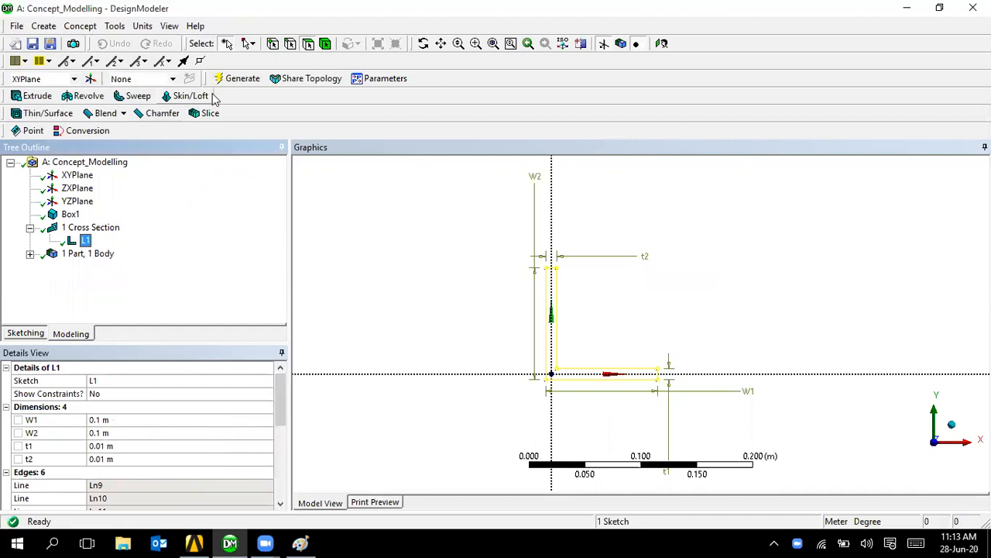
{"action": "left_click", "coordinate": [129, 293]}
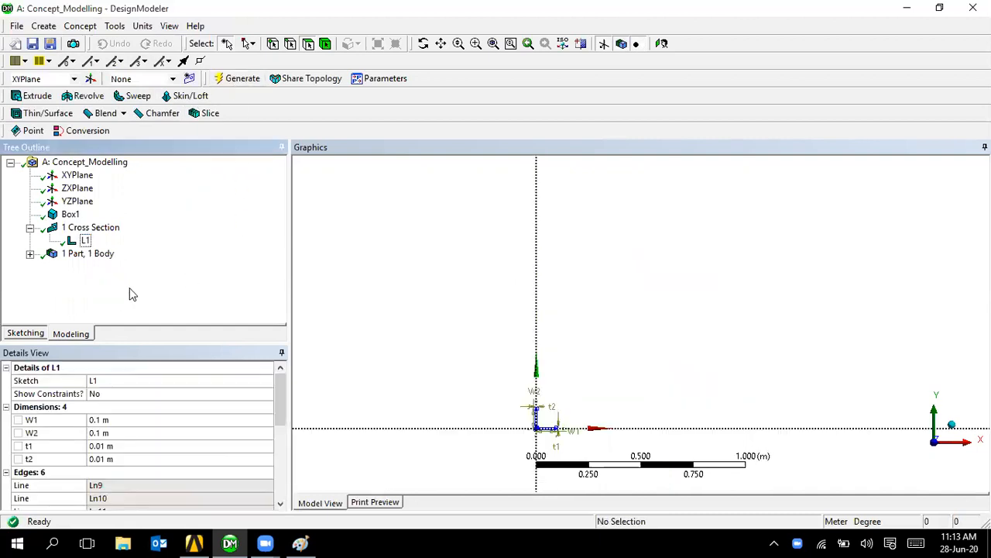
{"action": "left_click", "coordinate": [30, 334]}
{"action": "left_click", "coordinate": [574, 326]}
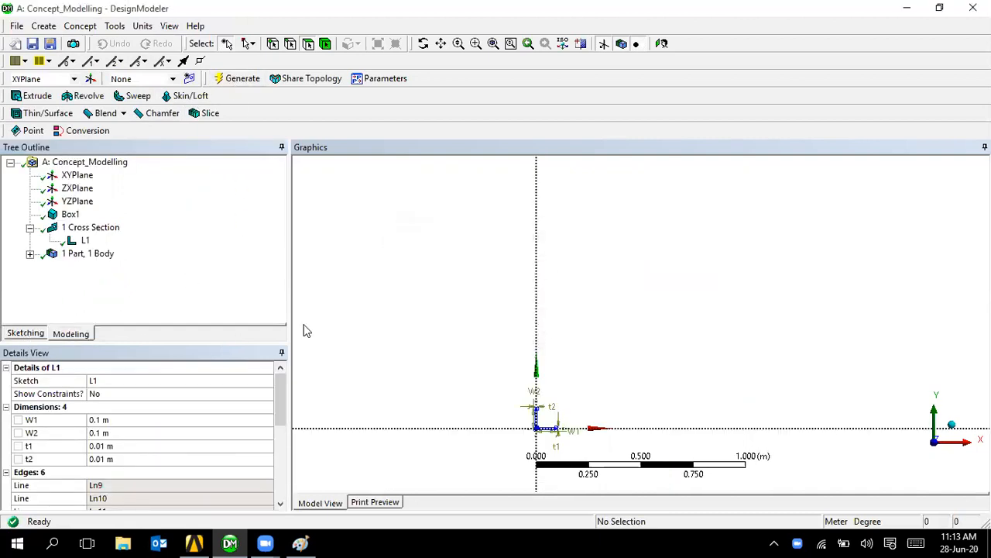
Step: Display the solid body again and zoom in on the cube
{"action": "left_click", "coordinate": [29, 255]}
{"action": "left_click", "coordinate": [90, 266]}
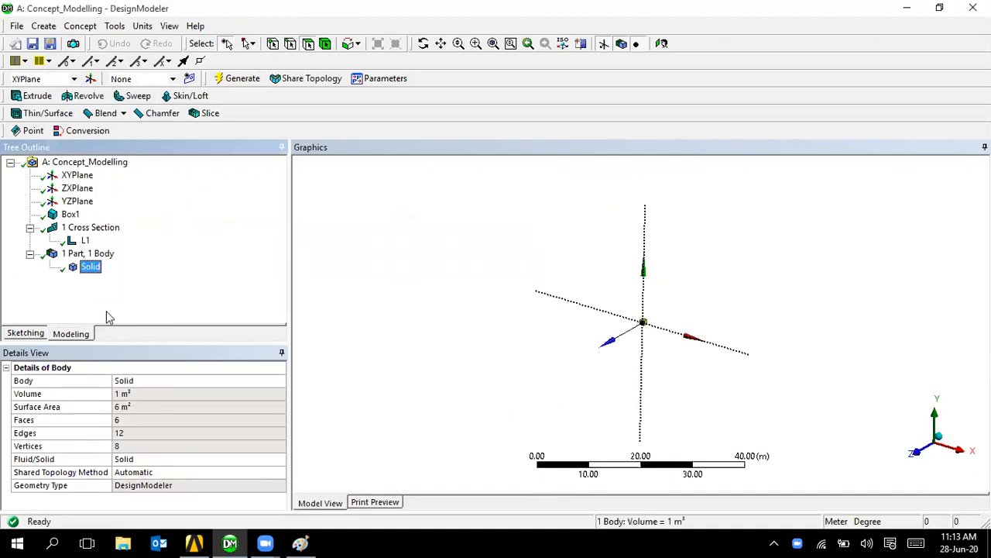
{"action": "right_click_drag", "start_coordinate": [569, 290], "coordinate": [701, 368]}
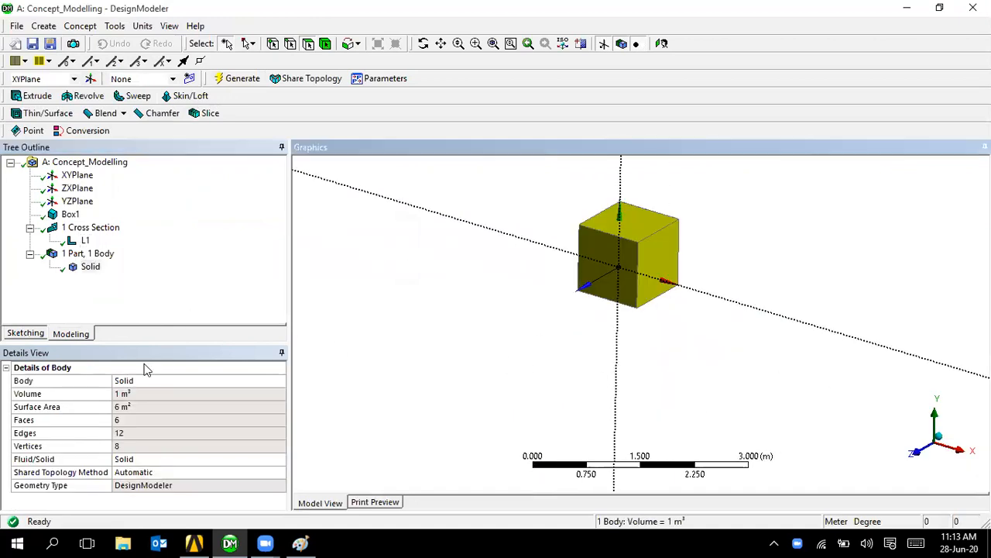
{"action": "left_click", "coordinate": [199, 278]}
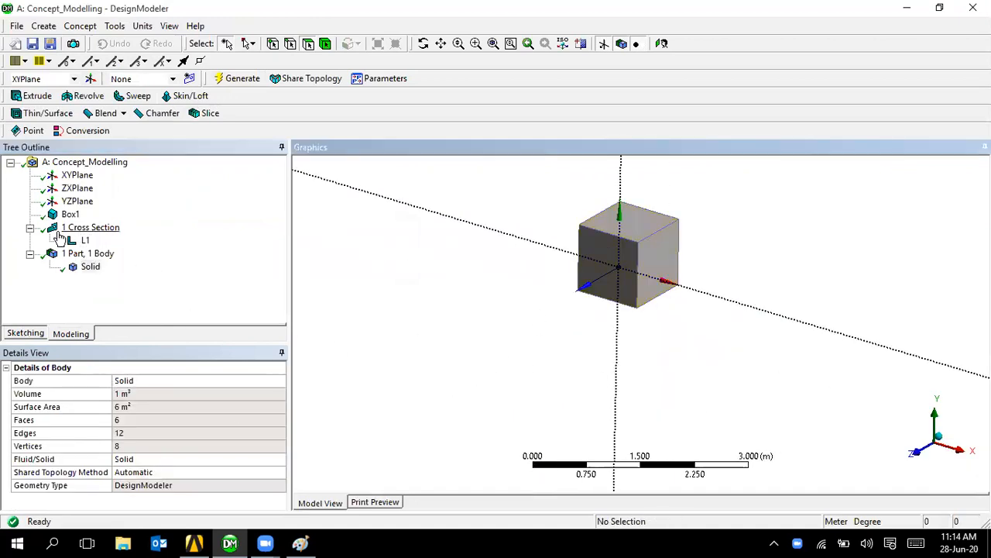
{"action": "right_click_drag", "start_coordinate": [554, 177], "coordinate": [713, 339]}
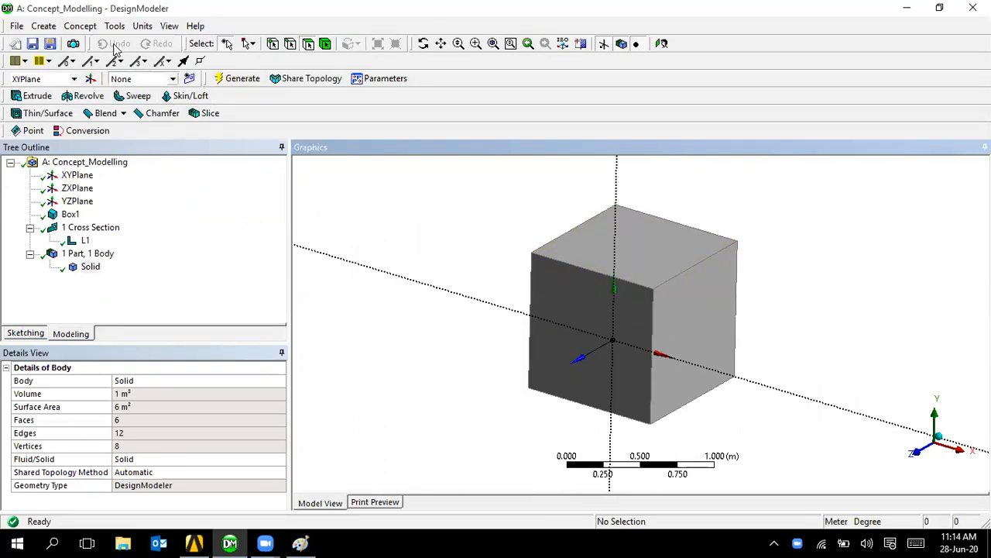
Step: Create a line body from eleven edges of the cube with Lines From Edges, using Add Material, and generate it
{"action": "left_click", "coordinate": [80, 25]}
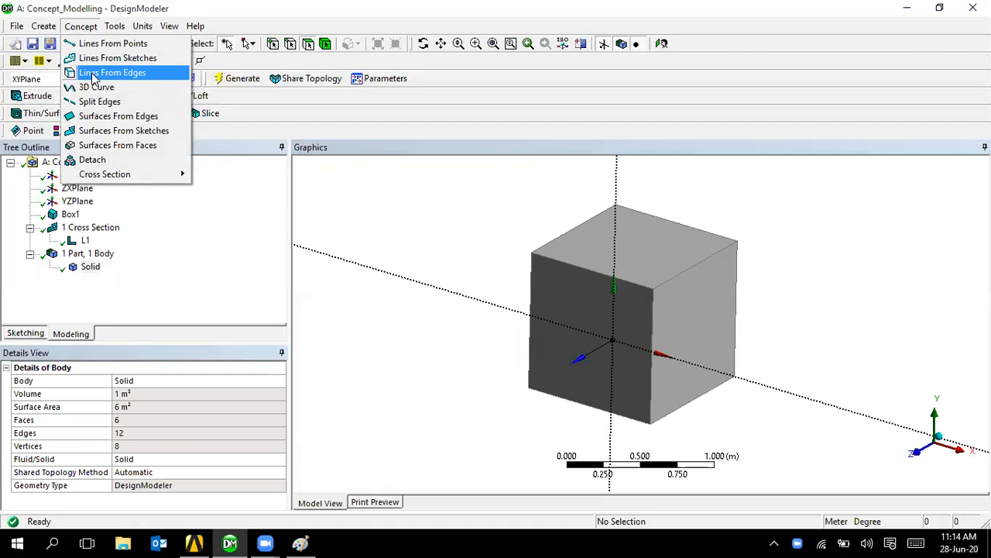
{"action": "left_click", "coordinate": [94, 74]}
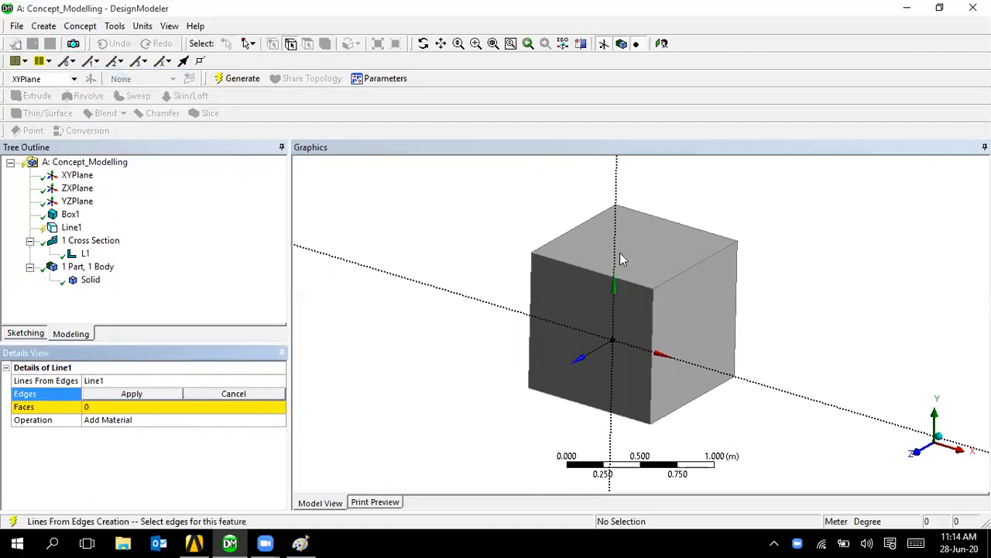
{"action": "left_click", "coordinate": [603, 272]}
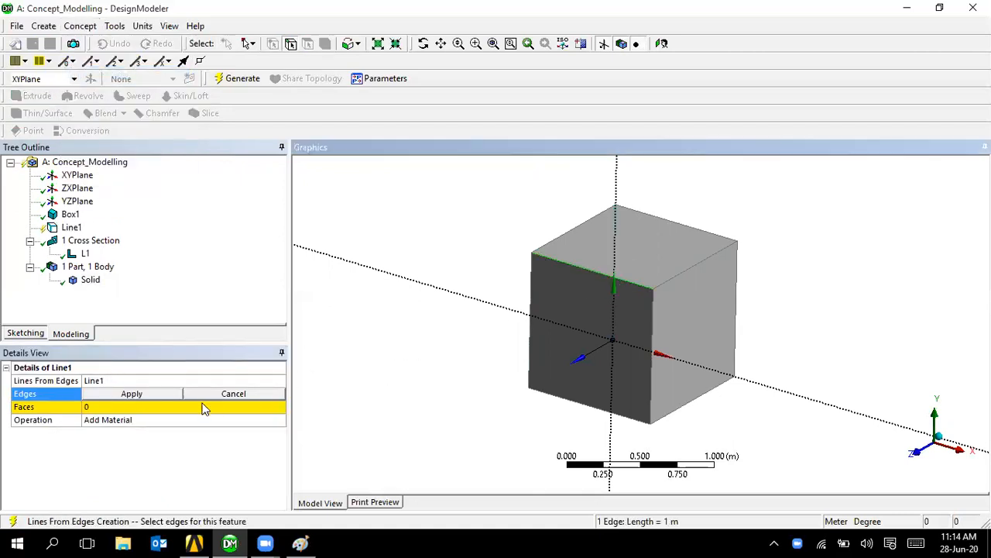
{"action": "left_click", "coordinate": [114, 396]}
{"action": "left_click", "coordinate": [120, 407]}
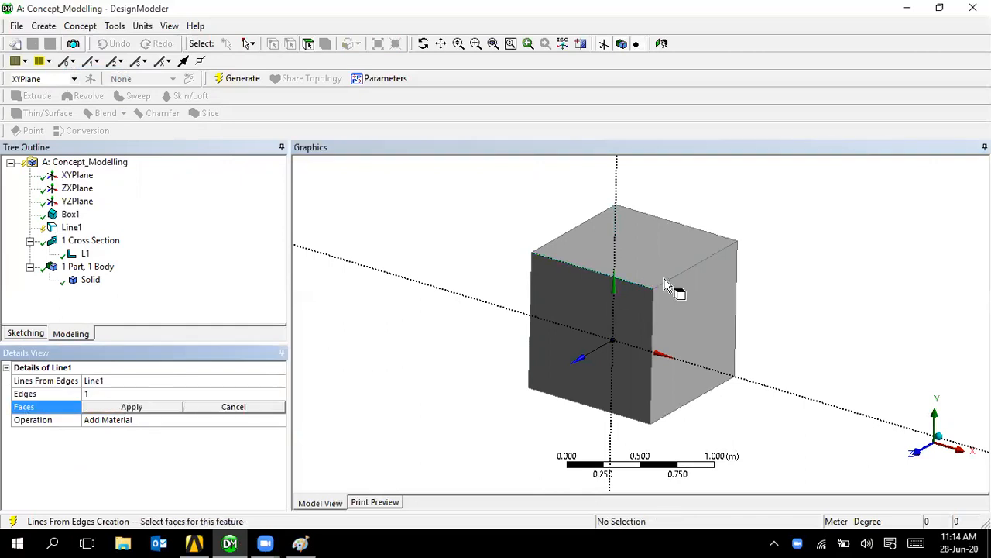
{"action": "left_click", "coordinate": [121, 404]}
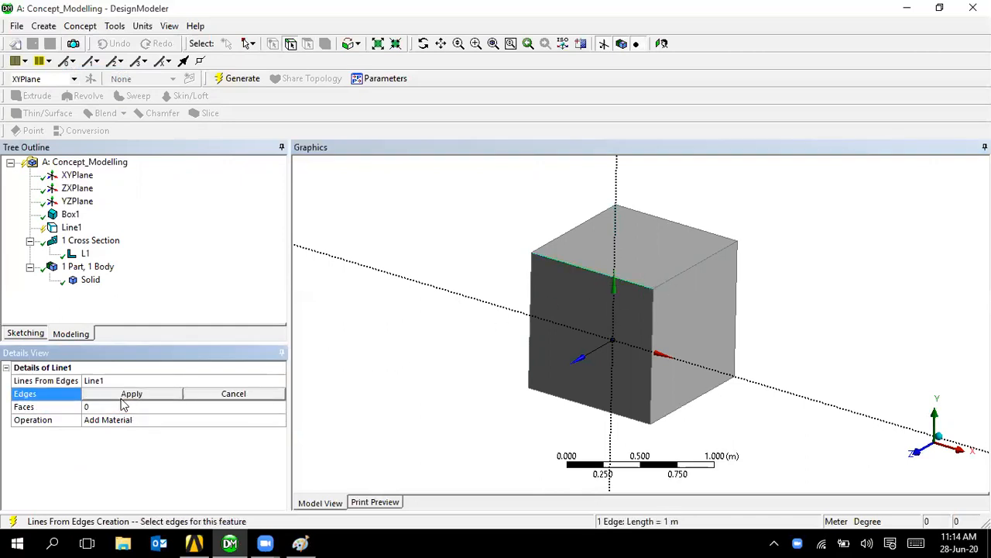
{"action": "mouse_move", "coordinate": [617, 220]}
{"action": "left_mouse_down"}
{"action": "mouse_move", "coordinate": [712, 303]}
{"action": "mouse_move", "coordinate": [619, 321]}
{"action": "mouse_move", "coordinate": [603, 412]}
{"action": "mouse_move", "coordinate": [571, 337]}
{"action": "mouse_move", "coordinate": [525, 308]}
{"action": "left_mouse_up"}
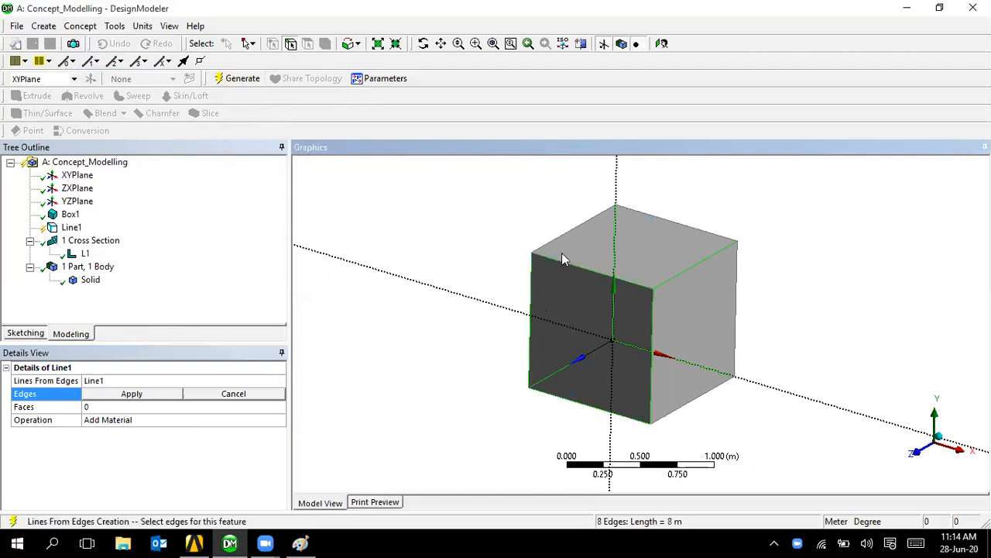
{"action": "mouse_move", "coordinate": [624, 214]}
{"action": "left_mouse_down"}
{"action": "mouse_move", "coordinate": [715, 343]}
{"action": "mouse_move", "coordinate": [686, 414]}
{"action": "left_mouse_up"}
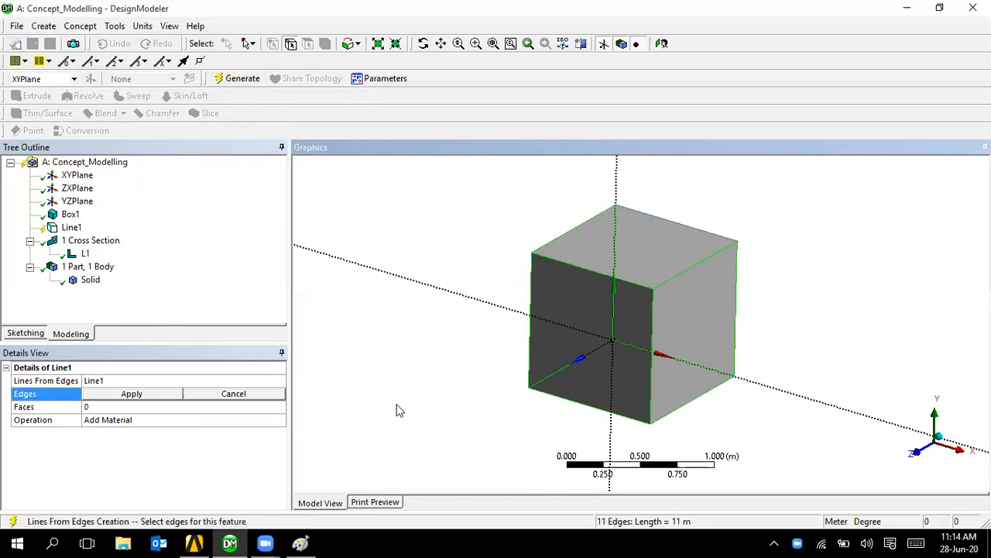
{"action": "left_click", "coordinate": [119, 395]}
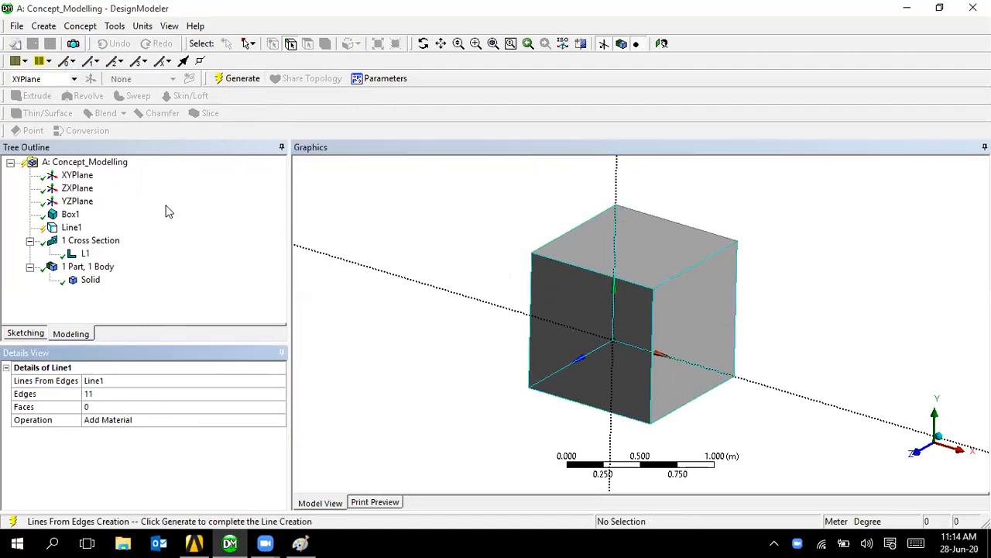
{"action": "left_click", "coordinate": [242, 78]}
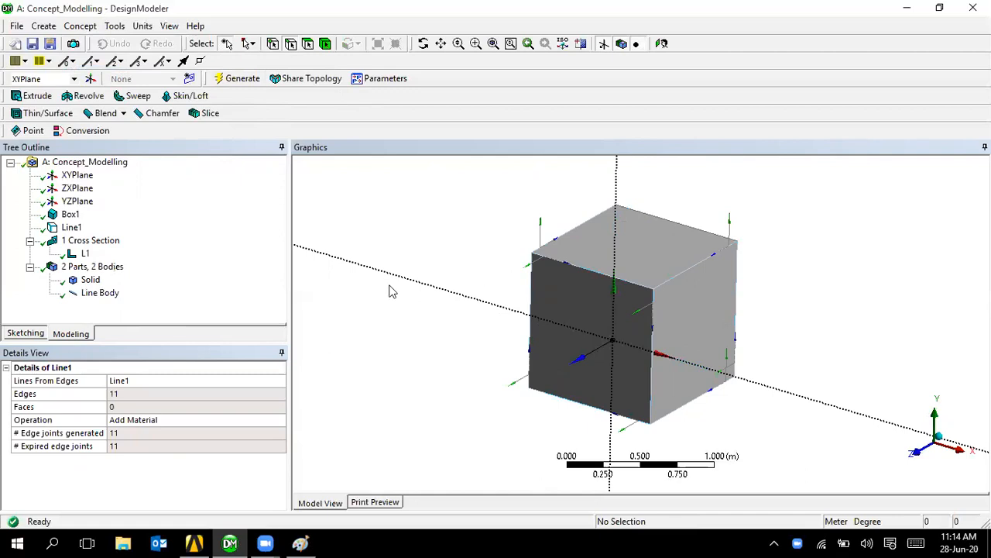
Step: Assign the L1 cross section to the line body on the cube's edges
{"action": "middle_click_drag", "start_coordinate": [675, 333], "coordinate": [500, 303]}
{"action": "mouse_move", "coordinate": [565, 288]}
{"action": "middle_mouse_down"}
{"action": "mouse_move", "coordinate": [602, 268]}
{"action": "mouse_move", "coordinate": [567, 276]}
{"action": "mouse_move", "coordinate": [598, 287]}
{"action": "mouse_move", "coordinate": [585, 288]}
{"action": "middle_mouse_up"}
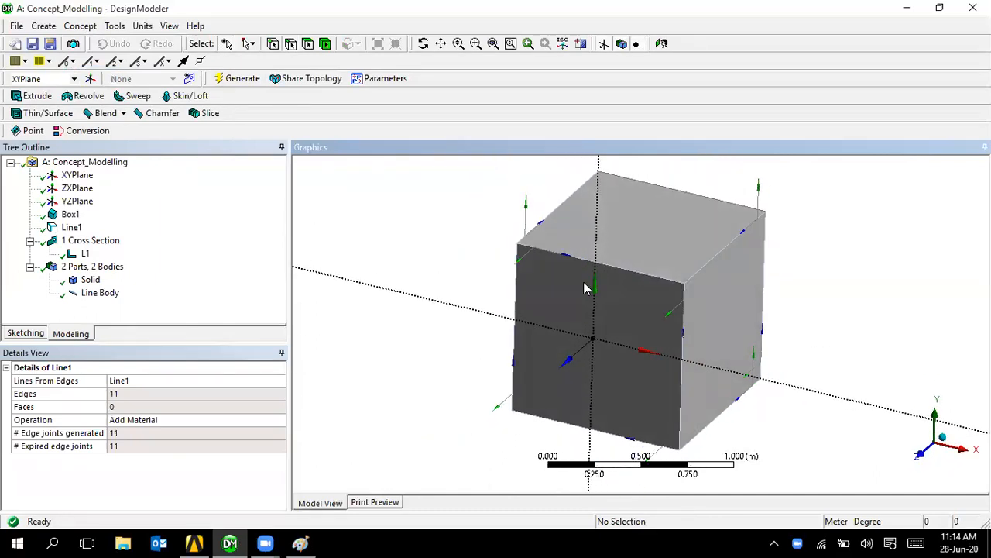
{"action": "left_click", "coordinate": [96, 295]}
{"action": "left_click", "coordinate": [221, 431]}
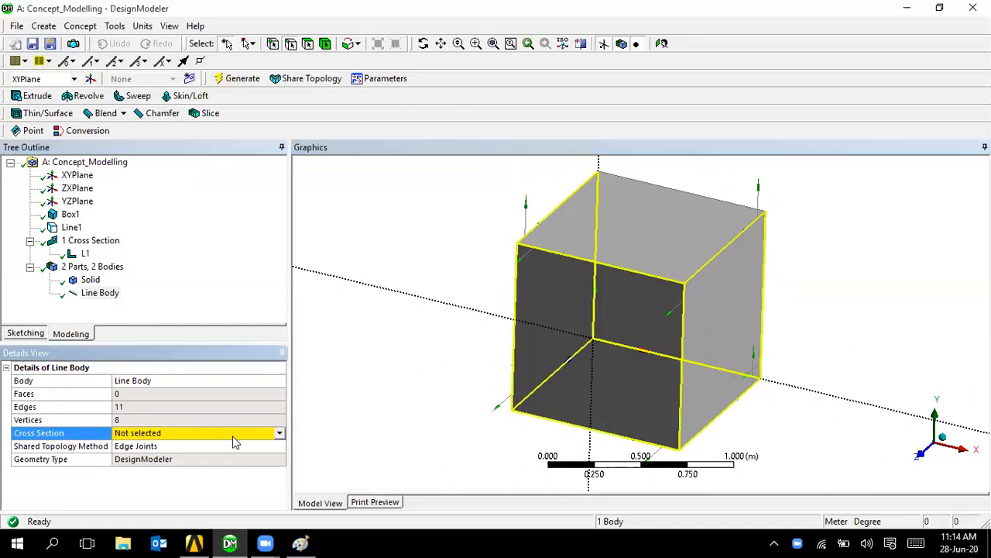
{"action": "left_click", "coordinate": [279, 433]}
{"action": "left_click", "coordinate": [273, 454]}
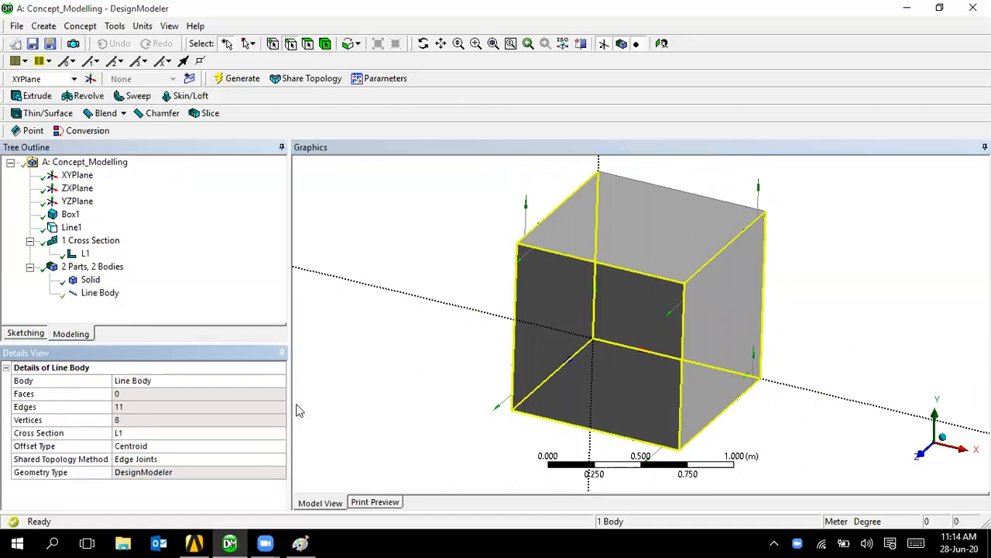
{"action": "left_click", "coordinate": [377, 398]}
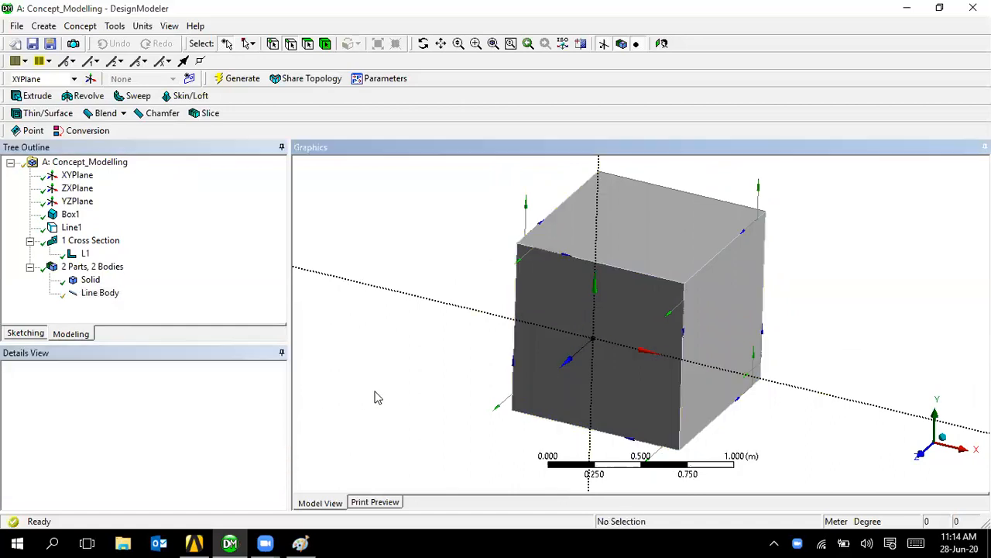
Step: Turn on the display of Cross Section Solids and inspect the L-profiles around the cube from several sides
{"action": "left_click", "coordinate": [168, 26]}
{"action": "left_click", "coordinate": [188, 179]}
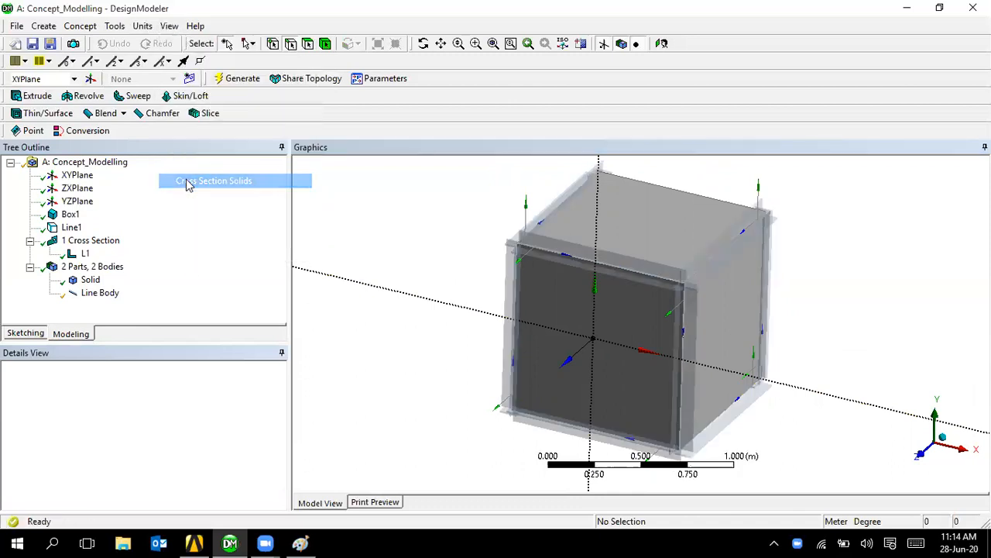
{"action": "middle_click_drag", "start_coordinate": [382, 339], "coordinate": [365, 323]}
{"action": "scroll", "coordinate": [367, 314], "scroll_direction": "up", "scroll_amount": 4}
{"action": "scroll", "coordinate": [367, 314], "scroll_direction": "down", "scroll_amount": 2}
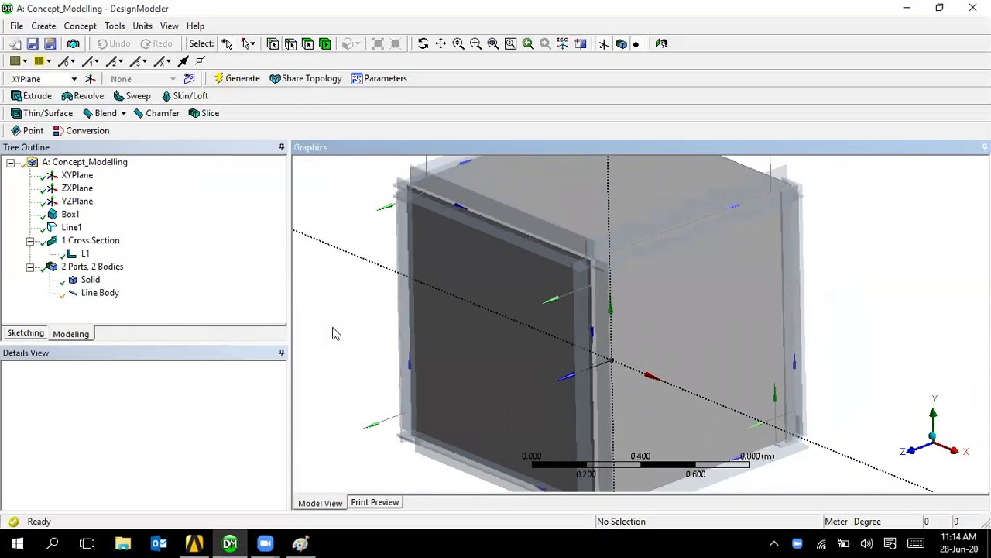
{"action": "scroll", "coordinate": [332, 332], "scroll_direction": "down", "scroll_amount": 2}
{"action": "middle_click_drag", "start_coordinate": [365, 330], "coordinate": [394, 338]}
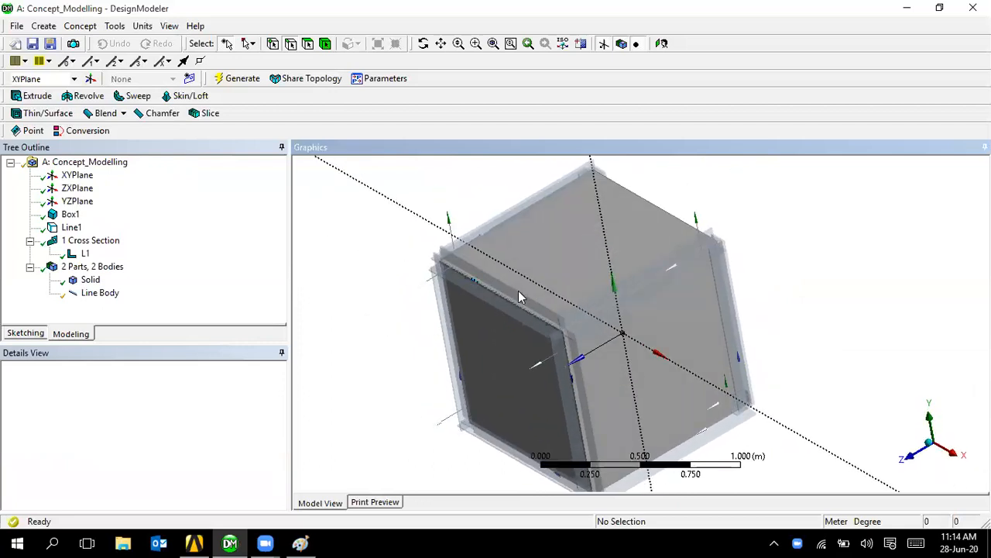
{"action": "middle_click_drag", "start_coordinate": [527, 344], "coordinate": [411, 299]}
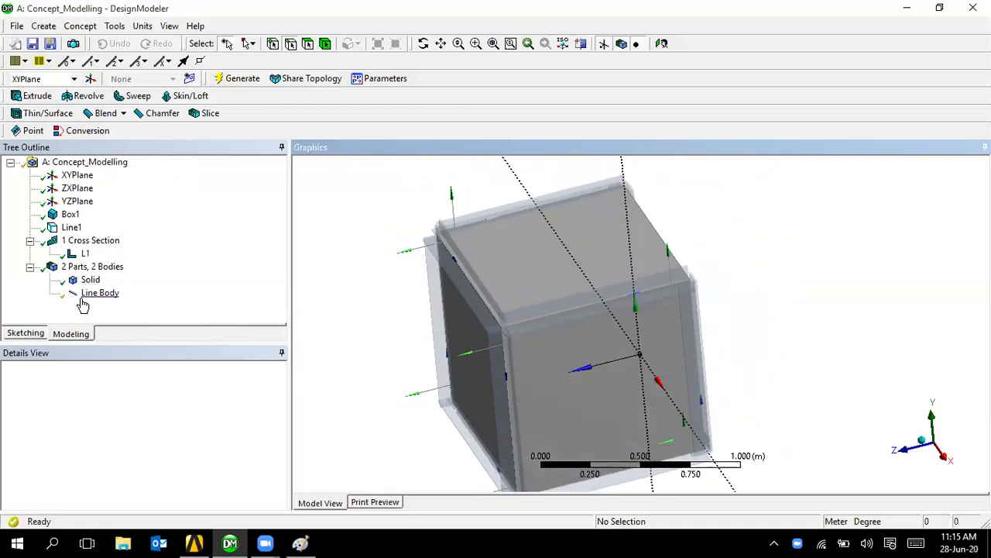
Step: Edit the edge selection of Line1 so it uses only the cube's upper edge beside the dark side face, and generate it
{"action": "left_click", "coordinate": [71, 228]}
{"action": "right_click", "coordinate": [71, 227]}
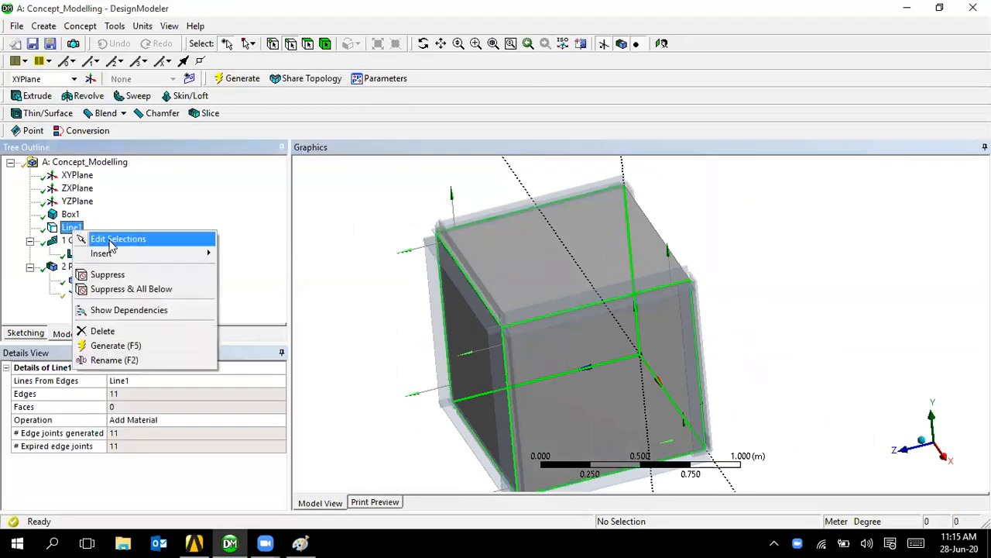
{"action": "left_click", "coordinate": [89, 235]}
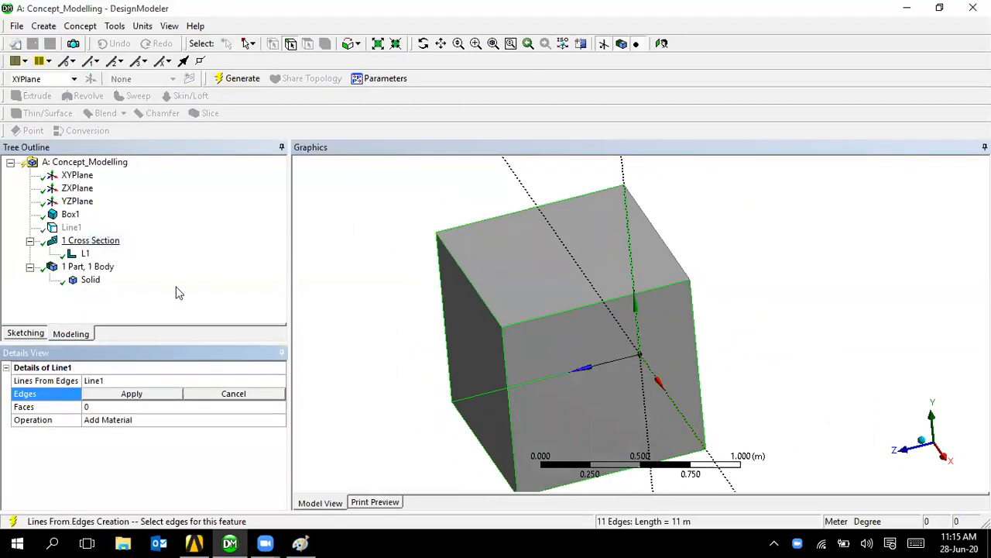
{"action": "left_click", "coordinate": [479, 289]}
{"action": "left_click", "coordinate": [132, 394]}
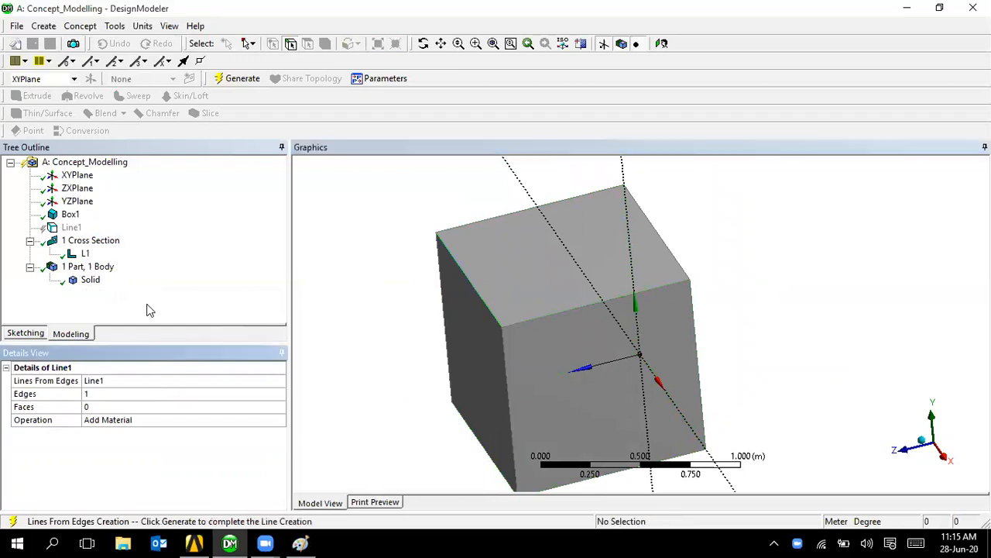
{"action": "left_click", "coordinate": [236, 82]}
{"action": "mouse_move", "coordinate": [423, 316]}
{"action": "middle_mouse_down"}
{"action": "mouse_move", "coordinate": [434, 284]}
{"action": "mouse_move", "coordinate": [431, 316]}
{"action": "middle_mouse_up"}
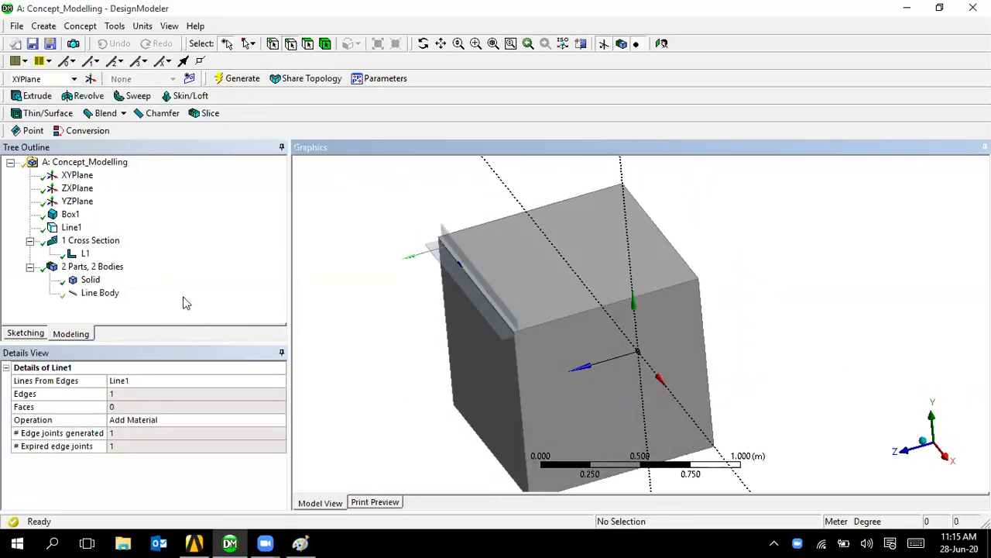
Step: Select the line body's unaligned edge and align its cross section to the XYPlane normal with the direction flipped
{"action": "left_click", "coordinate": [98, 294]}
{"action": "right_click", "coordinate": [96, 298]}
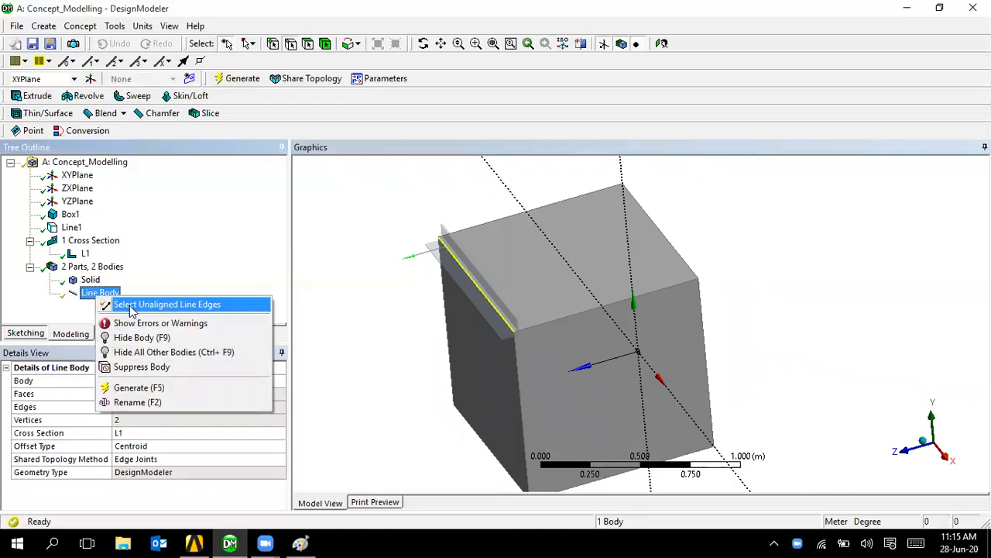
{"action": "left_click", "coordinate": [192, 305]}
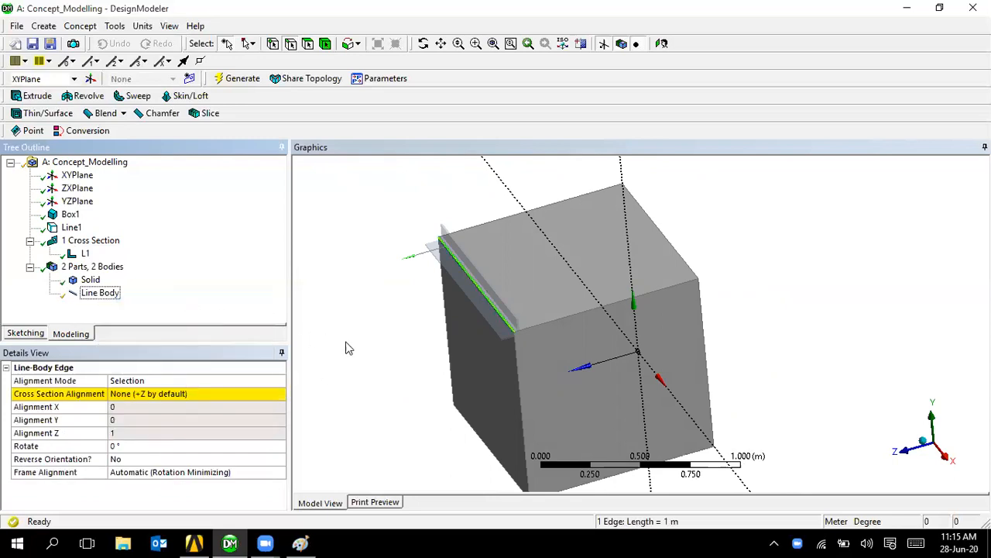
{"action": "left_click", "coordinate": [140, 395]}
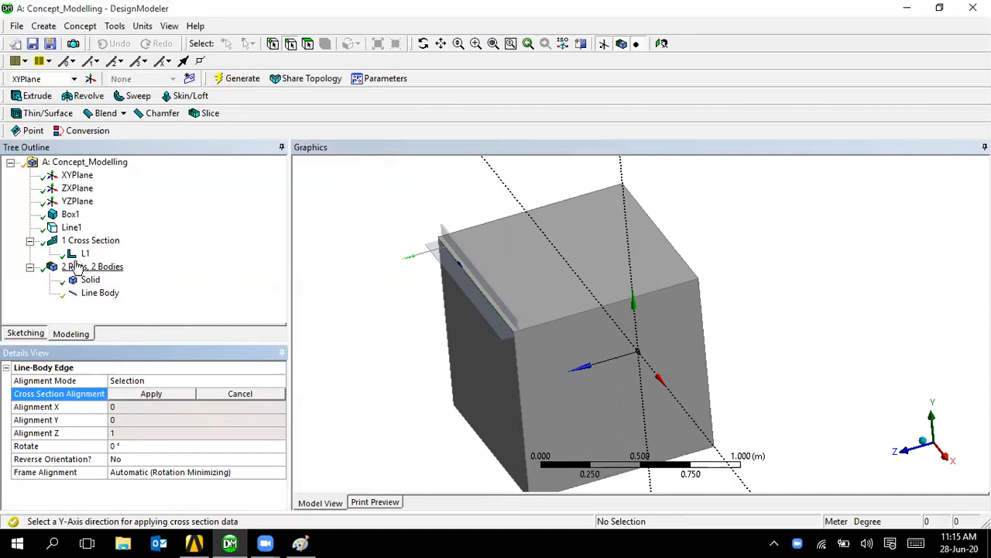
{"action": "left_click", "coordinate": [76, 180]}
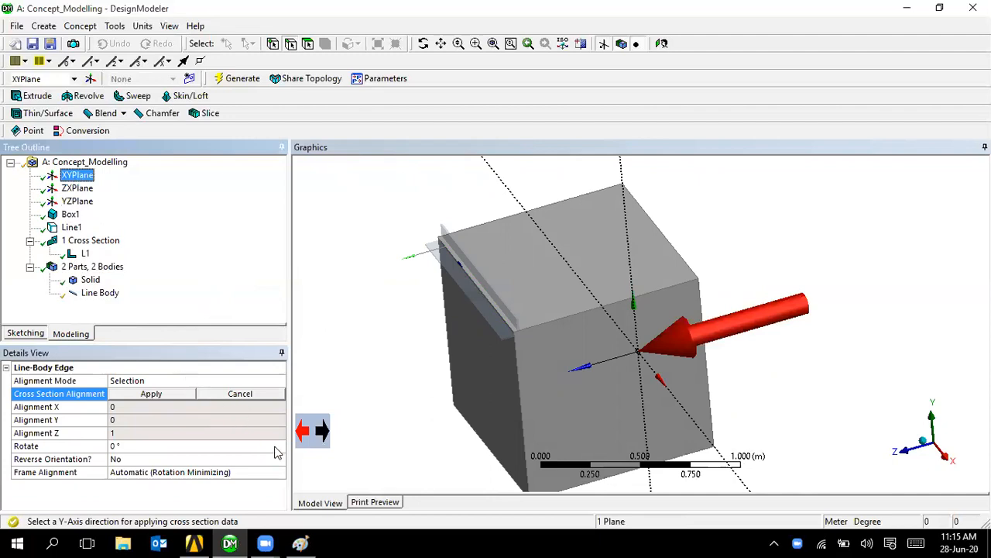
{"action": "left_click", "coordinate": [305, 436]}
{"action": "left_click", "coordinate": [154, 394]}
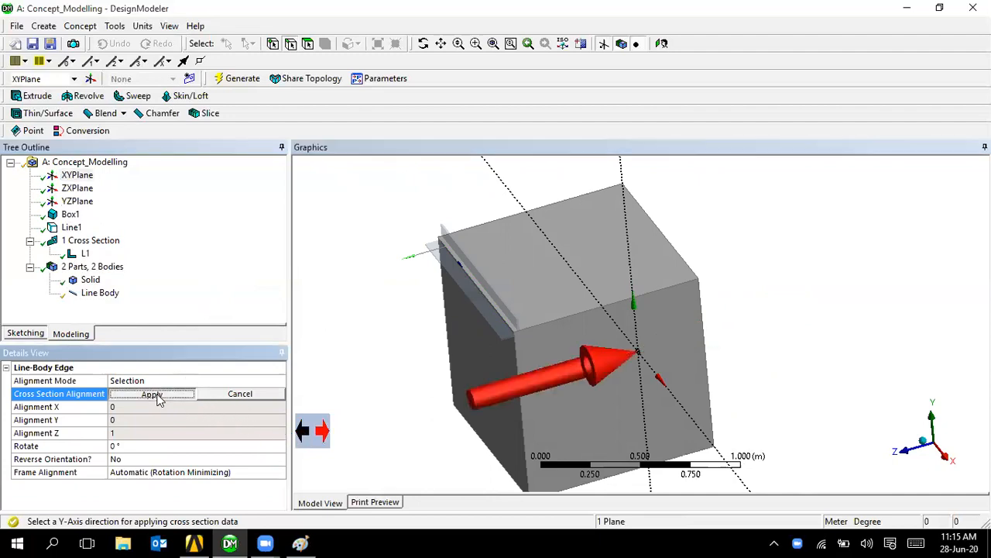
{"action": "mouse_move", "coordinate": [389, 303]}
{"action": "left_mouse_down"}
{"action": "mouse_move", "coordinate": [325, 290]}
{"action": "mouse_move", "coordinate": [336, 277]}
{"action": "left_mouse_up"}
{"action": "mouse_move", "coordinate": [330, 187]}
{"action": "right_mouse_down"}
{"action": "mouse_move", "coordinate": [385, 204]}
{"action": "mouse_move", "coordinate": [453, 268]}
{"action": "right_mouse_up"}
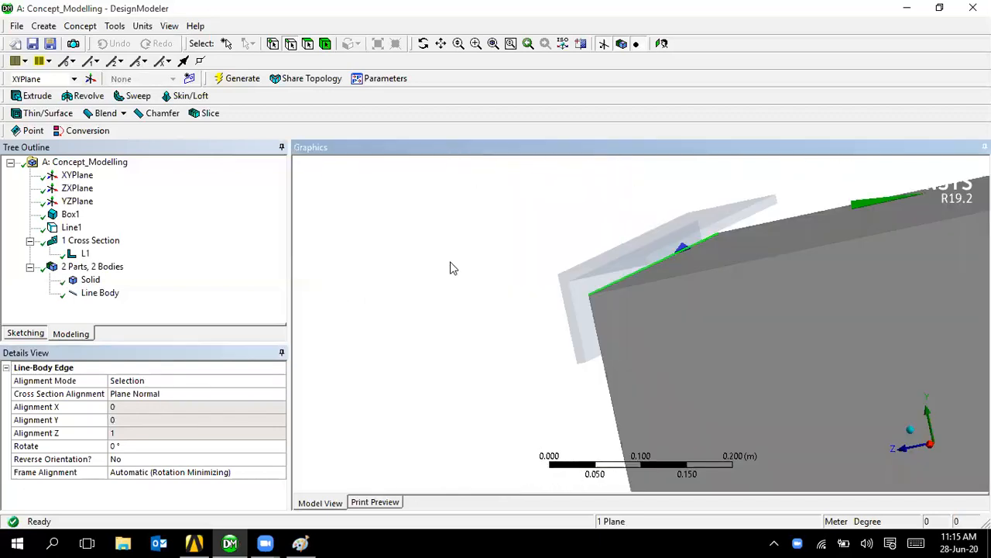
{"action": "scroll", "coordinate": [615, 301], "scroll_direction": "down", "scroll_amount": 3}
{"action": "middle_click_drag", "start_coordinate": [614, 299], "coordinate": [487, 296]}
{"action": "scroll", "coordinate": [662, 289], "scroll_direction": "up", "scroll_amount": 2}
{"action": "scroll", "coordinate": [662, 289], "scroll_direction": "down", "scroll_amount": 1}
{"action": "scroll", "coordinate": [493, 287], "scroll_direction": "down", "scroll_amount": 5}
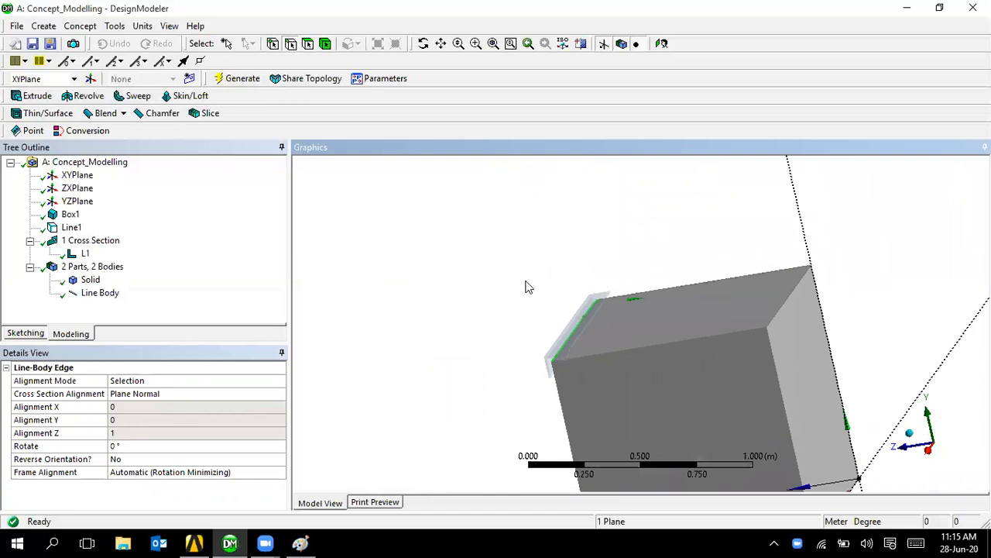
{"action": "left_click", "coordinate": [408, 247]}
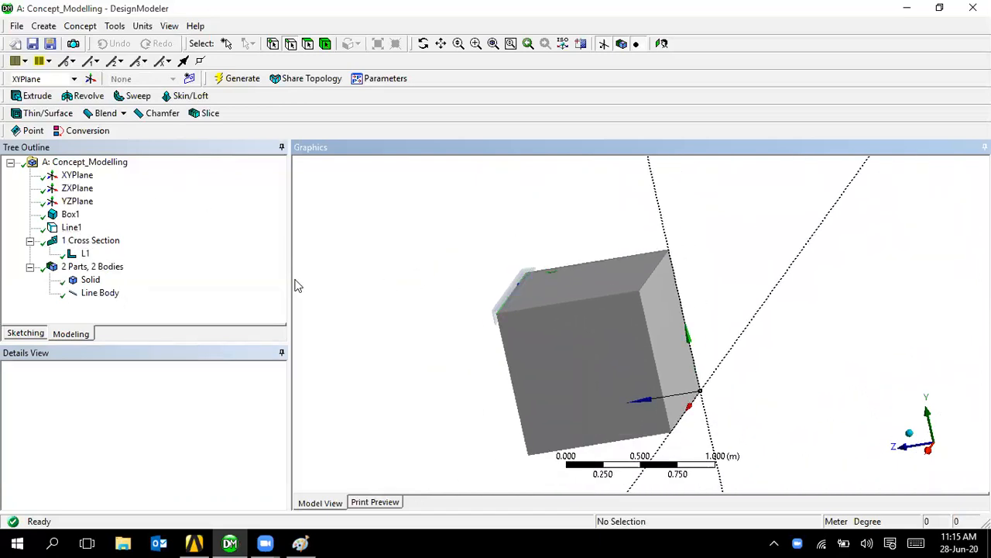
Step: Edit the edge selection of Line1 to include two more adjoining box edges and regenerate the line body
{"action": "left_click", "coordinate": [69, 228]}
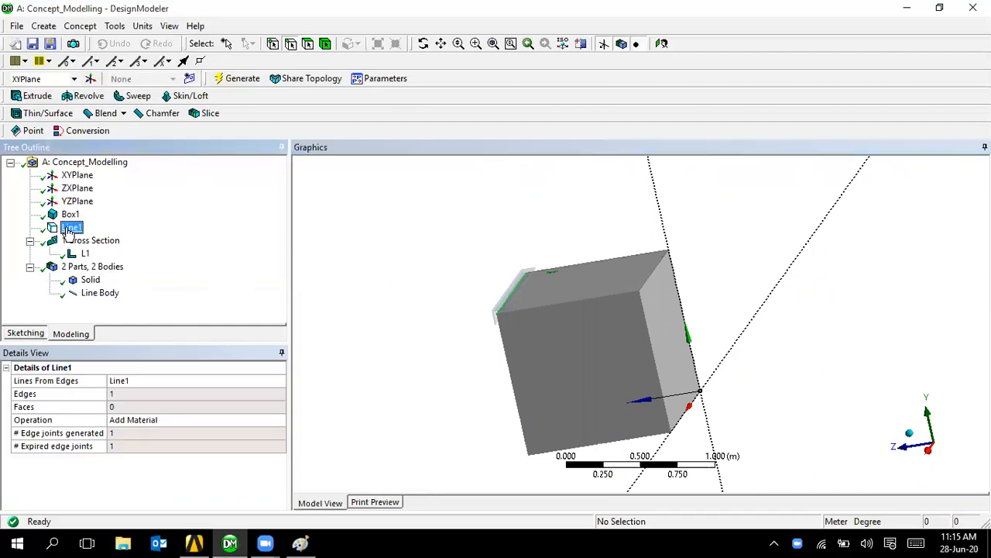
{"action": "right_click", "coordinate": [70, 231]}
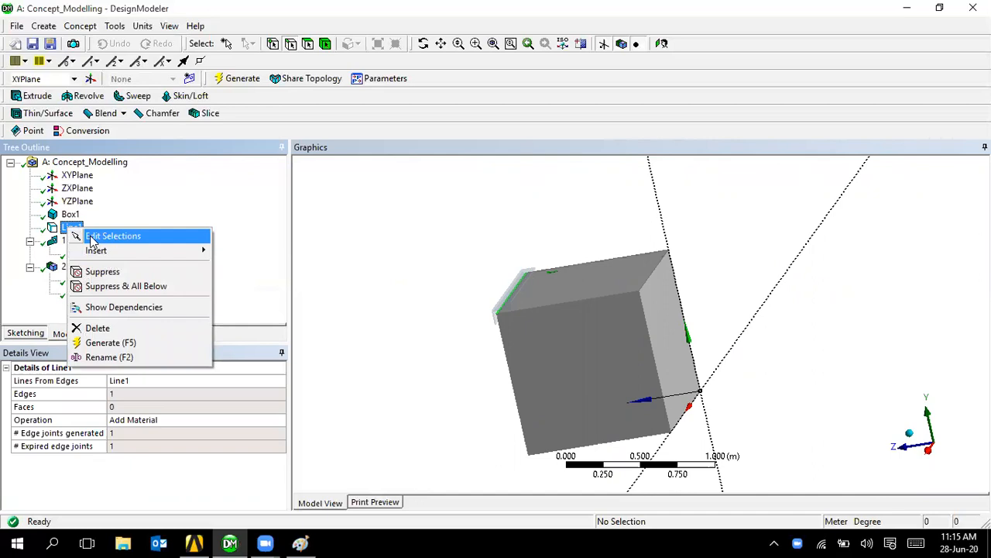
{"action": "left_click", "coordinate": [91, 239]}
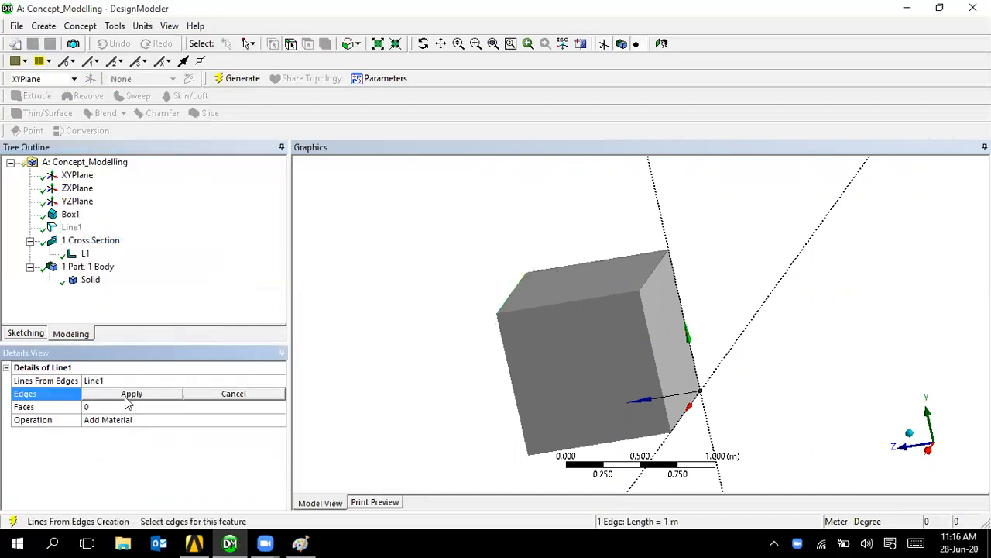
{"action": "middle_click_drag", "start_coordinate": [489, 321], "coordinate": [574, 330]}
{"action": "left_click", "coordinate": [573, 315], "text": "ctrl"}
{"action": "left_click", "coordinate": [557, 347], "text": "ctrl"}
{"action": "left_click", "coordinate": [148, 394]}
{"action": "left_click", "coordinate": [149, 395]}
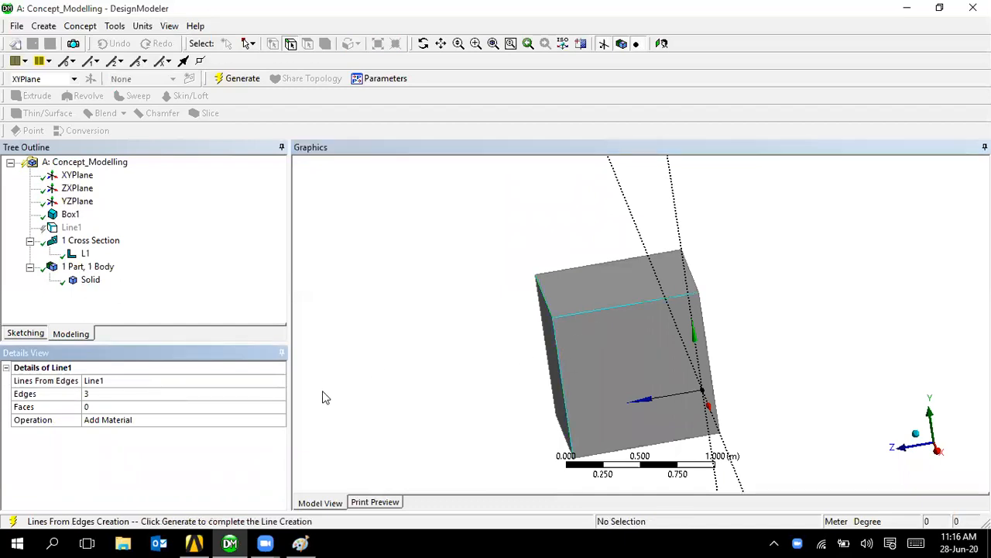
{"action": "scroll", "coordinate": [352, 348], "scroll_direction": "down", "scroll_amount": 2}
{"action": "left_click", "coordinate": [236, 78]}
Step: Examine the orientation of the L section along the line body's three edges
{"action": "middle_click_drag", "start_coordinate": [442, 315], "coordinate": [385, 209]}
{"action": "middle_click_drag", "start_coordinate": [601, 257], "coordinate": [630, 318], "text": "ctrl"}
{"action": "scroll", "coordinate": [424, 304], "scroll_direction": "up", "scroll_amount": 3}
{"action": "scroll", "coordinate": [629, 318], "scroll_direction": "up", "scroll_amount": 4}
{"action": "middle_click_drag", "start_coordinate": [531, 338], "coordinate": [527, 374], "text": "ctrl"}
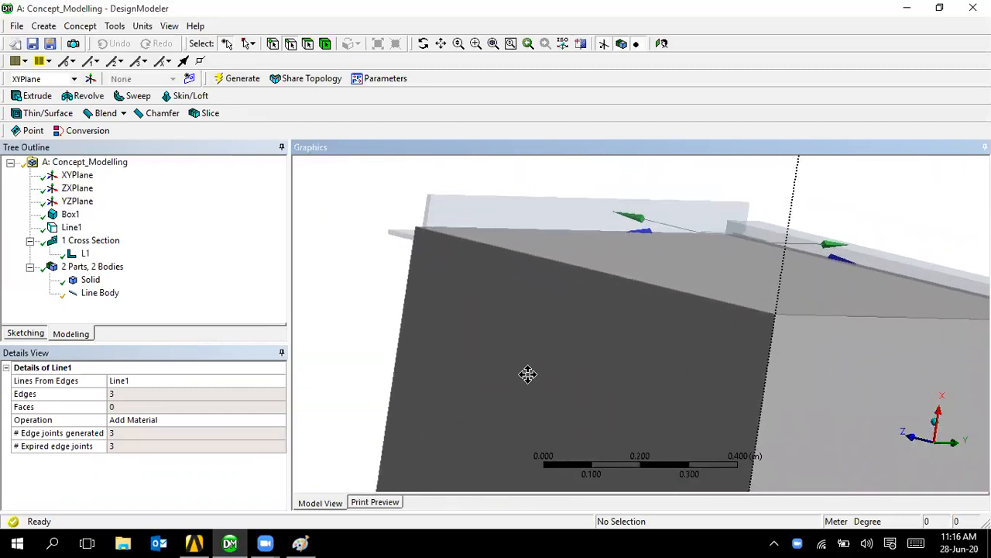
{"action": "left_click", "coordinate": [96, 294]}
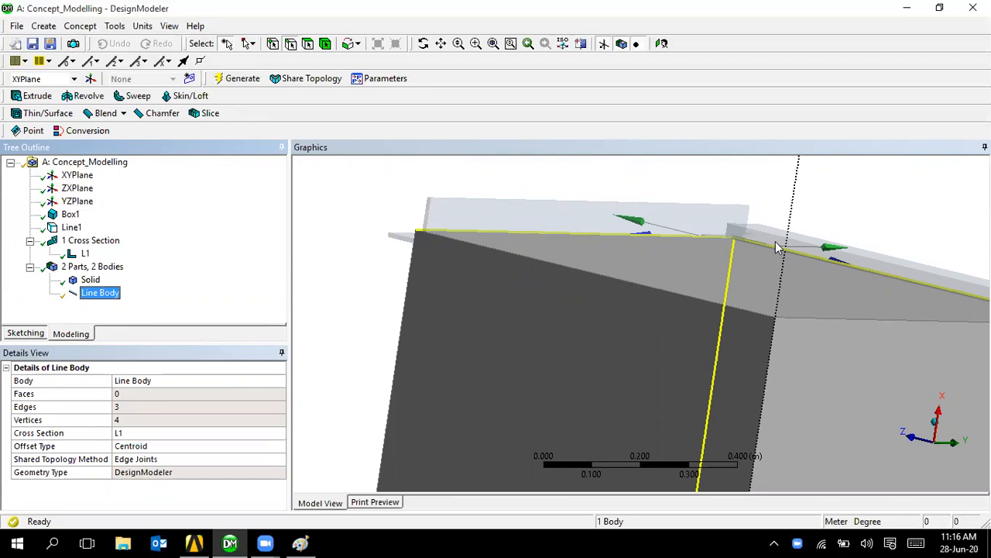
Step: Redefine Line1 to use only the box edge parallel to the Z axis and regenerate it
{"action": "right_click", "coordinate": [72, 227]}
{"action": "left_click", "coordinate": [117, 239]}
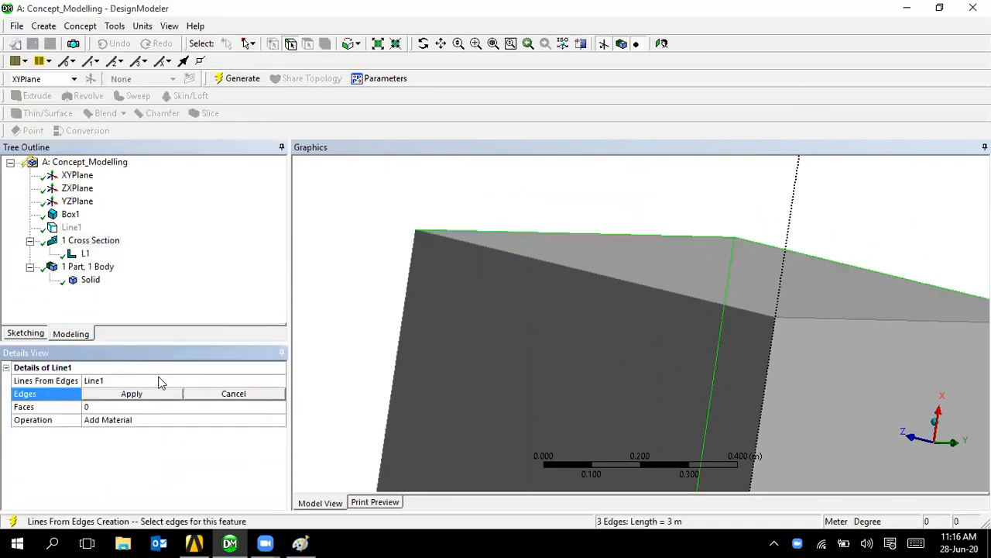
{"action": "left_click", "coordinate": [796, 250]}
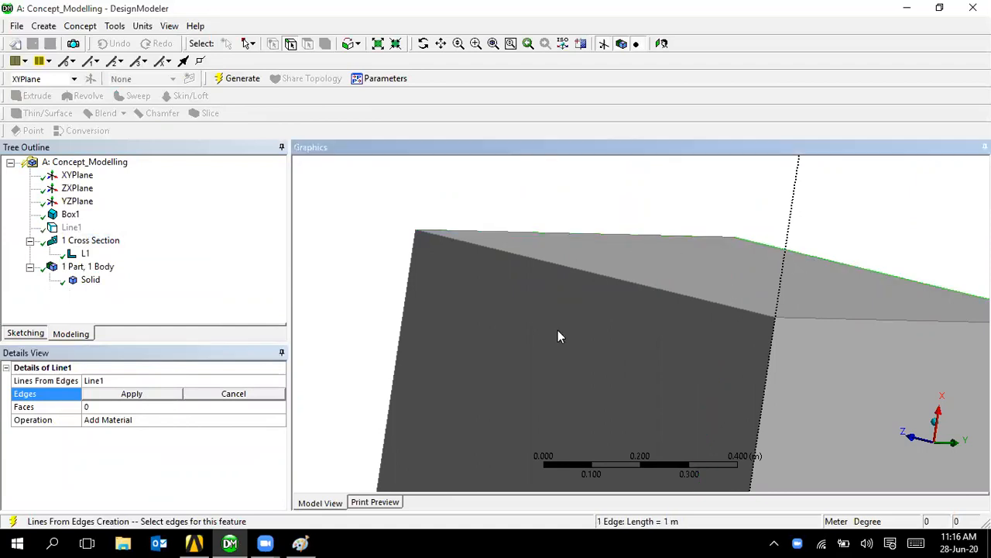
{"action": "left_click", "coordinate": [98, 397]}
{"action": "left_click", "coordinate": [223, 80]}
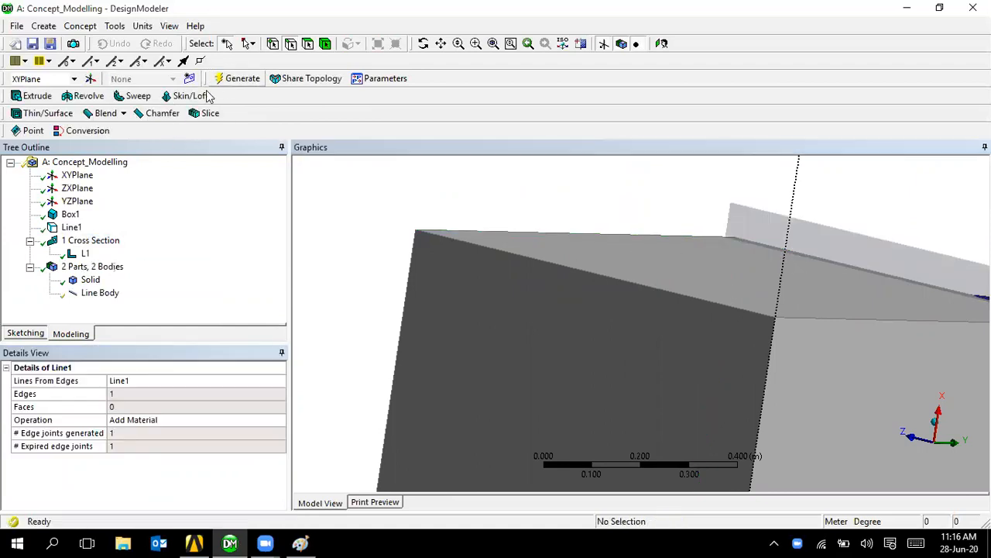
Step: Select the line body's unaligned edges and try to align their cross section with the XYPlane normal
{"action": "left_click", "coordinate": [100, 293]}
{"action": "right_click", "coordinate": [100, 293]}
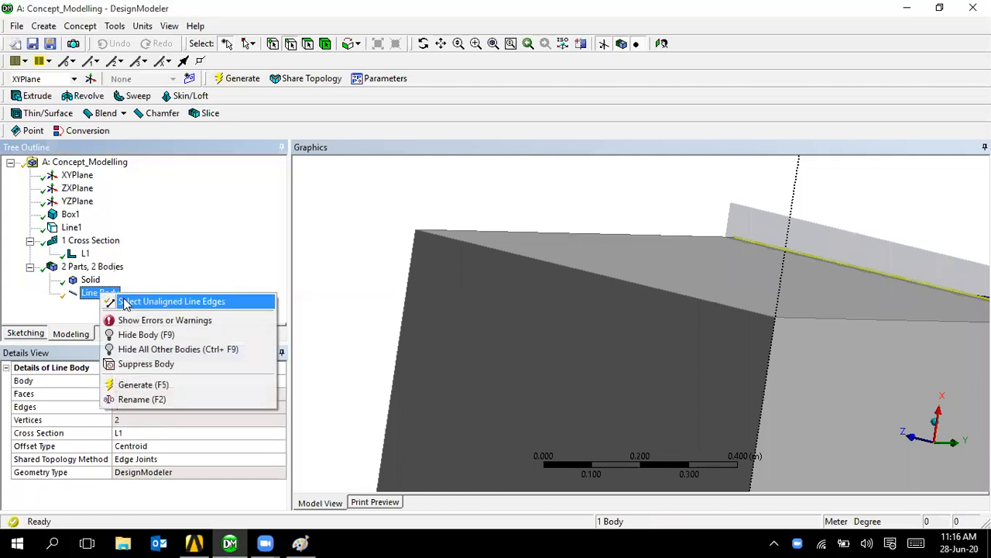
{"action": "left_click", "coordinate": [133, 301]}
{"action": "left_click", "coordinate": [140, 394]}
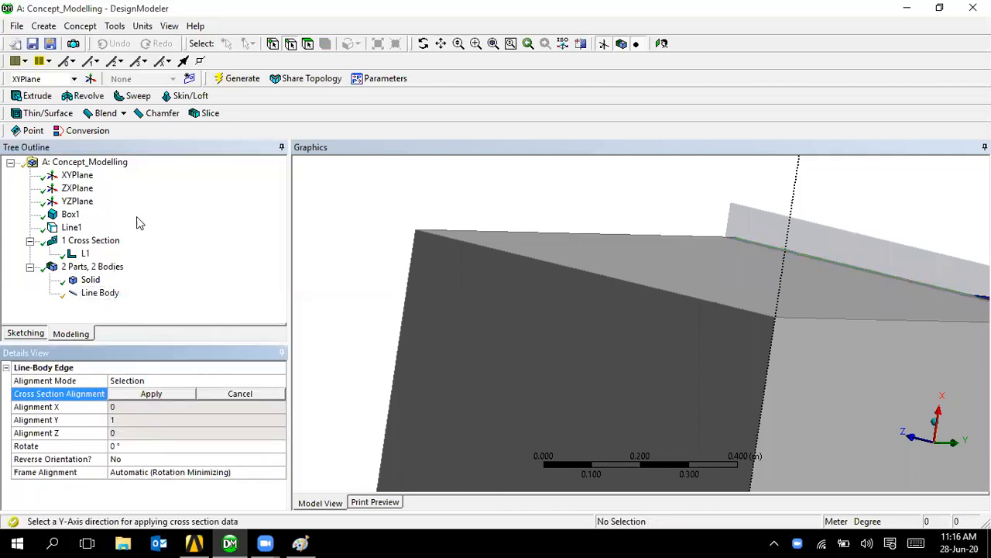
{"action": "left_click", "coordinate": [78, 175]}
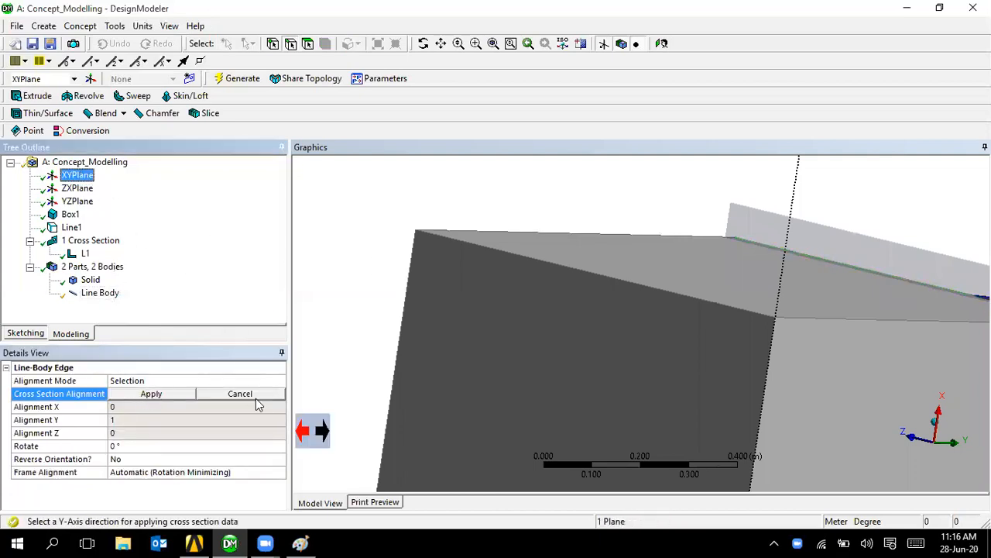
{"action": "left_click", "coordinate": [152, 395]}
Step: Retry the XYPlane normal as the line edge's cross section alignment, and select ZXPlane
{"action": "left_click", "coordinate": [165, 394]}
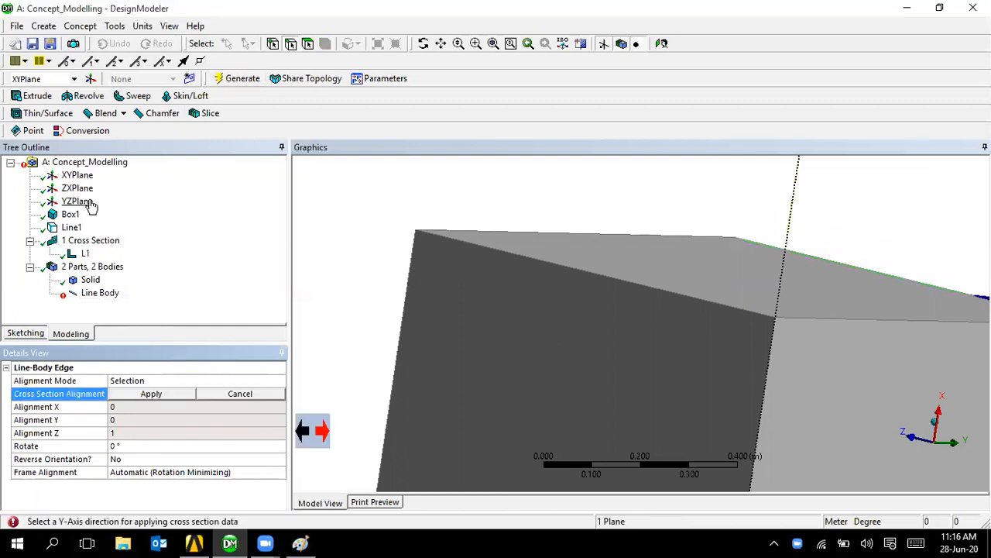
{"action": "left_click", "coordinate": [77, 175]}
{"action": "left_click", "coordinate": [157, 395]}
{"action": "left_click", "coordinate": [159, 396]}
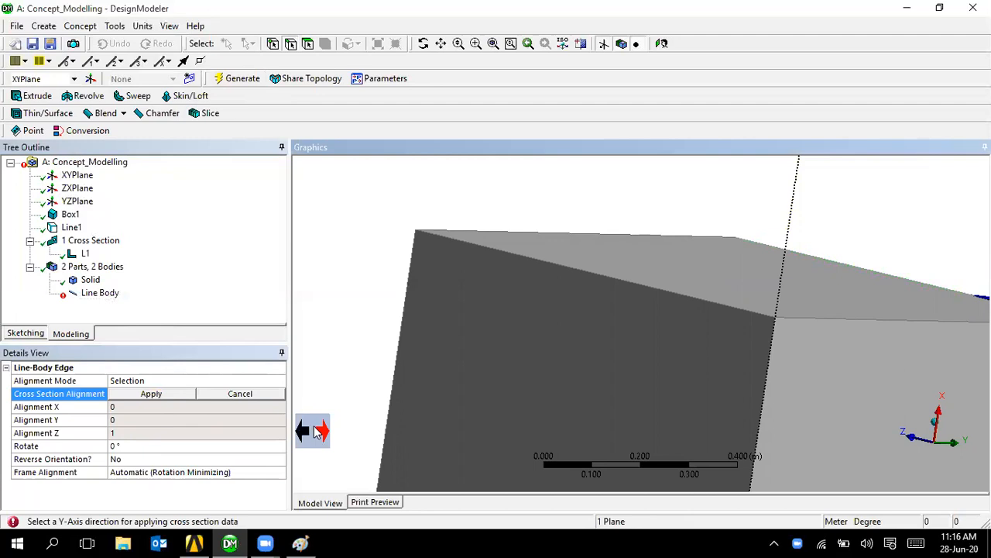
{"action": "left_click", "coordinate": [146, 396]}
{"action": "middle_click_drag", "start_coordinate": [624, 288], "coordinate": [434, 337]}
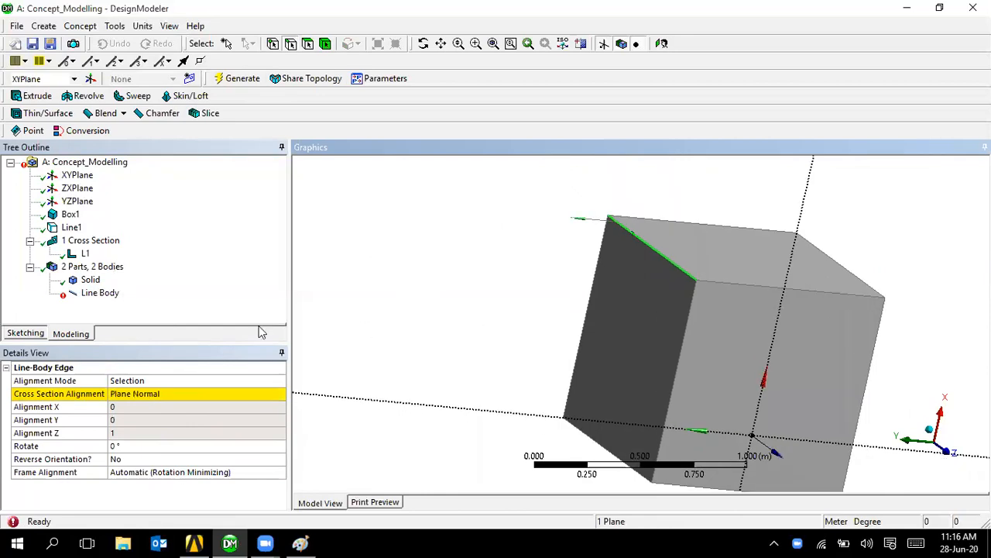
{"action": "left_click", "coordinate": [169, 397]}
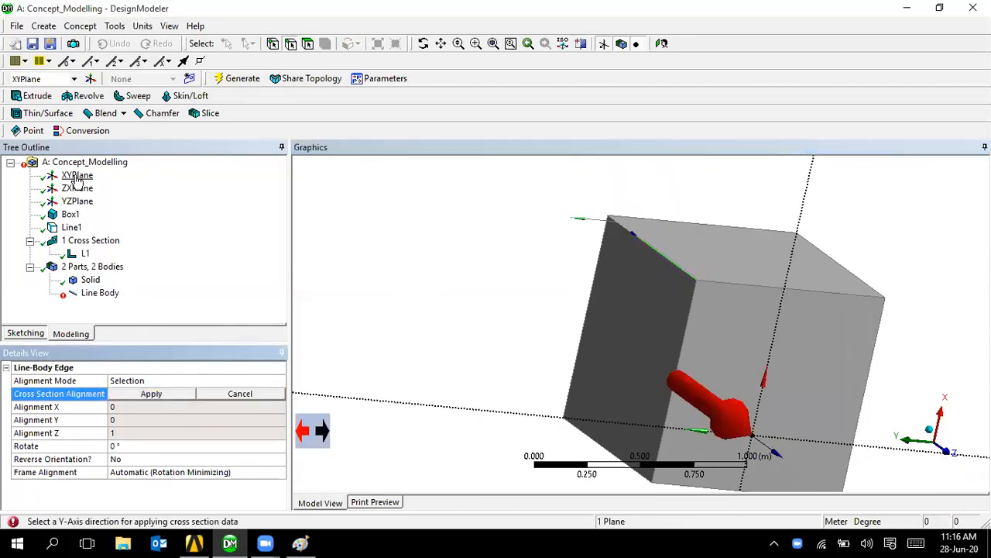
{"action": "left_click", "coordinate": [77, 176]}
{"action": "left_click", "coordinate": [170, 396]}
{"action": "left_click", "coordinate": [170, 396]}
{"action": "left_click", "coordinate": [171, 397]}
{"action": "left_click", "coordinate": [76, 188]}
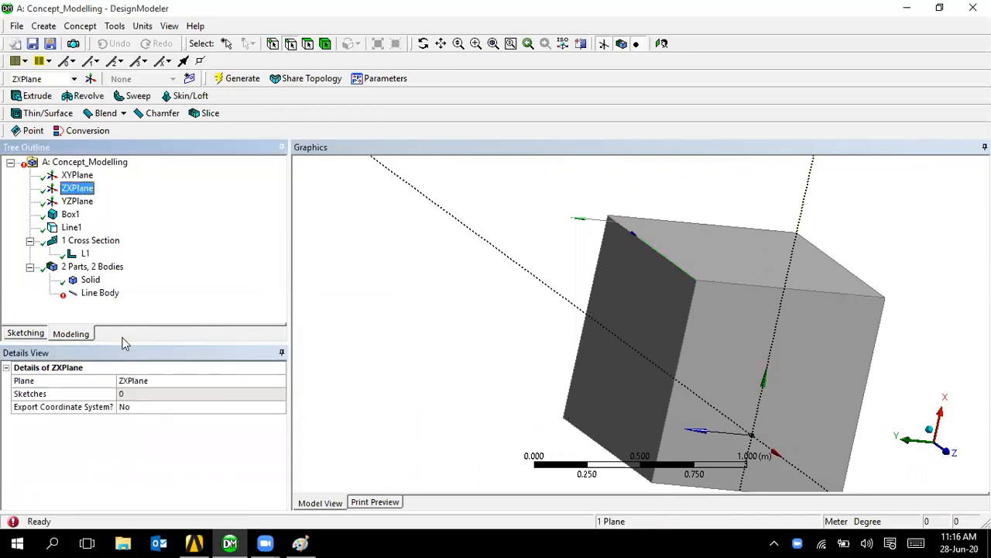
Step: Select the line body's invalid edges and try the XYPlane normal again, including with its direction reversed, as cross section alignment
{"action": "left_click", "coordinate": [100, 293]}
{"action": "right_click", "coordinate": [108, 294]}
{"action": "left_click", "coordinate": [170, 305]}
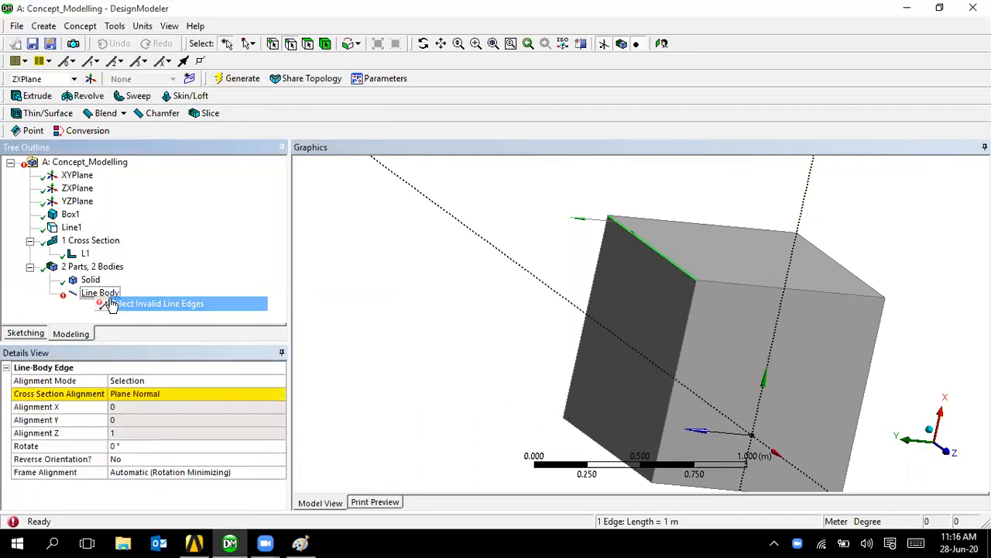
{"action": "left_click", "coordinate": [154, 395]}
{"action": "middle_click_drag", "start_coordinate": [587, 361], "coordinate": [396, 357]}
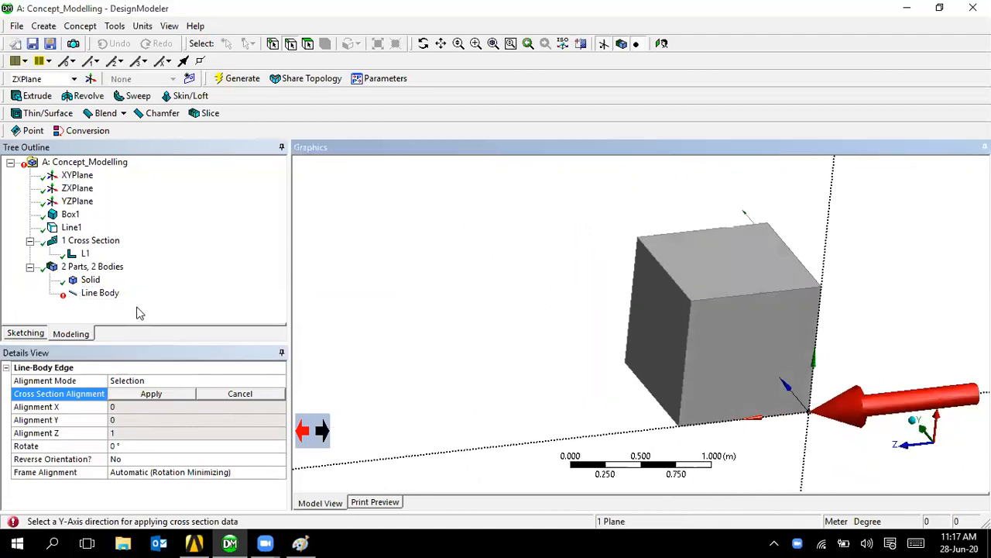
{"action": "left_click", "coordinate": [77, 175]}
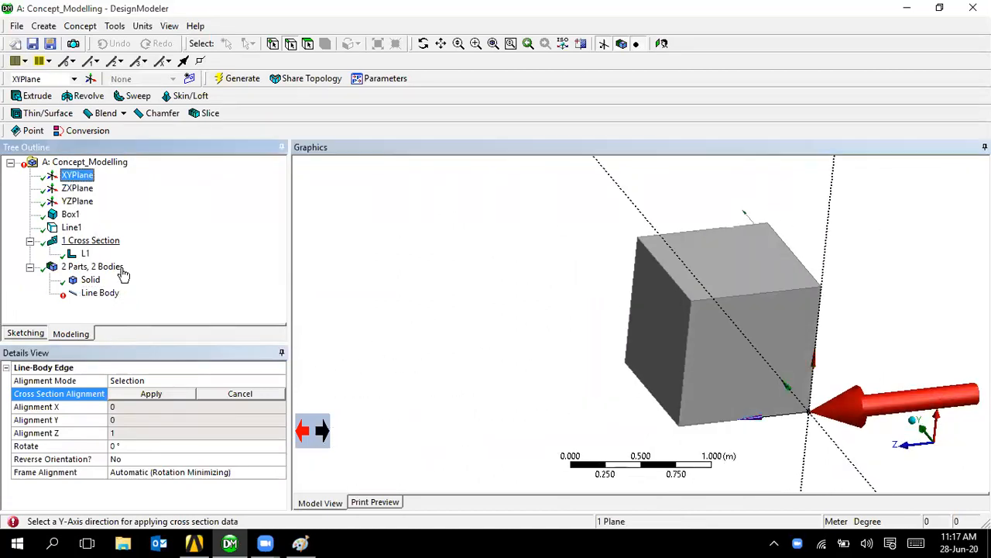
{"action": "left_click", "coordinate": [160, 396]}
{"action": "left_click", "coordinate": [159, 395]}
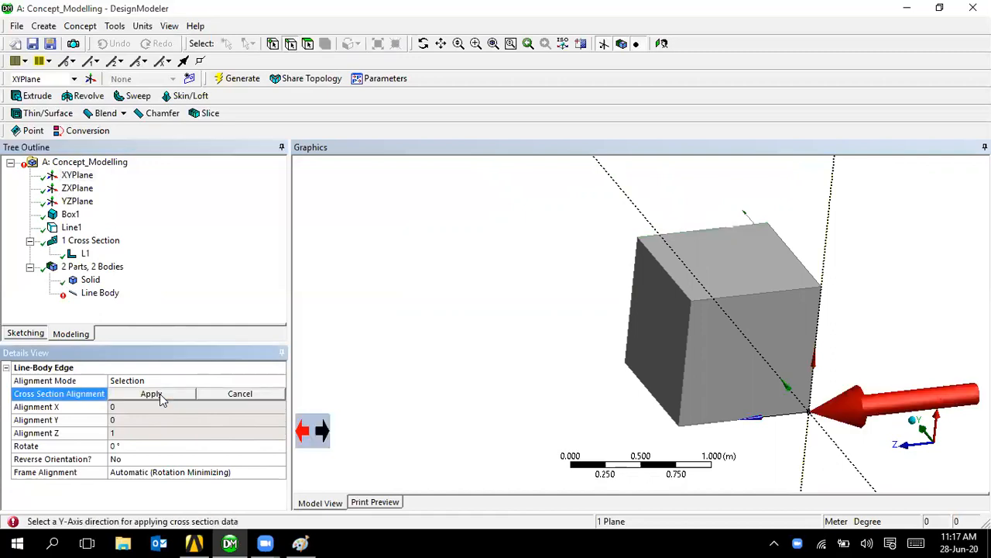
{"action": "left_click", "coordinate": [304, 436]}
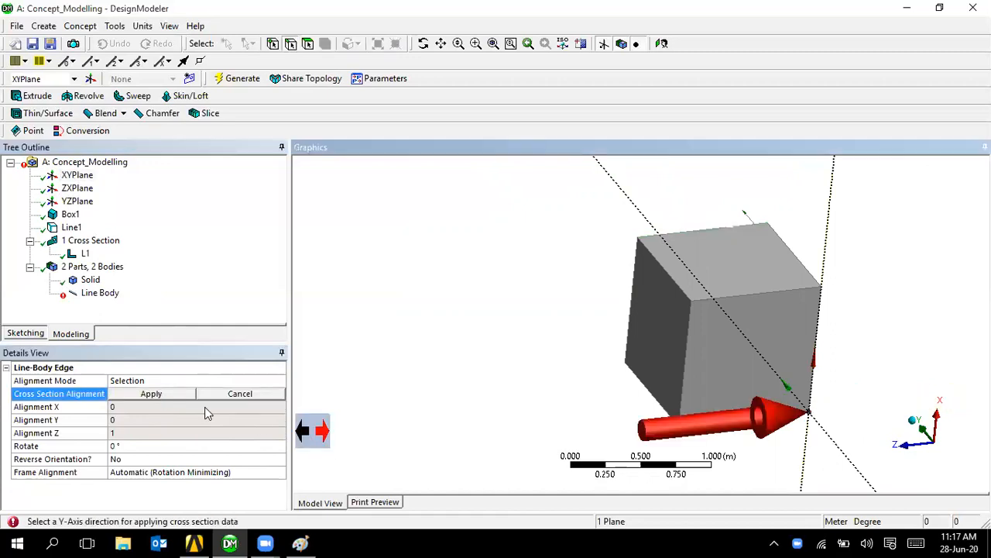
{"action": "left_click", "coordinate": [151, 394]}
{"action": "left_click", "coordinate": [153, 394]}
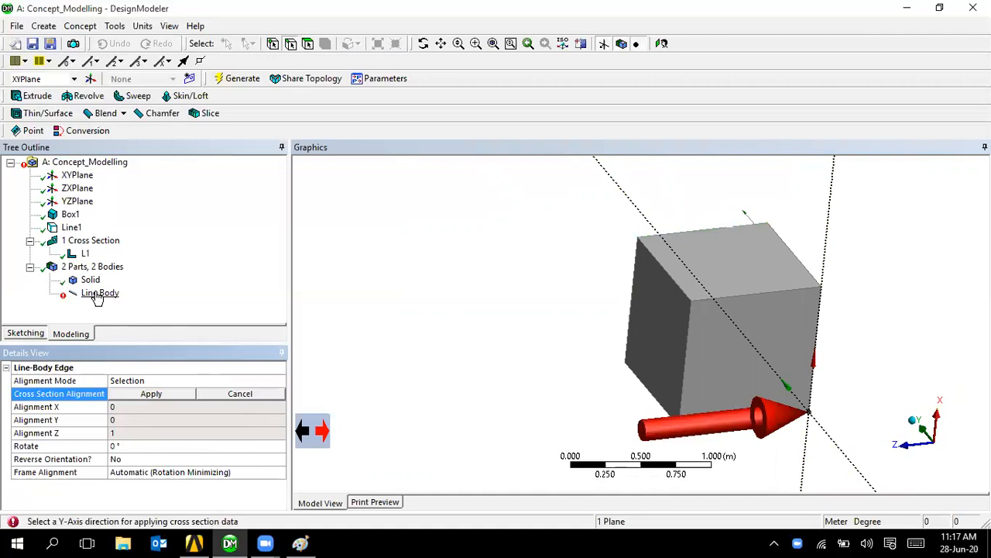
Step: Select the line body's invalid edges and set their cross section alignment to the YZPlane normal
{"action": "right_click", "coordinate": [98, 293]}
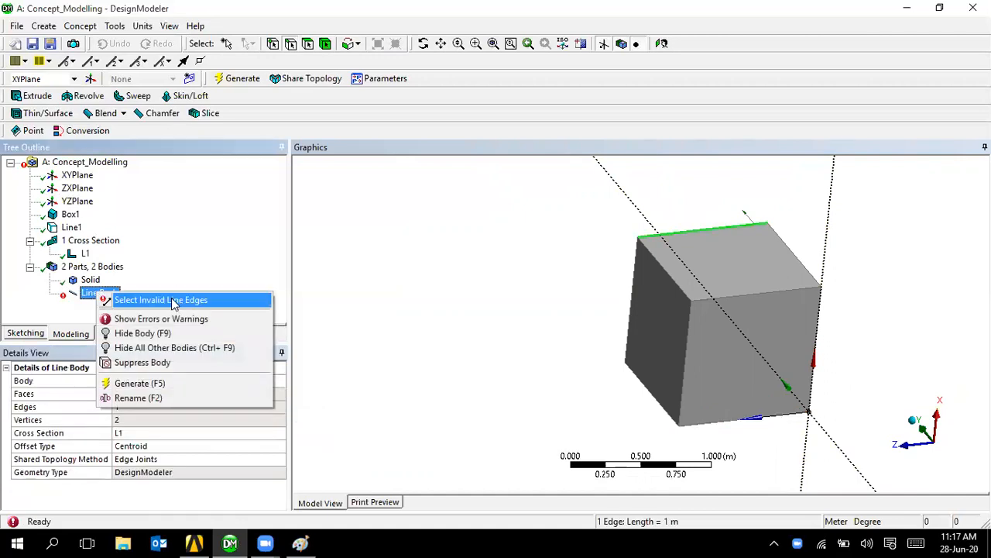
{"action": "left_click", "coordinate": [173, 300]}
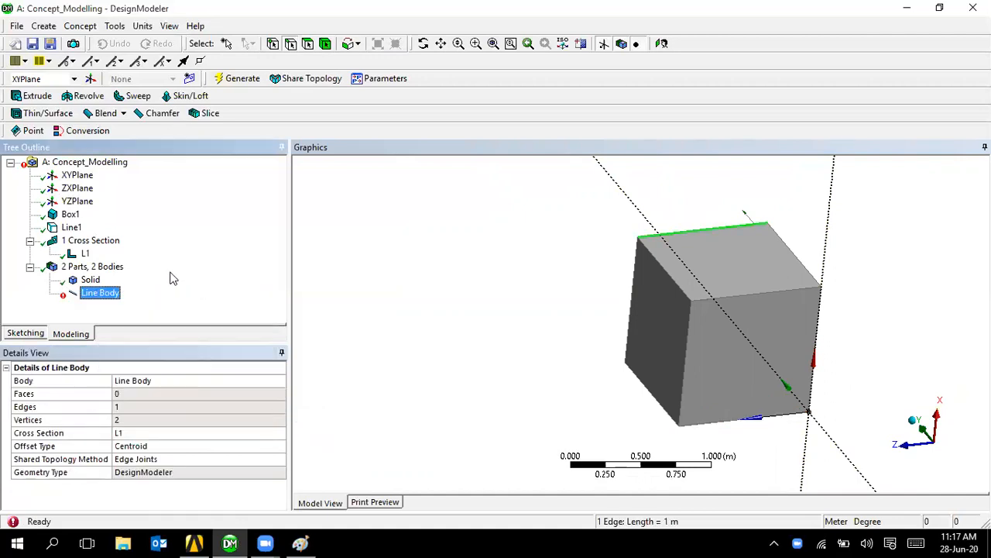
{"action": "left_click", "coordinate": [72, 227]}
{"action": "left_click", "coordinate": [99, 293]}
{"action": "right_click", "coordinate": [99, 293]}
{"action": "left_click", "coordinate": [142, 303]}
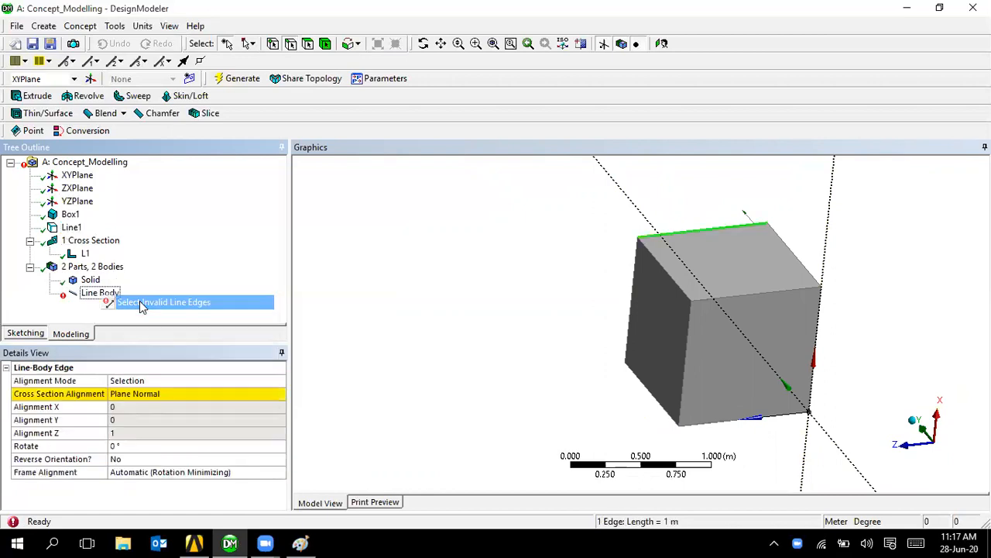
{"action": "left_click", "coordinate": [151, 395]}
{"action": "middle_click_drag", "start_coordinate": [552, 370], "coordinate": [431, 359]}
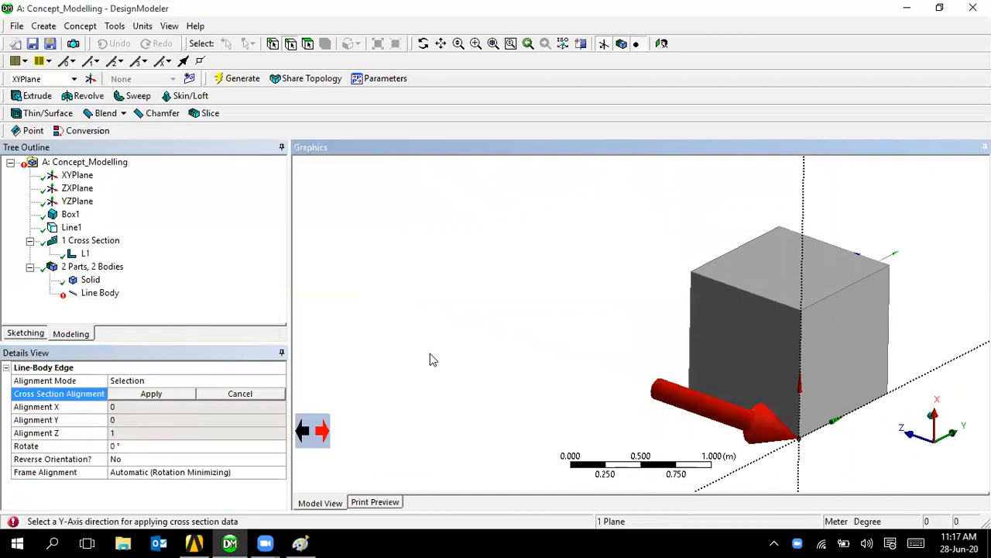
{"action": "left_click", "coordinate": [78, 202]}
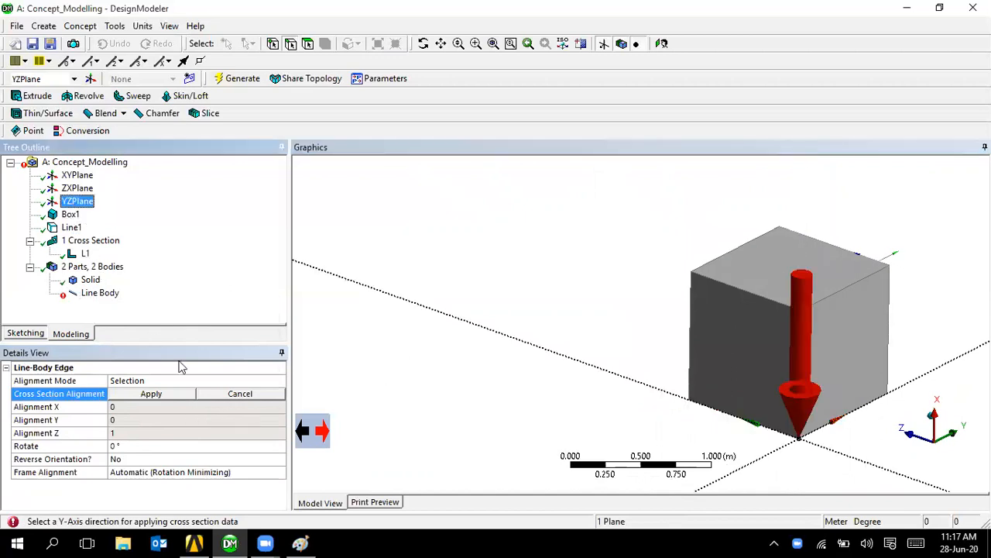
{"action": "left_click", "coordinate": [165, 393]}
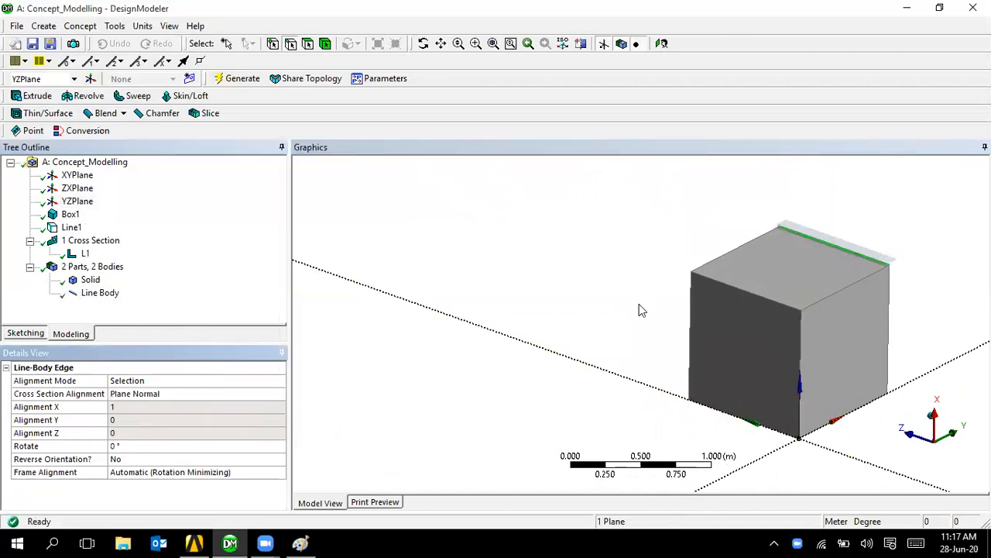
Step: Reverse the direction of the YZPlane normal used for the line edge's cross section alignment
{"action": "middle_click_drag", "start_coordinate": [858, 282], "coordinate": [517, 233]}
{"action": "scroll", "coordinate": [765, 266], "scroll_direction": "up", "scroll_amount": 5}
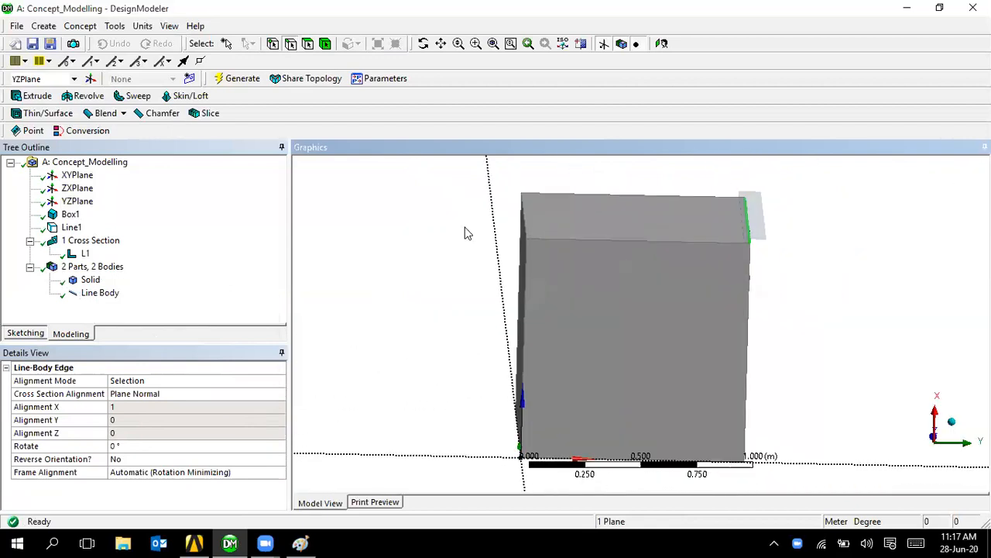
{"action": "left_click", "coordinate": [150, 395]}
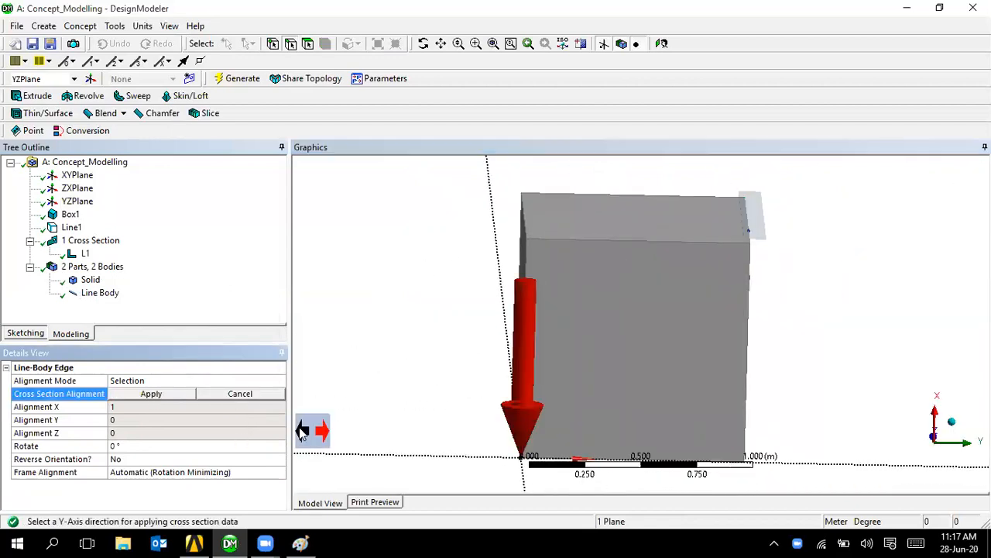
{"action": "left_click", "coordinate": [302, 431]}
{"action": "left_click", "coordinate": [150, 394]}
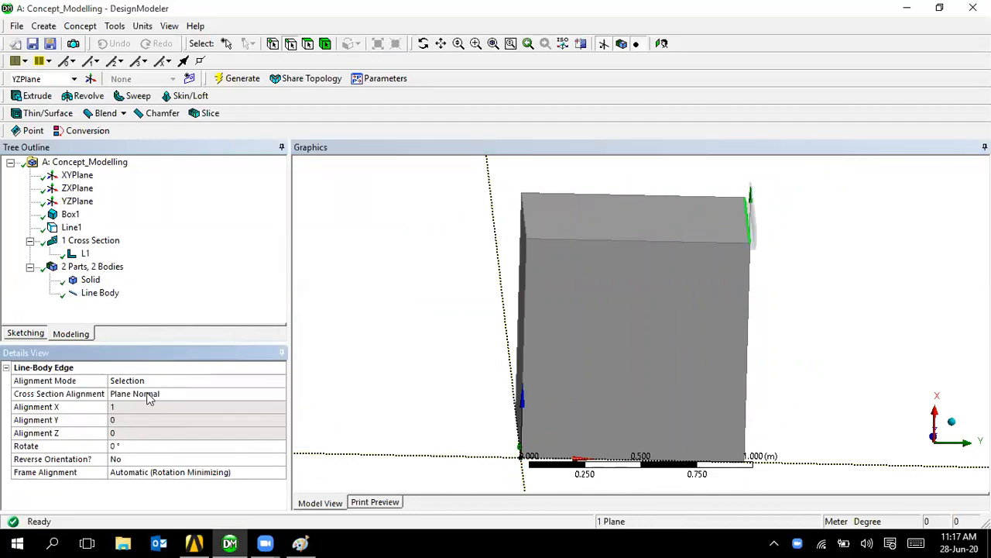
Step: Set the line edge's cross section alignment to the ZXPlane normal
{"action": "left_click", "coordinate": [150, 395]}
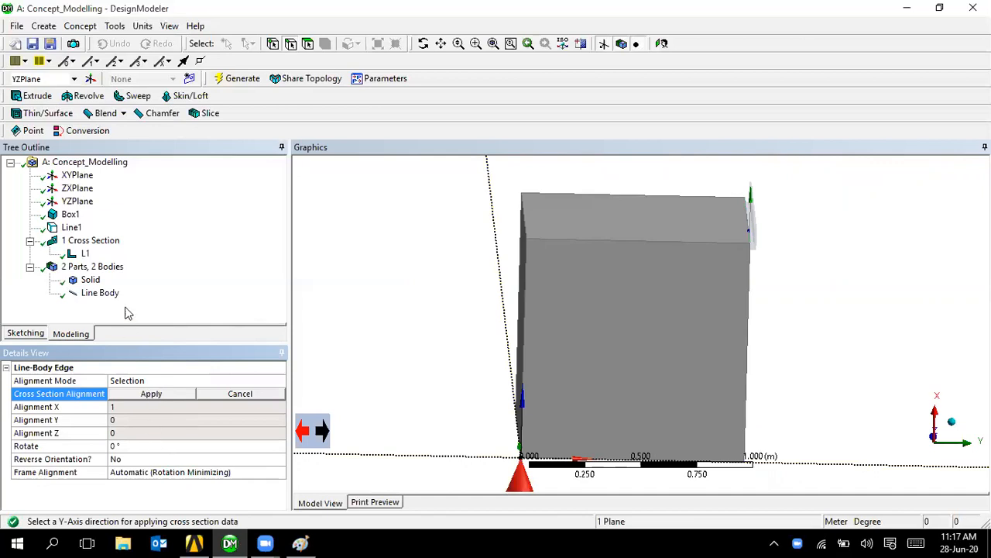
{"action": "scroll", "coordinate": [561, 375], "scroll_direction": "down", "scroll_amount": 3}
{"action": "middle_click_drag", "start_coordinate": [641, 409], "coordinate": [667, 423]}
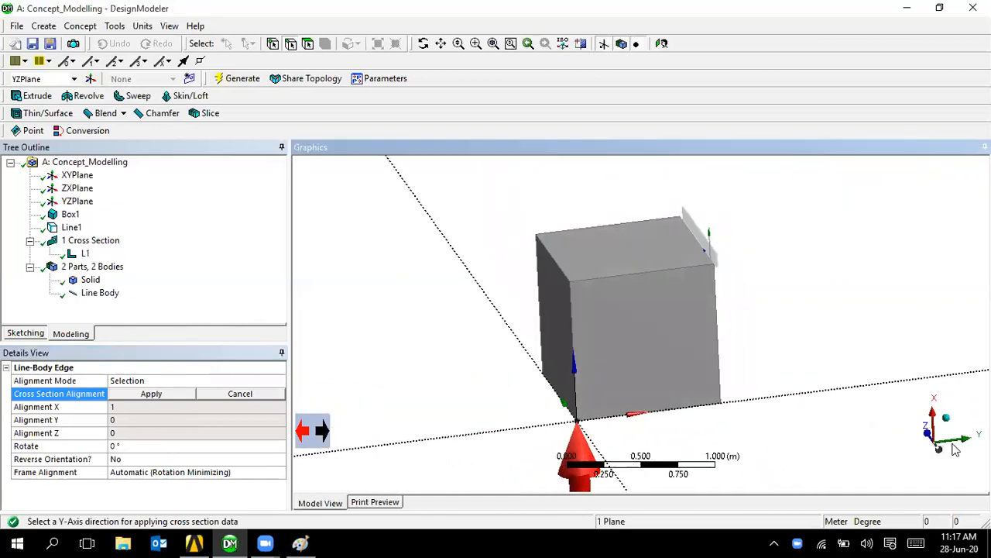
{"action": "left_click", "coordinate": [74, 176]}
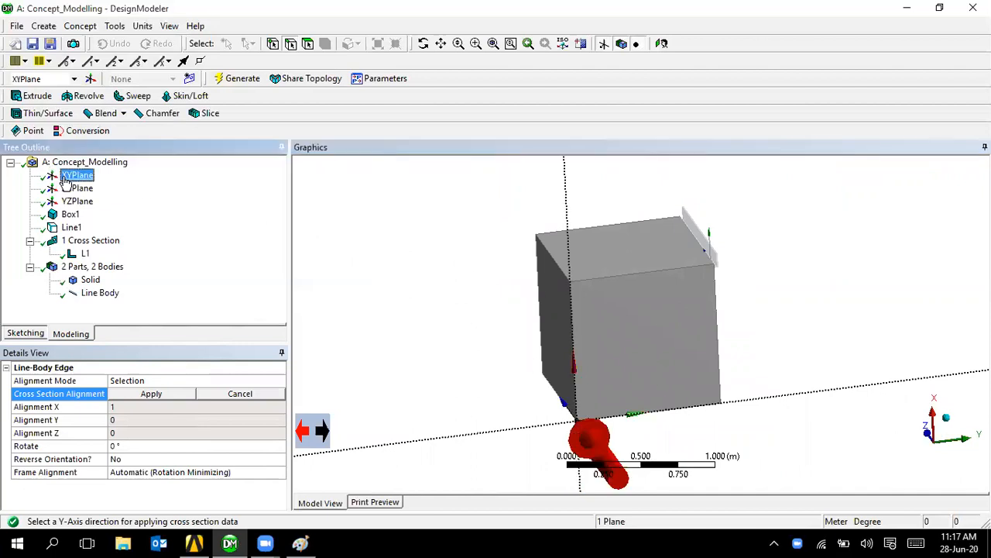
{"action": "left_click", "coordinate": [76, 188]}
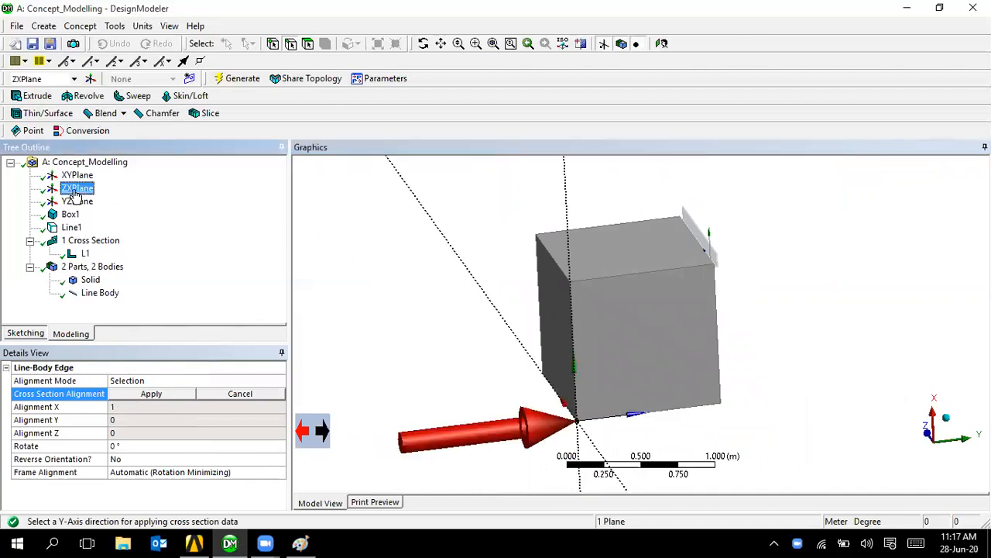
{"action": "left_click", "coordinate": [151, 394]}
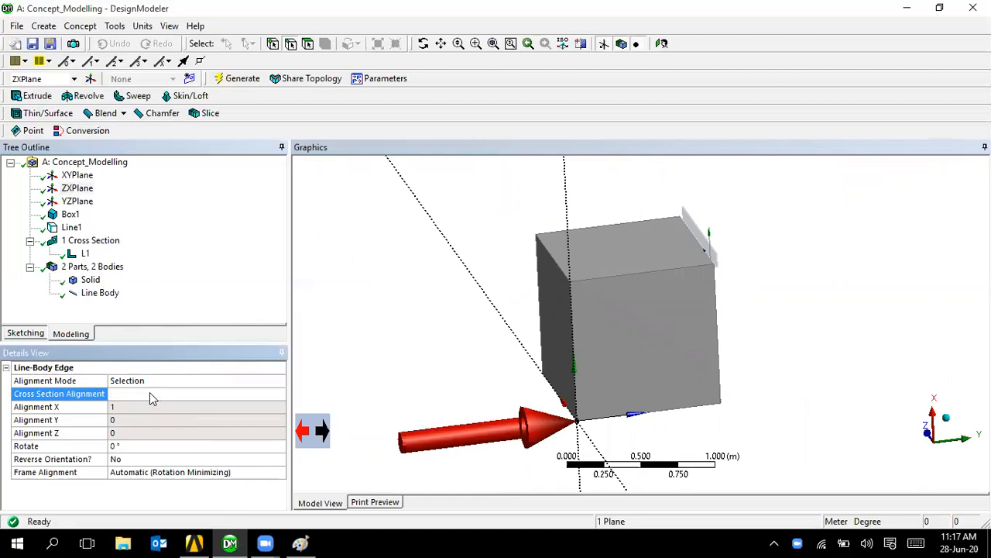
Step: Reverse the direction of the ZXPlane normal used for the line edge's cross section alignment and regenerate the model
{"action": "left_click", "coordinate": [151, 394]}
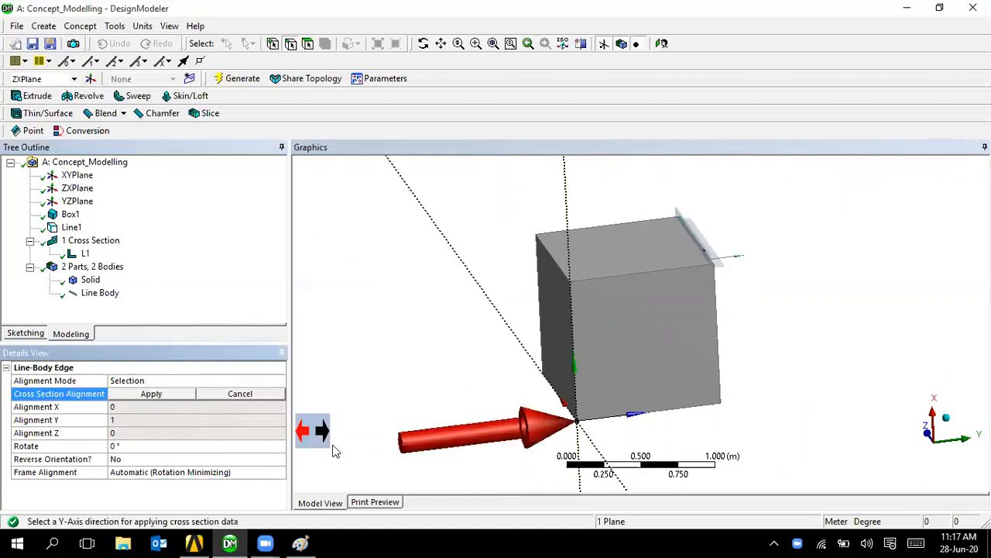
{"action": "left_click", "coordinate": [305, 436]}
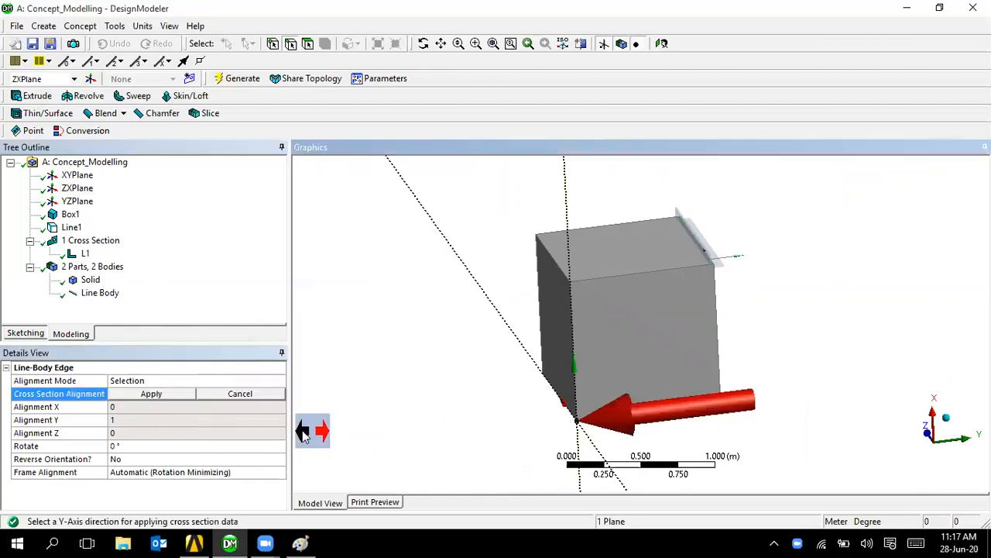
{"action": "left_click", "coordinate": [151, 394]}
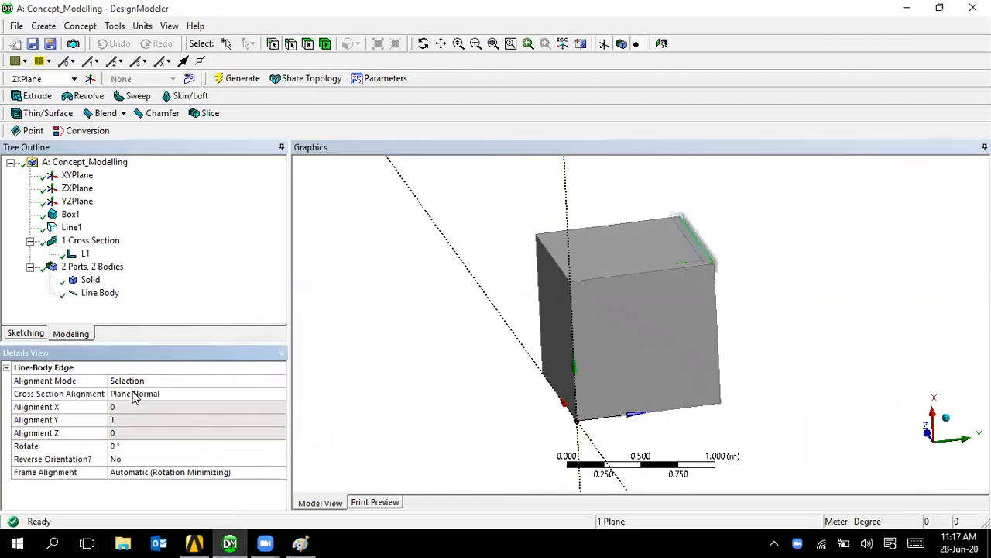
{"action": "left_click", "coordinate": [230, 83]}
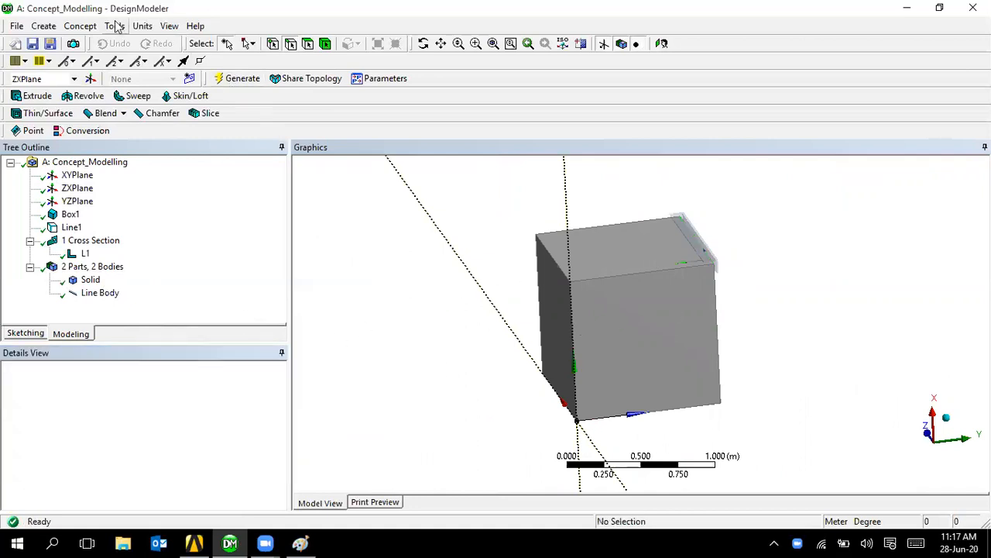
Step: Start a Lines From Edges feature using the box's top edge that meets the end of the first line
{"action": "left_click", "coordinate": [82, 26]}
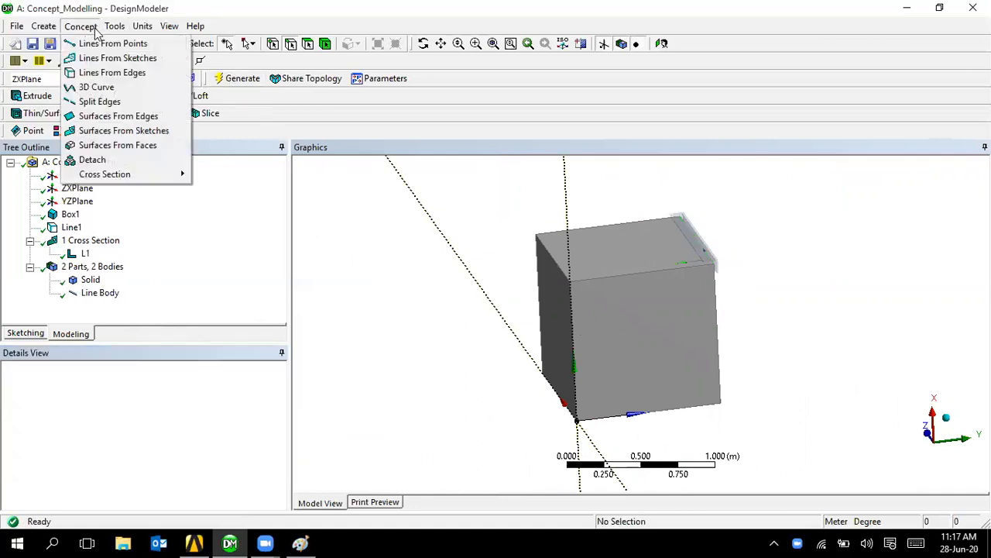
{"action": "left_click", "coordinate": [113, 74]}
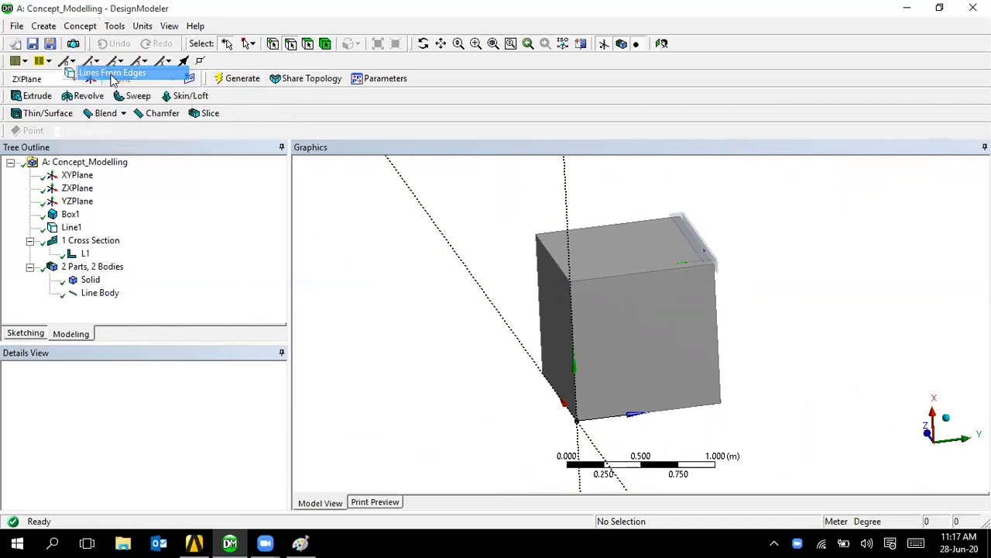
{"action": "left_click", "coordinate": [604, 275]}
{"action": "left_click", "coordinate": [131, 394]}
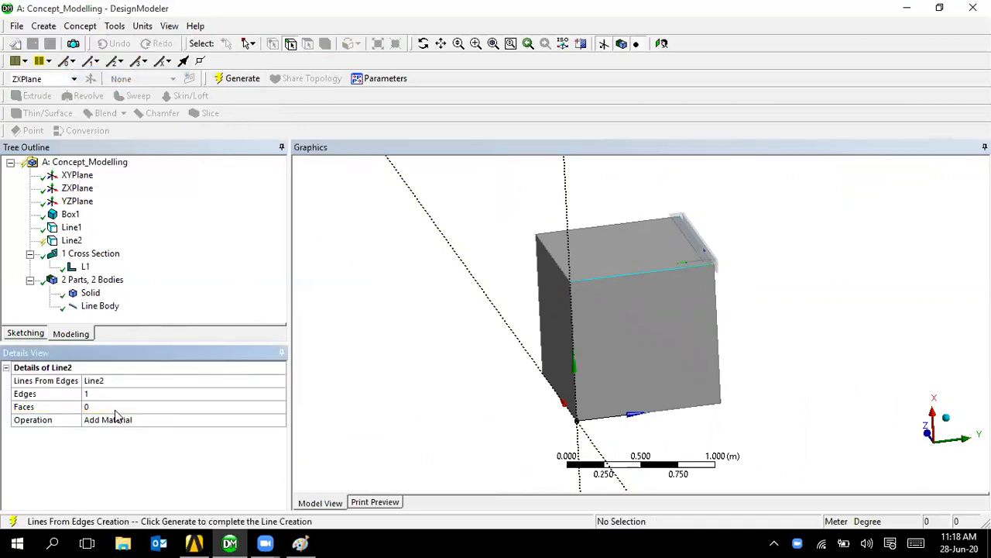
{"action": "left_click", "coordinate": [114, 408]}
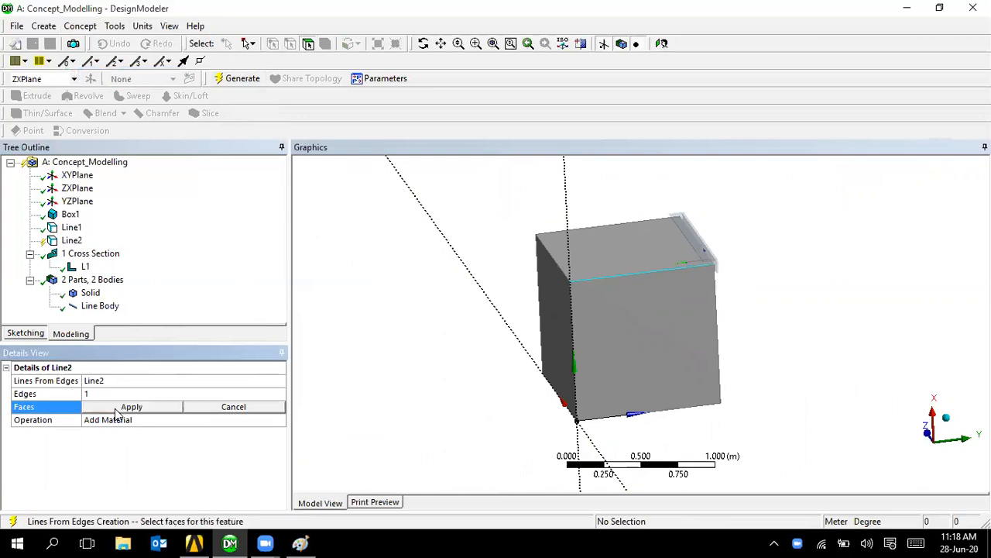
{"action": "left_click", "coordinate": [615, 311]}
{"action": "left_click", "coordinate": [665, 250], "text": "ctrl"}
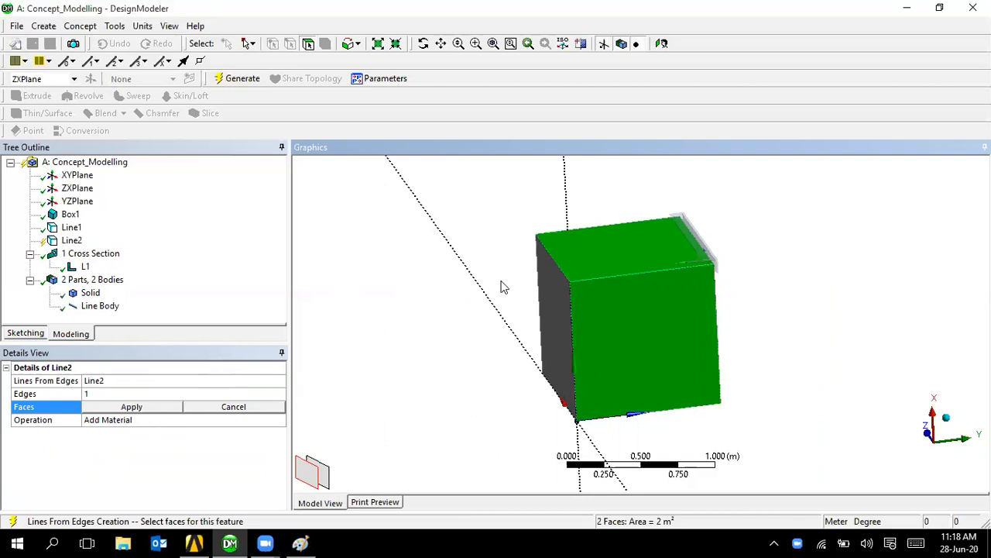
{"action": "left_click", "coordinate": [617, 351], "text": "ctrl"}
{"action": "left_click", "coordinate": [615, 265], "text": "ctrl"}
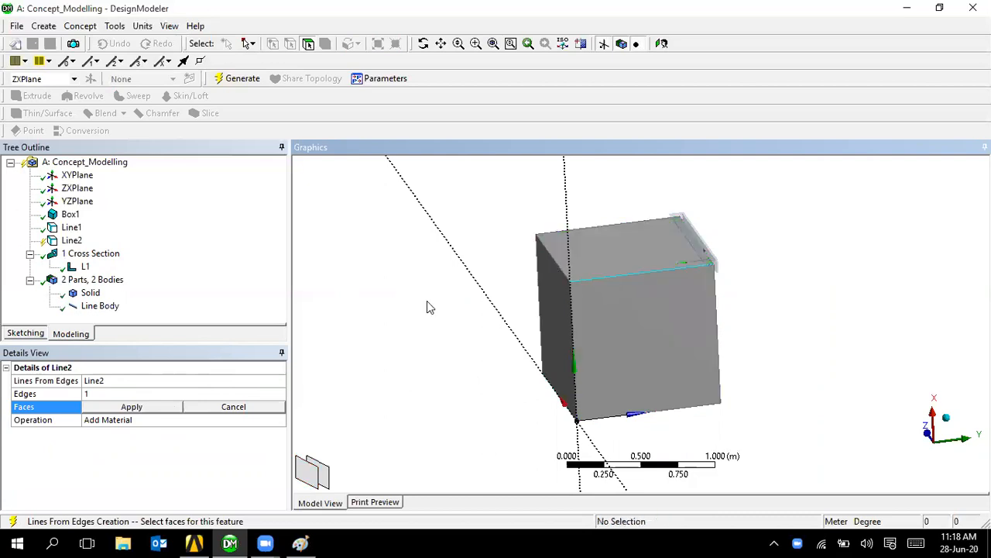
{"action": "left_click", "coordinate": [141, 408]}
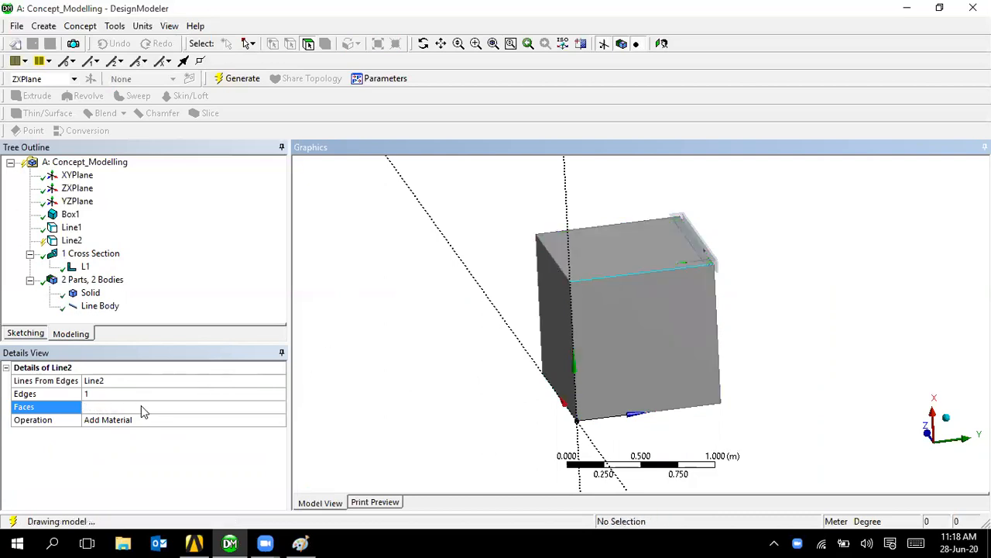
Step: Generate the second line feature and show the line body's details
{"action": "left_click", "coordinate": [240, 79]}
{"action": "middle_click_drag", "start_coordinate": [497, 316], "coordinate": [657, 321]}
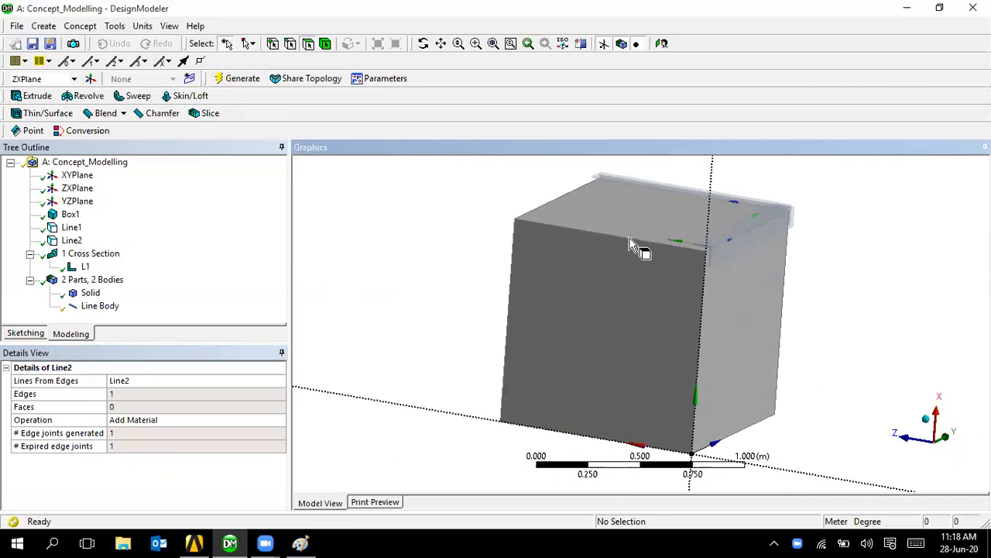
{"action": "left_click", "coordinate": [99, 306]}
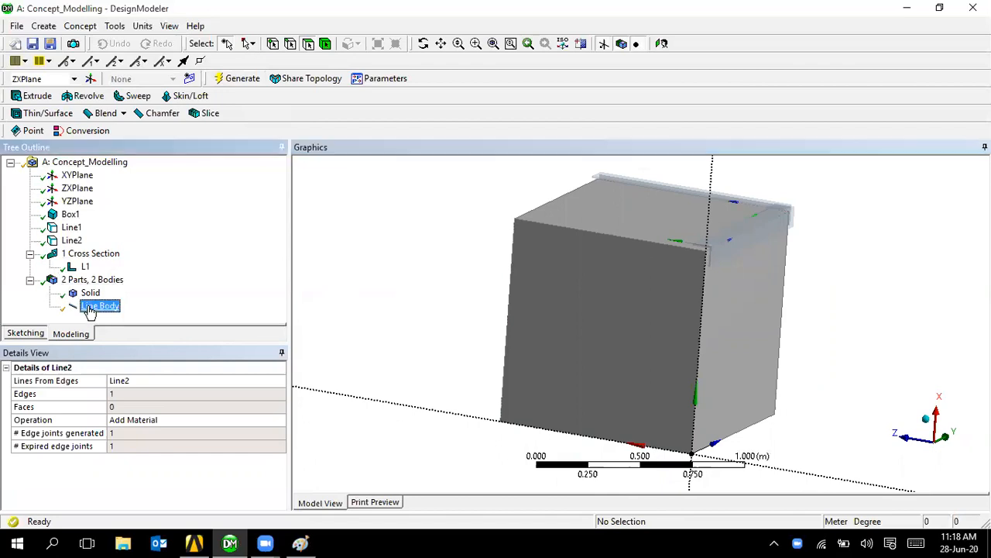
{"action": "left_click", "coordinate": [422, 310]}
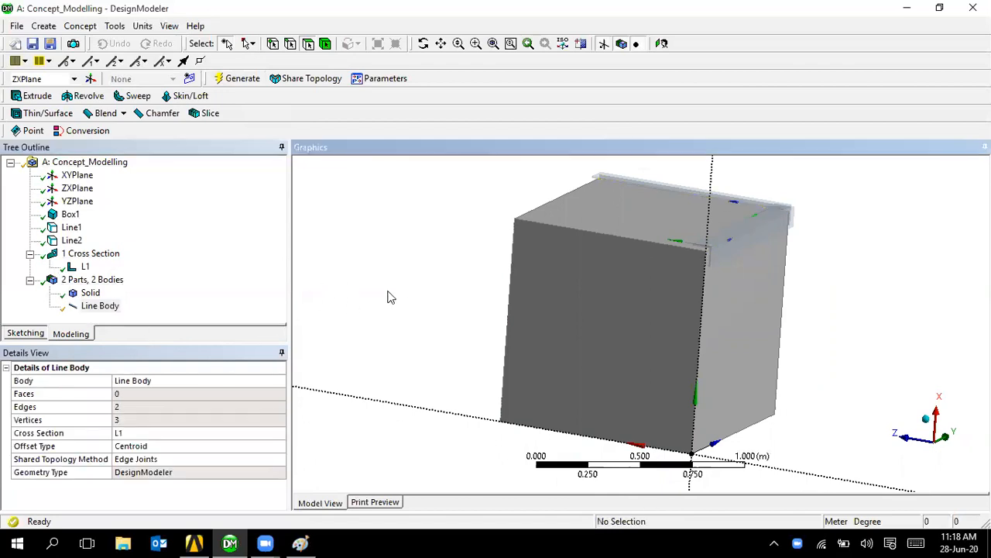
Step: Start a third Lines From Edges feature using the box's top edge opposite and parallel to the first line
{"action": "left_click", "coordinate": [80, 27]}
{"action": "left_click", "coordinate": [108, 73]}
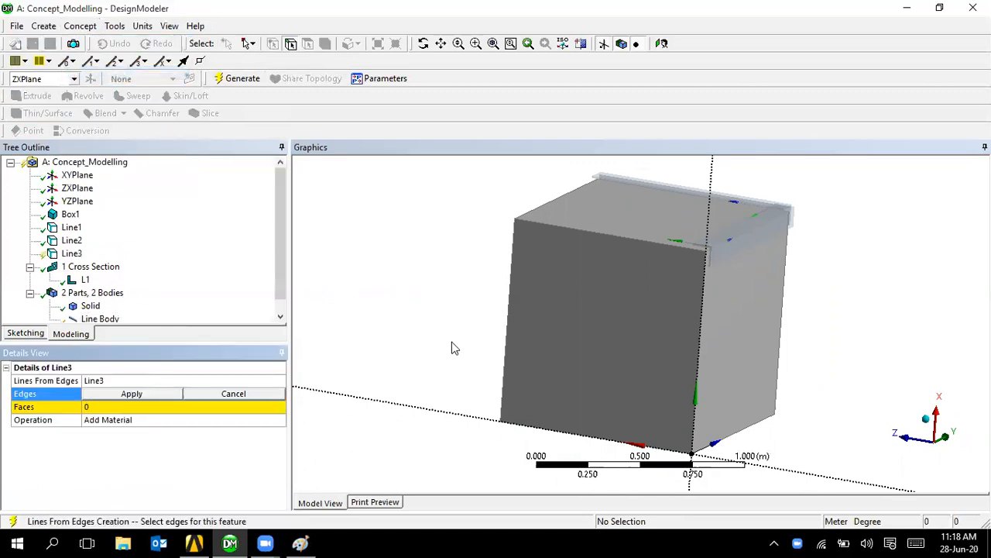
{"action": "left_click", "coordinate": [603, 238]}
{"action": "left_click", "coordinate": [156, 393]}
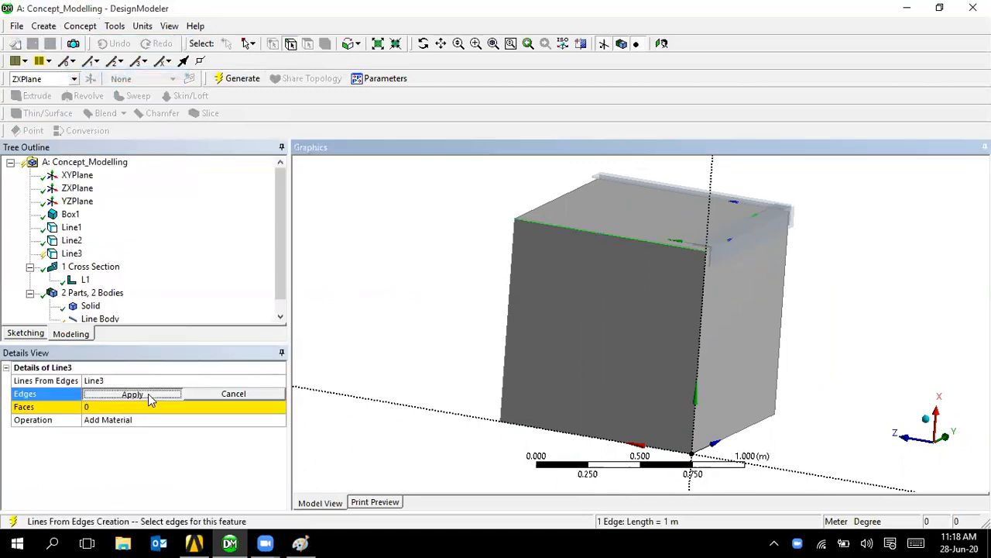
Step: Add the box's top face and the side face adjoining the chosen edge to Line3 and generate it
{"action": "left_click", "coordinate": [112, 406]}
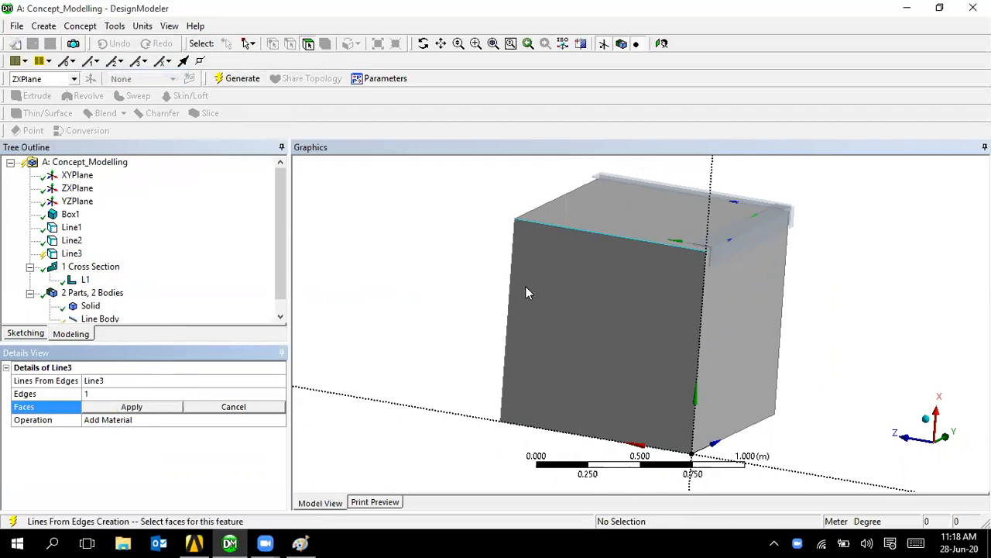
{"action": "left_click", "coordinate": [661, 216]}
{"action": "left_click", "coordinate": [608, 275], "text": "ctrl"}
{"action": "left_click", "coordinate": [110, 407]}
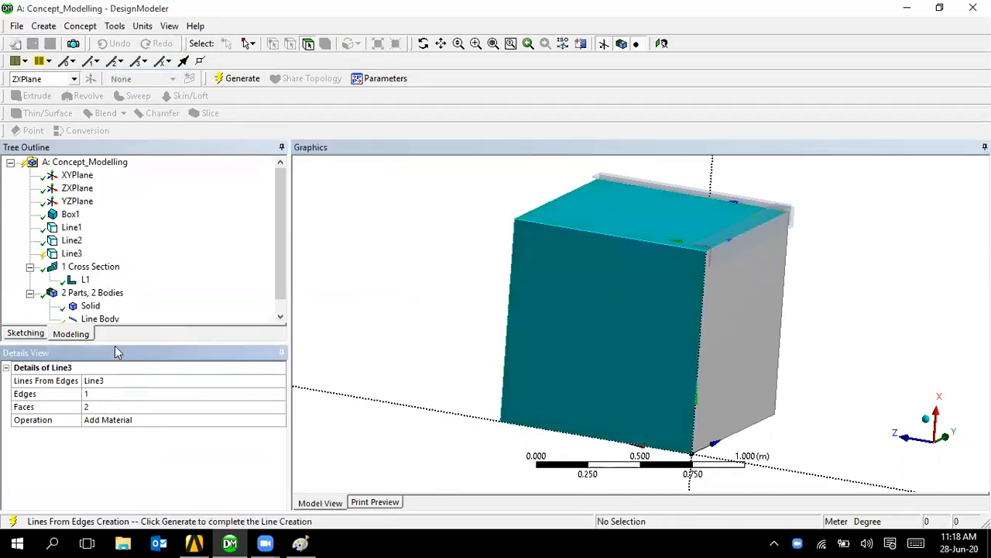
{"action": "left_click", "coordinate": [236, 79]}
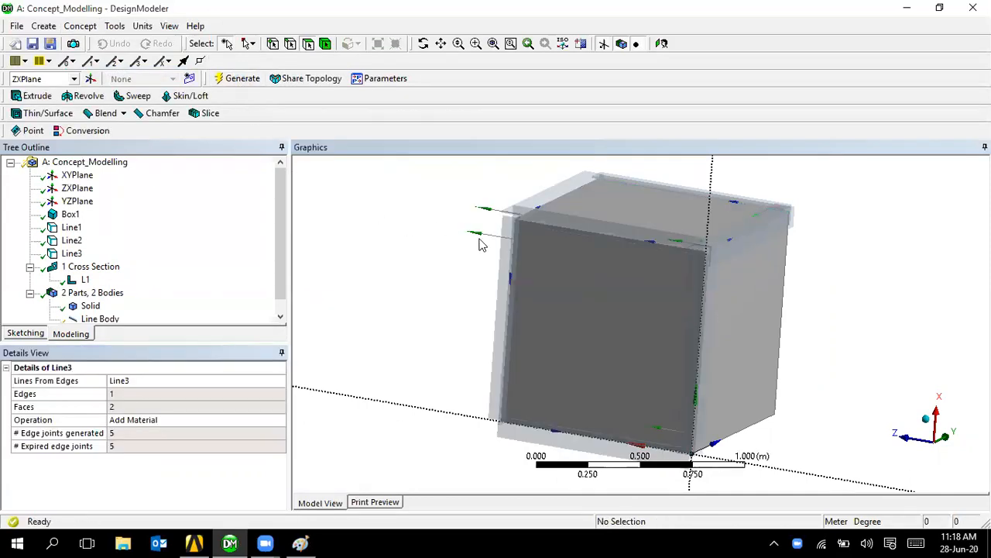
{"action": "middle_click_drag", "start_coordinate": [402, 273], "coordinate": [465, 259]}
Step: Edit Line3 to keep its single edge, remove both faces from its selection, and regenerate it
{"action": "right_click", "coordinate": [72, 253]}
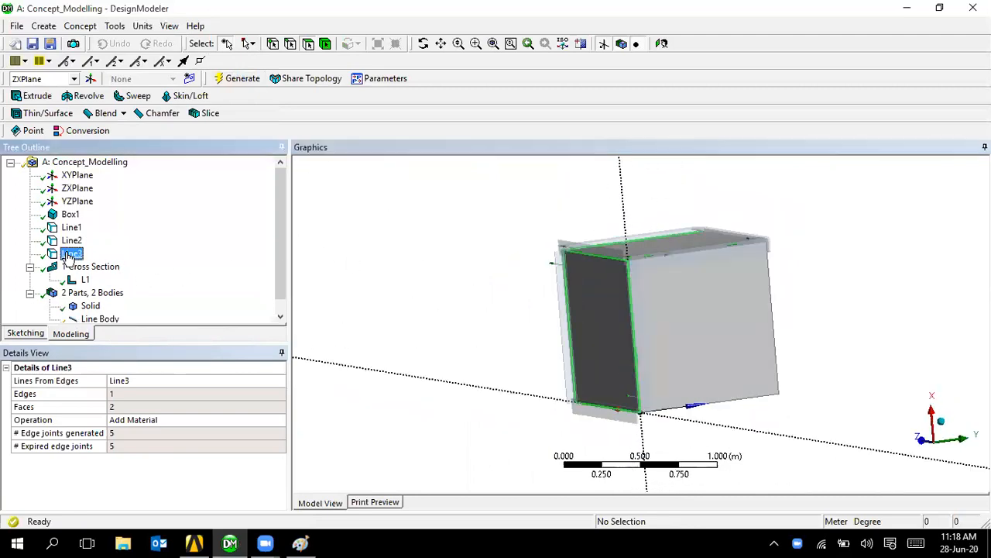
{"action": "left_click", "coordinate": [113, 260]}
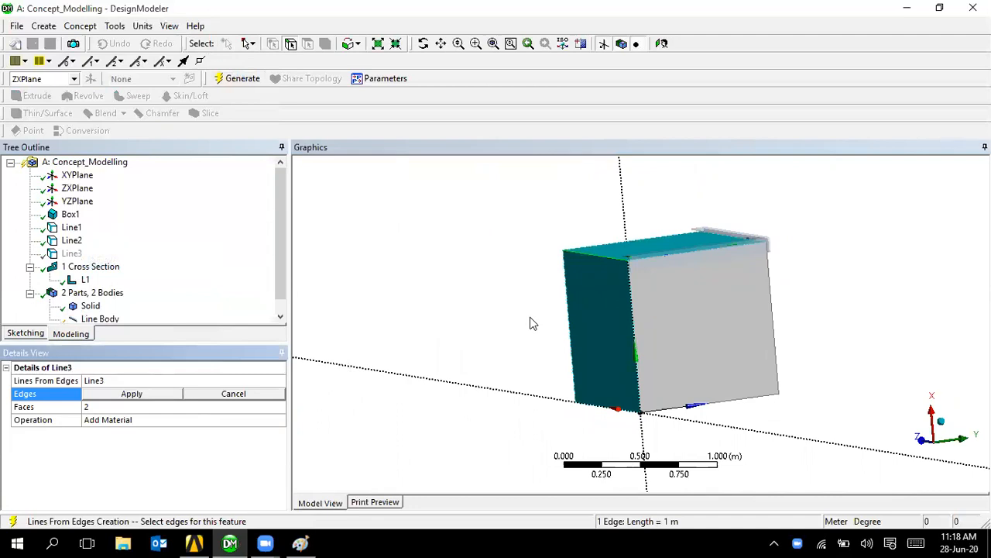
{"action": "middle_click_drag", "start_coordinate": [532, 323], "coordinate": [573, 334]}
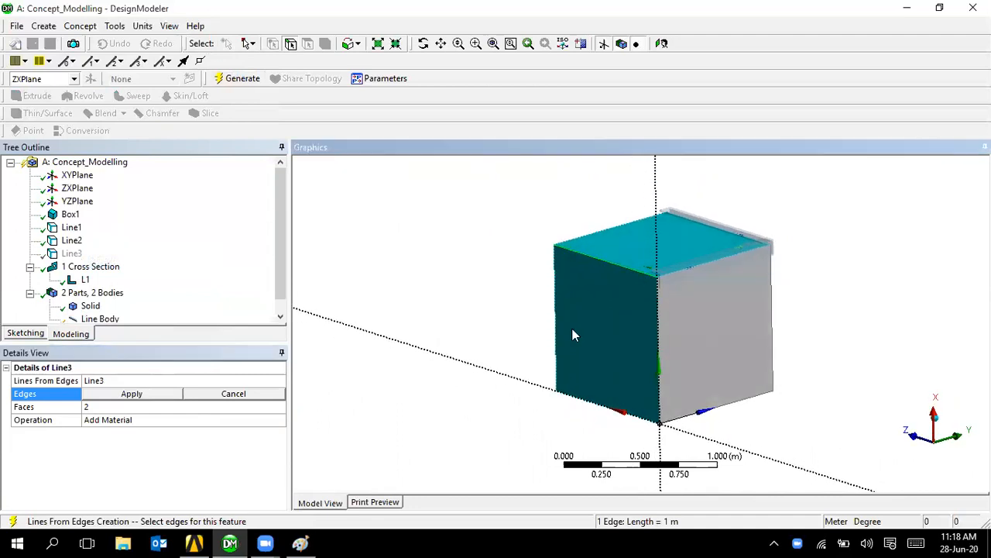
{"action": "left_click", "coordinate": [145, 395]}
{"action": "left_click", "coordinate": [120, 406]}
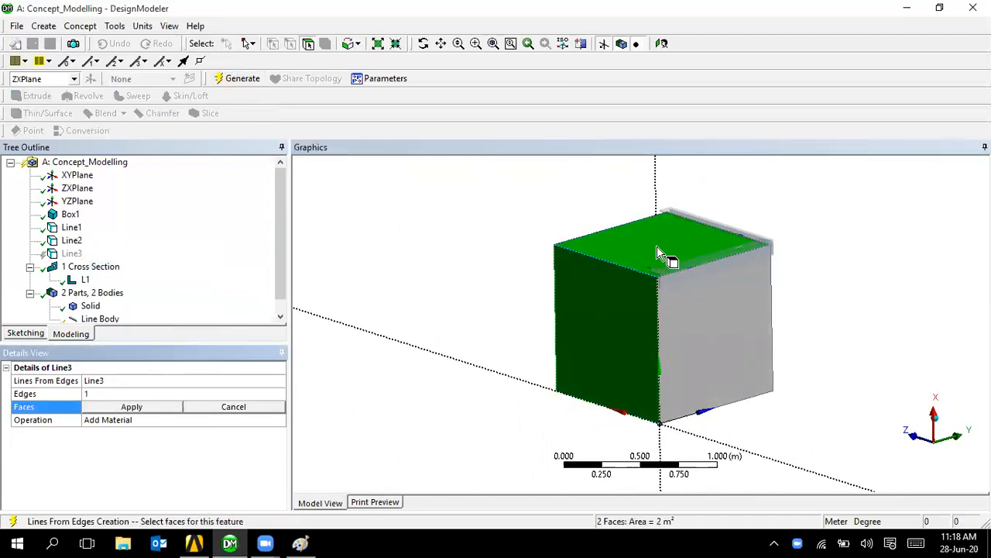
{"action": "left_click", "coordinate": [542, 313]}
{"action": "left_click", "coordinate": [131, 406]}
{"action": "left_click", "coordinate": [239, 78]}
{"action": "scroll", "coordinate": [420, 236], "scroll_direction": "up", "scroll_amount": 3}
{"action": "scroll", "coordinate": [421, 235], "scroll_direction": "down", "scroll_amount": 3}
{"action": "scroll", "coordinate": [136, 302], "scroll_direction": "down", "scroll_amount": 1}
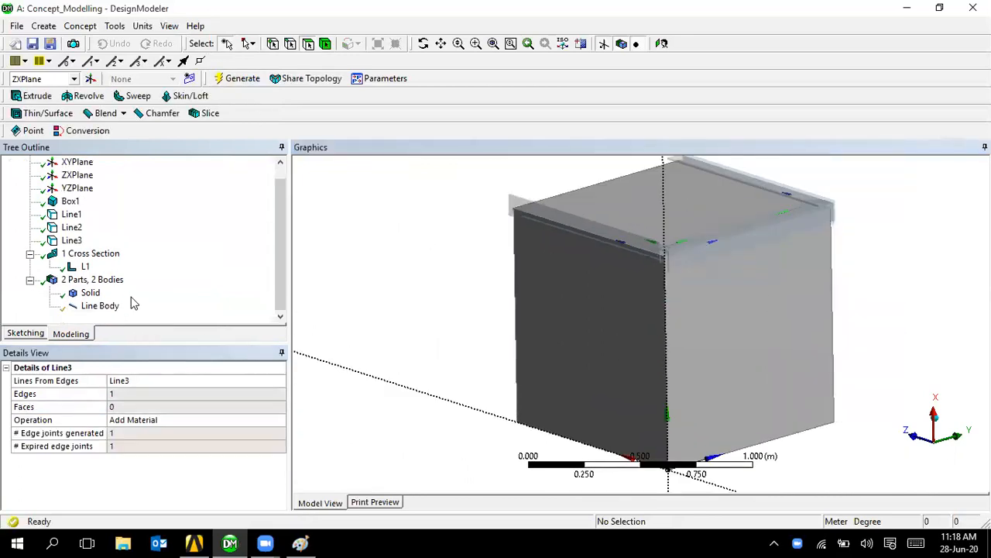
Step: Edit Line3 to use the Add Frozen operation and regenerate it as a separate line body
{"action": "left_click", "coordinate": [91, 307]}
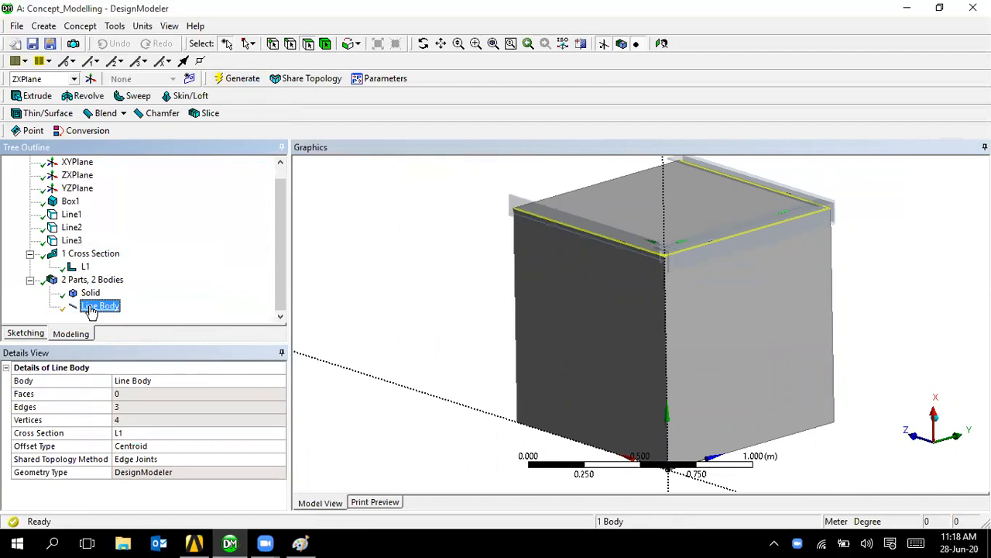
{"action": "left_click", "coordinate": [72, 241]}
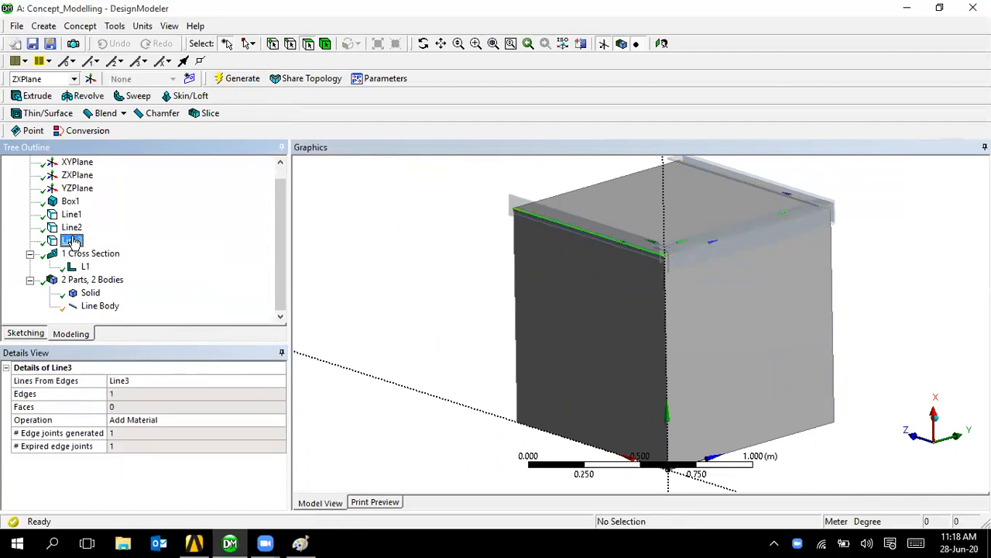
{"action": "right_click", "coordinate": [73, 241]}
{"action": "left_click", "coordinate": [101, 245]}
{"action": "left_click", "coordinate": [195, 393]}
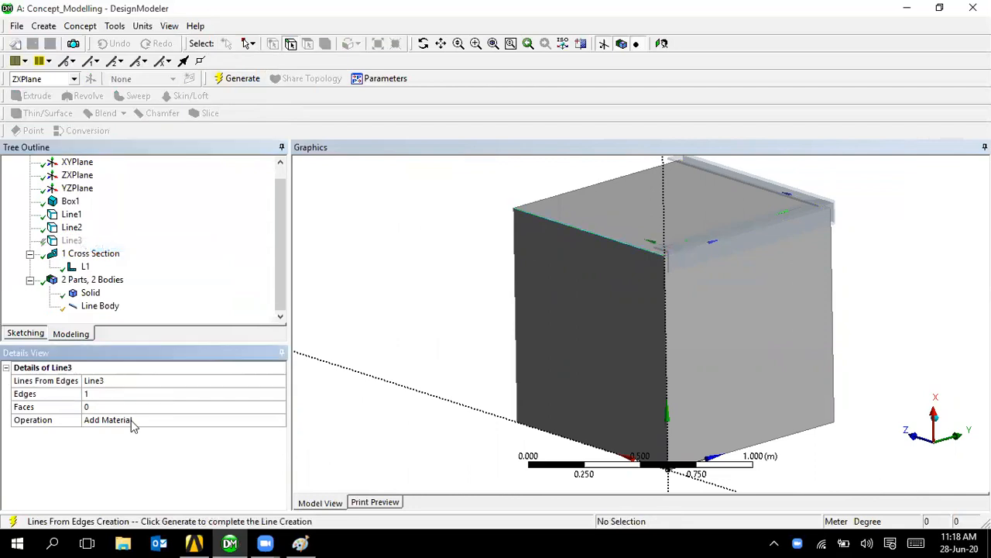
{"action": "left_click", "coordinate": [131, 420]}
{"action": "left_click", "coordinate": [237, 78]}
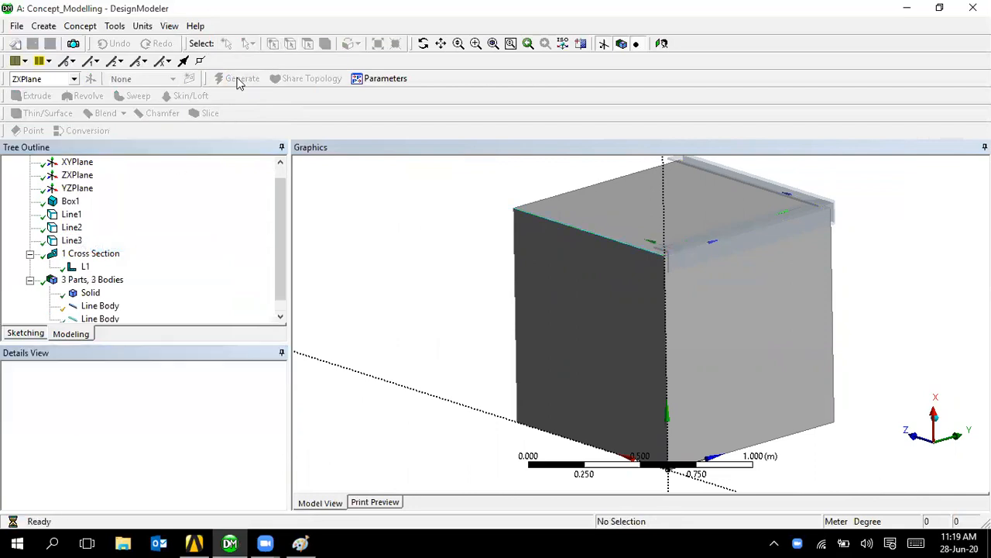
Step: Assign the L1 cross section to the line body created from Line3
{"action": "scroll", "coordinate": [99, 323], "scroll_direction": "down", "scroll_amount": 1}
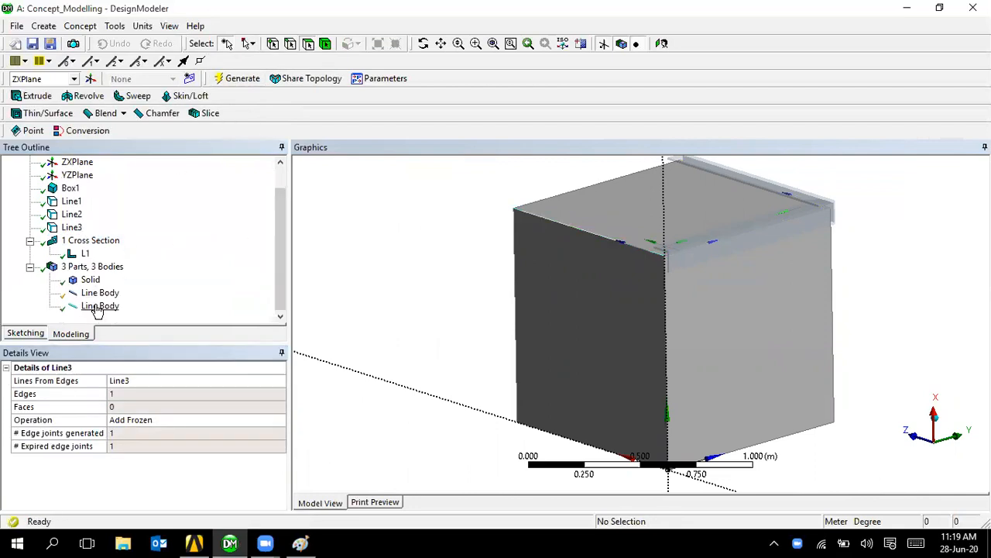
{"action": "left_click", "coordinate": [98, 306]}
{"action": "left_click", "coordinate": [143, 434]}
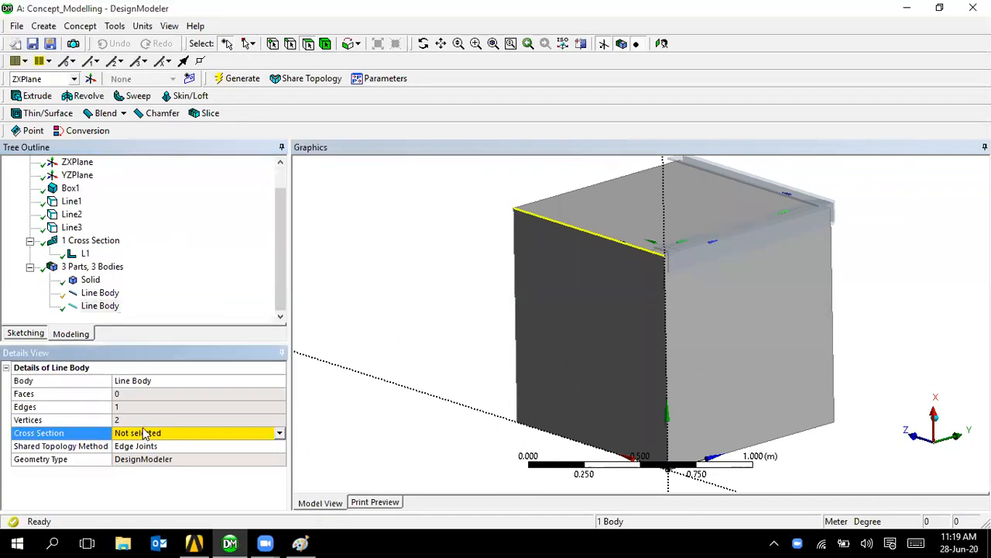
{"action": "left_click", "coordinate": [279, 433]}
{"action": "left_click", "coordinate": [261, 457]}
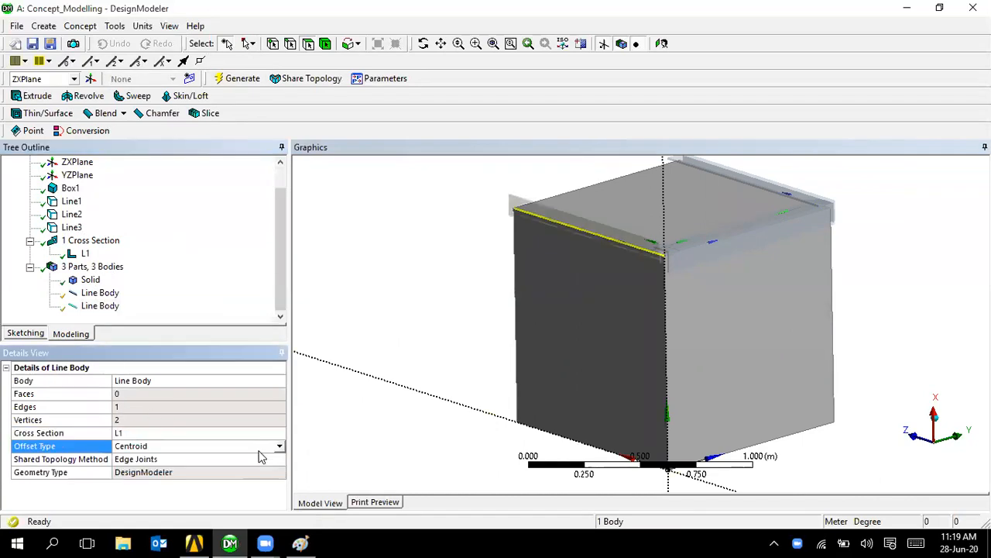
Step: Select the unaligned edge of the Line3 body and align its cross section to the ZXPlane normal
{"action": "right_click", "coordinate": [105, 307]}
{"action": "left_click", "coordinate": [141, 317]}
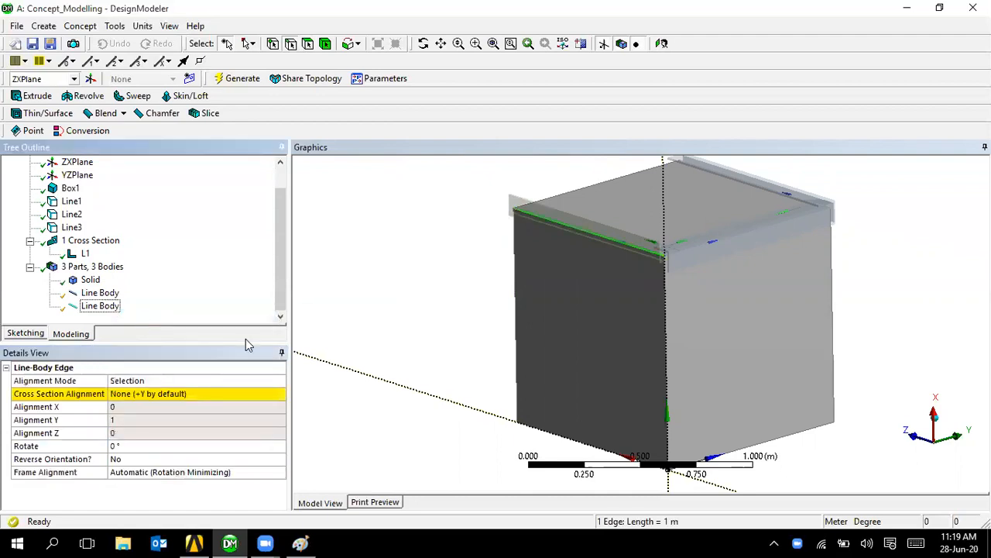
{"action": "left_click", "coordinate": [128, 395]}
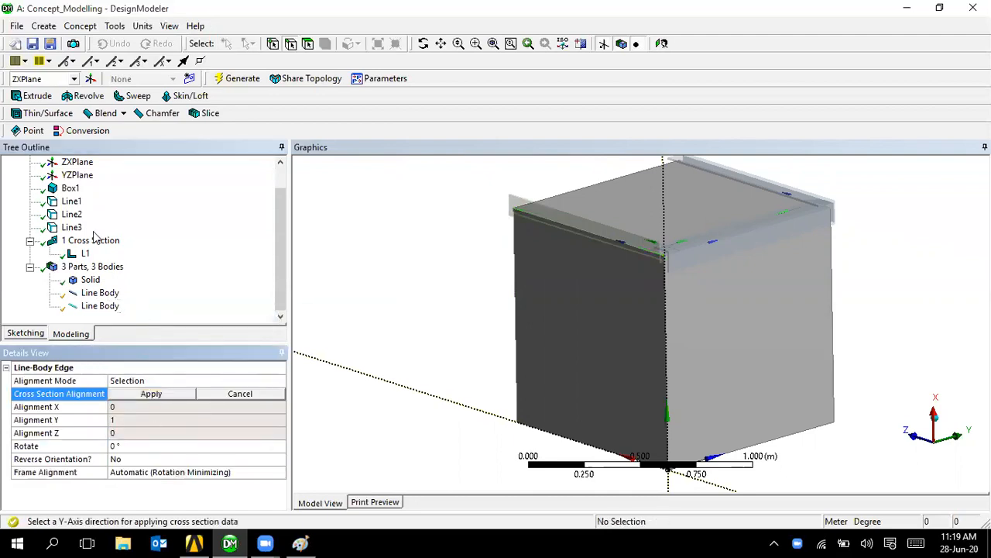
{"action": "scroll", "coordinate": [77, 175], "scroll_direction": "up", "scroll_amount": 1}
{"action": "left_click", "coordinate": [76, 177]}
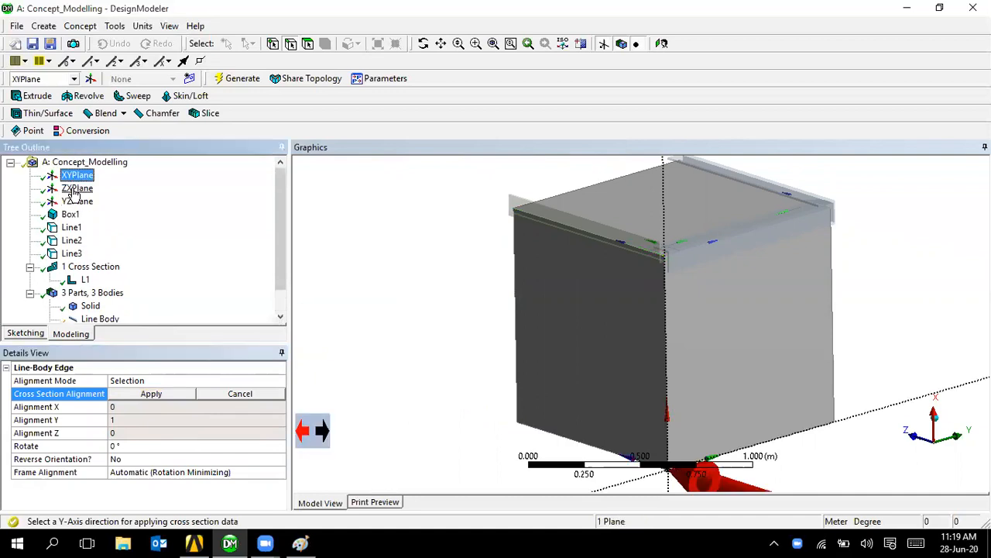
{"action": "left_click", "coordinate": [75, 188]}
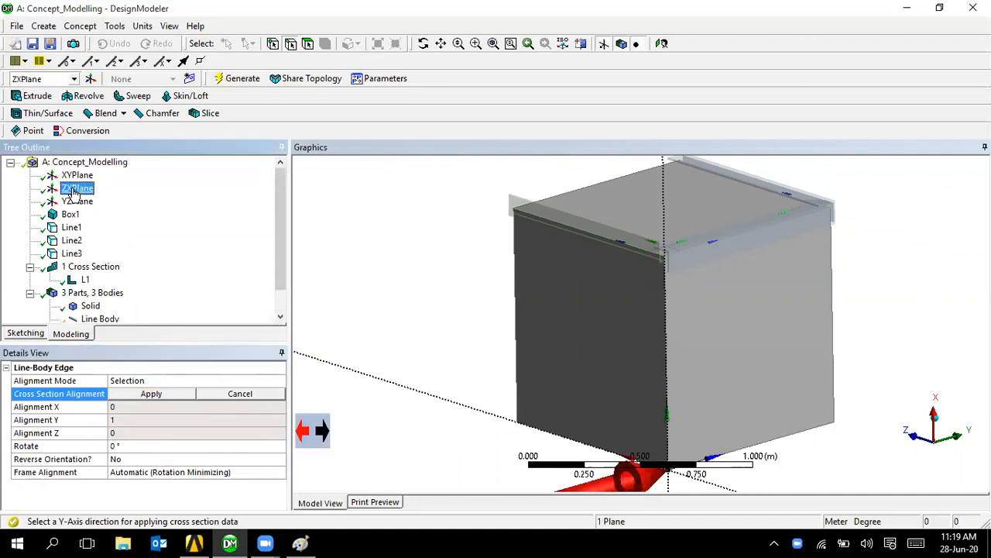
{"action": "left_click", "coordinate": [124, 397]}
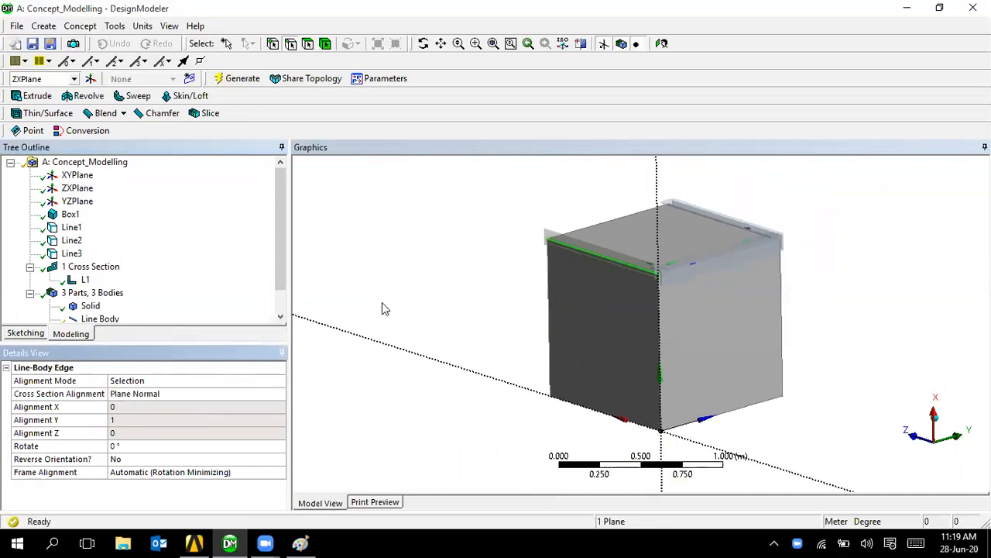
{"action": "scroll", "coordinate": [250, 280], "scroll_direction": "down", "scroll_amount": 1}
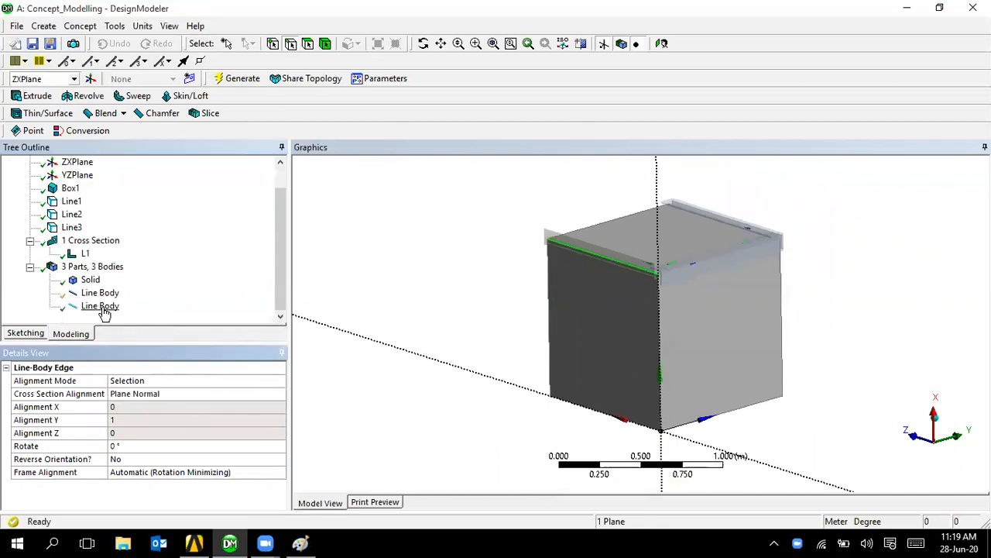
{"action": "middle_click_drag", "start_coordinate": [507, 272], "coordinate": [463, 272]}
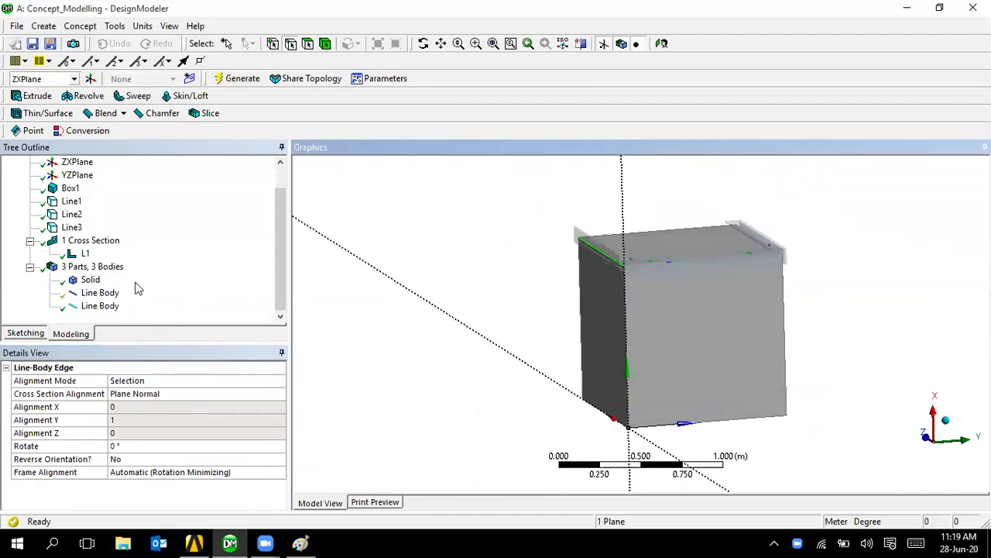
{"action": "left_click", "coordinate": [102, 306]}
{"action": "right_click", "coordinate": [101, 309]}
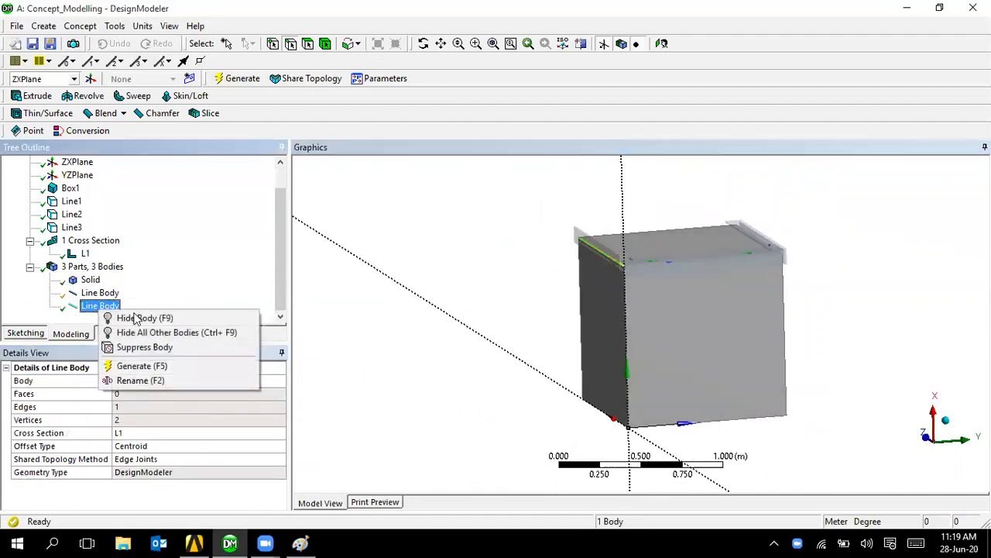
{"action": "left_click", "coordinate": [172, 273]}
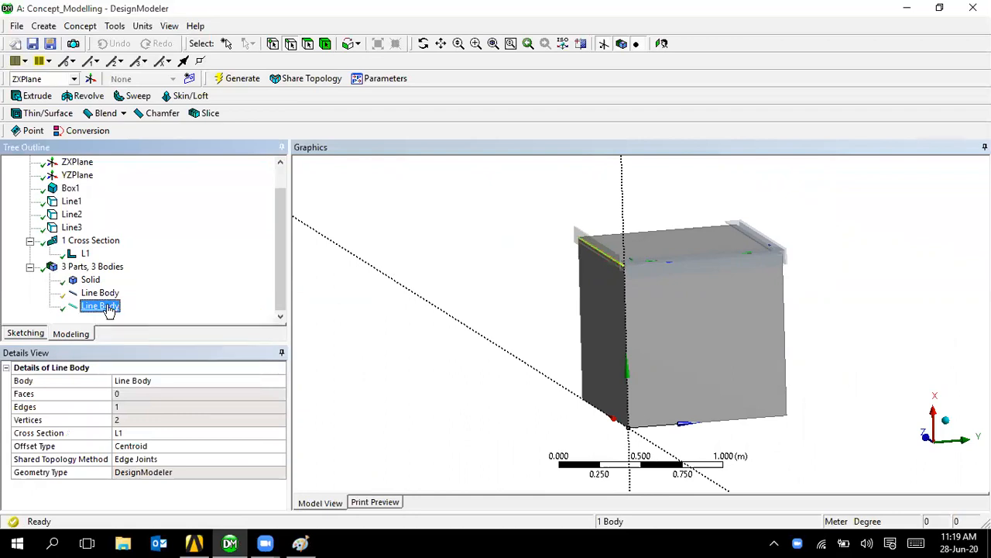
{"action": "right_click", "coordinate": [109, 309]}
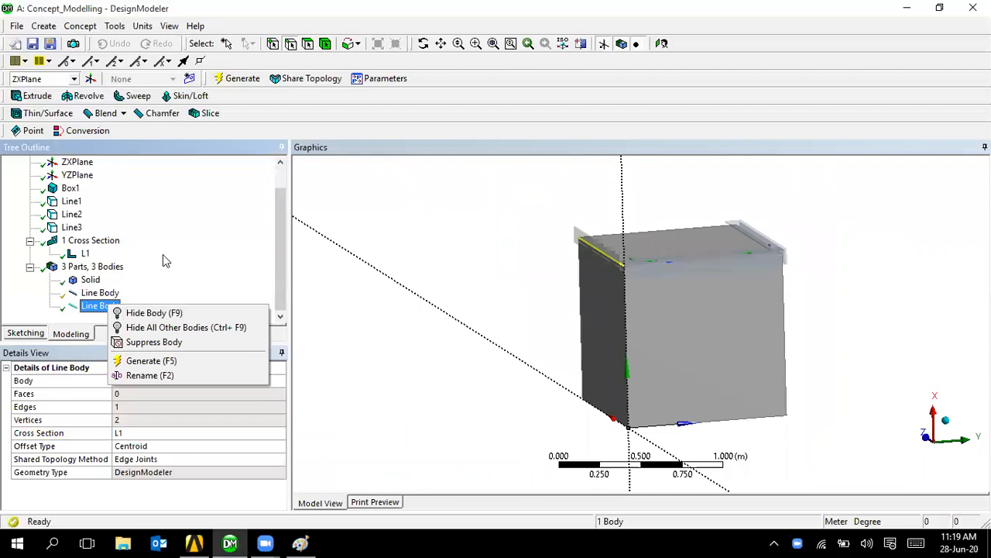
Step: Reopen Line3's selections for editing, keep its single edge with Add Frozen, and regenerate it
{"action": "left_click", "coordinate": [69, 232]}
{"action": "right_click", "coordinate": [78, 230]}
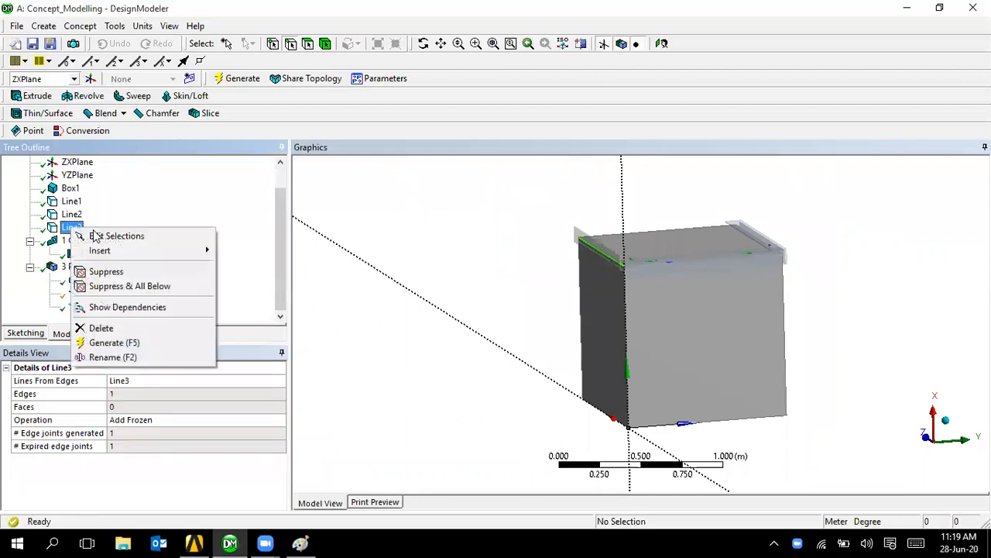
{"action": "left_click", "coordinate": [116, 232]}
{"action": "left_click", "coordinate": [131, 394]}
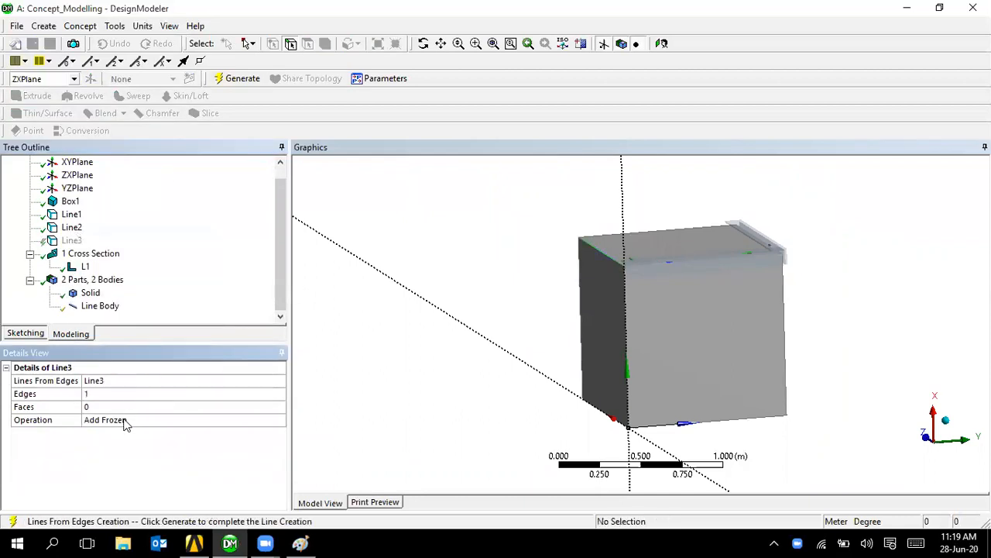
{"action": "left_click", "coordinate": [237, 78]}
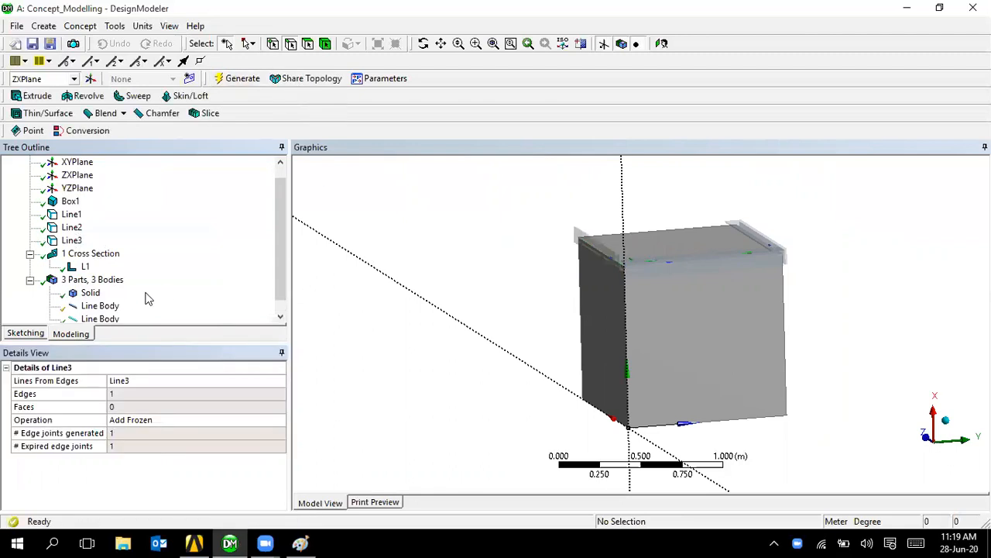
Step: Set the Shared Topology Method of the Line3 body to None
{"action": "scroll", "coordinate": [128, 302], "scroll_direction": "down", "scroll_amount": 1}
{"action": "left_click", "coordinate": [101, 306]}
{"action": "right_click", "coordinate": [107, 306]}
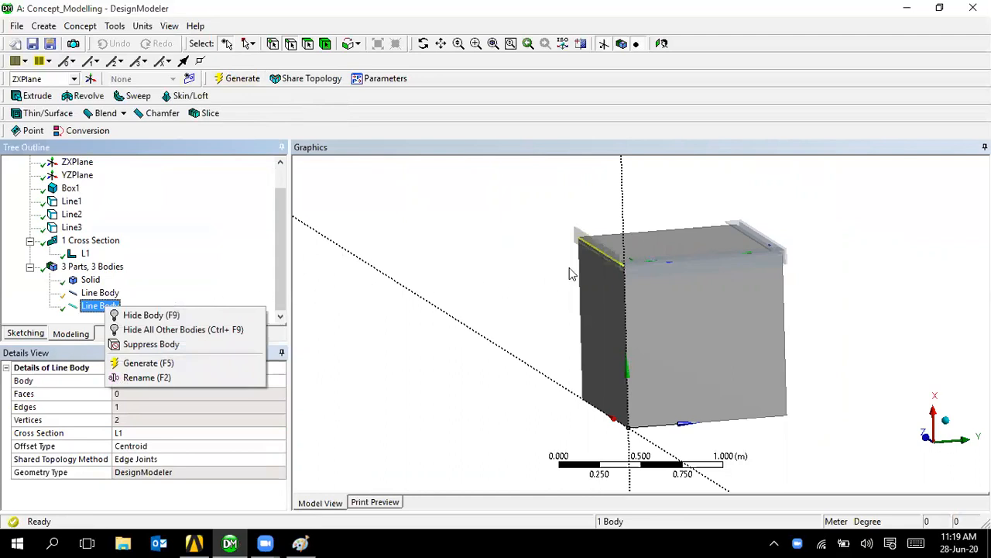
{"action": "left_click", "coordinate": [474, 295]}
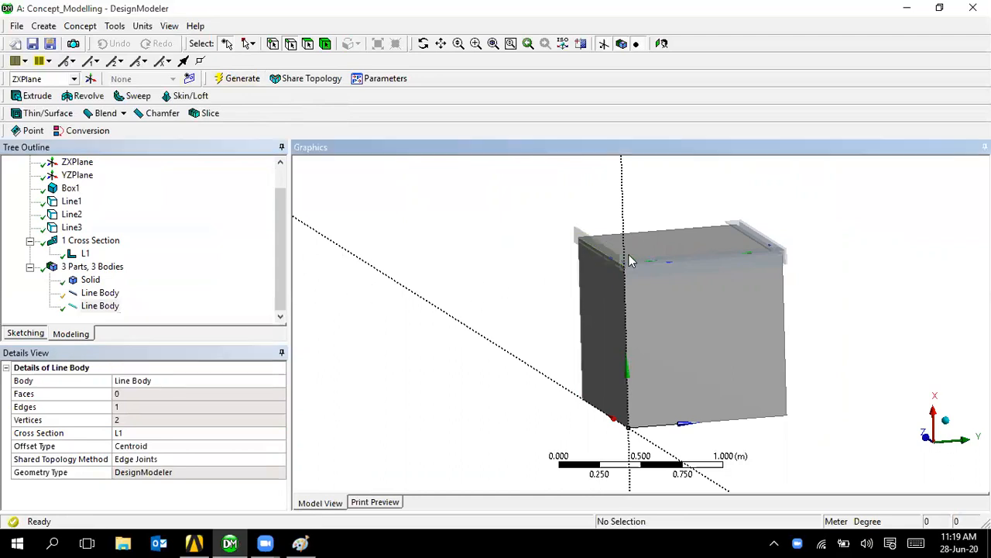
{"action": "left_click", "coordinate": [186, 459]}
{"action": "left_click", "coordinate": [279, 458]}
{"action": "left_click", "coordinate": [256, 485]}
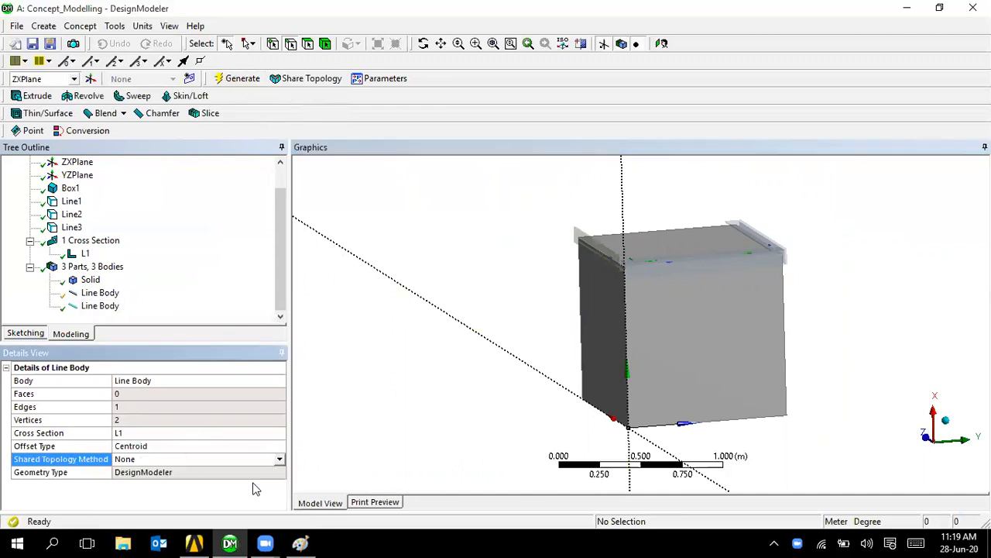
{"action": "left_click", "coordinate": [101, 292]}
{"action": "right_click", "coordinate": [97, 294]}
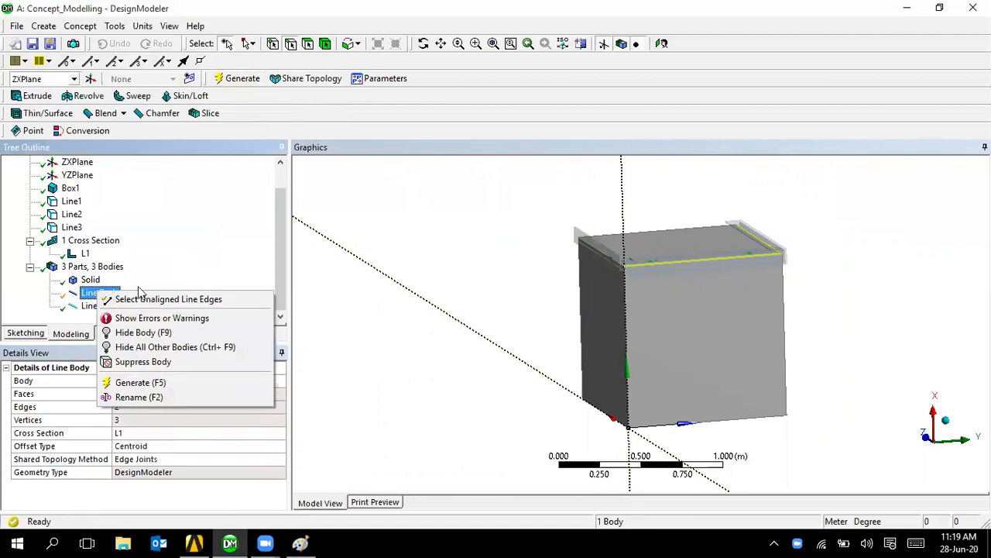
{"action": "left_click", "coordinate": [369, 371]}
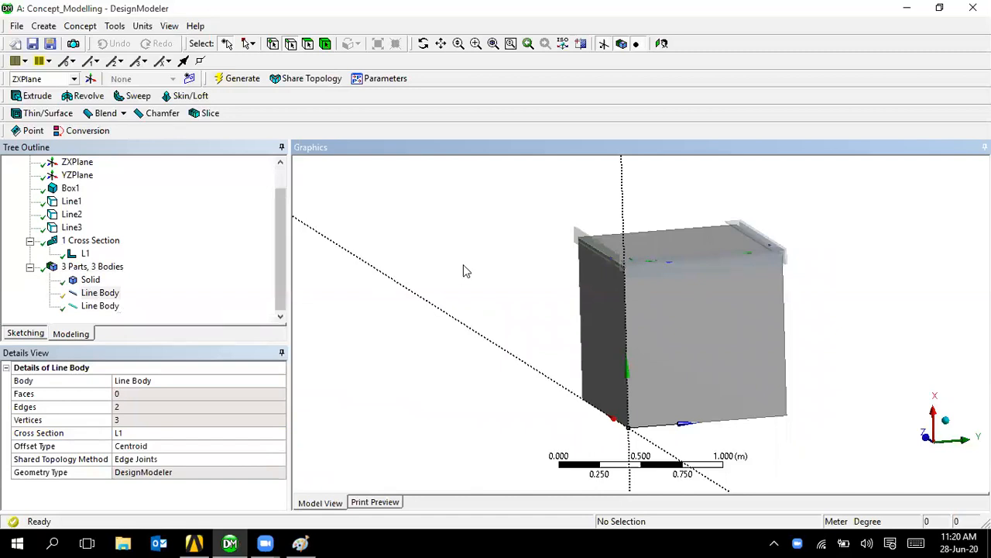
Step: Delete the Line3 feature from the model
{"action": "middle_click_drag", "start_coordinate": [638, 246], "coordinate": [662, 311]}
{"action": "left_click", "coordinate": [72, 227]}
{"action": "right_click", "coordinate": [72, 227]}
{"action": "left_click", "coordinate": [190, 322]}
{"action": "left_click", "coordinate": [427, 329]}
Step: Create and generate a new Lines From Edges feature from the box's top edge that the deleted line used
{"action": "middle_click_drag", "start_coordinate": [395, 290], "coordinate": [481, 270]}
{"action": "left_click", "coordinate": [587, 265]}
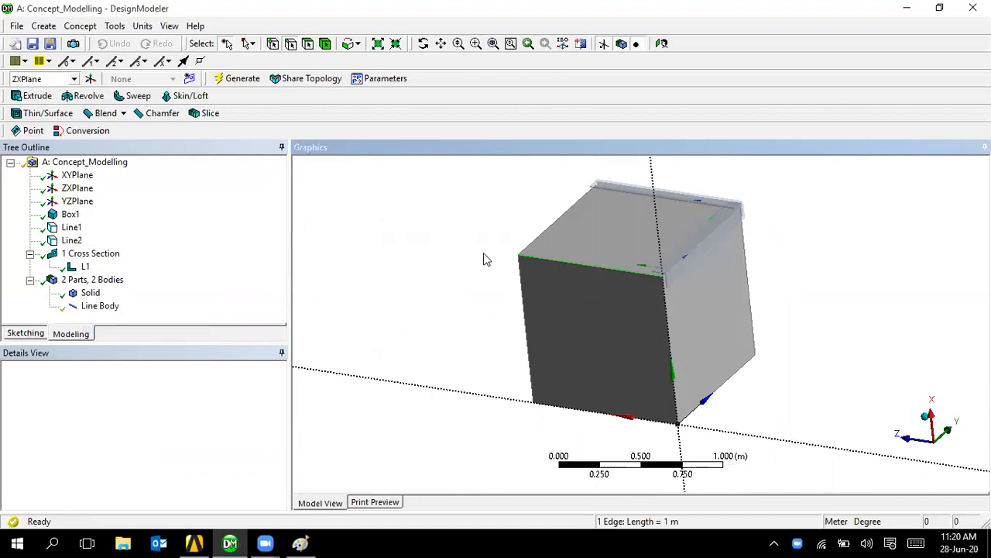
{"action": "left_click", "coordinate": [82, 26]}
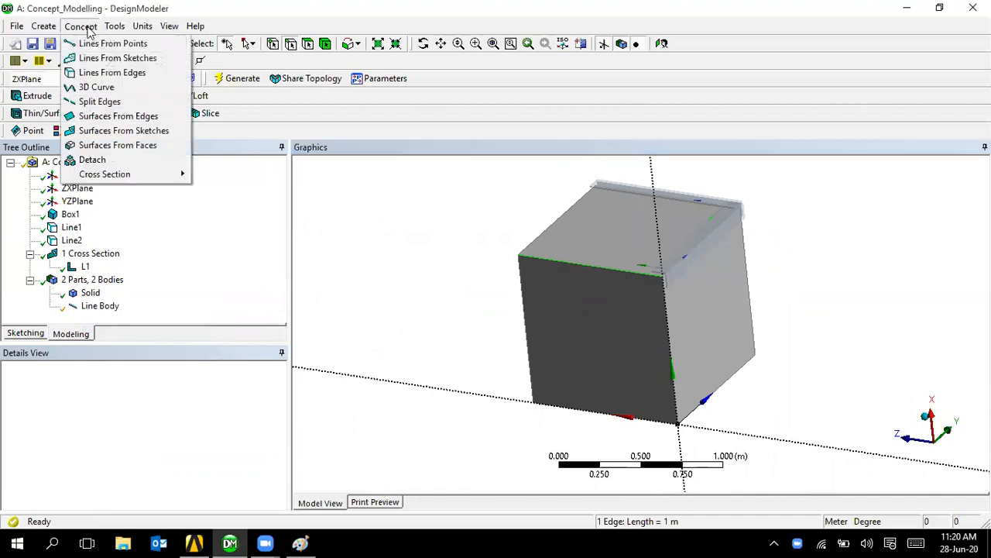
{"action": "left_click", "coordinate": [99, 72]}
{"action": "left_click", "coordinate": [134, 394]}
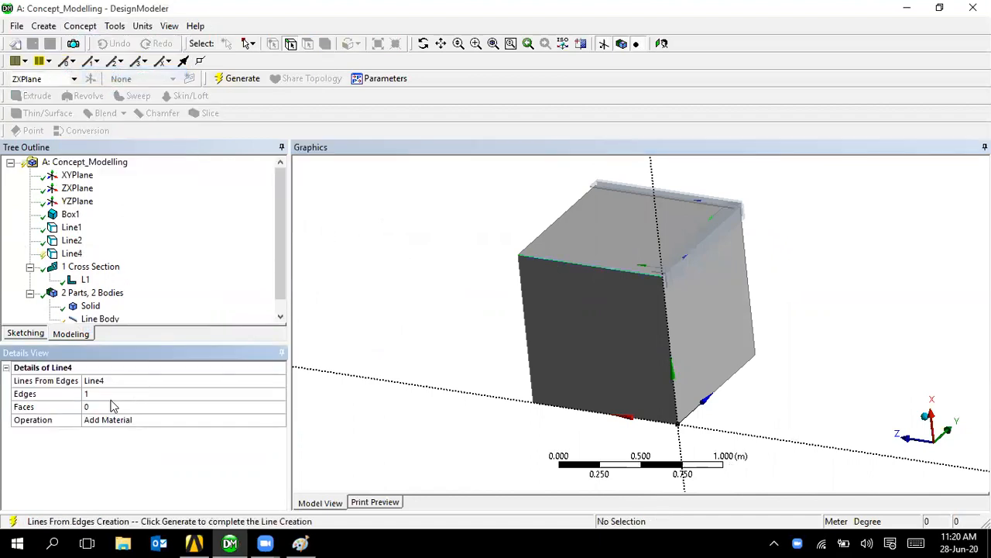
{"action": "left_click", "coordinate": [255, 78]}
{"action": "middle_click_drag", "start_coordinate": [398, 279], "coordinate": [242, 275]}
{"action": "scroll", "coordinate": [242, 275], "scroll_direction": "down", "scroll_amount": 1}
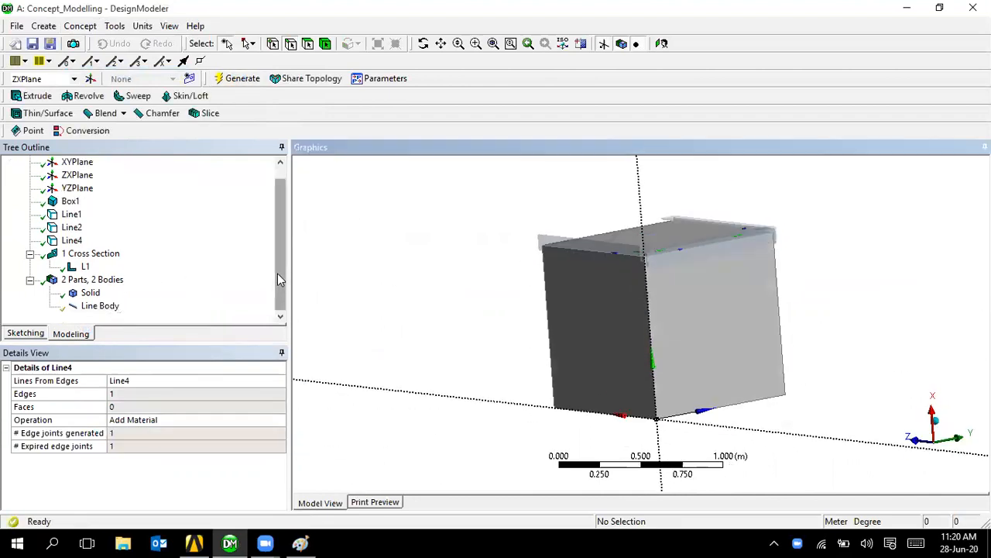
Step: Change Line4's operation to Add Frozen and regenerate it as a separate line body
{"action": "left_click", "coordinate": [71, 240]}
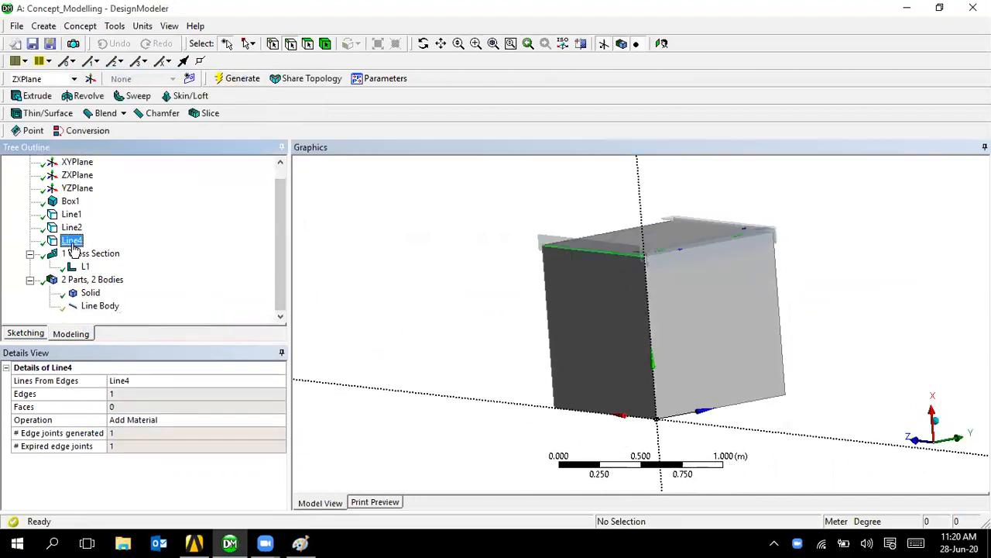
{"action": "left_click", "coordinate": [164, 423]}
{"action": "double_click", "coordinate": [165, 423]}
{"action": "left_click", "coordinate": [243, 79]}
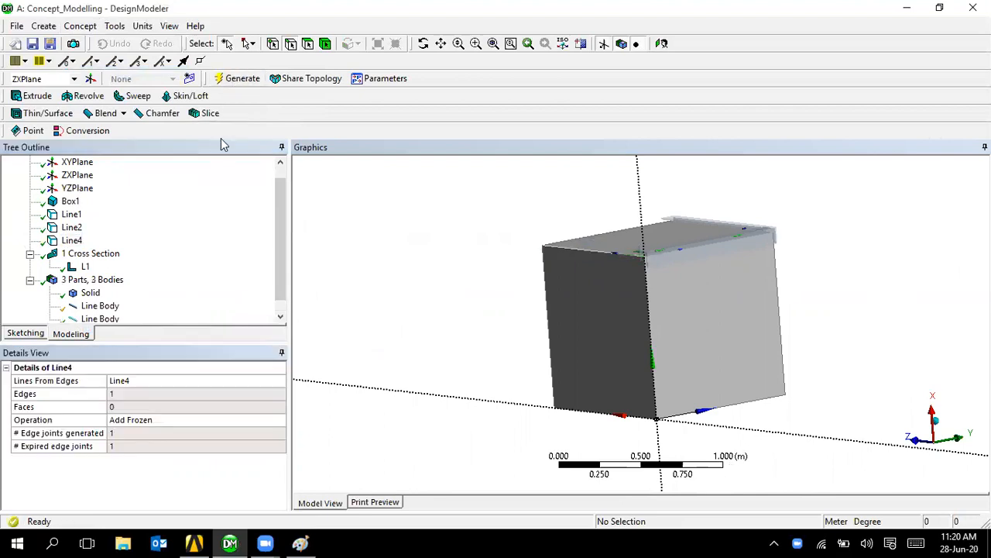
Step: Assign the L1 cross section to the line body created from Line4
{"action": "scroll", "coordinate": [286, 245], "scroll_direction": "down", "scroll_amount": 1}
{"action": "left_click", "coordinate": [100, 306]}
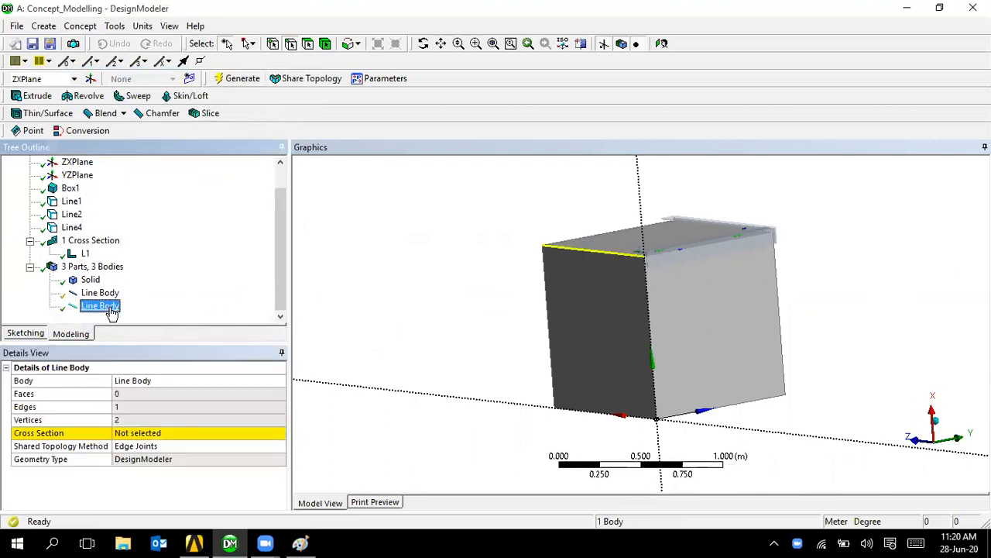
{"action": "left_click", "coordinate": [148, 433]}
{"action": "left_click", "coordinate": [280, 433]}
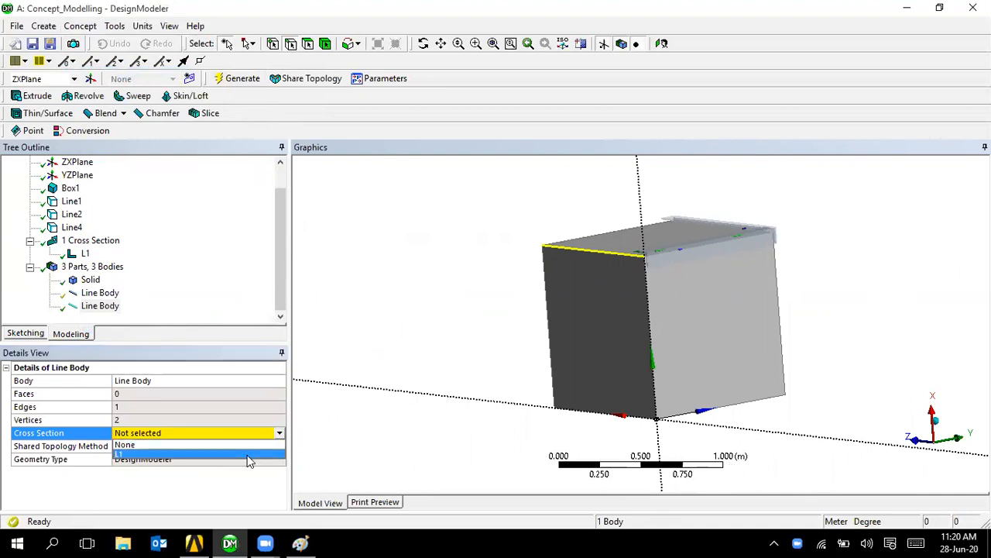
{"action": "left_click", "coordinate": [248, 458]}
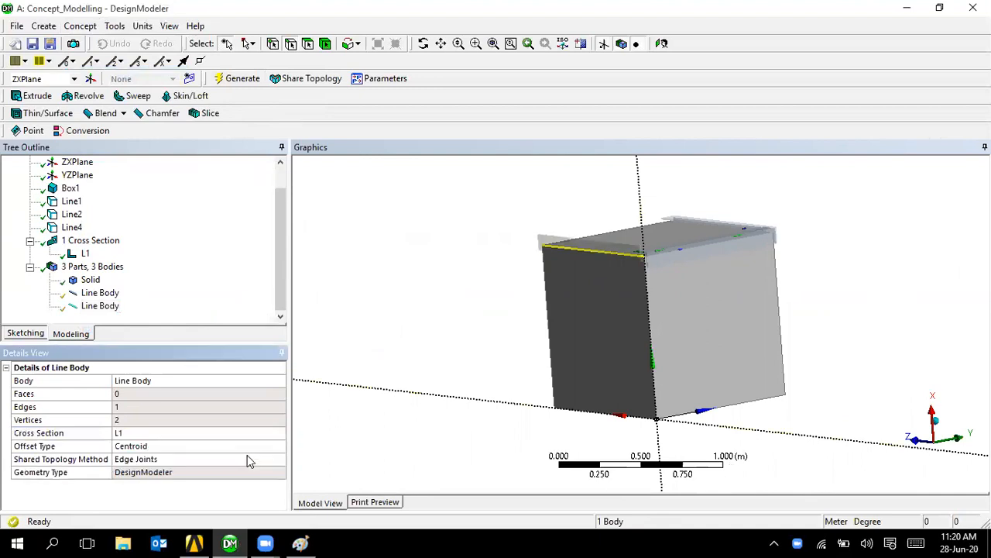
Step: Select the unaligned edge of the Line4 body and align its cross section to the reversed YZPlane normal
{"action": "right_click", "coordinate": [108, 309]}
{"action": "left_click", "coordinate": [124, 317]}
{"action": "middle_click_drag", "start_coordinate": [403, 287], "coordinate": [364, 294]}
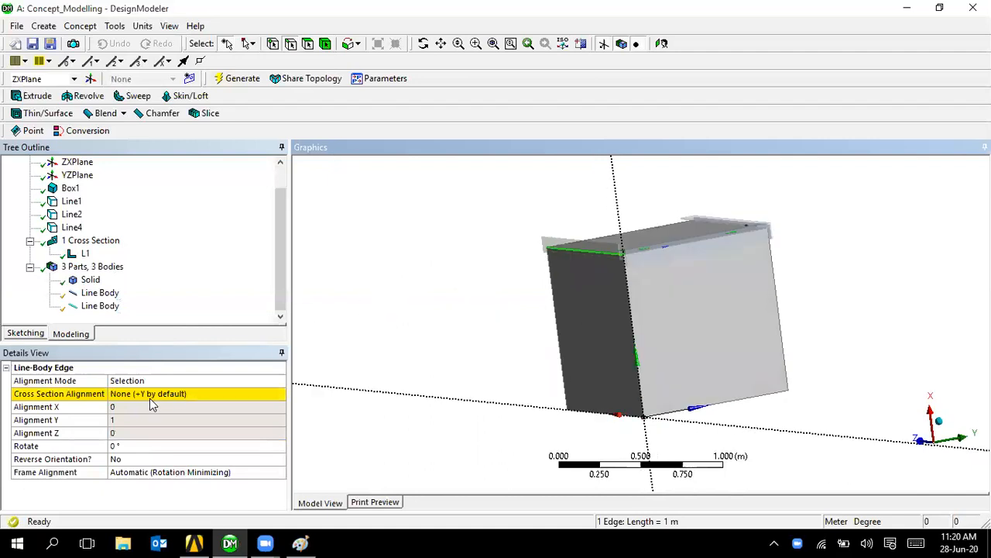
{"action": "middle_click_drag", "start_coordinate": [806, 351], "coordinate": [766, 370]}
{"action": "left_click", "coordinate": [132, 397]}
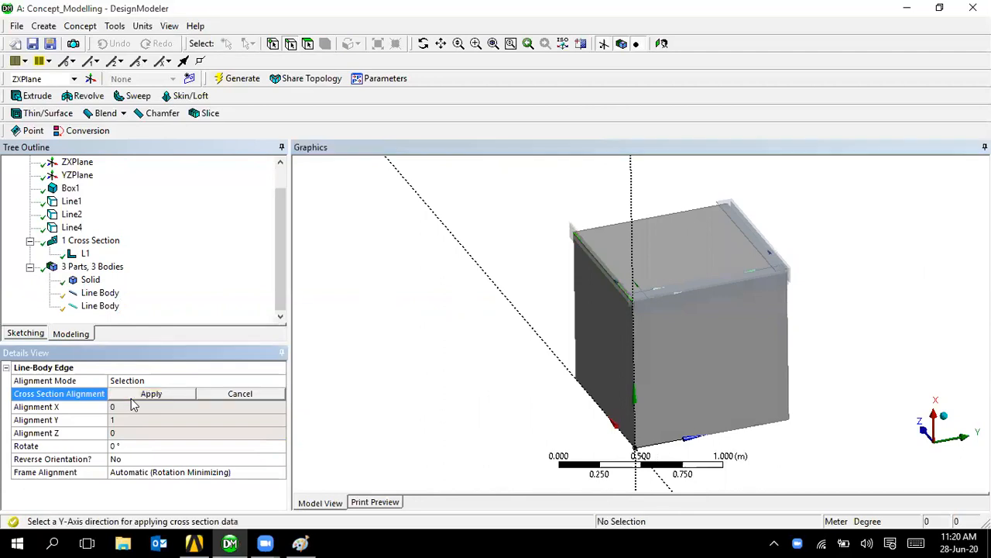
{"action": "left_click", "coordinate": [78, 175]}
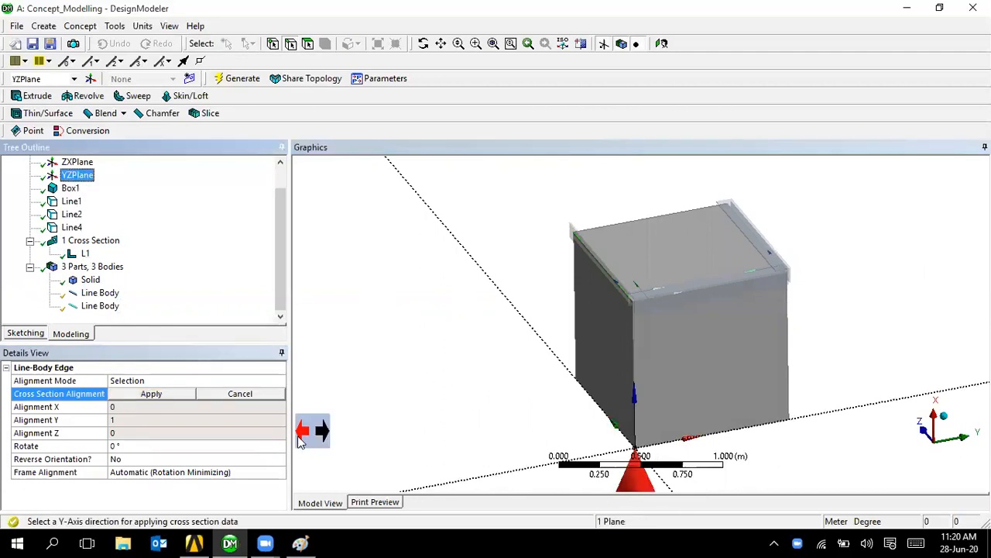
{"action": "left_click", "coordinate": [303, 436]}
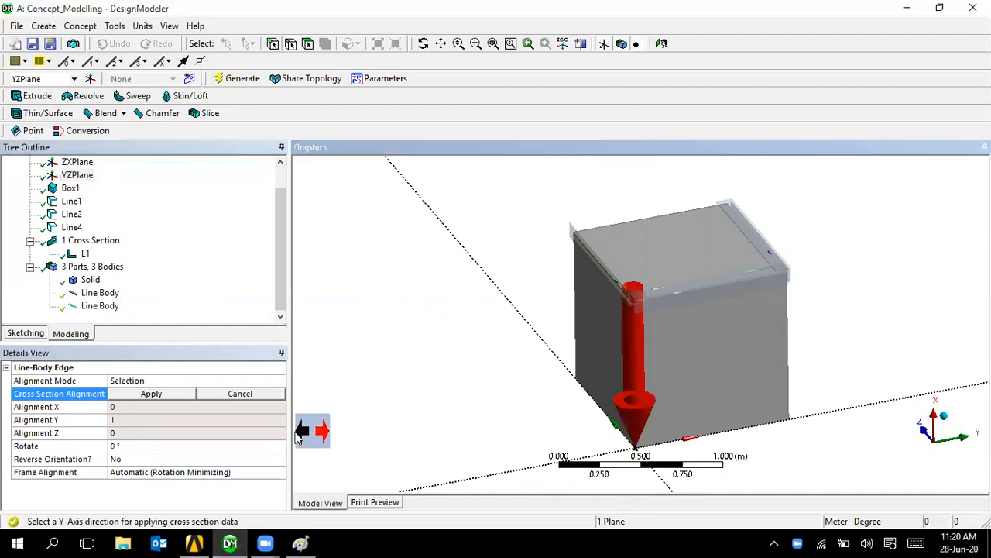
{"action": "left_click", "coordinate": [161, 397]}
{"action": "middle_click_drag", "start_coordinate": [563, 287], "coordinate": [735, 301]}
{"action": "left_click", "coordinate": [748, 280]}
{"action": "mouse_move", "coordinate": [475, 323]}
{"action": "middle_mouse_down"}
{"action": "mouse_move", "coordinate": [522, 318]}
{"action": "mouse_move", "coordinate": [472, 321]}
{"action": "middle_mouse_up"}
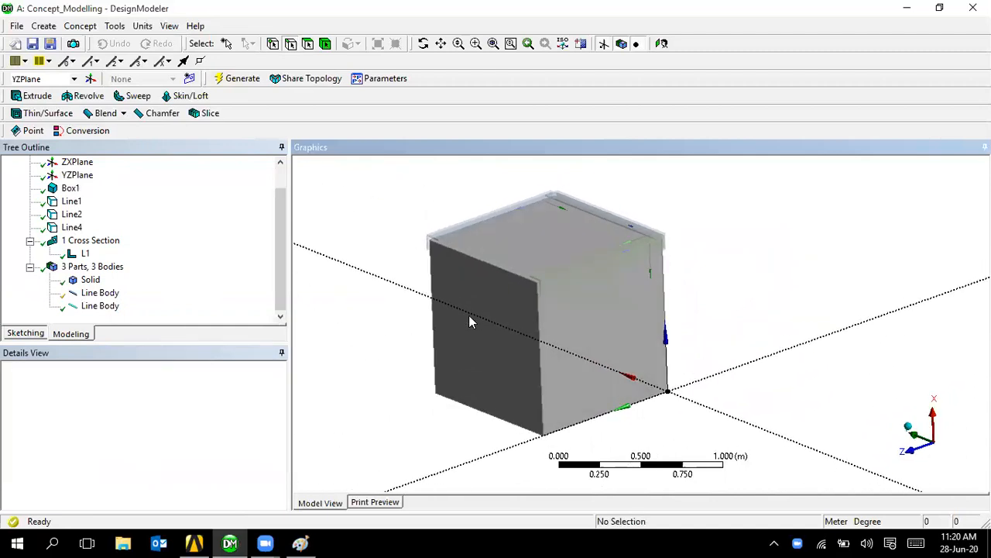
Step: Hide the solid box to inspect the orientation of the L sections around its top edges and show all bodies again
{"action": "left_click", "coordinate": [92, 280]}
{"action": "right_click", "coordinate": [91, 281]}
{"action": "left_click", "coordinate": [128, 288]}
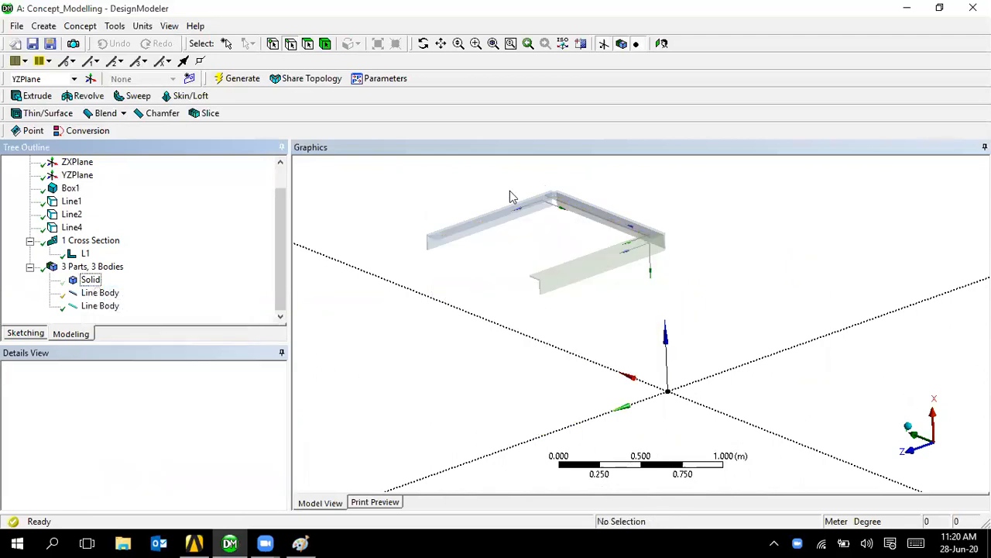
{"action": "middle_click_drag", "start_coordinate": [545, 244], "coordinate": [546, 313]}
{"action": "right_click", "coordinate": [381, 304]}
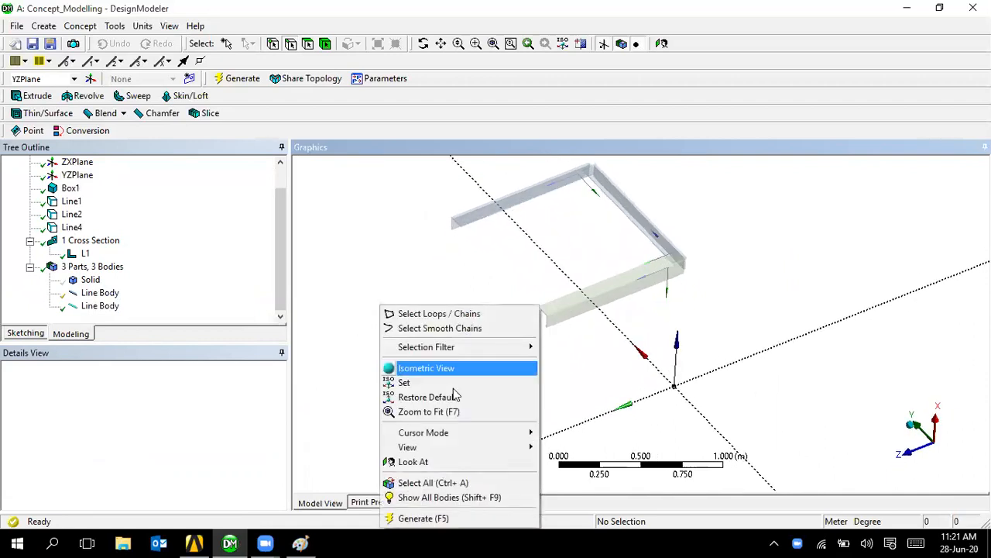
{"action": "left_click", "coordinate": [438, 498]}
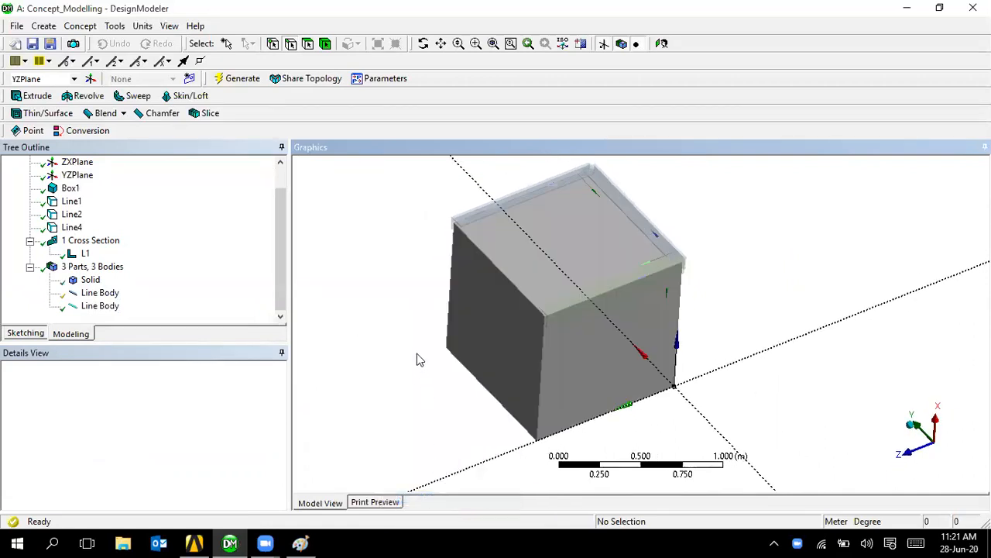
Step: Create a Lines From Edges feature from the box's remaining top edge with the Add Frozen operation and generate it
{"action": "left_click", "coordinate": [488, 263]}
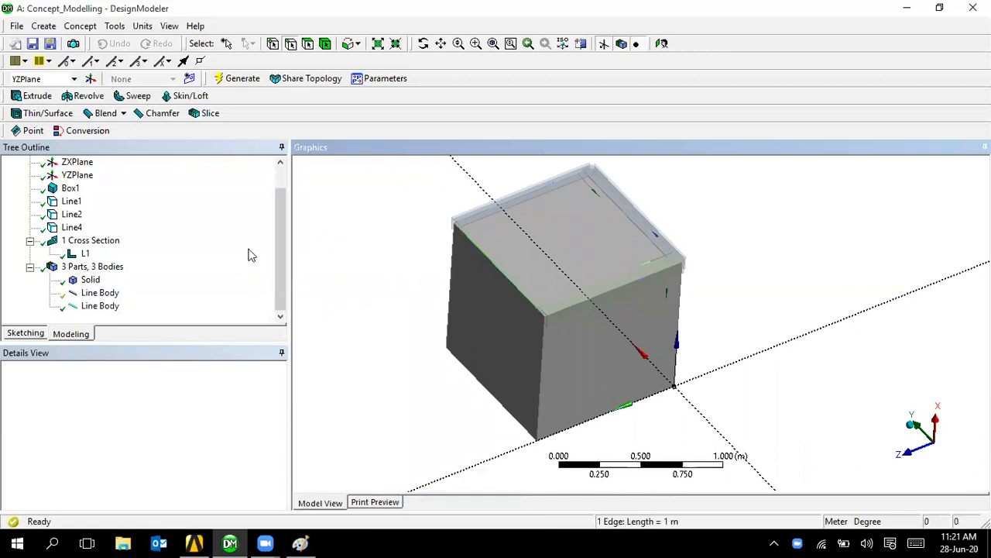
{"action": "left_click", "coordinate": [80, 26]}
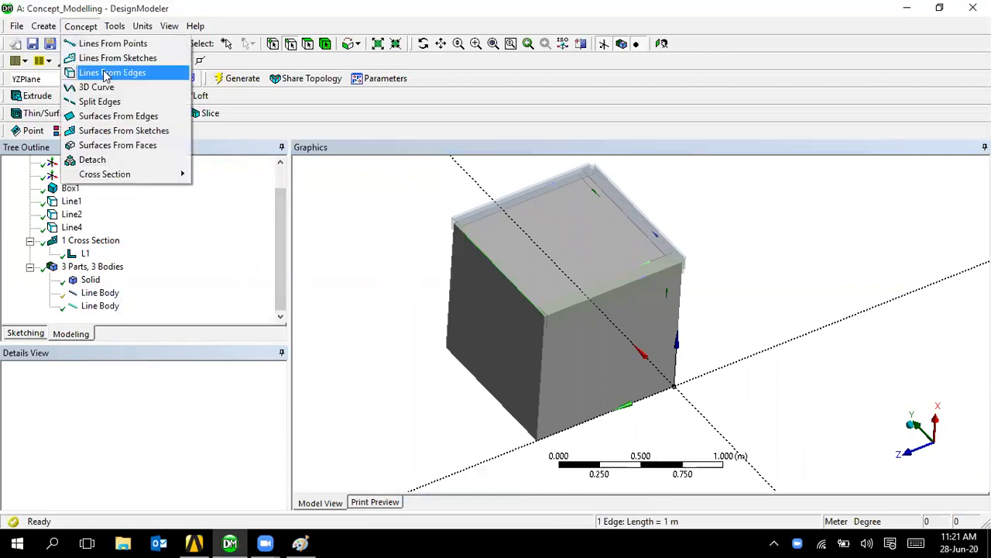
{"action": "left_click", "coordinate": [106, 73]}
{"action": "left_click", "coordinate": [152, 389]}
{"action": "left_click", "coordinate": [138, 424]}
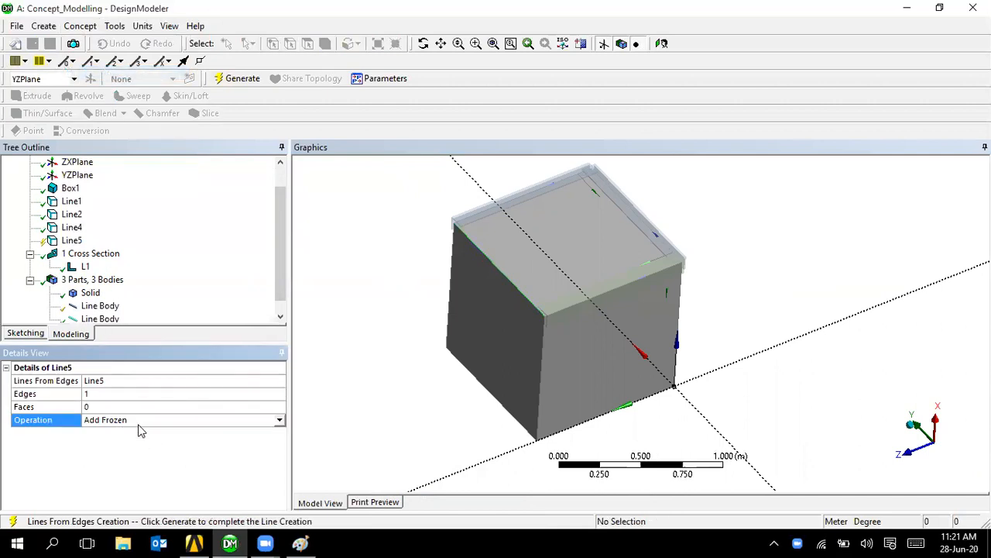
{"action": "left_click", "coordinate": [221, 81]}
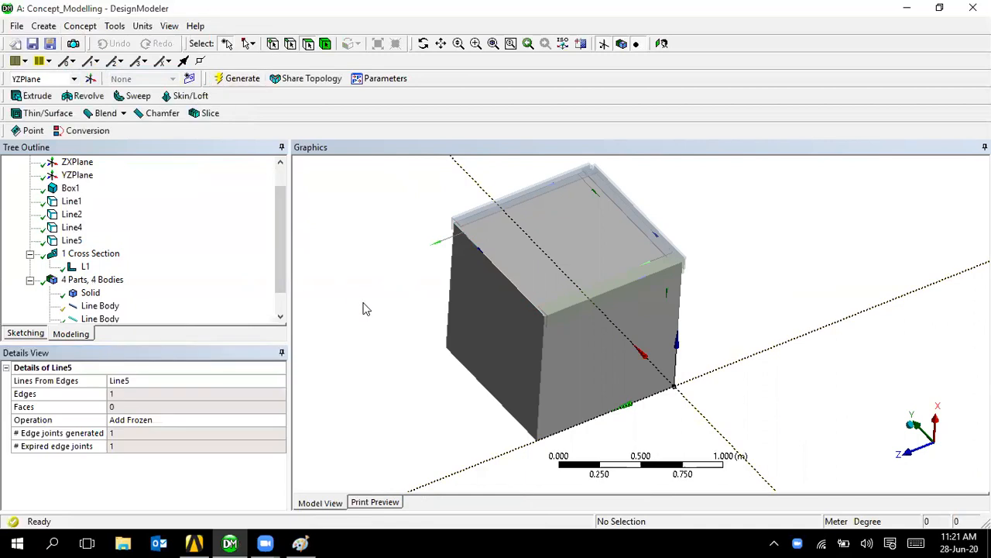
Step: Assign the L1 cross section to the line body created from Line5
{"action": "scroll", "coordinate": [281, 312], "scroll_direction": "down", "scroll_amount": 1}
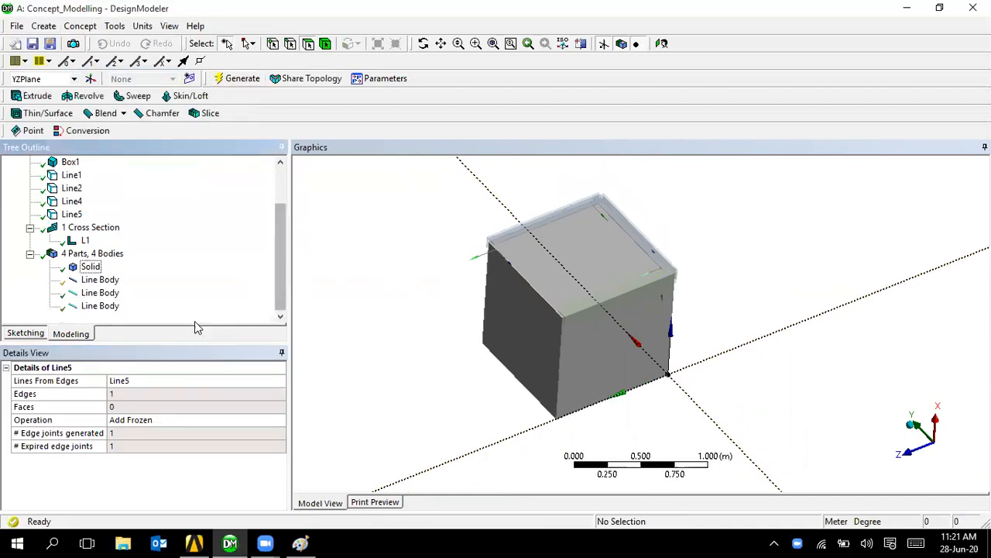
{"action": "left_click", "coordinate": [100, 305]}
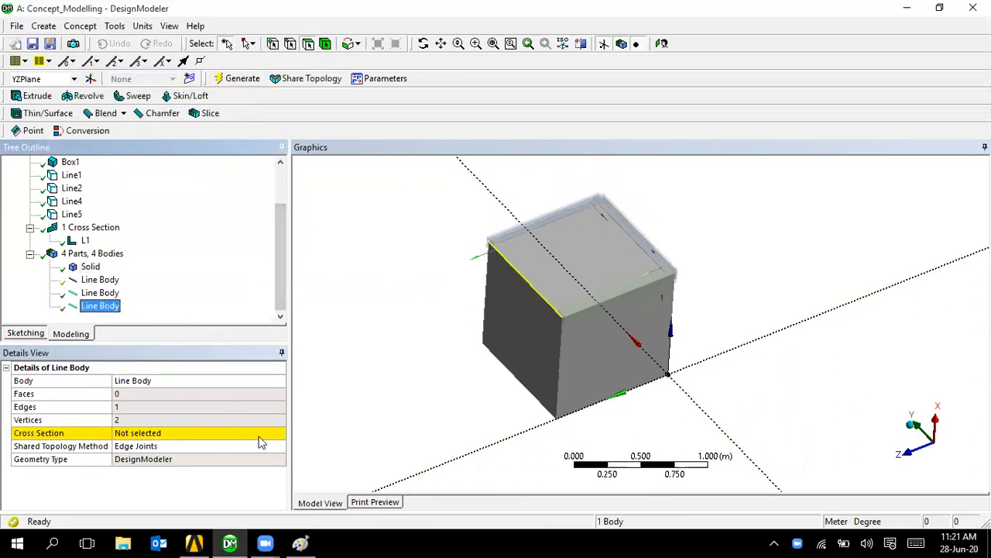
{"action": "left_click", "coordinate": [278, 432]}
{"action": "left_click", "coordinate": [261, 454]}
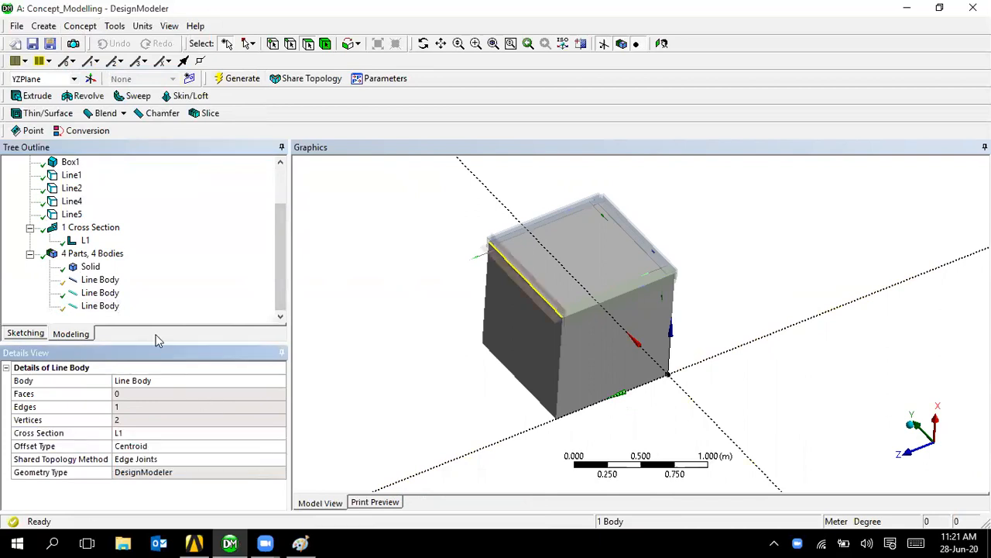
Step: Select the unaligned edge of the Line5 body and align its cross section to the XYPlane normal pointing along +Z
{"action": "mouse_move", "coordinate": [397, 299]}
{"action": "middle_mouse_down"}
{"action": "mouse_move", "coordinate": [377, 261]}
{"action": "mouse_move", "coordinate": [381, 291]}
{"action": "middle_mouse_up"}
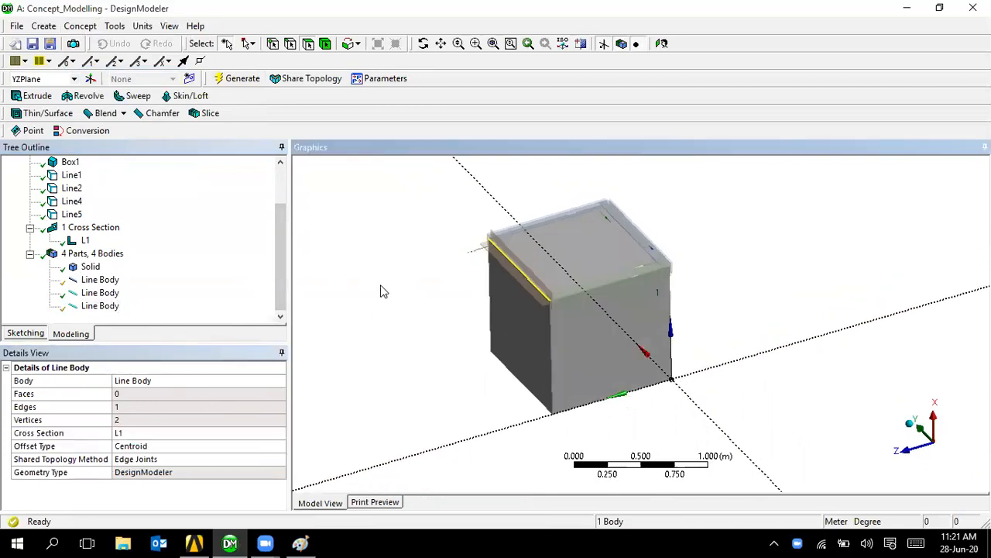
{"action": "right_click", "coordinate": [100, 305]}
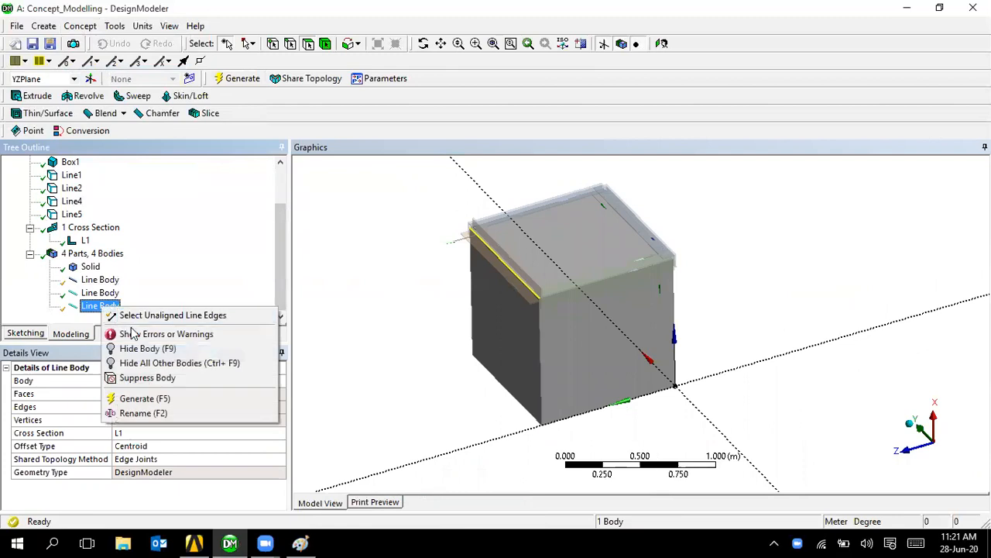
{"action": "left_click", "coordinate": [141, 316]}
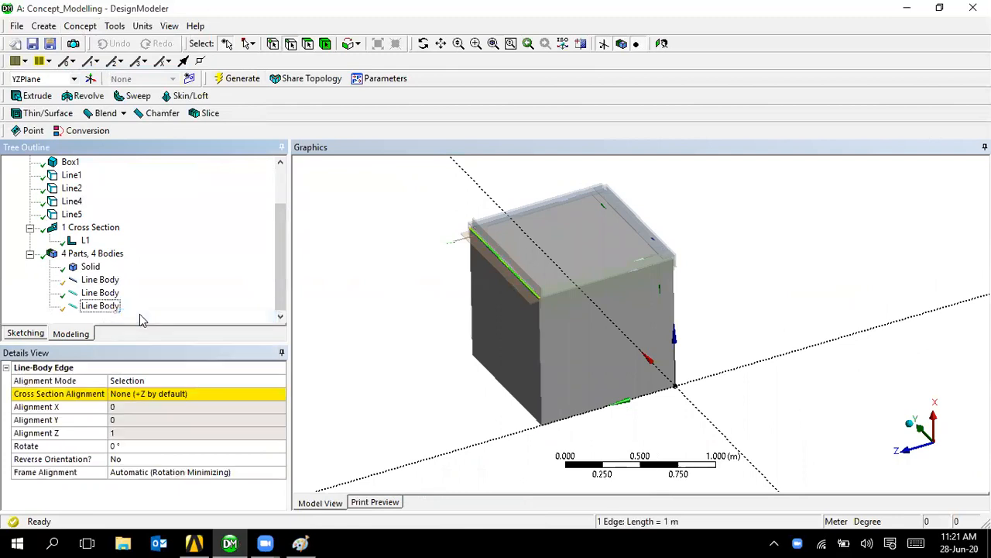
{"action": "left_click", "coordinate": [137, 395]}
{"action": "middle_click_drag", "start_coordinate": [482, 361], "coordinate": [465, 339]}
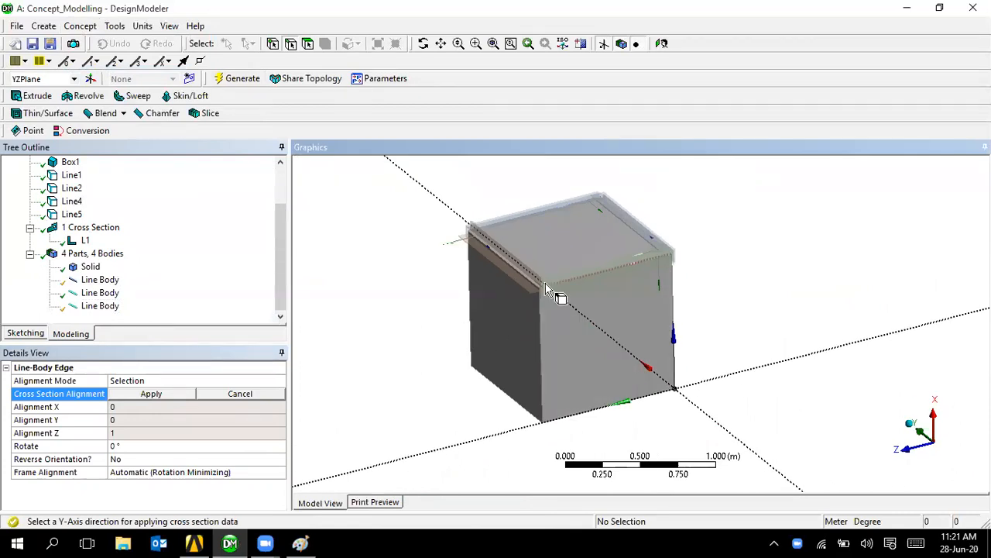
{"action": "scroll", "coordinate": [70, 203], "scroll_direction": "up", "scroll_amount": 2}
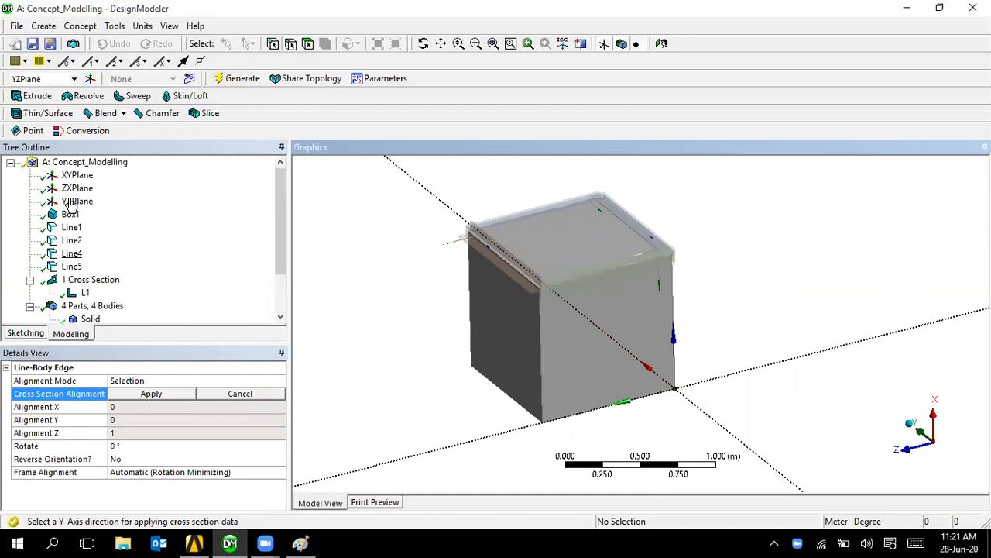
{"action": "left_click", "coordinate": [77, 175]}
{"action": "left_click", "coordinate": [304, 433]}
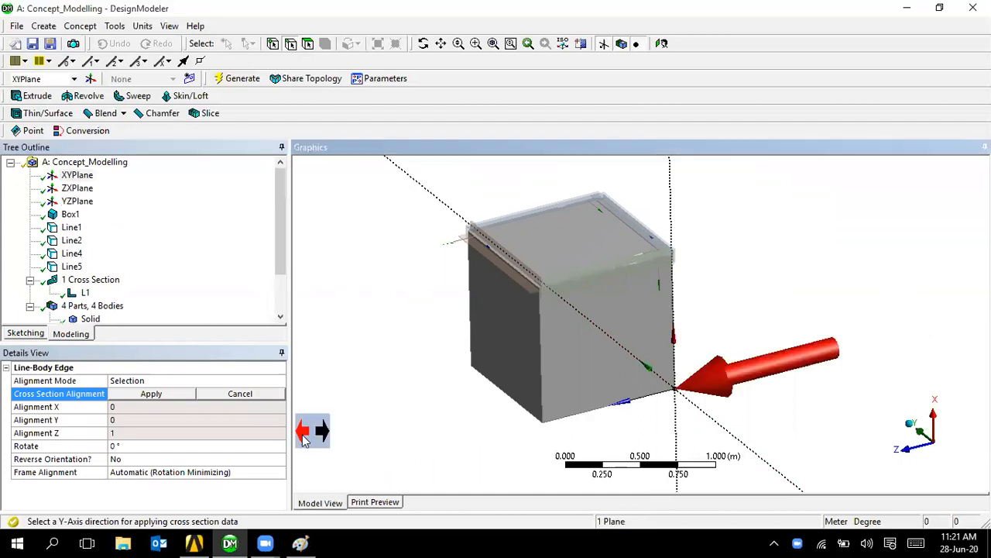
{"action": "left_click", "coordinate": [133, 395]}
{"action": "left_click", "coordinate": [381, 416]}
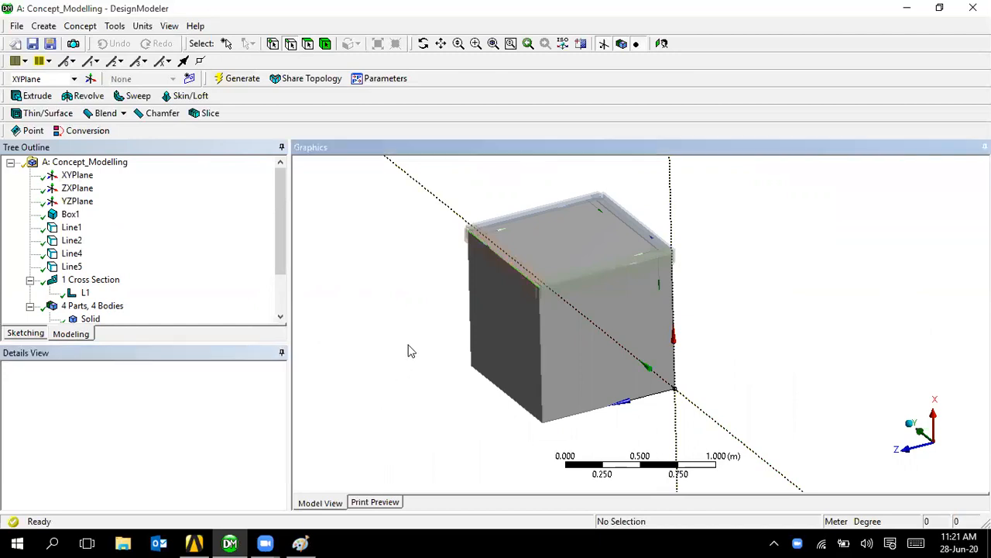
Step: Change Line2's operation to Add Frozen and regenerate it as a separate line body
{"action": "scroll", "coordinate": [409, 346], "scroll_direction": "up", "scroll_amount": 4}
{"action": "scroll", "coordinate": [409, 345], "scroll_direction": "down", "scroll_amount": 2}
{"action": "middle_click_drag", "start_coordinate": [496, 355], "coordinate": [496, 358]}
{"action": "middle_click_drag", "start_coordinate": [430, 348], "coordinate": [541, 380]}
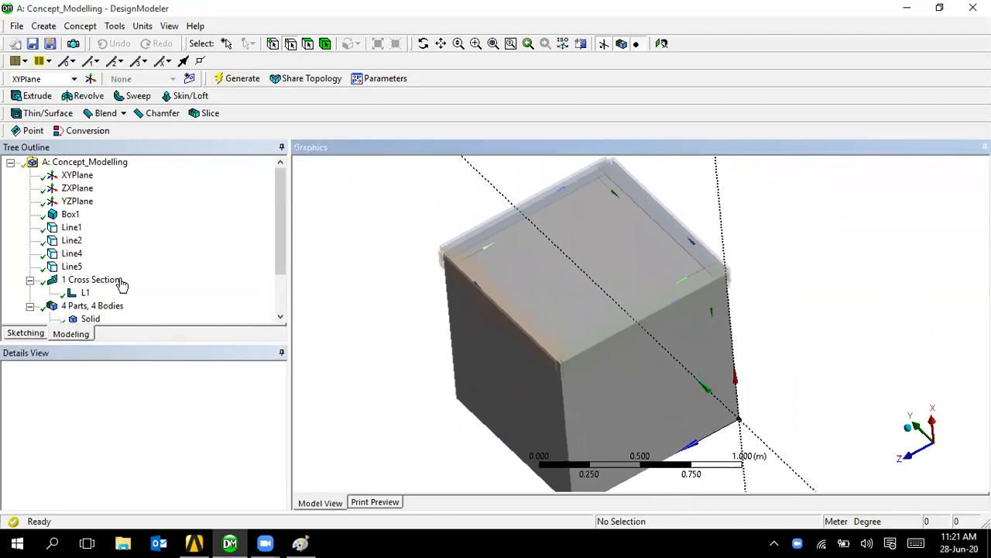
{"action": "scroll", "coordinate": [99, 292], "scroll_direction": "down", "scroll_amount": 2}
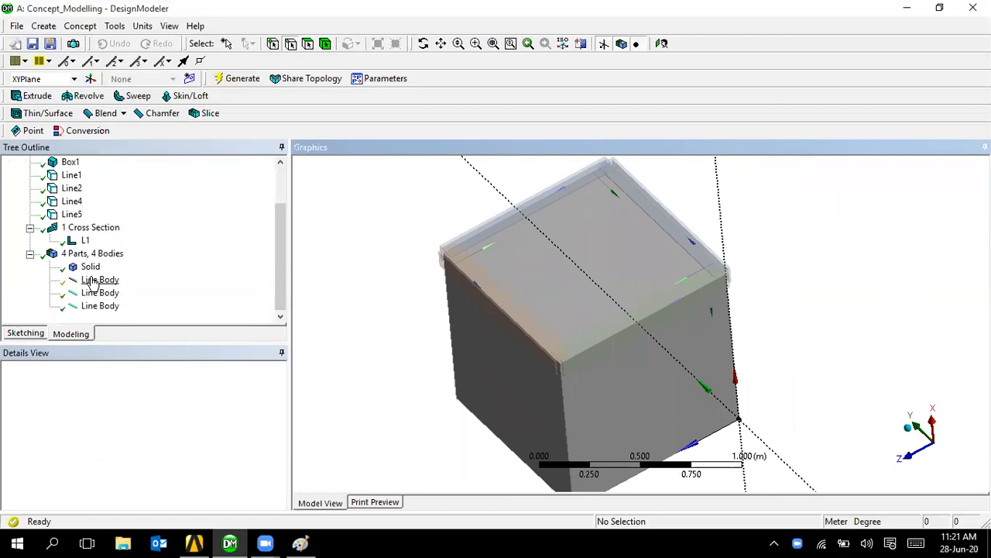
{"action": "left_click", "coordinate": [92, 281]}
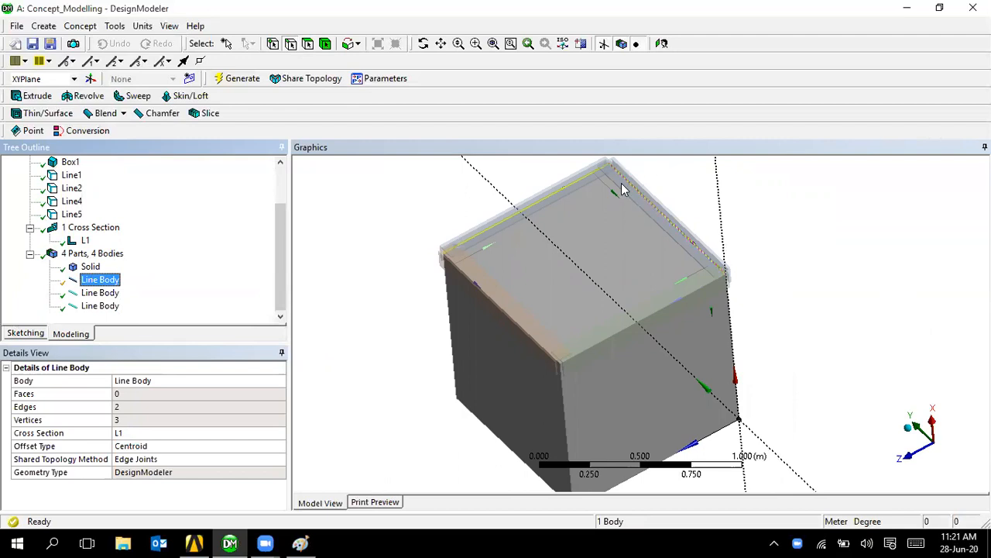
{"action": "left_click", "coordinate": [71, 189]}
{"action": "double_click", "coordinate": [144, 420]}
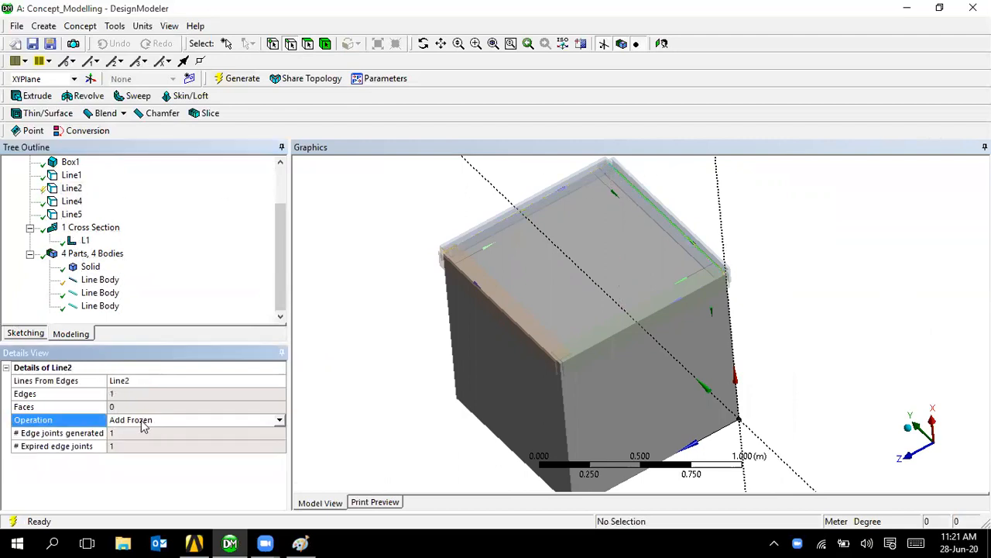
{"action": "left_click", "coordinate": [229, 84]}
Step: Find the line body created from Line2 among the bodies and assign it the L1 cross section
{"action": "middle_click_drag", "start_coordinate": [487, 256], "coordinate": [321, 217]}
{"action": "left_click", "coordinate": [100, 292]}
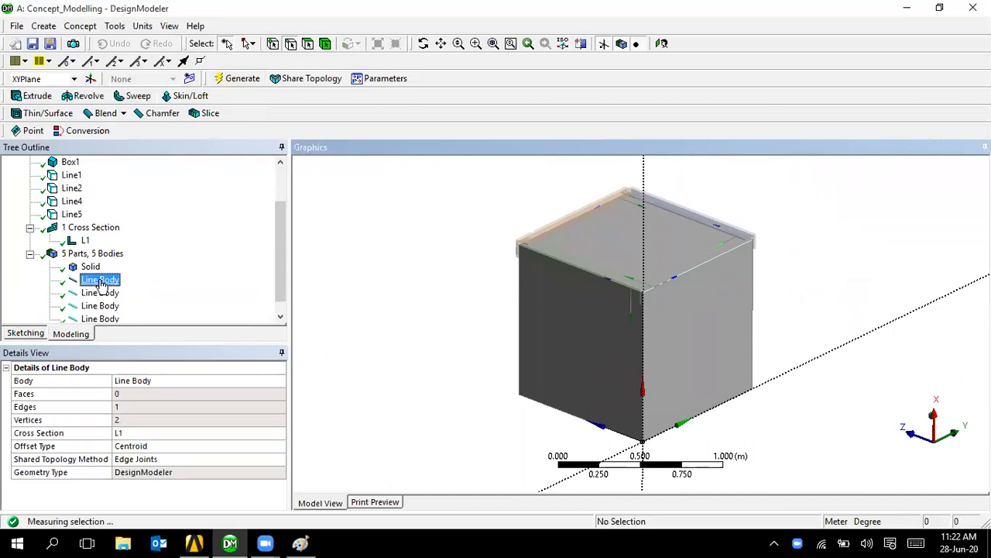
{"action": "left_click", "coordinate": [105, 318]}
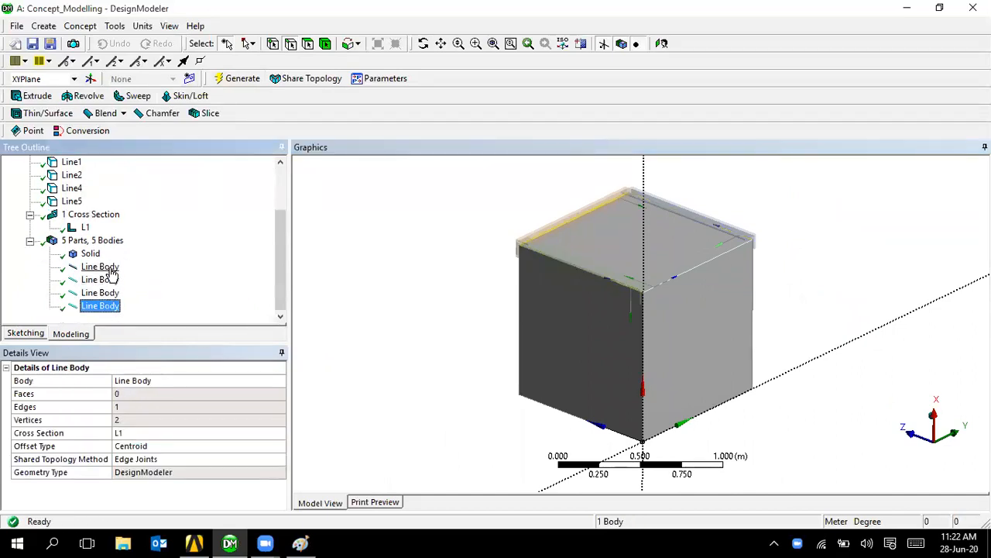
{"action": "left_click", "coordinate": [110, 267]}
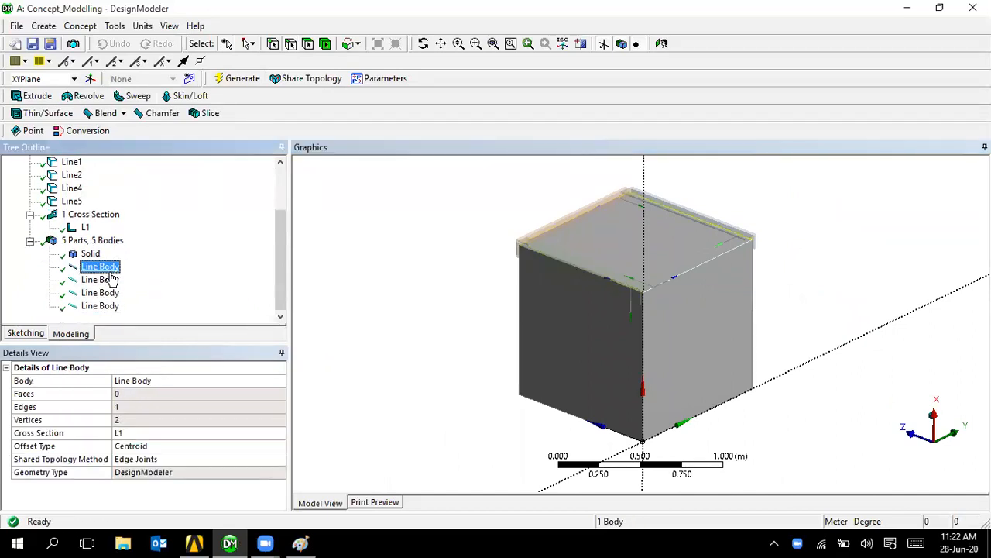
{"action": "left_click", "coordinate": [111, 279]}
{"action": "left_click", "coordinate": [104, 294]}
{"action": "left_click", "coordinate": [102, 306]}
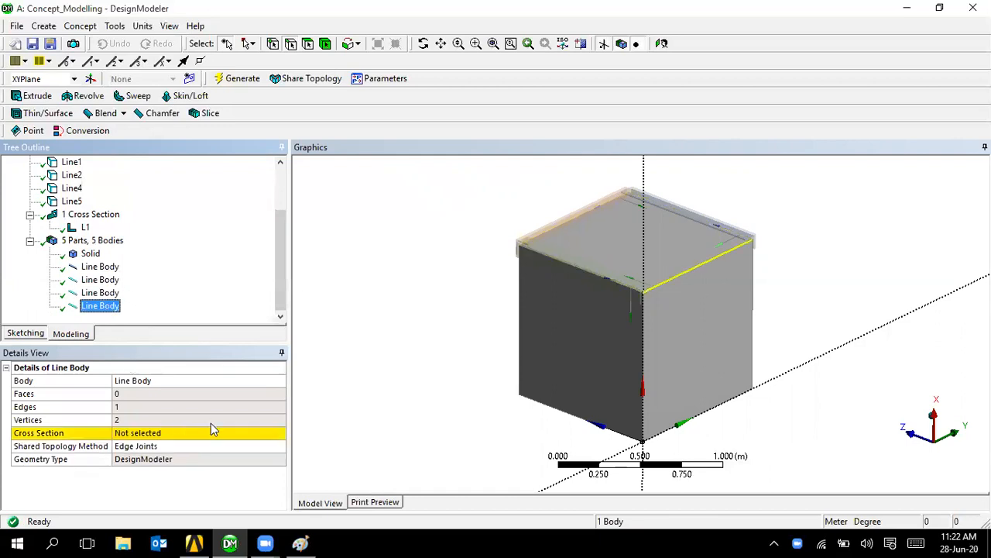
{"action": "left_click", "coordinate": [262, 438]}
{"action": "left_click", "coordinate": [279, 433]}
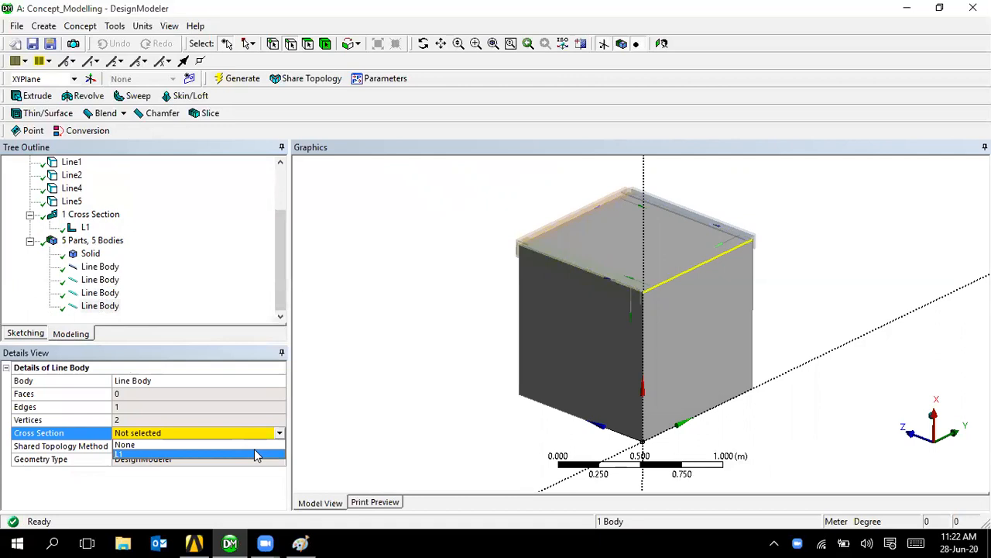
{"action": "left_click", "coordinate": [259, 459]}
{"action": "left_click", "coordinate": [380, 370]}
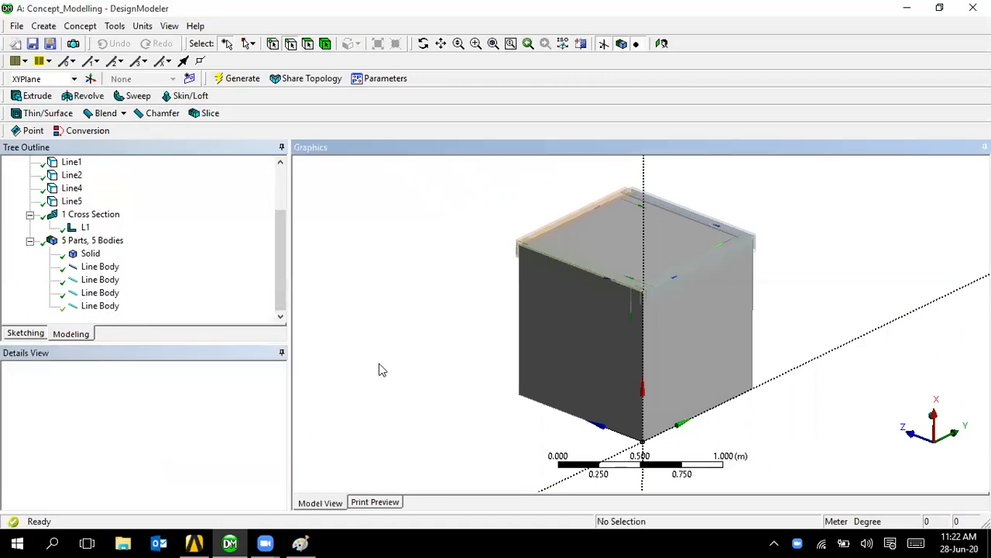
Step: Select the unaligned edge of the Line2 body and align its cross section to the XYPlane normal pointing along -Z
{"action": "left_click", "coordinate": [93, 307]}
{"action": "right_click", "coordinate": [91, 309]}
{"action": "left_click", "coordinate": [112, 316]}
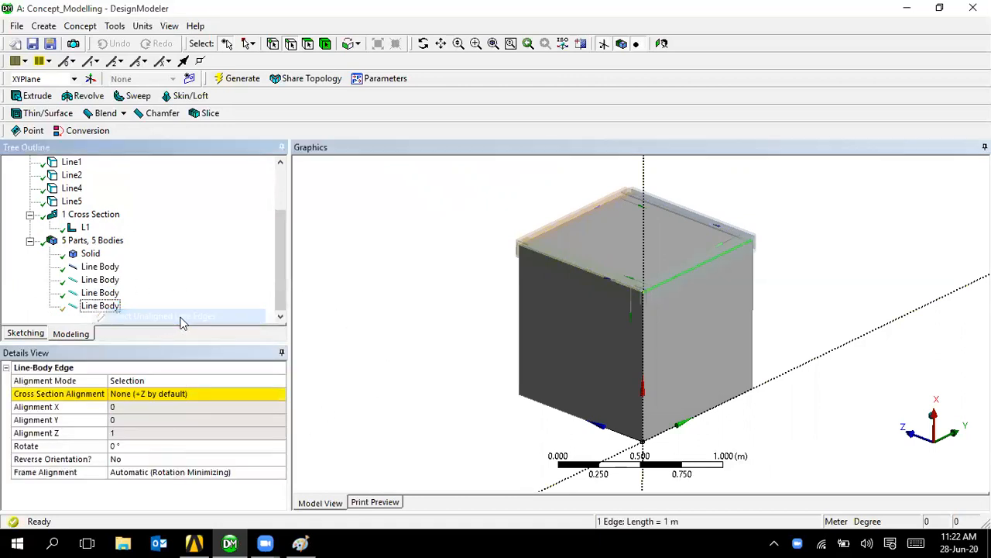
{"action": "left_click", "coordinate": [125, 394]}
{"action": "middle_click_drag", "start_coordinate": [408, 363], "coordinate": [464, 364]}
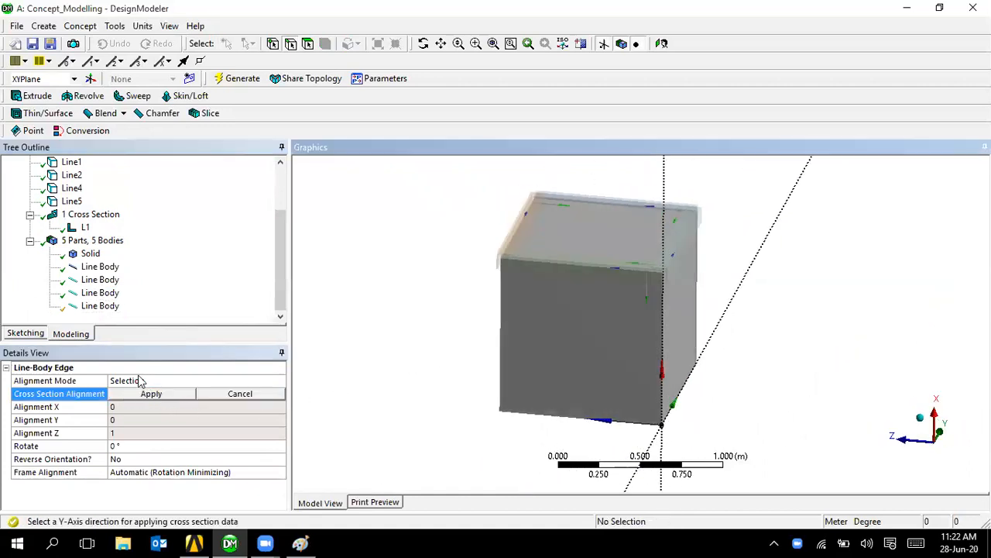
{"action": "scroll", "coordinate": [111, 223], "scroll_direction": "up", "scroll_amount": 2}
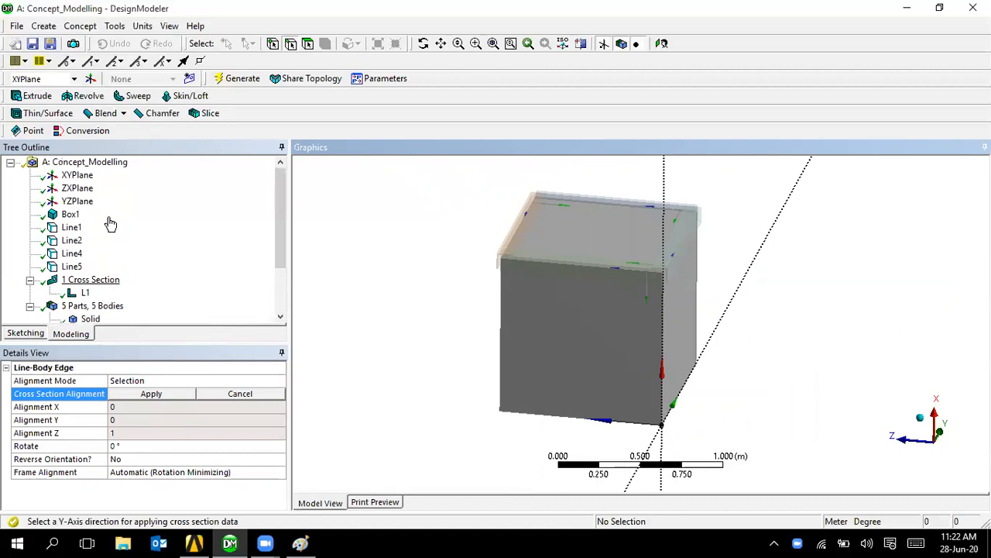
{"action": "left_click", "coordinate": [79, 177]}
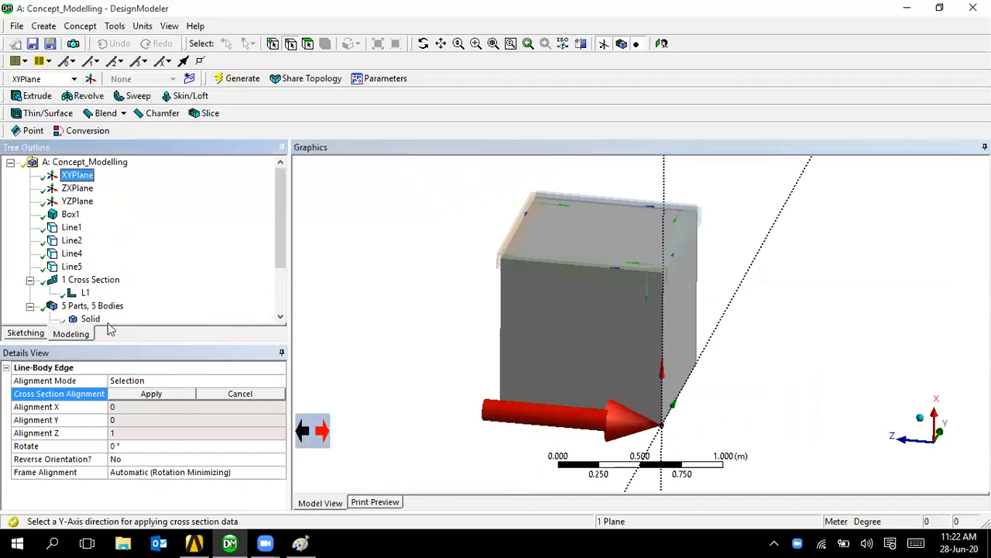
{"action": "left_click", "coordinate": [133, 398]}
{"action": "scroll", "coordinate": [204, 291], "scroll_direction": "down", "scroll_amount": 2}
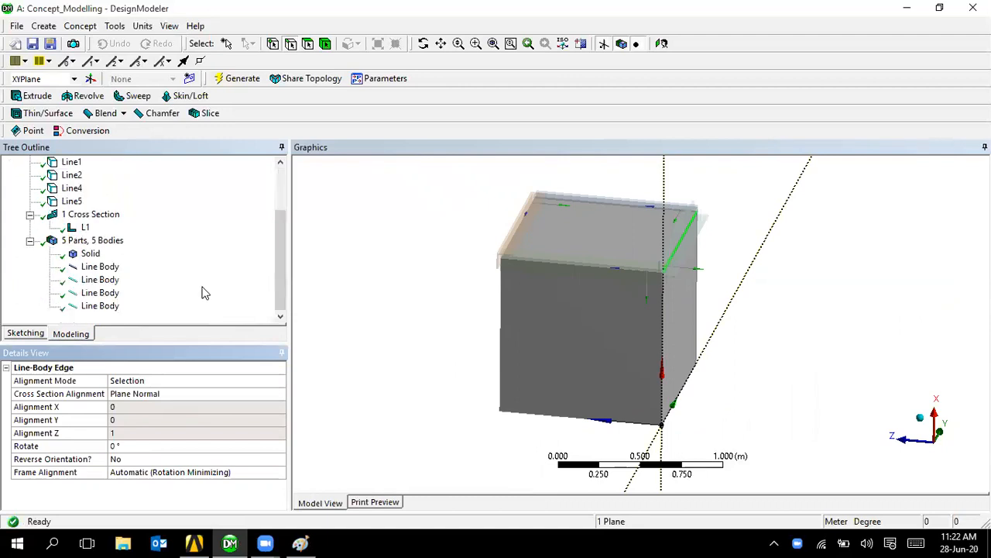
{"action": "left_click", "coordinate": [101, 306]}
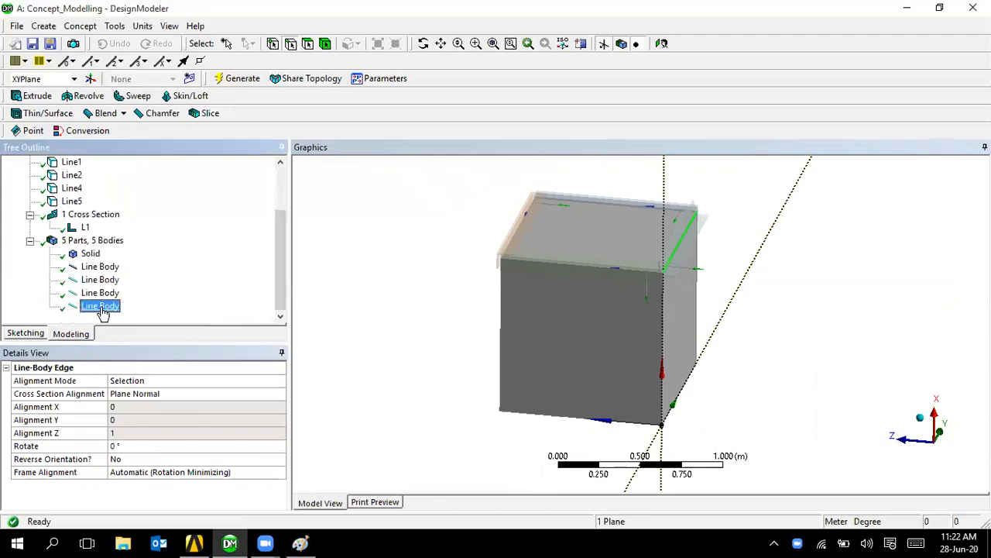
{"action": "left_click", "coordinate": [309, 288]}
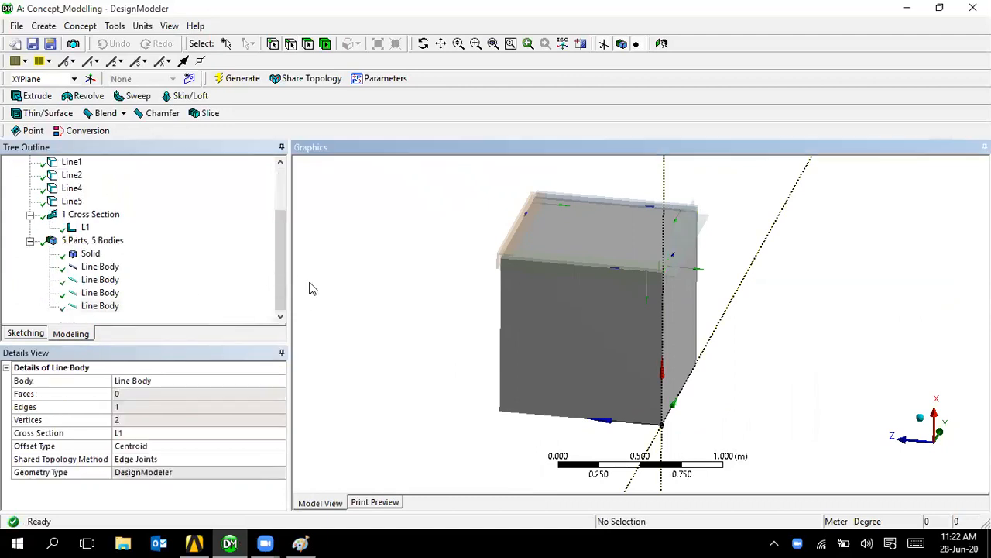
Step: Delete the Line2 feature from the model and confirm its removal
{"action": "left_click", "coordinate": [70, 176]}
{"action": "right_click", "coordinate": [70, 175]}
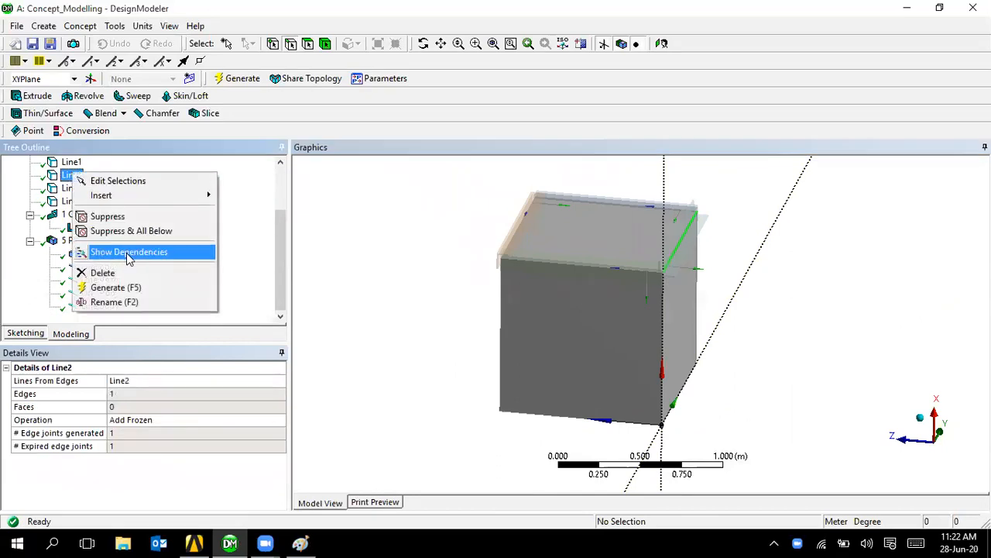
{"action": "left_click", "coordinate": [188, 271]}
{"action": "left_click", "coordinate": [439, 325]}
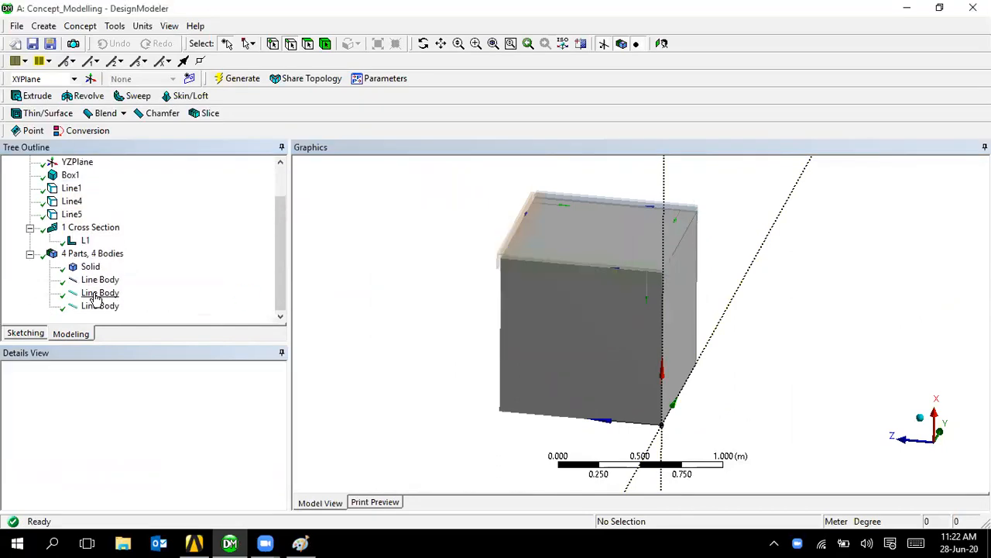
Step: Create a new Lines From Edges feature on the box's top edge that Line2 had used and generate it
{"action": "left_click", "coordinate": [85, 26]}
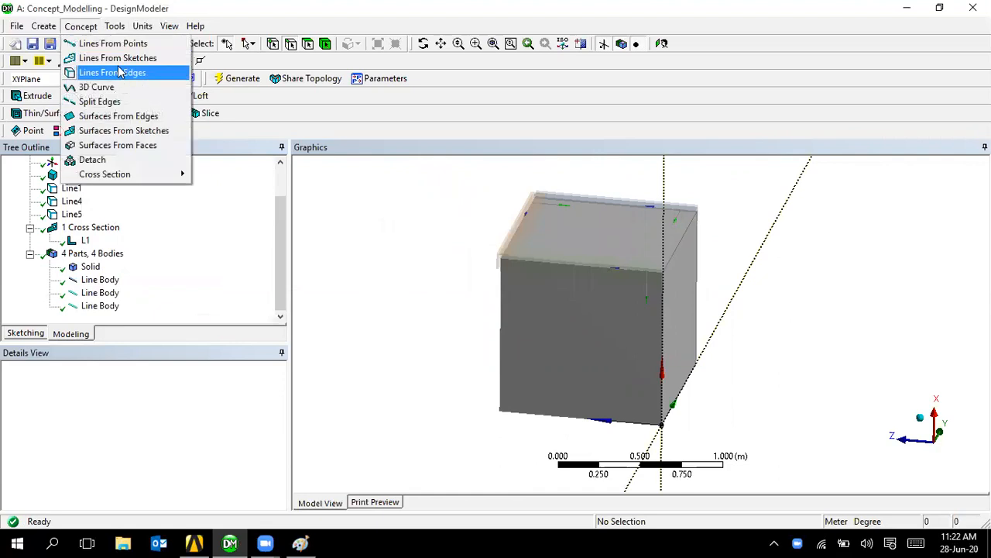
{"action": "left_click", "coordinate": [114, 72]}
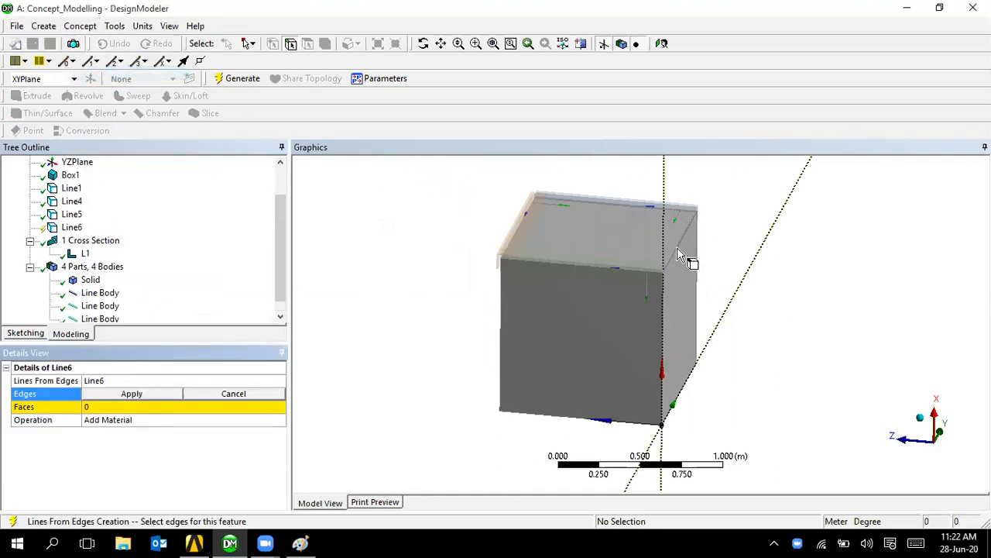
{"action": "left_click", "coordinate": [678, 249]}
{"action": "left_click", "coordinate": [153, 395]}
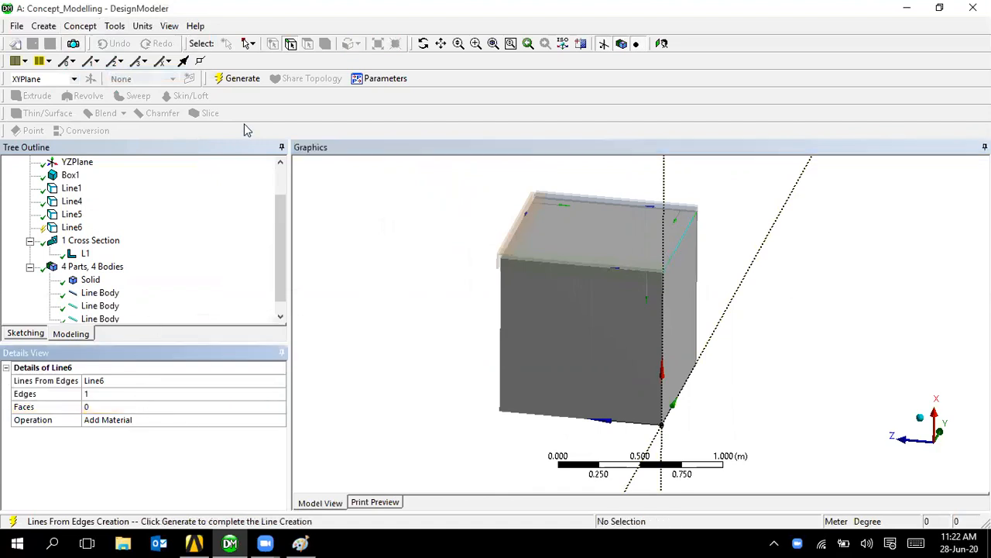
{"action": "left_click", "coordinate": [237, 80]}
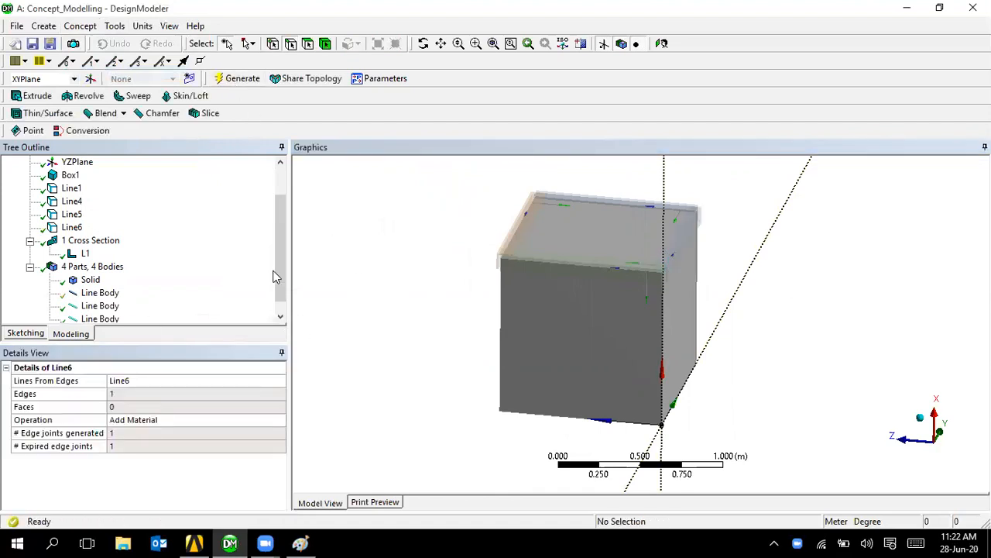
Step: Change Line6's operation to Add Frozen and regenerate it as a separate line body
{"action": "scroll", "coordinate": [171, 279], "scroll_direction": "down", "scroll_amount": 1}
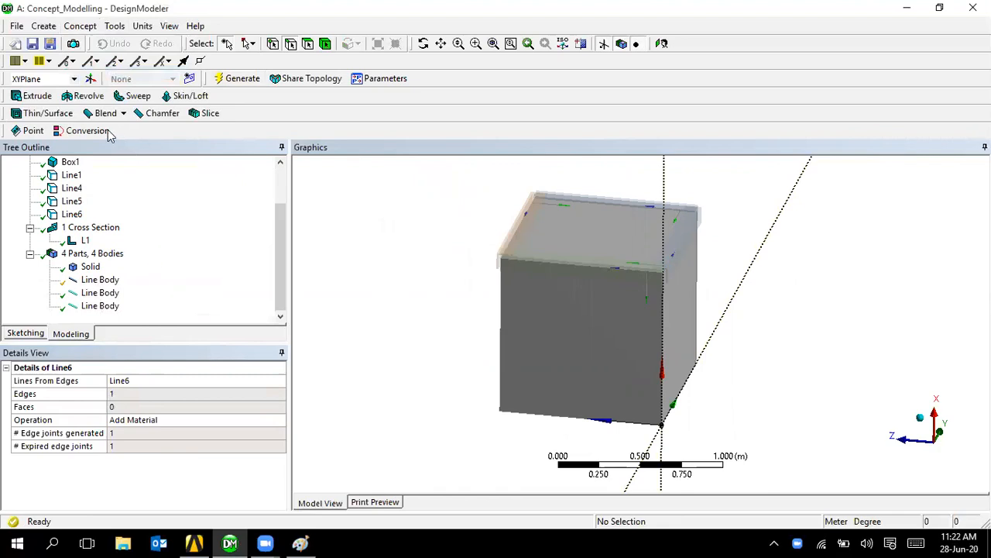
{"action": "left_click", "coordinate": [72, 214]}
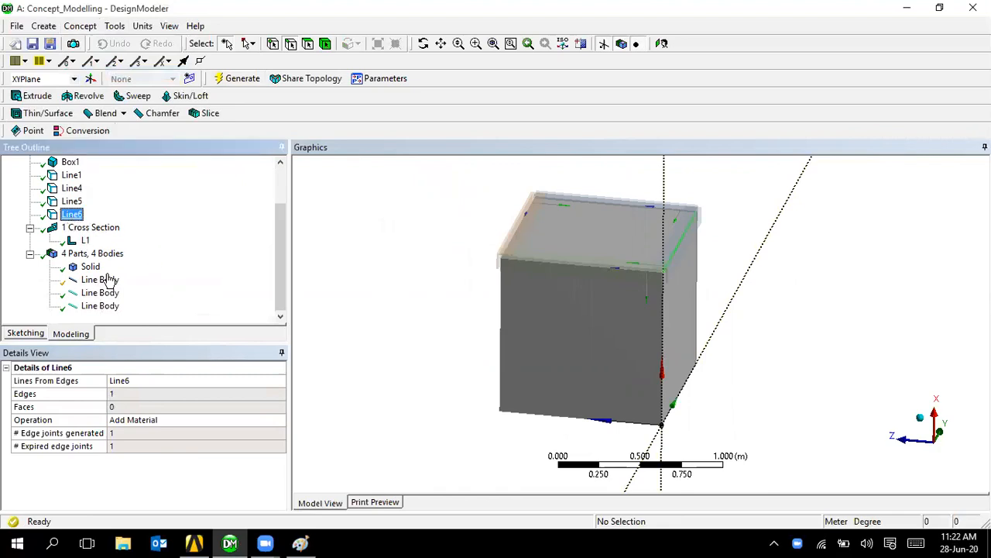
{"action": "double_click", "coordinate": [176, 425]}
{"action": "left_click", "coordinate": [232, 78]}
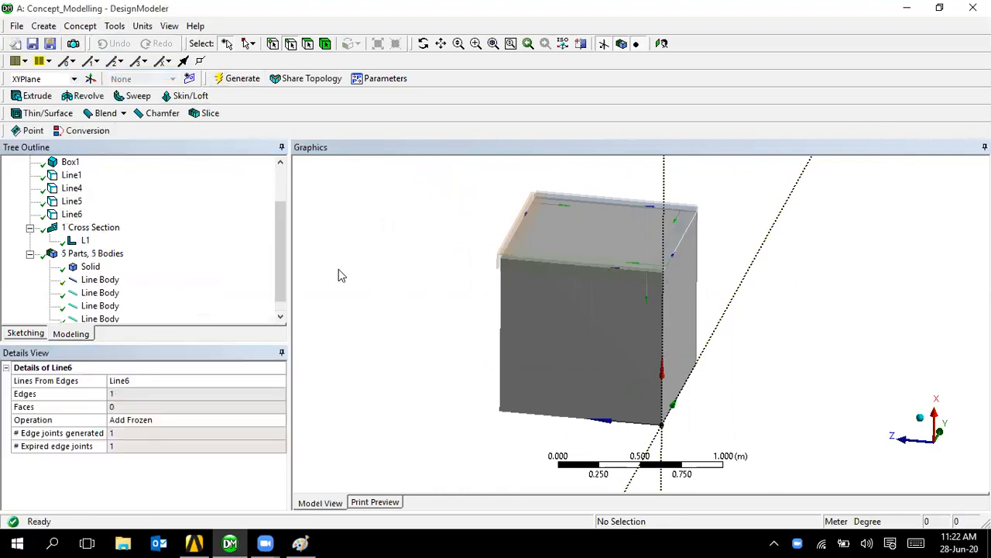
Step: Assign the L1 cross section to the line body created from Line6
{"action": "scroll", "coordinate": [100, 313], "scroll_direction": "down", "scroll_amount": 1}
{"action": "left_click", "coordinate": [99, 305]}
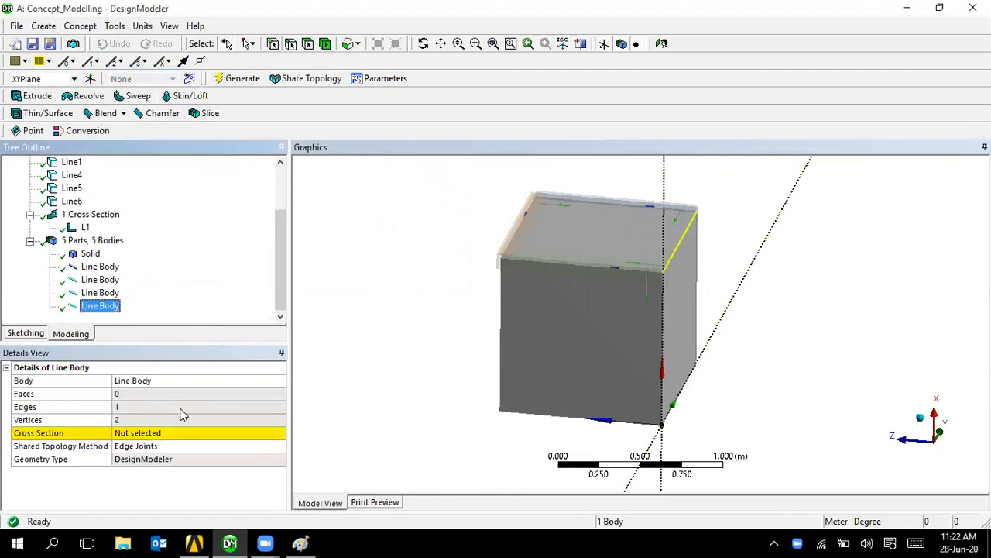
{"action": "left_click", "coordinate": [194, 439]}
{"action": "double_click", "coordinate": [192, 435]}
{"action": "left_click", "coordinate": [361, 340]}
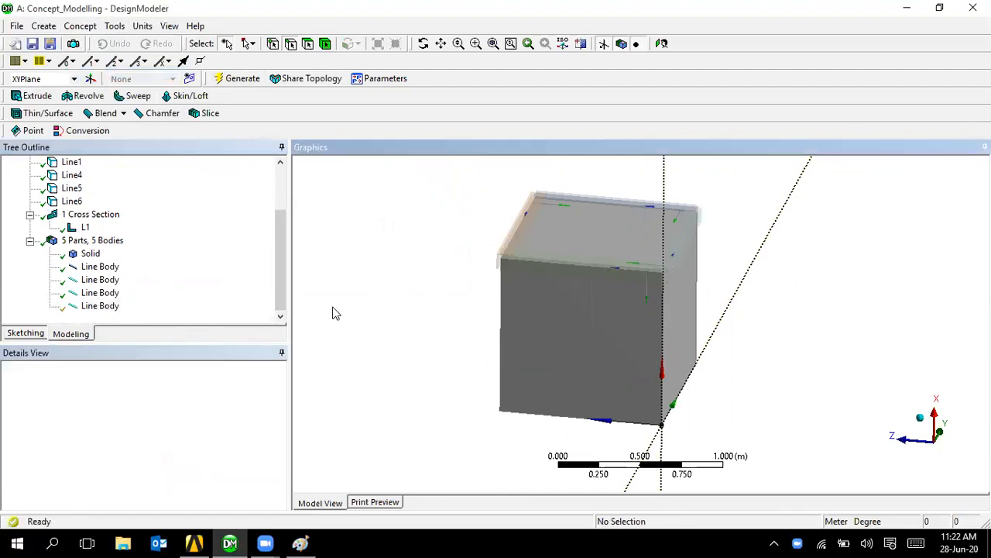
Step: Examine how the L sections meet and are oriented at the box's top corners
{"action": "middle_click_drag", "start_coordinate": [369, 255], "coordinate": [279, 263]}
{"action": "scroll", "coordinate": [280, 268], "scroll_direction": "up", "scroll_amount": 3}
{"action": "scroll", "coordinate": [442, 309], "scroll_direction": "down", "scroll_amount": 4}
{"action": "middle_click_drag", "start_coordinate": [442, 309], "coordinate": [412, 264], "text": "ctrl"}
{"action": "scroll", "coordinate": [413, 286], "scroll_direction": "up", "scroll_amount": 1}
{"action": "scroll", "coordinate": [414, 285], "scroll_direction": "up", "scroll_amount": 6}
{"action": "middle_click_drag", "start_coordinate": [451, 318], "coordinate": [446, 361], "text": "ctrl"}
{"action": "scroll", "coordinate": [446, 361], "scroll_direction": "up", "scroll_amount": 4}
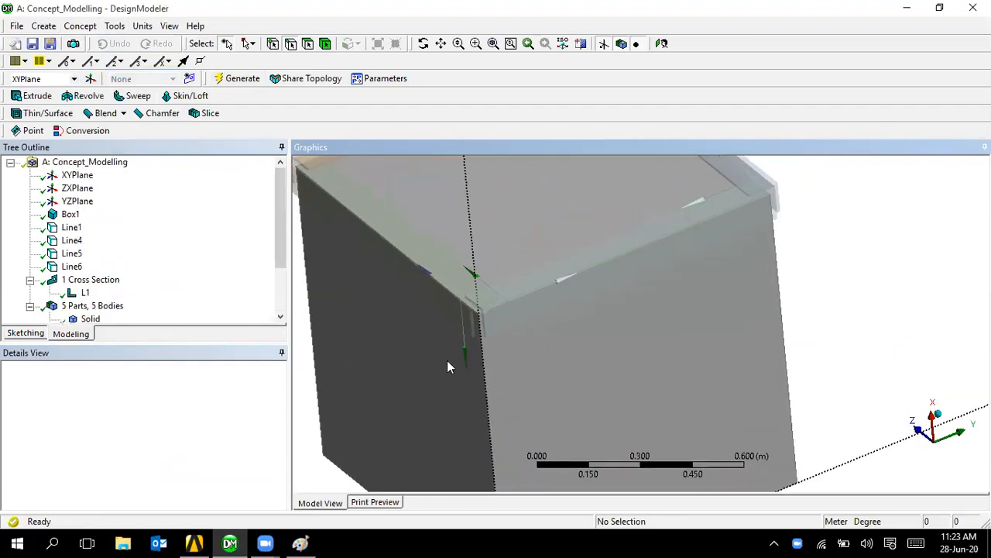
{"action": "scroll", "coordinate": [447, 361], "scroll_direction": "down", "scroll_amount": 2}
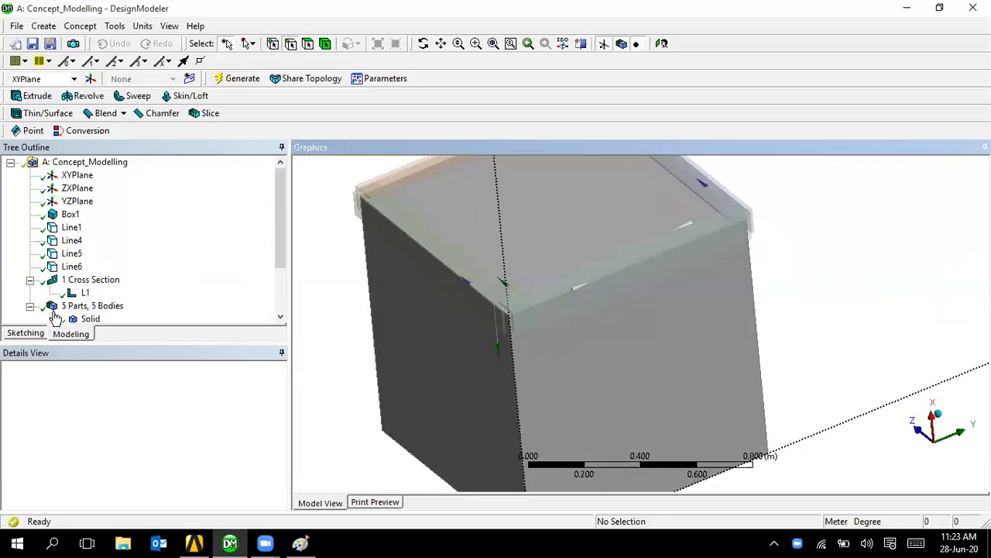
{"action": "scroll", "coordinate": [519, 259], "scroll_direction": "down", "scroll_amount": 3}
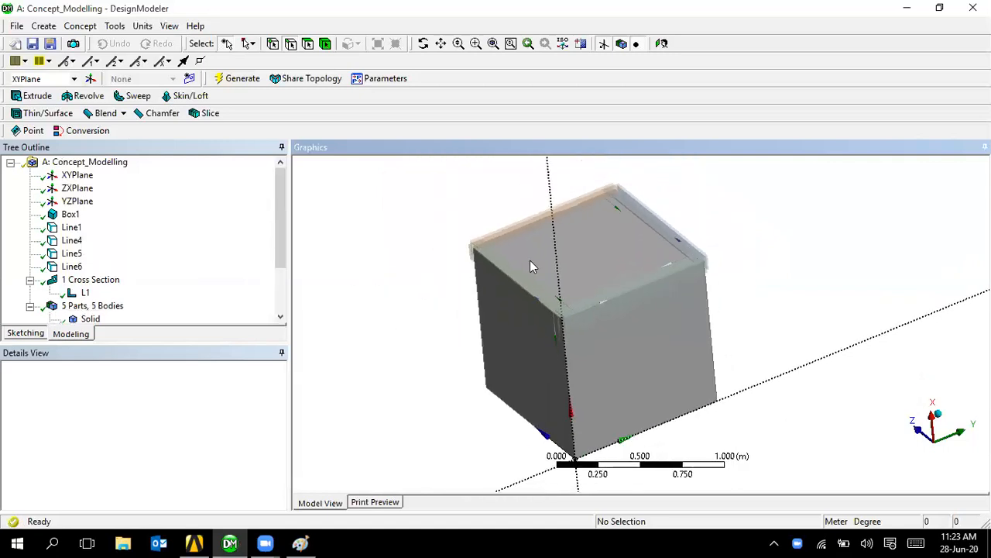
Step: Hide the solid box body and examine the frame of L-section line bodies from several angles
{"action": "left_click", "coordinate": [635, 348]}
{"action": "right_click", "coordinate": [630, 359]}
{"action": "left_click", "coordinate": [673, 274]}
{"action": "middle_click_drag", "start_coordinate": [719, 328], "coordinate": [641, 269]}
{"action": "scroll", "coordinate": [639, 271], "scroll_direction": "up", "scroll_amount": 5}
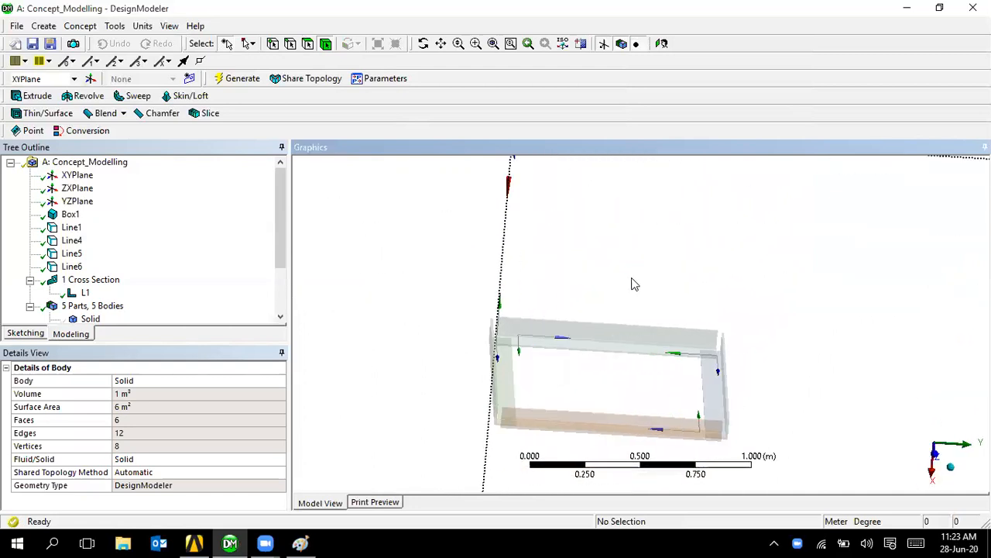
{"action": "middle_click", "coordinate": [633, 283]}
{"action": "middle_click_drag", "start_coordinate": [703, 307], "coordinate": [622, 303]}
{"action": "scroll", "coordinate": [622, 303], "scroll_direction": "up", "scroll_amount": 5}
{"action": "scroll", "coordinate": [624, 271], "scroll_direction": "down", "scroll_amount": 5}
{"action": "middle_click_drag", "start_coordinate": [626, 244], "coordinate": [631, 261]}
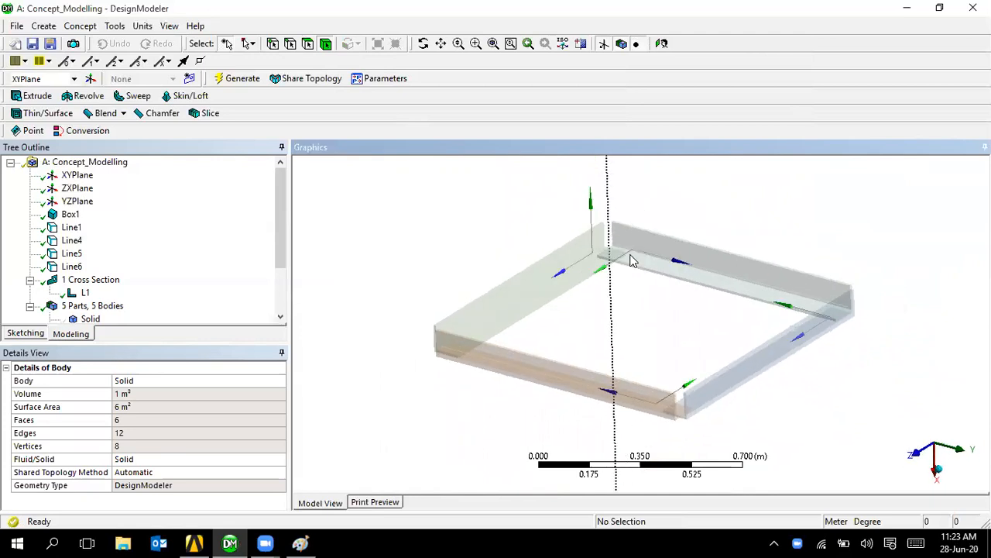
Step: Start over with an empty model, confirming that the current geometry is discarded
{"action": "left_click", "coordinate": [81, 26]}
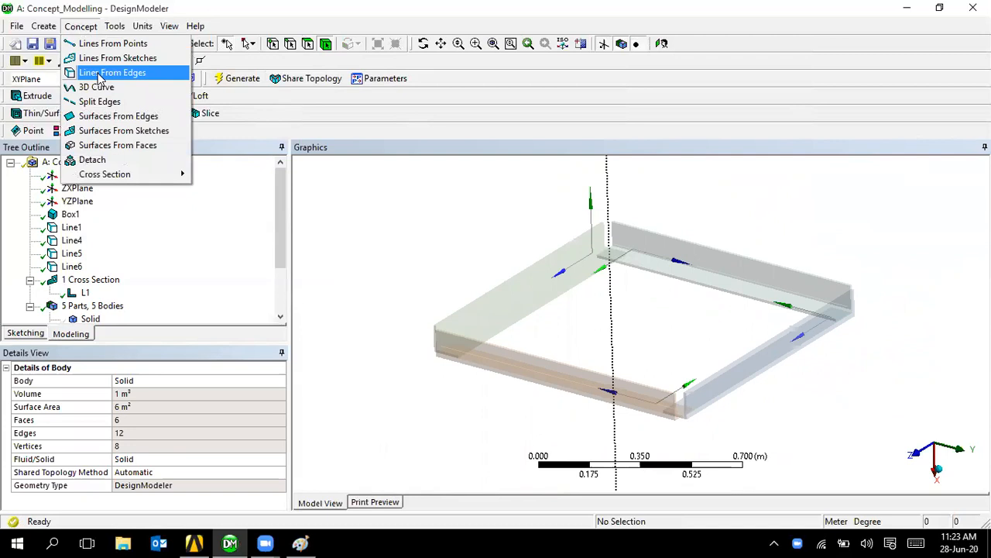
{"action": "left_click", "coordinate": [409, 210]}
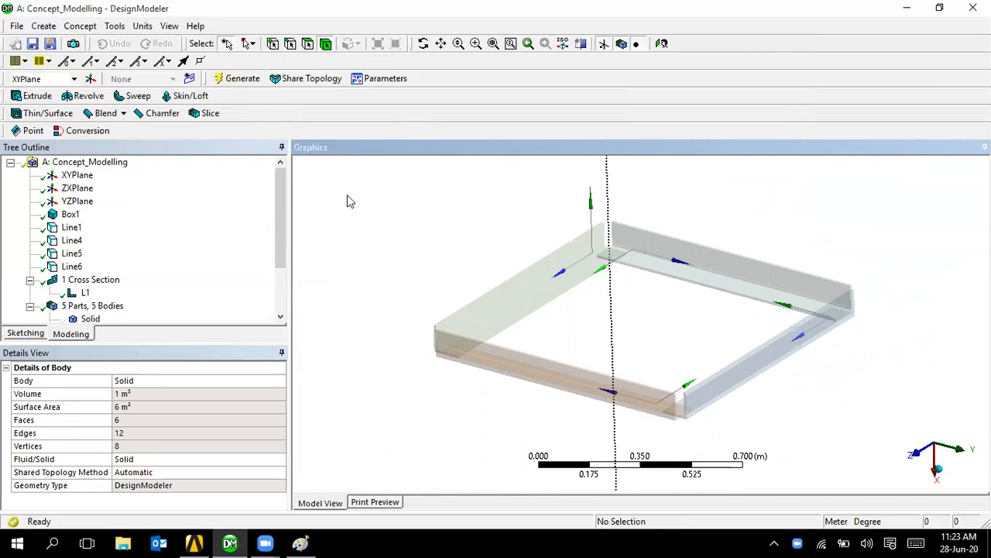
{"action": "left_click", "coordinate": [16, 26]}
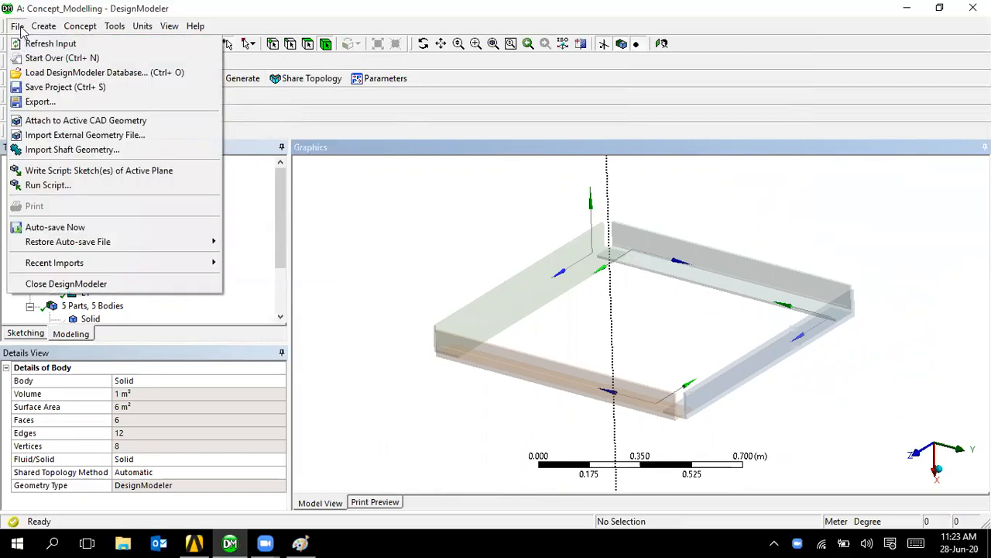
{"action": "left_click", "coordinate": [62, 59]}
{"action": "left_click", "coordinate": [468, 325]}
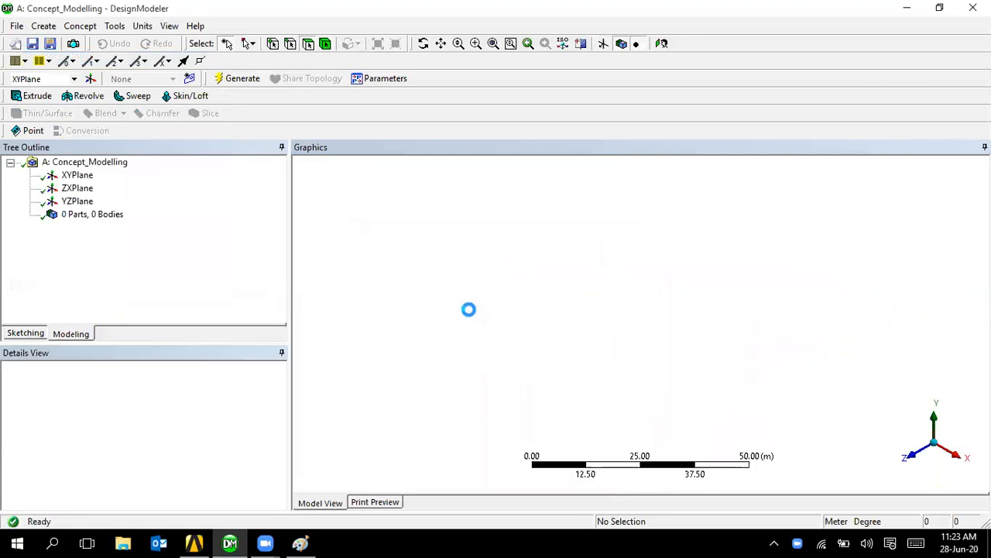
Step: Start a 3D Curve feature on the XYPlane with its definition set to From Coordinates File
{"action": "left_click", "coordinate": [81, 25]}
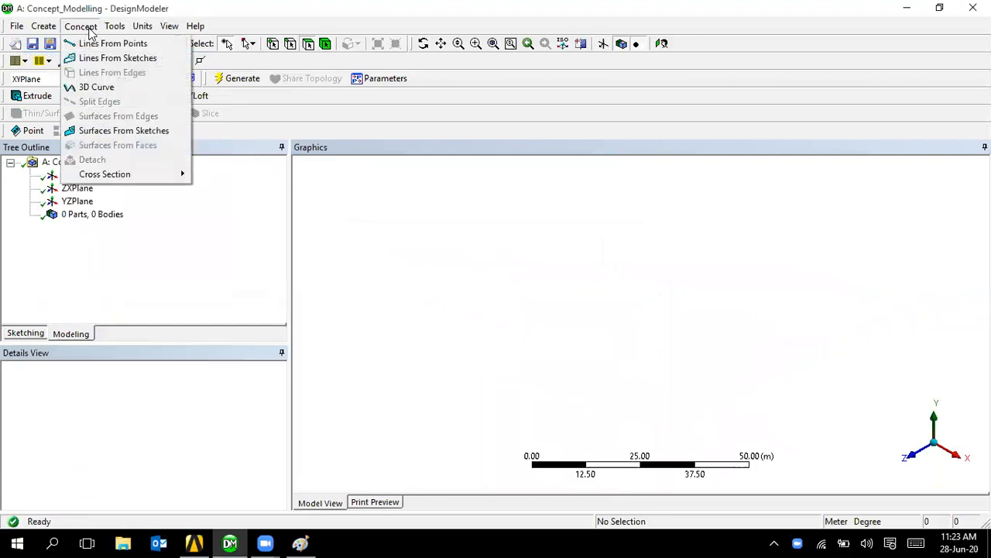
{"action": "left_click", "coordinate": [97, 87]}
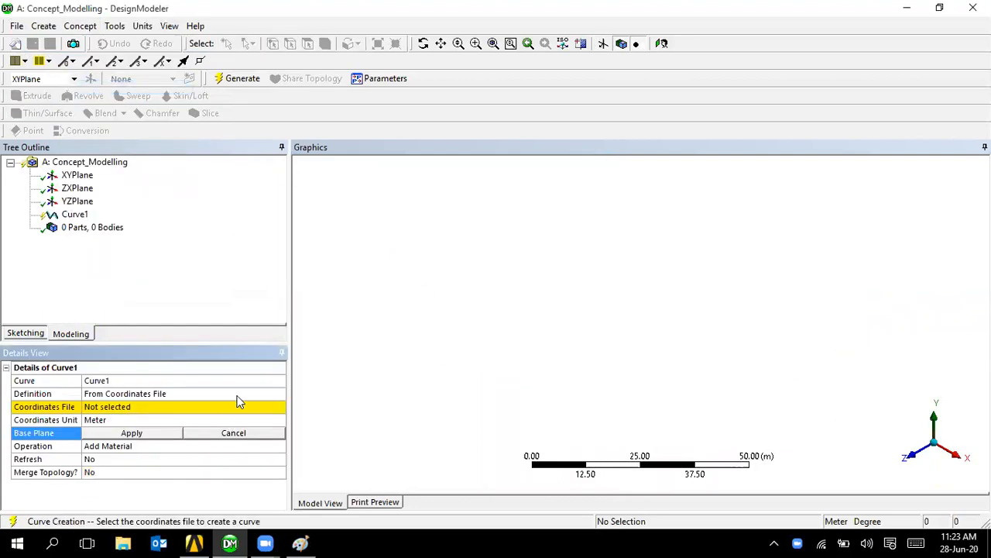
{"action": "left_click", "coordinate": [274, 394]}
{"action": "left_click", "coordinate": [277, 393]}
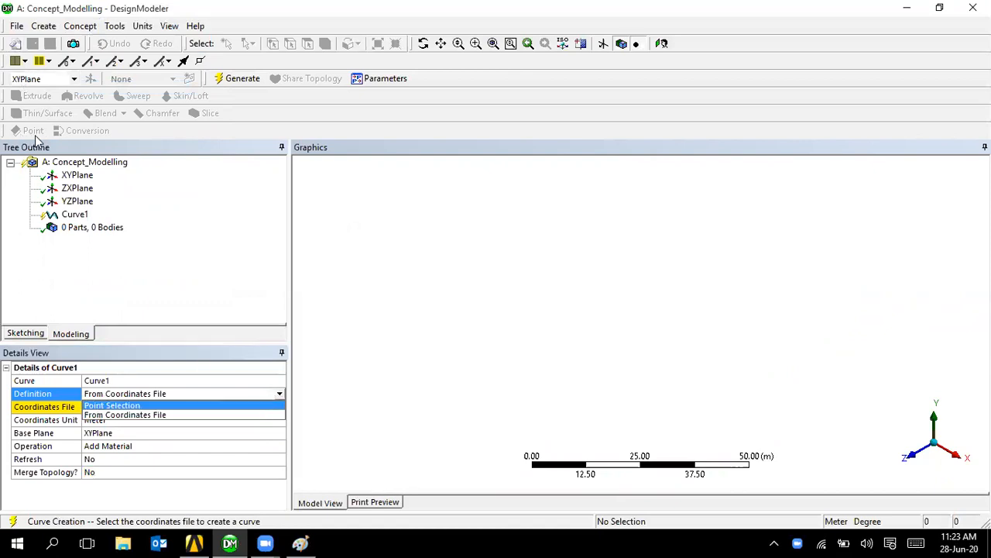
{"action": "left_click", "coordinate": [206, 415]}
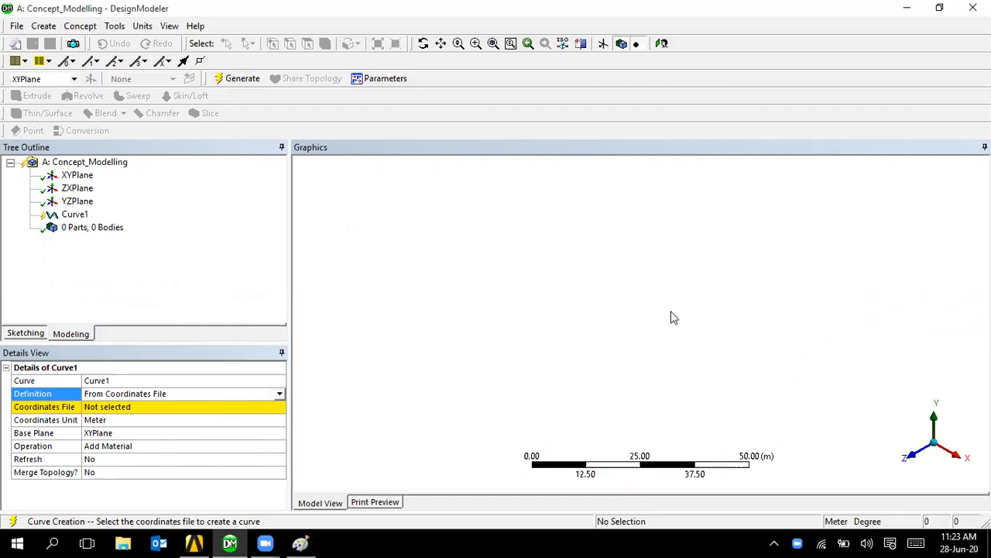
Step: Switch to the desktop, create a text document named coordinate_files and open it in Notepad
{"action": "key", "text": "super+d"}
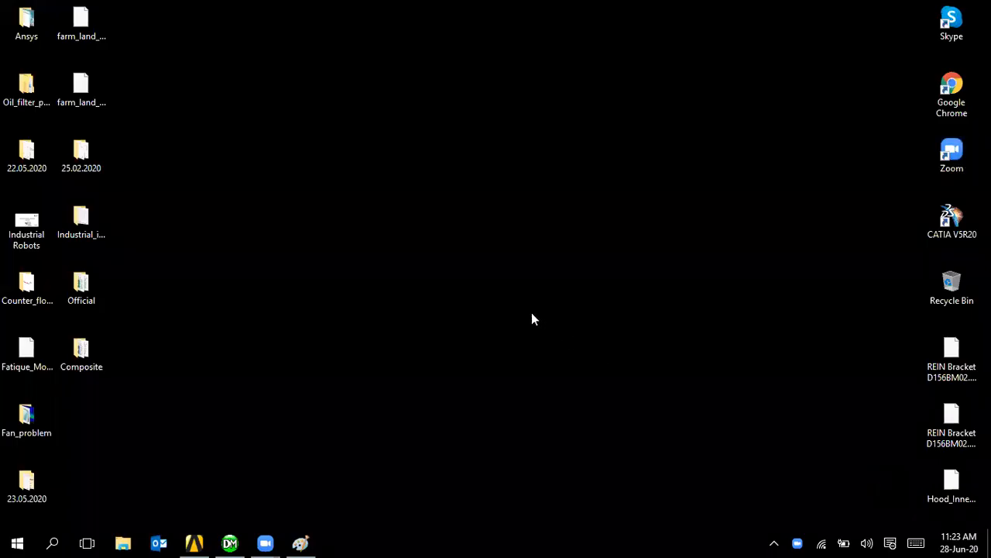
{"action": "right_click", "coordinate": [337, 247]}
{"action": "mouse_move", "coordinate": [325, 384]}
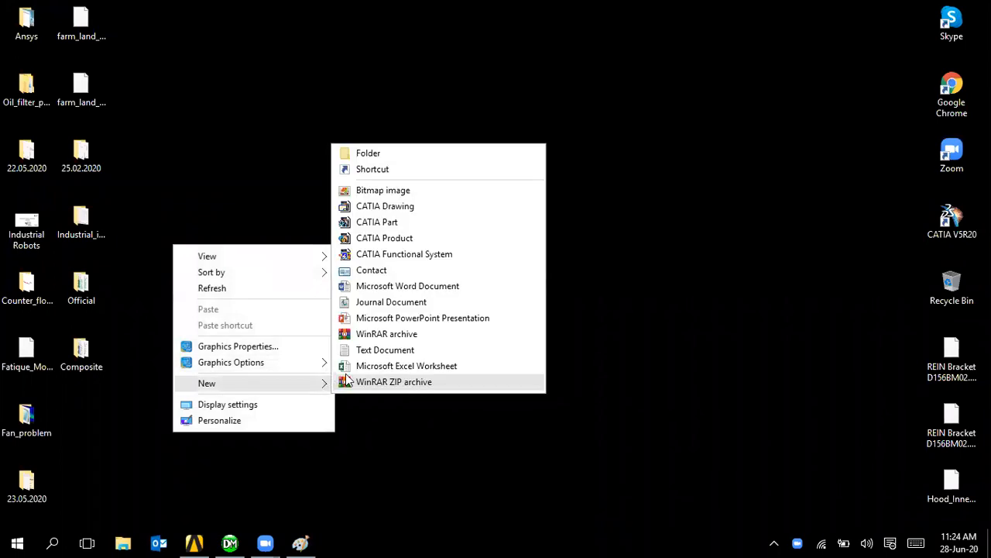
{"action": "left_click", "coordinate": [385, 350]}
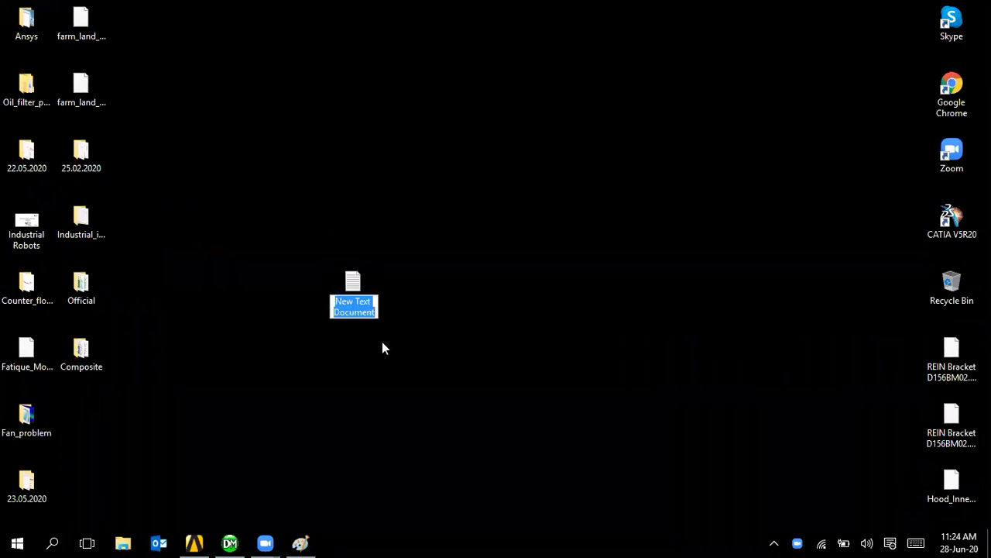
{"action": "type", "text": "coor"}
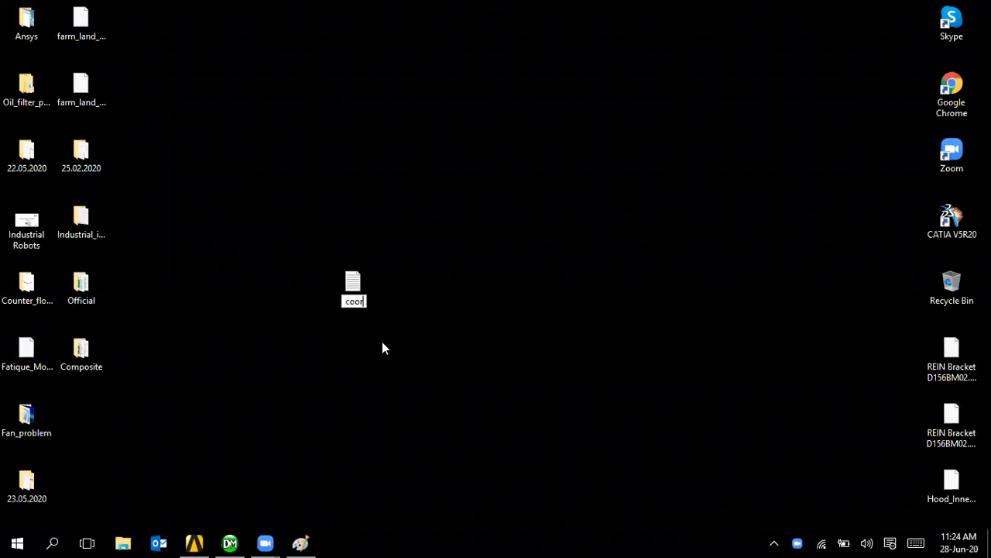
{"action": "type", "text": "dinate_files"}
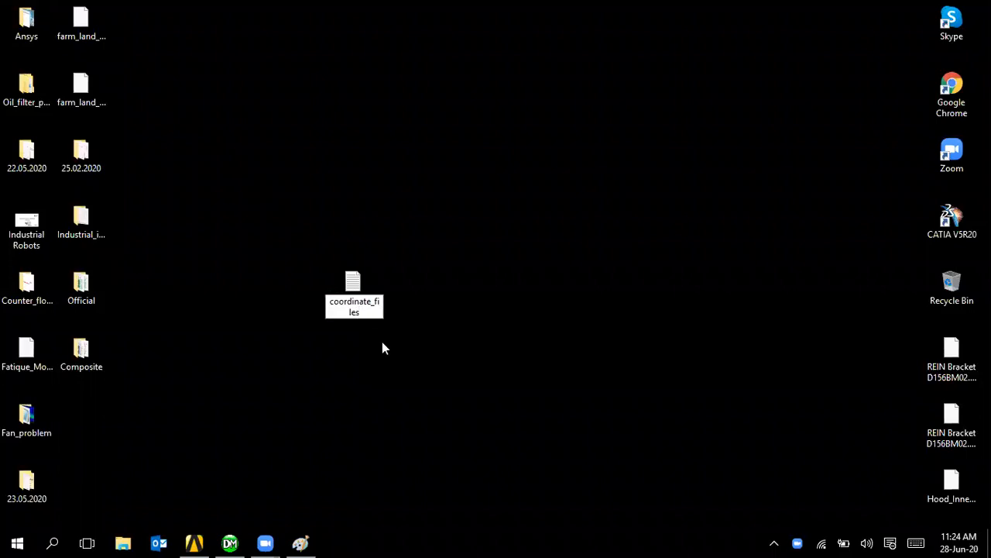
{"action": "key", "text": "Return"}
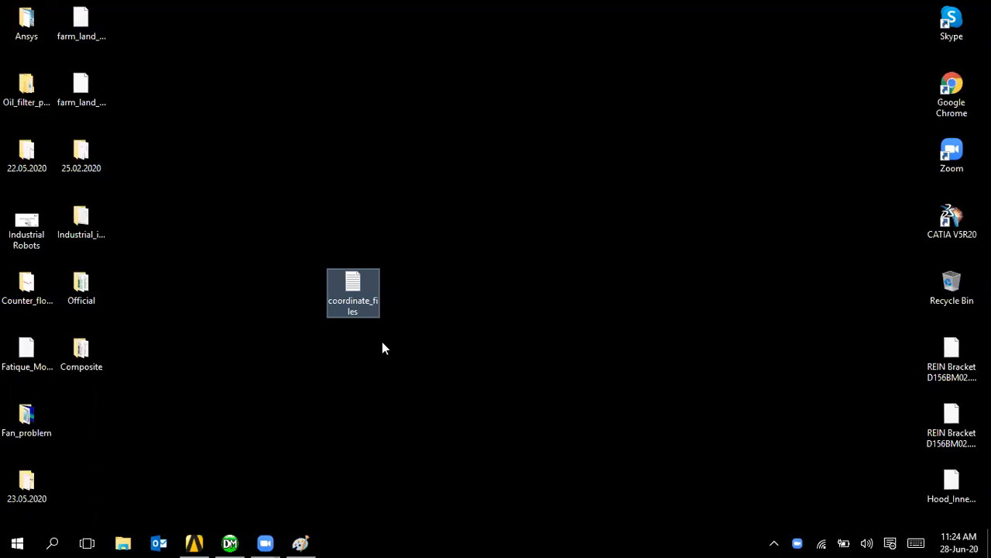
{"action": "key", "text": "Return"}
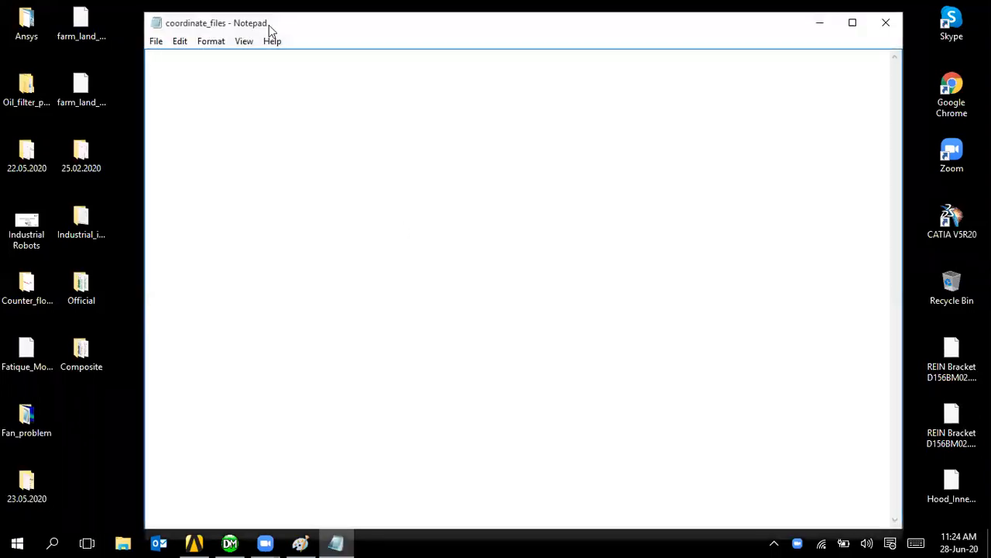
Step: Enter the tab-separated header row #Group, #Point, #x, #y, #z in the coordinates file
{"action": "type", "text": "#Group"}
{"action": "key", "text": "Tab"}
{"action": "type", "text": "#Point"}
{"action": "key", "text": "Tab"}
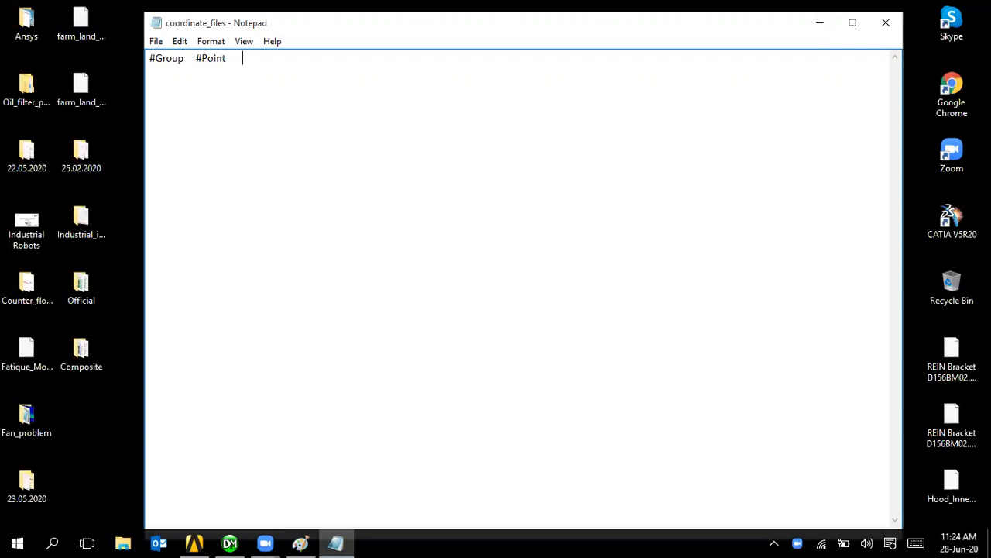
{"action": "type", "text": "#x"}
{"action": "key", "text": "Tab"}
{"action": "type", "text": "#y"}
{"action": "key", "text": "Tab"}
{"action": "type", "text": "#z 1 1 1 1 1  1 1"}
Step: Enter the first data row for group 1 as point 1 with coordinates 0, 0, 0
{"action": "key", "text": "Up"}
{"action": "key", "text": "Up"}
{"action": "key", "text": "Up"}
{"action": "type", "text": "1"}
{"action": "left_click", "coordinate": [213, 75]}
{"action": "key", "text": "Tab"}
{"action": "type", "text": "1"}
{"action": "key", "text": "BackSpace"}
{"action": "key", "text": "Delete"}
{"action": "key", "text": "Delete"}
{"action": "key", "text": "Delete"}
{"action": "key", "text": "Delete"}
{"action": "key", "text": "Delete"}
{"action": "key", "text": "Delete"}
{"action": "type", "text": "1"}
{"action": "key", "text": "BackSpace"}
{"action": "type", "text": "0"}
{"action": "key", "text": "Tab"}
{"action": "type", "text": "0"}
{"action": "key", "text": "Tab"}
{"action": "type", "text": "0"}
{"action": "key", "text": "Return"}
Step: Add group 1 rows for point 2 at 1, 0, 0 and point 3 at 1, 1, 0
{"action": "type", "text": "1\t2"}
{"action": "key", "text": "Tab"}
{"action": "type", "text": "1"}
{"action": "key", "text": "Tab"}
{"action": "type", "text": "0"}
{"action": "key", "text": "Tab"}
{"action": "type", "text": "0 1\t3\t1\t1"}
{"action": "key", "text": "Tab"}
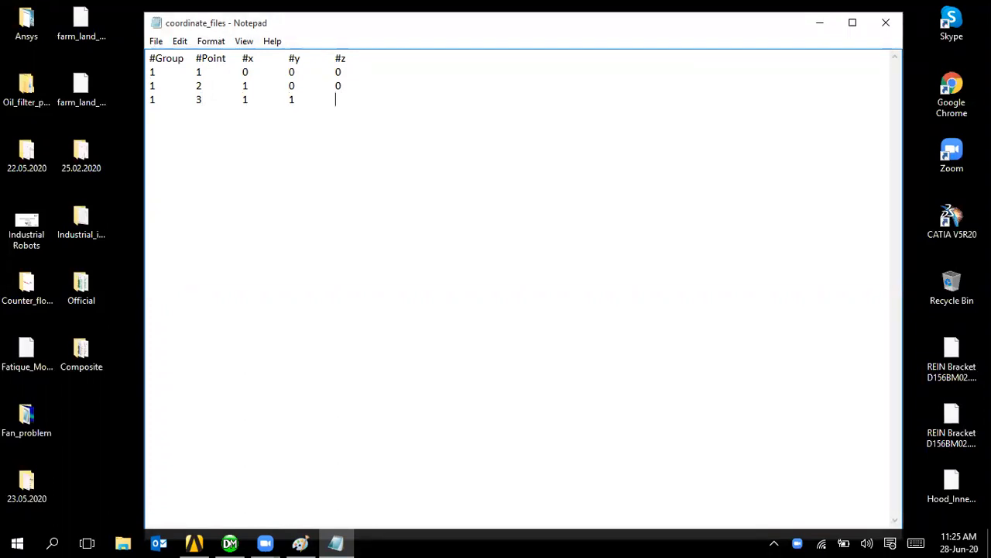
{"action": "type", "text": "0"}
{"action": "key", "text": "Return"}
Step: Change point 3's y value to 0.5 and add a group 1 row for point 4 at 1, 1, 0
{"action": "type", "text": "1\t4\t1"}
{"action": "left_click", "coordinate": [296, 98]}
{"action": "key", "text": "BackSpace"}
{"action": "type", "text": "0.5"}
{"action": "key", "text": "Down"}
{"action": "key", "text": "Tab"}
{"action": "type", "text": "0."}
{"action": "key", "text": "BackSpace"}
{"action": "type", "text": "1\t0"}
{"action": "key", "text": "Return"}
Step: Add a group 1 row for point 5 with coordinates 1, 1.5, 0
{"action": "type", "text": "1"}
{"action": "key", "text": "Tab"}
{"action": "type", "text": "5\t1\t1."}
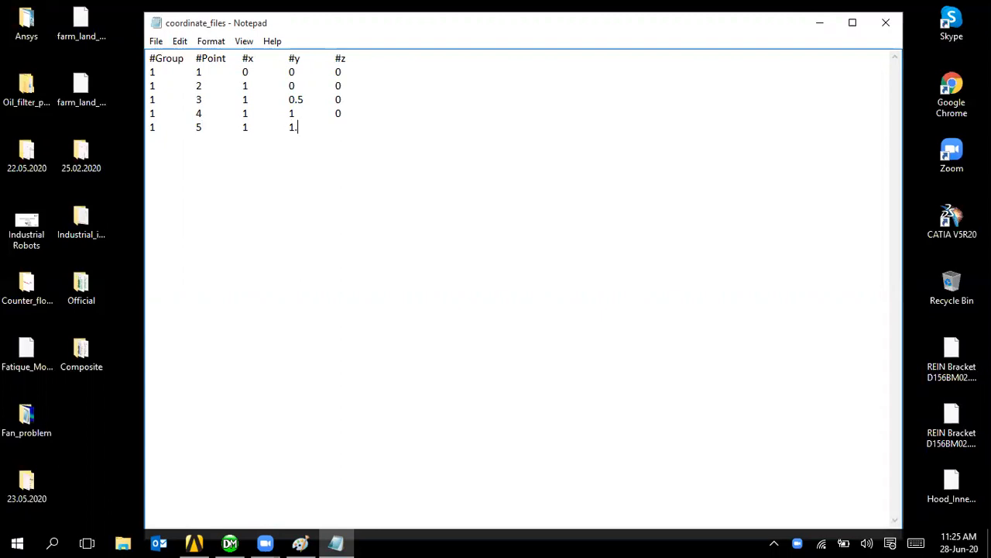
{"action": "type", "text": "5"}
{"action": "key", "text": "Tab"}
{"action": "type", "text": "0"}
{"action": "key", "text": "Return"}
Step: Add a group 1 row for point 6 with coordinates 0, 1.5, 0
{"action": "type", "text": "1"}
{"action": "key", "text": "Tab"}
{"action": "type", "text": "6"}
{"action": "type", "text": "0"}
{"action": "key", "text": "Tab"}
{"action": "type", "text": "1.5"}
{"action": "key", "text": "Tab"}
{"action": "type", "text": "0"}
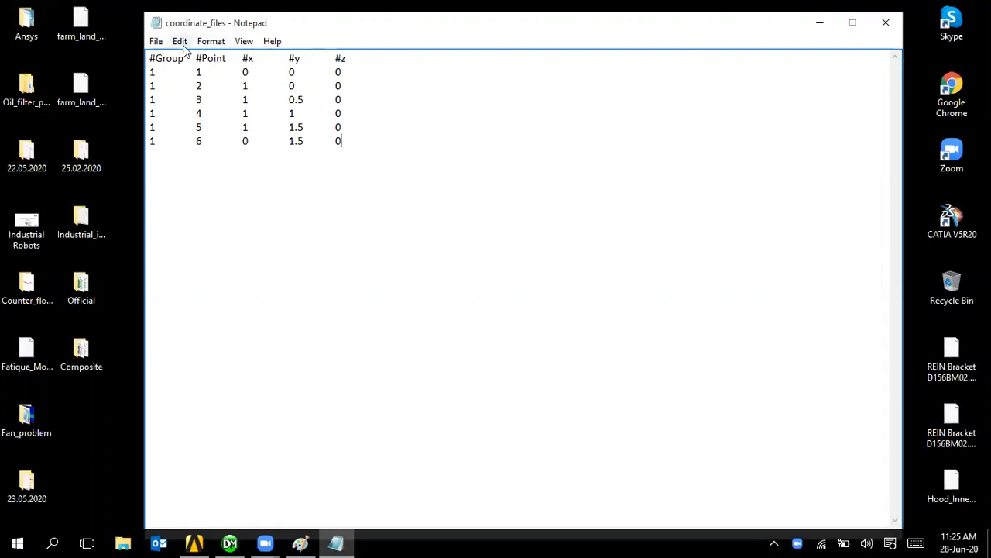
Step: Save the coordinate_files text file with its six points and close it
{"action": "left_click", "coordinate": [155, 43]}
{"action": "left_click", "coordinate": [132, 91]}
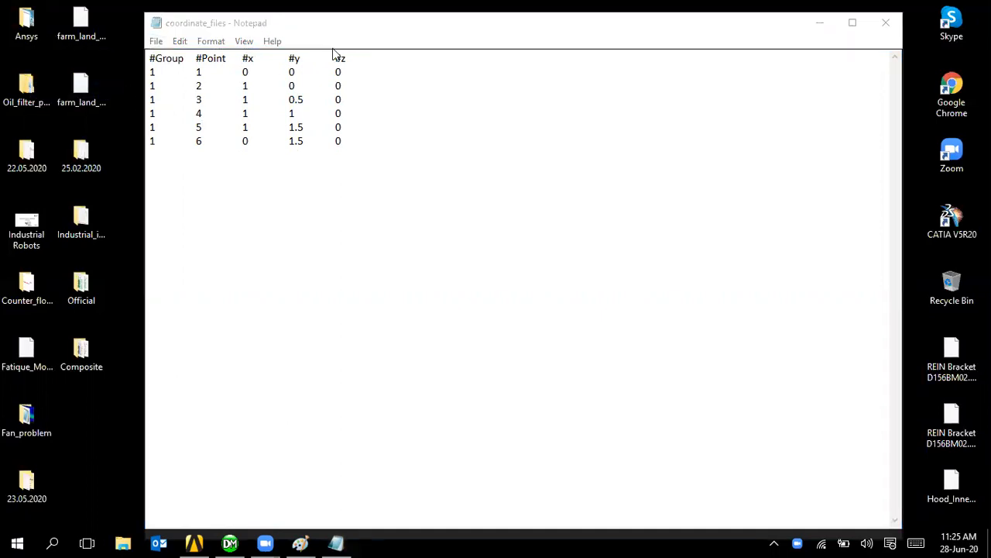
{"action": "left_click", "coordinate": [885, 22]}
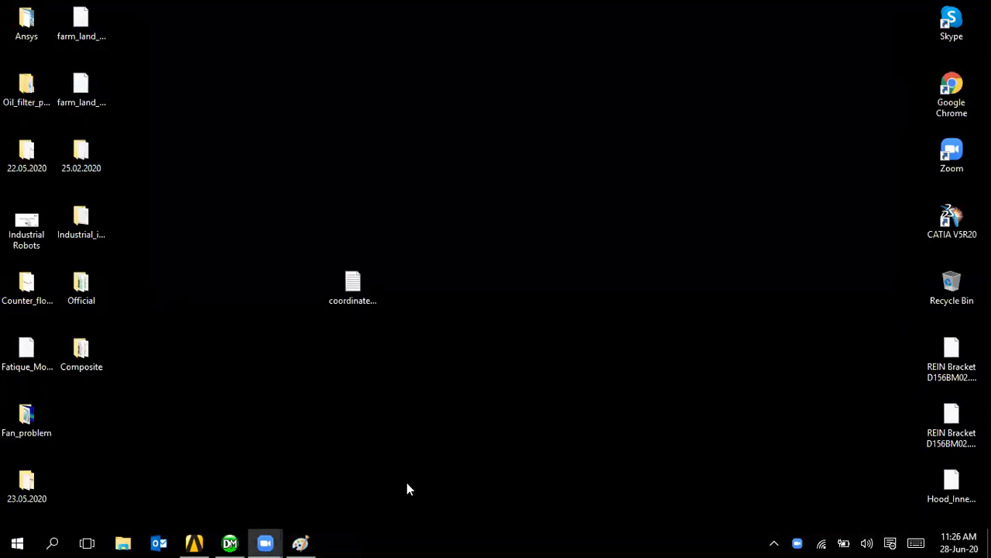
Step: Switch to DesignModeler and load coordinate_files from the Desktop as the coordinates file of Curve1
{"action": "left_click", "coordinate": [230, 542]}
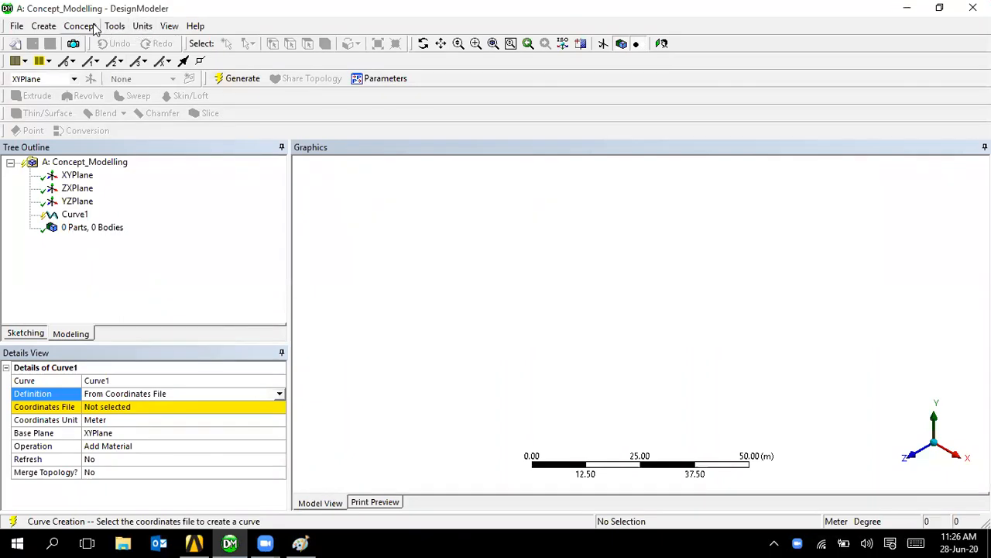
{"action": "left_click", "coordinate": [259, 405]}
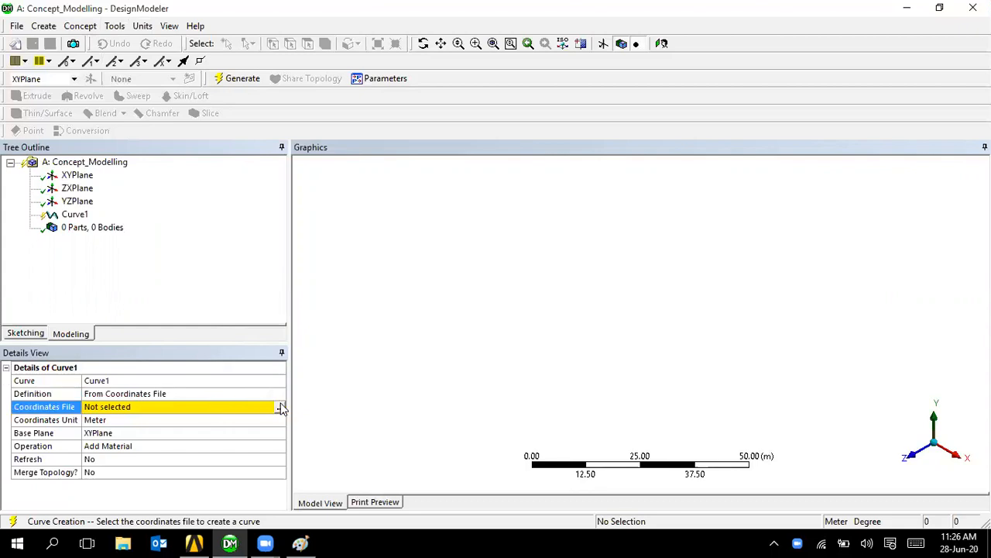
{"action": "left_click", "coordinate": [280, 408]}
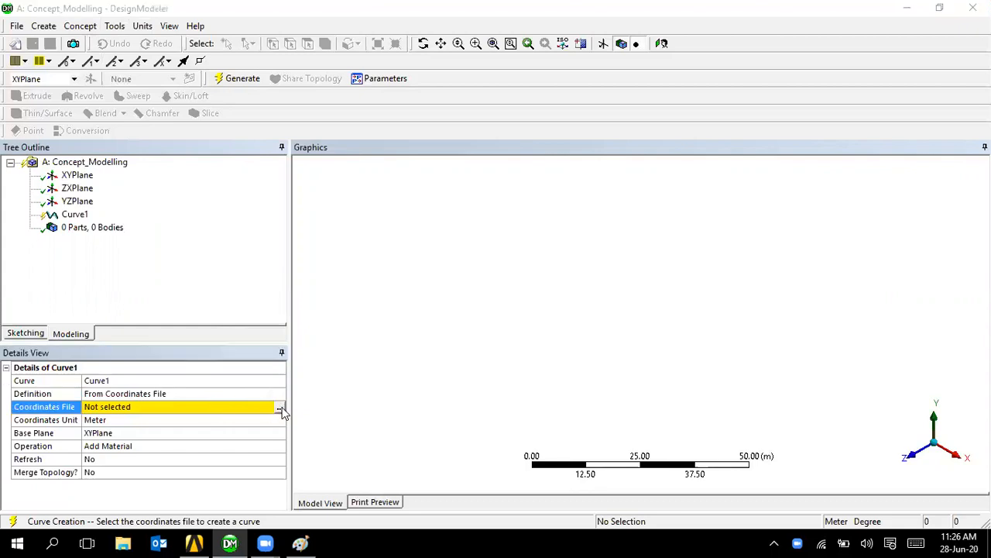
{"action": "left_click", "coordinate": [118, 110]}
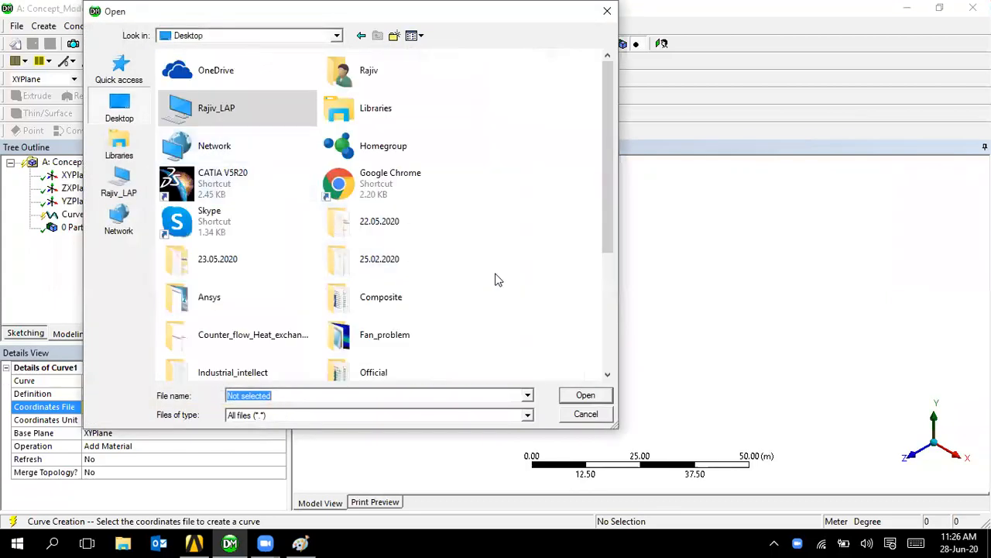
{"action": "scroll", "coordinate": [495, 279], "scroll_direction": "down", "scroll_amount": 5}
{"action": "left_click", "coordinate": [398, 211]}
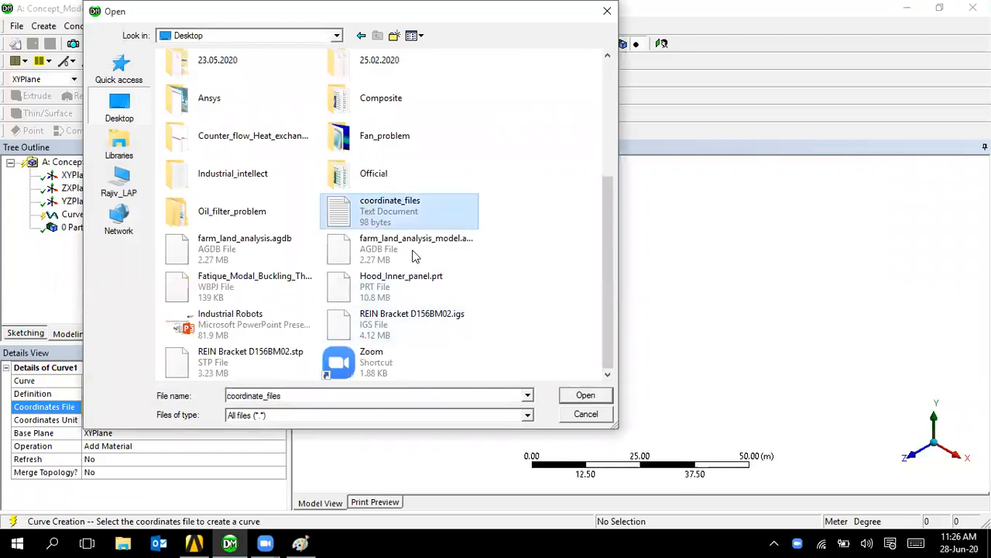
{"action": "left_click", "coordinate": [586, 395]}
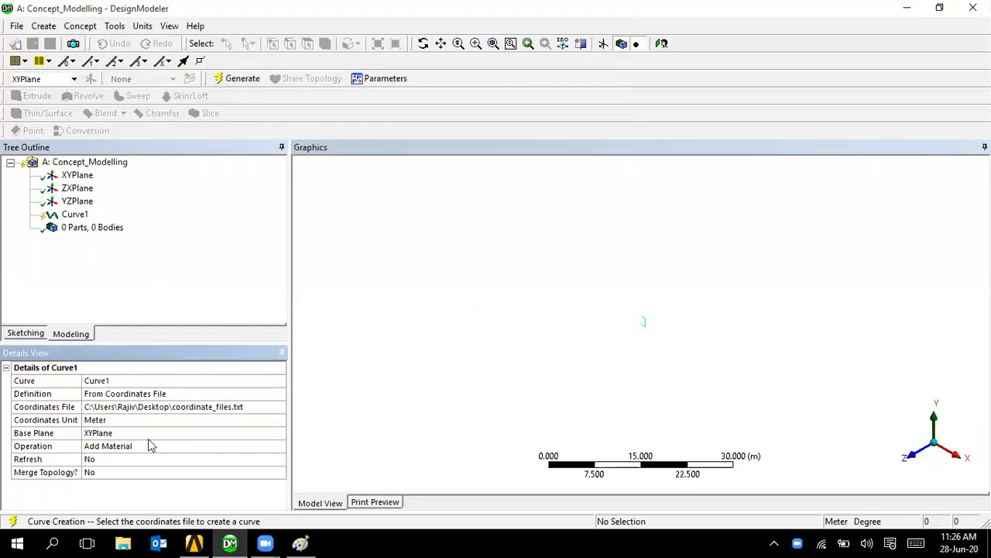
Step: Inspect the previewed curve face-on and generate Curve1 as a line body from the coordinates file
{"action": "right_click_drag", "start_coordinate": [599, 287], "coordinate": [693, 371]}
{"action": "right_click_drag", "start_coordinate": [573, 234], "coordinate": [680, 326]}
{"action": "left_click", "coordinate": [914, 460]}
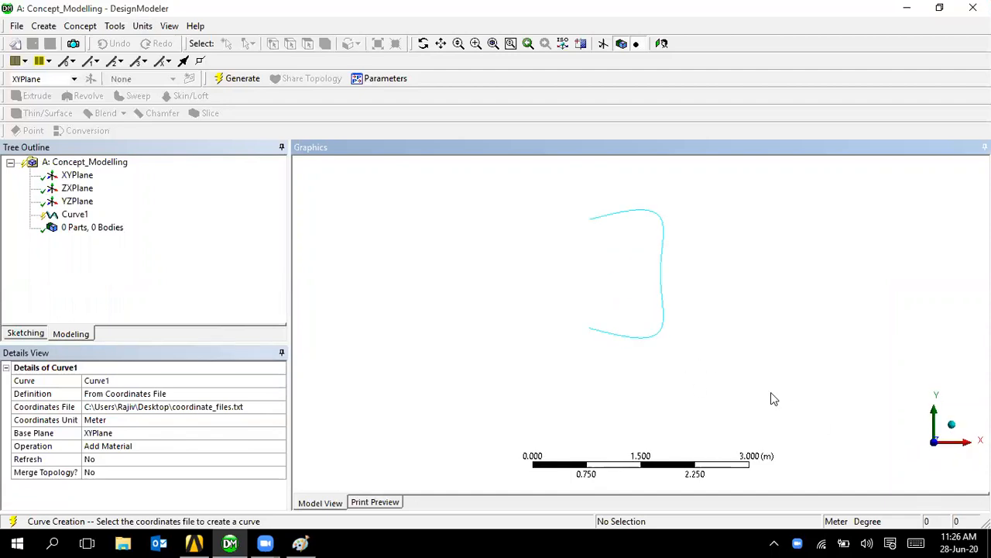
{"action": "scroll", "coordinate": [633, 300], "scroll_direction": "down", "scroll_amount": 3}
{"action": "scroll", "coordinate": [632, 300], "scroll_direction": "up", "scroll_amount": 4}
{"action": "middle_click_drag", "start_coordinate": [632, 260], "coordinate": [604, 303], "text": "ctrl"}
{"action": "scroll", "coordinate": [606, 308], "scroll_direction": "up", "scroll_amount": 2}
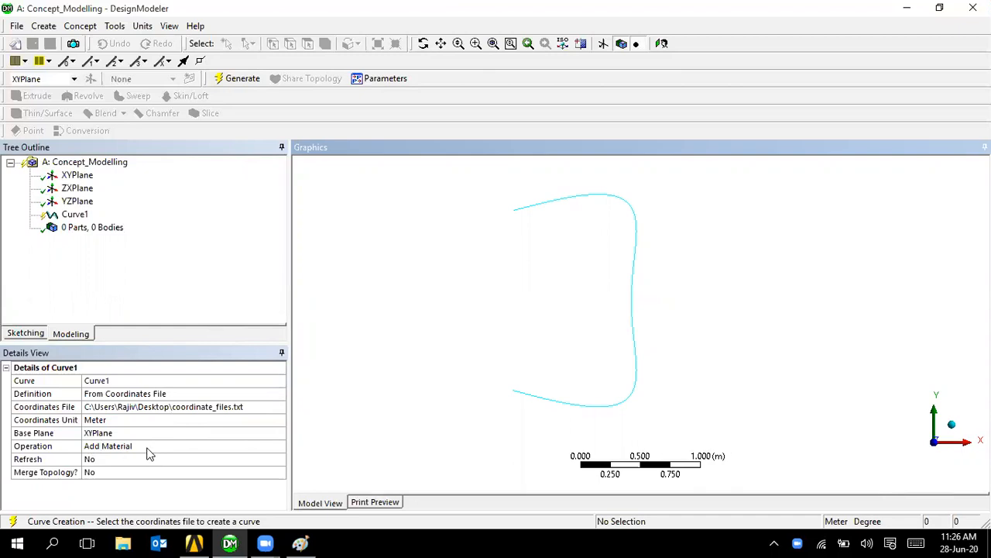
{"action": "left_click", "coordinate": [248, 82]}
{"action": "middle_click_drag", "start_coordinate": [576, 261], "coordinate": [465, 272]}
Step: Check the new line body's cross section setting and create a circular tube cross section
{"action": "left_click", "coordinate": [29, 227]}
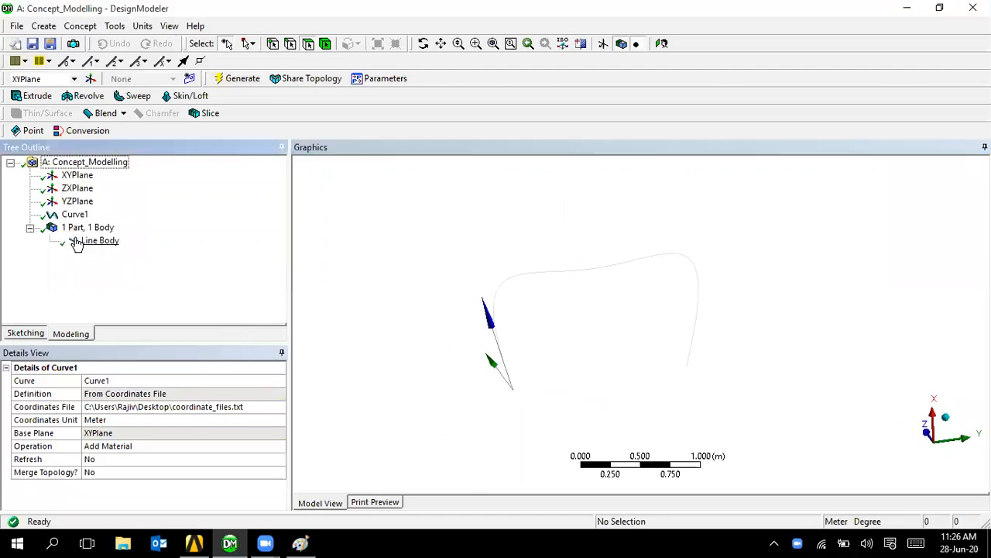
{"action": "left_click", "coordinate": [92, 241]}
{"action": "left_click", "coordinate": [229, 432]}
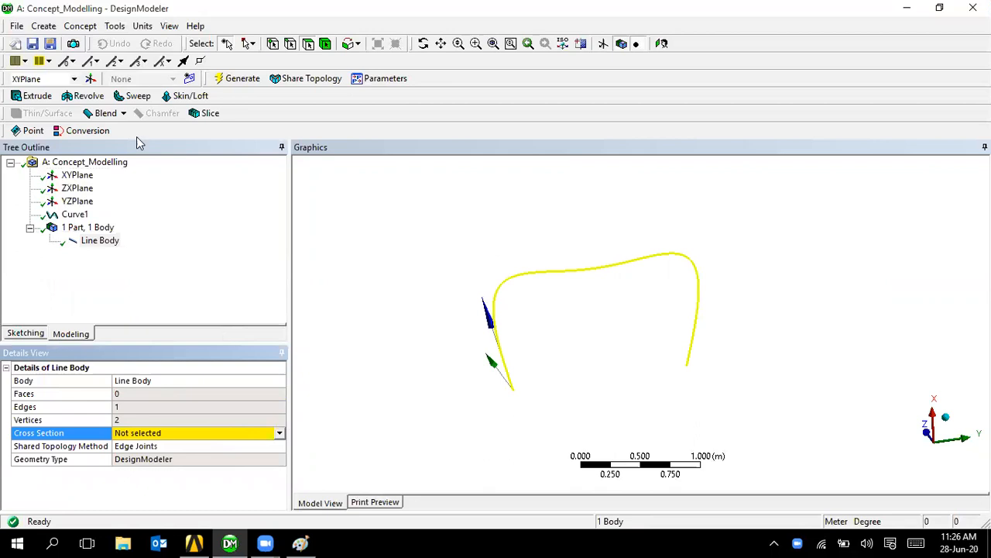
{"action": "left_click", "coordinate": [81, 27]}
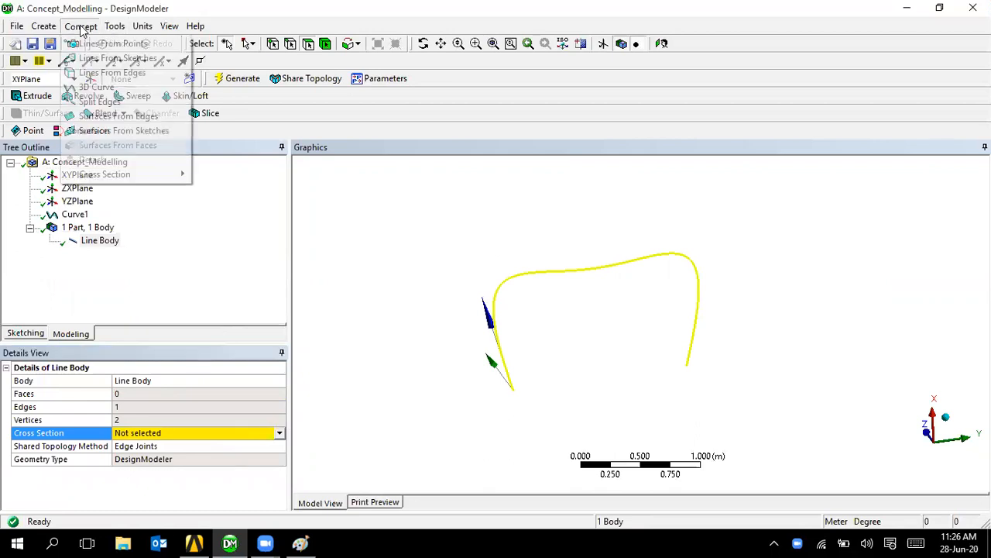
{"action": "mouse_move", "coordinate": [175, 174]}
{"action": "left_click", "coordinate": [226, 203]}
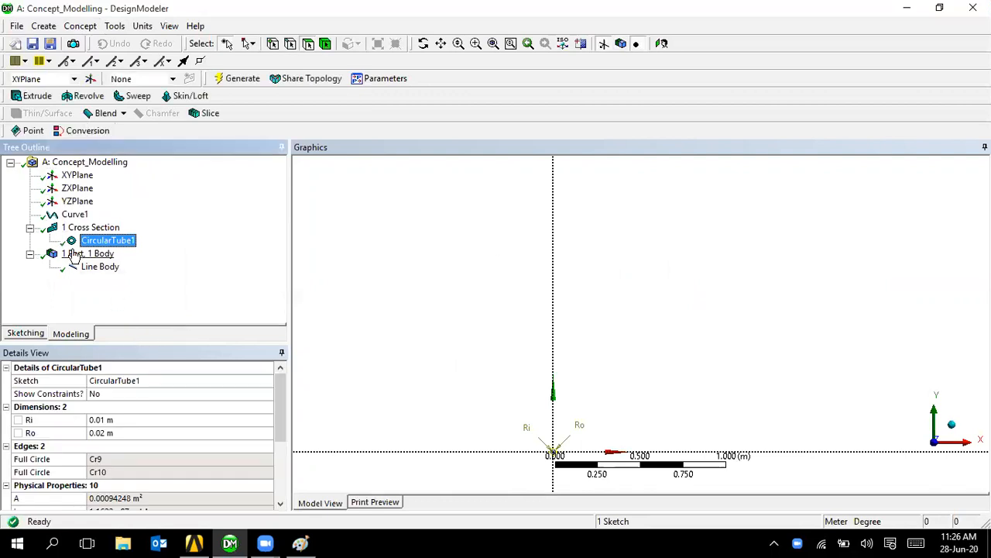
Step: Assign the CircularTube1 cross section to the line body
{"action": "left_click", "coordinate": [93, 268]}
{"action": "left_click", "coordinate": [262, 434]}
{"action": "left_click", "coordinate": [278, 434]}
{"action": "left_click", "coordinate": [254, 454]}
{"action": "left_click", "coordinate": [337, 400]}
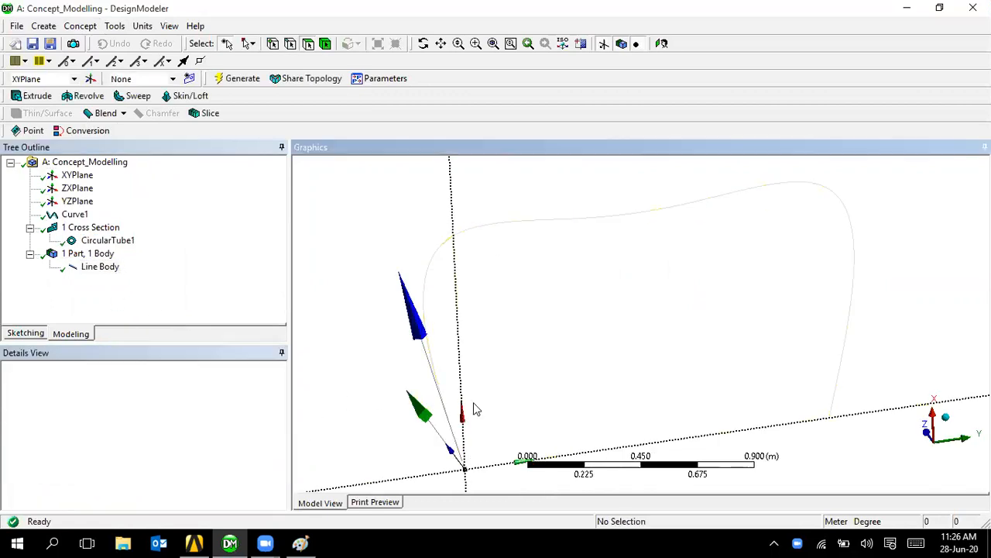
Step: Display the cross section solids and inspect the hollow tube along the curve
{"action": "left_click", "coordinate": [168, 26]}
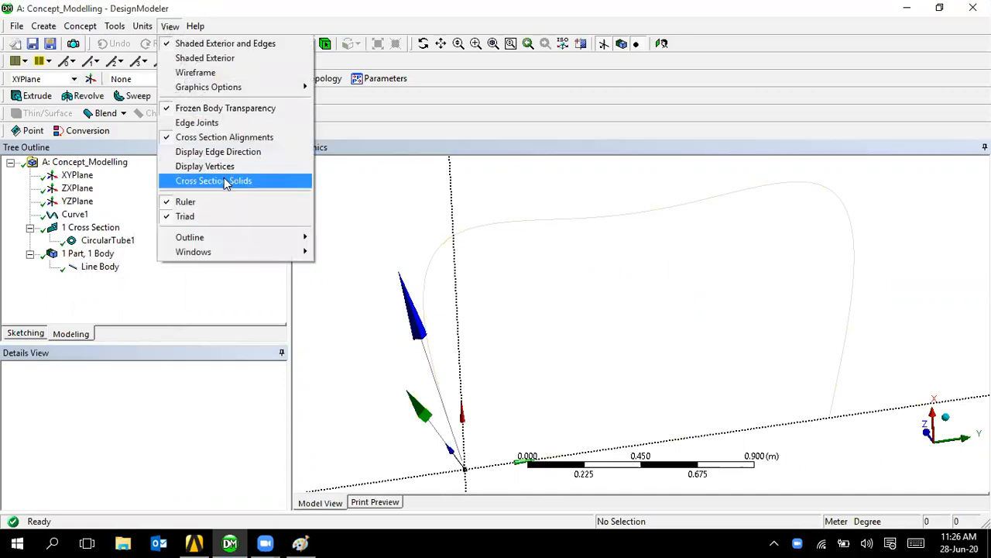
{"action": "left_click", "coordinate": [224, 181]}
{"action": "middle_click_drag", "start_coordinate": [423, 261], "coordinate": [608, 230]}
{"action": "middle_click_drag", "start_coordinate": [550, 239], "coordinate": [666, 353], "text": "ctrl"}
{"action": "scroll", "coordinate": [506, 314], "scroll_direction": "up", "scroll_amount": 5}
{"action": "scroll", "coordinate": [549, 343], "scroll_direction": "up", "scroll_amount": 9}
{"action": "scroll", "coordinate": [418, 327], "scroll_direction": "down", "scroll_amount": 10}
{"action": "middle_click_drag", "start_coordinate": [784, 324], "coordinate": [630, 323]}
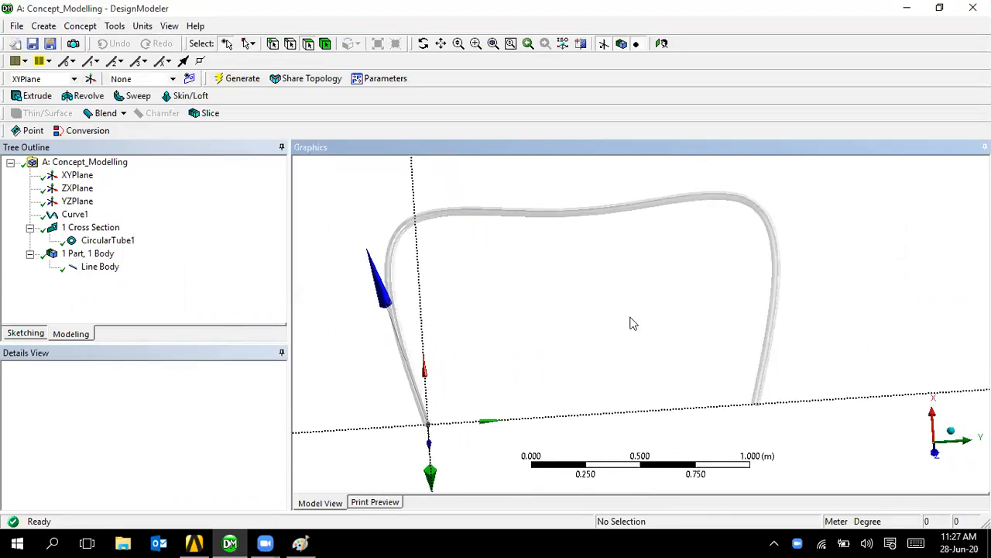
Step: Split the curve's edge with Split Edges, using the Fractional definition at 0.5, and generate it
{"action": "left_click", "coordinate": [90, 27]}
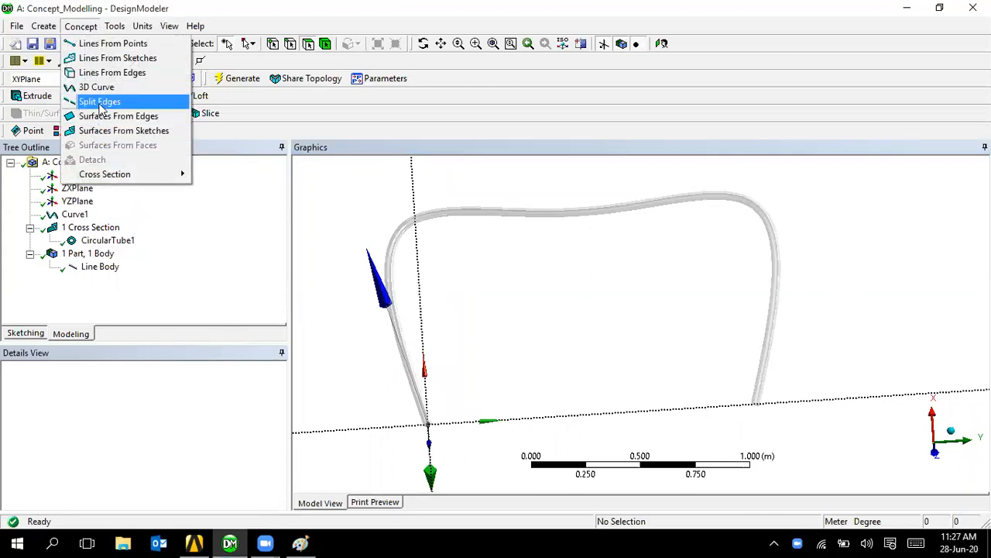
{"action": "left_click", "coordinate": [99, 102]}
{"action": "left_click", "coordinate": [472, 213]}
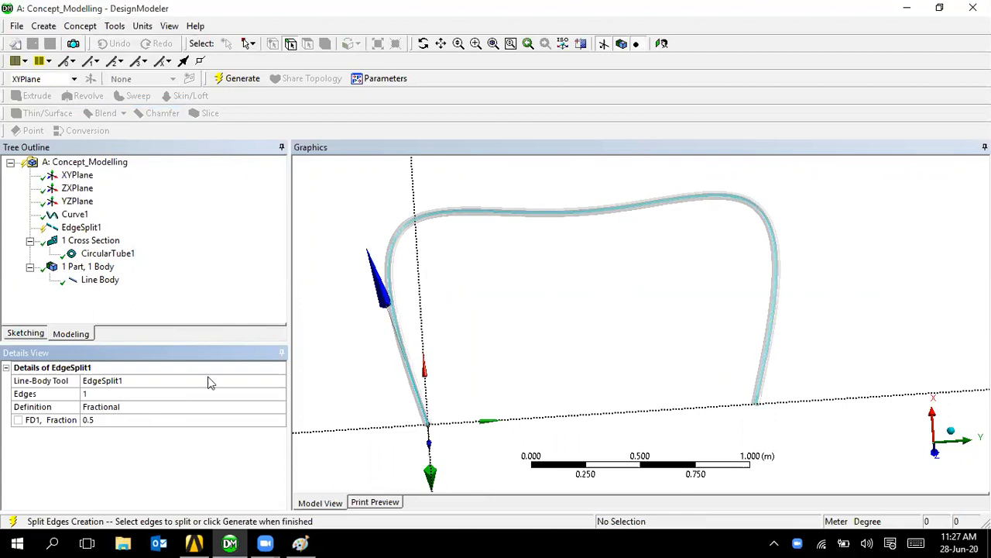
{"action": "left_click", "coordinate": [233, 79]}
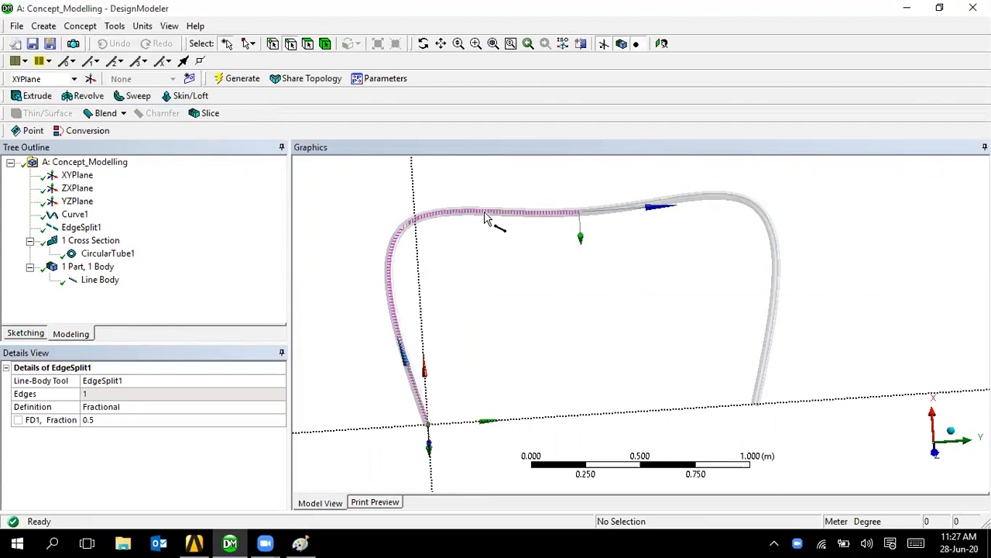
Step: Set the edge split fraction to 0.75, regenerate the model and check the divided edge
{"action": "left_click", "coordinate": [161, 420]}
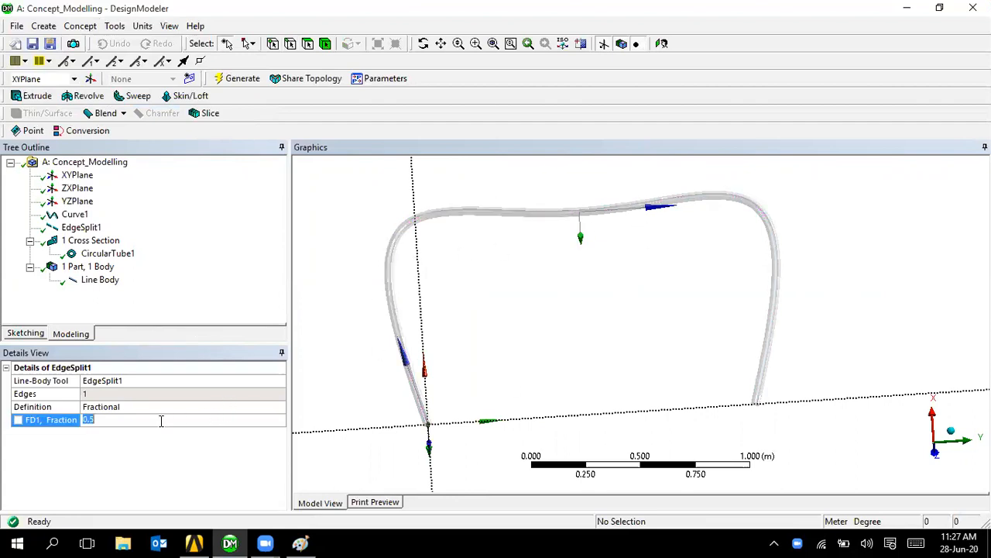
{"action": "type", "text": "0.75"}
{"action": "key", "text": "Return"}
{"action": "left_click", "coordinate": [238, 78]}
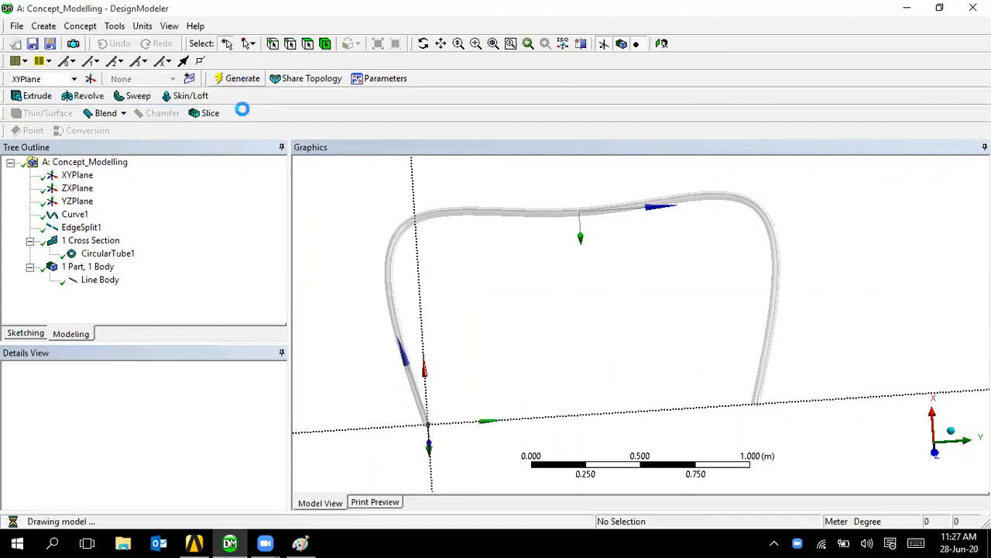
{"action": "left_click", "coordinate": [461, 213]}
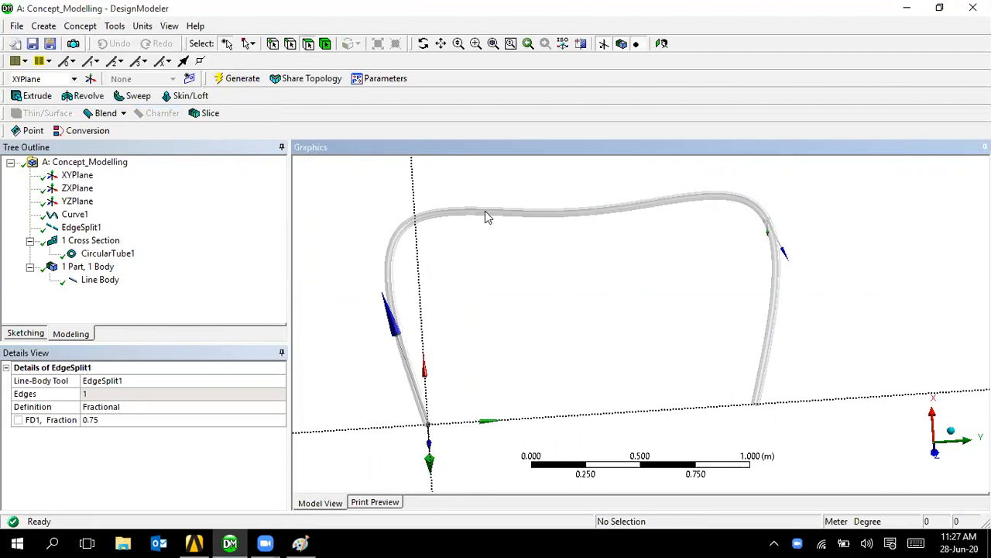
{"action": "left_click", "coordinate": [540, 217]}
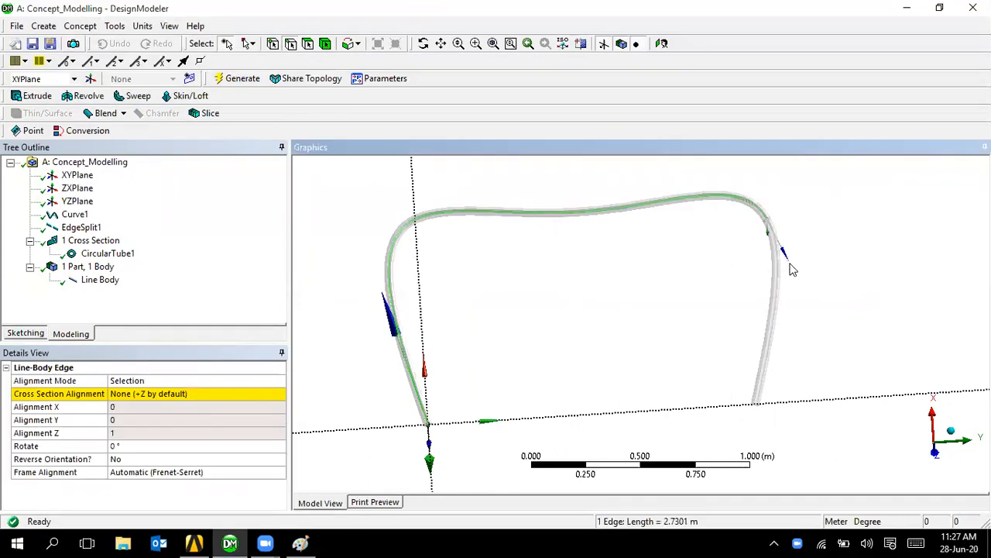
{"action": "left_click", "coordinate": [604, 312]}
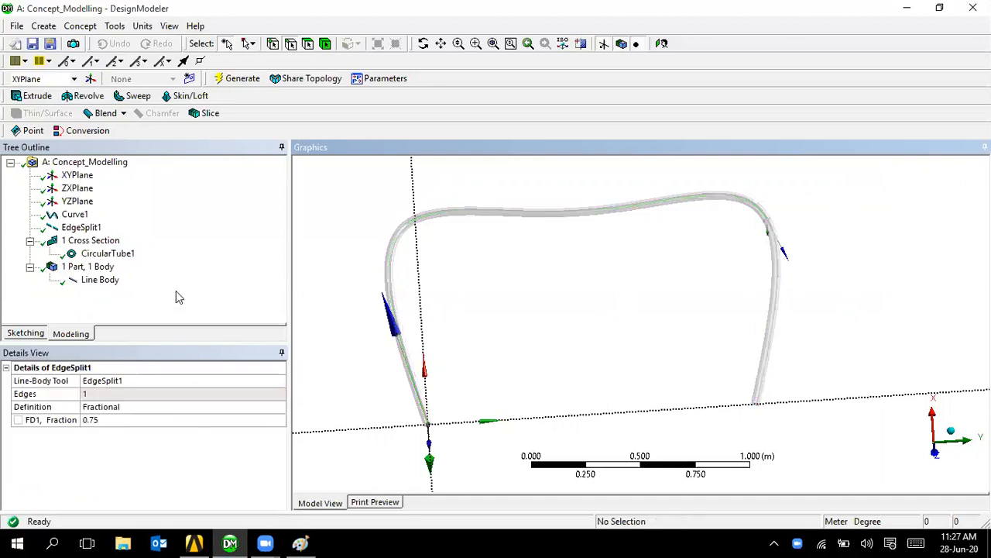
Step: Change the edge split definition to Split by Delta with a 0.25 m delta and regenerate the model
{"action": "left_click", "coordinate": [150, 410]}
{"action": "left_click", "coordinate": [279, 409]}
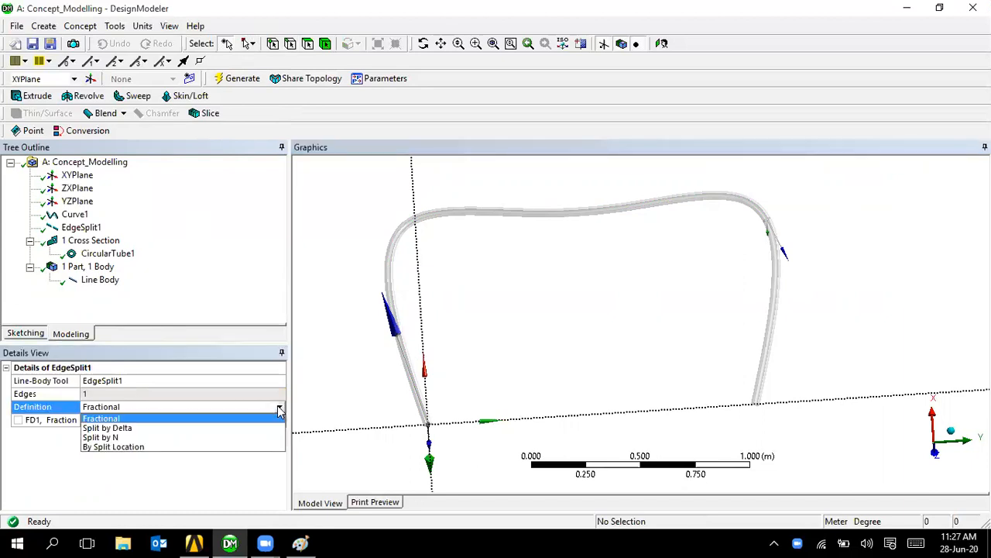
{"action": "left_click", "coordinate": [238, 429]}
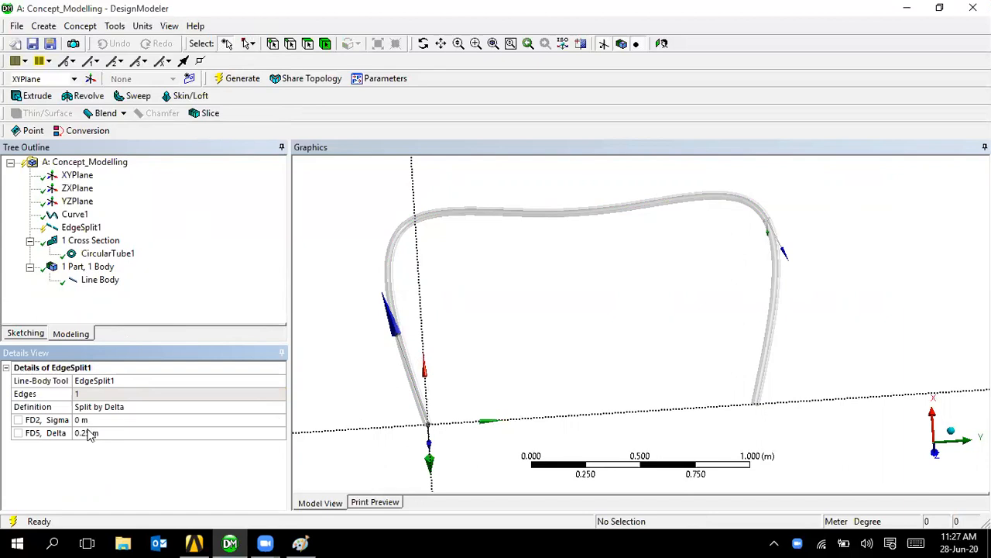
{"action": "left_click", "coordinate": [241, 79]}
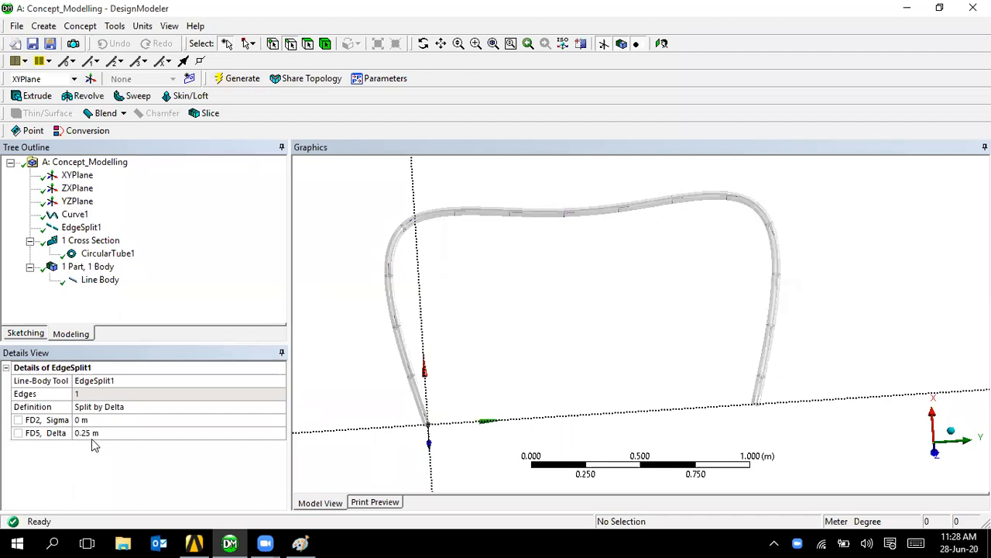
Step: Change the edge split definition to Split by N with N 10 and Omega 0.5 m, and regenerate the model
{"action": "left_click", "coordinate": [160, 409]}
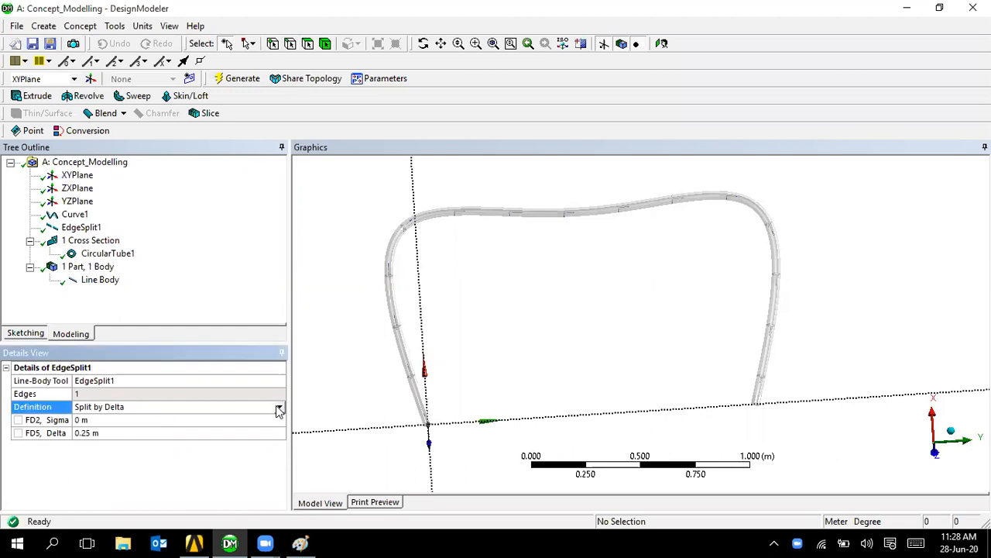
{"action": "left_click", "coordinate": [279, 410]}
{"action": "left_click", "coordinate": [222, 436]}
{"action": "left_click", "coordinate": [122, 447]}
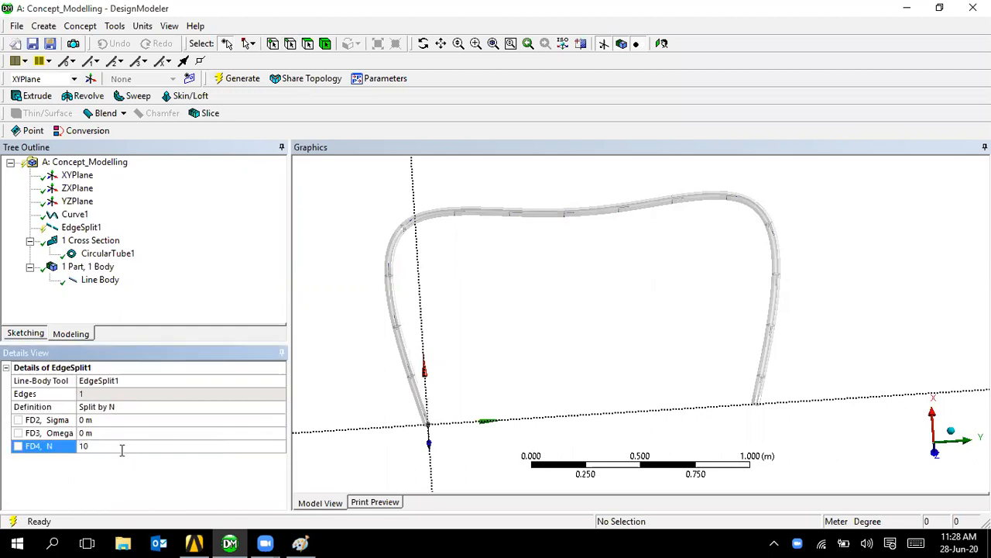
{"action": "left_click", "coordinate": [120, 435]}
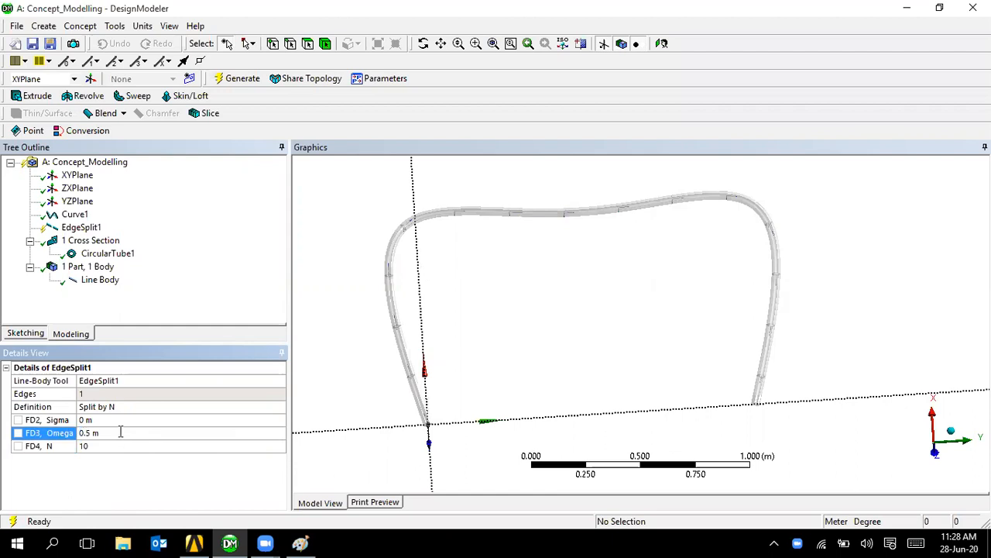
{"action": "left_click", "coordinate": [235, 78]}
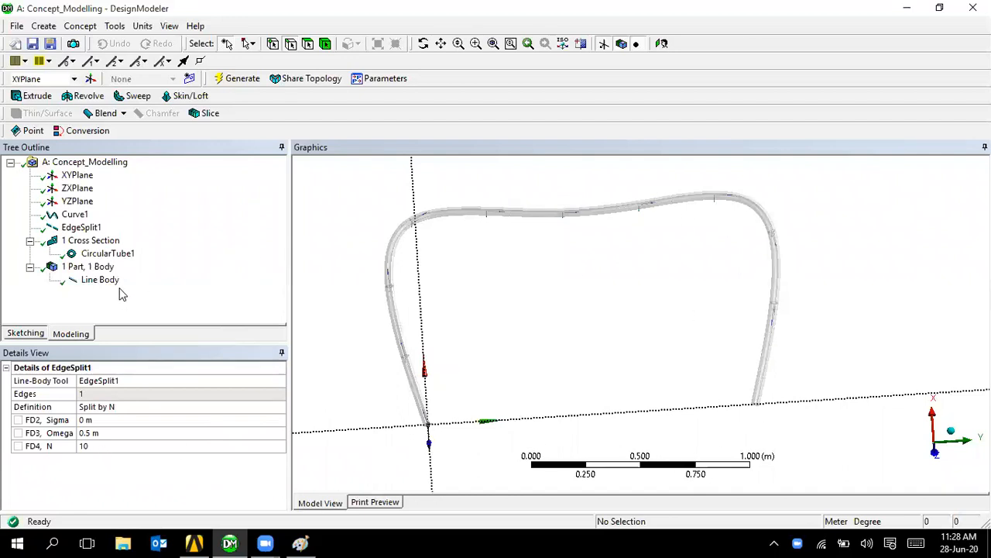
{"action": "left_click", "coordinate": [244, 410]}
{"action": "left_click", "coordinate": [279, 406]}
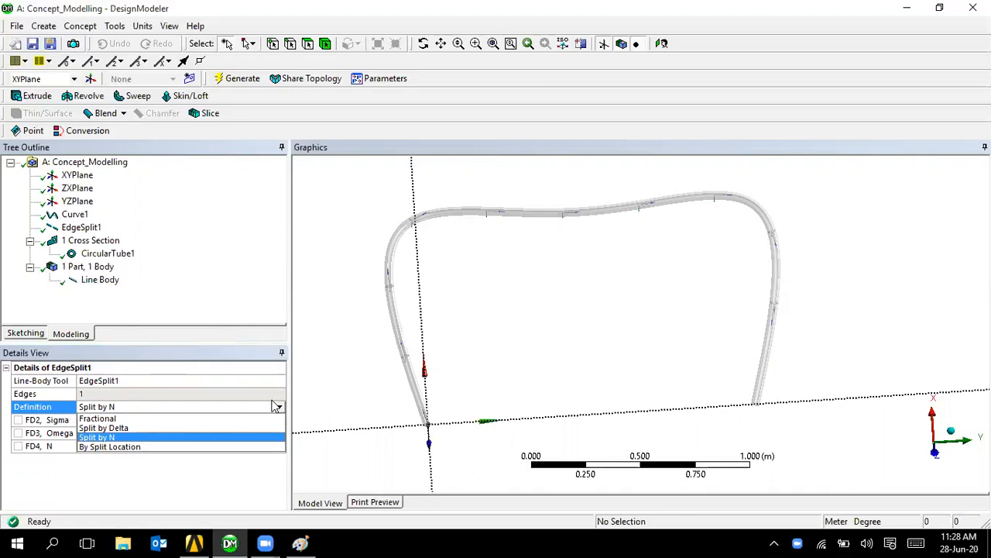
{"action": "left_click", "coordinate": [356, 395]}
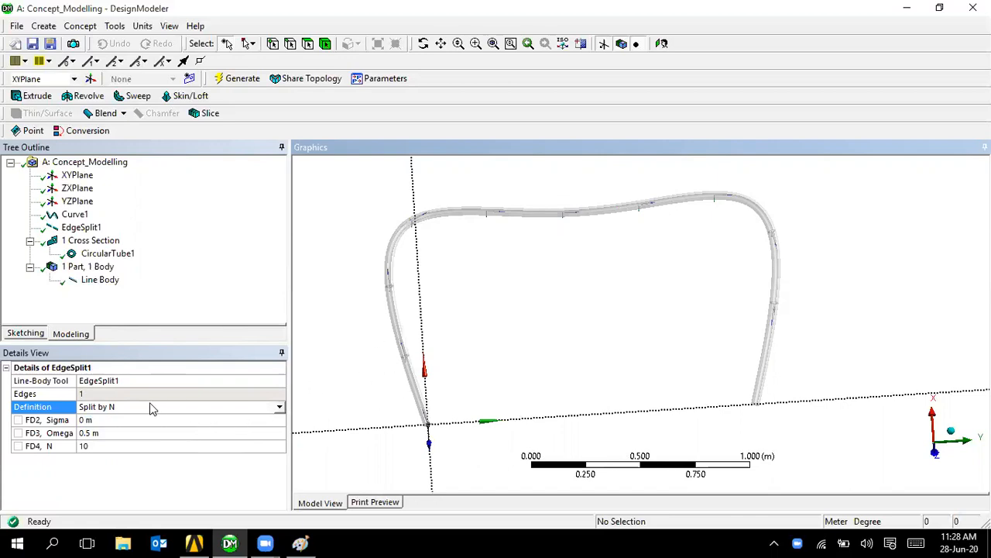
{"action": "left_click", "coordinate": [114, 25]}
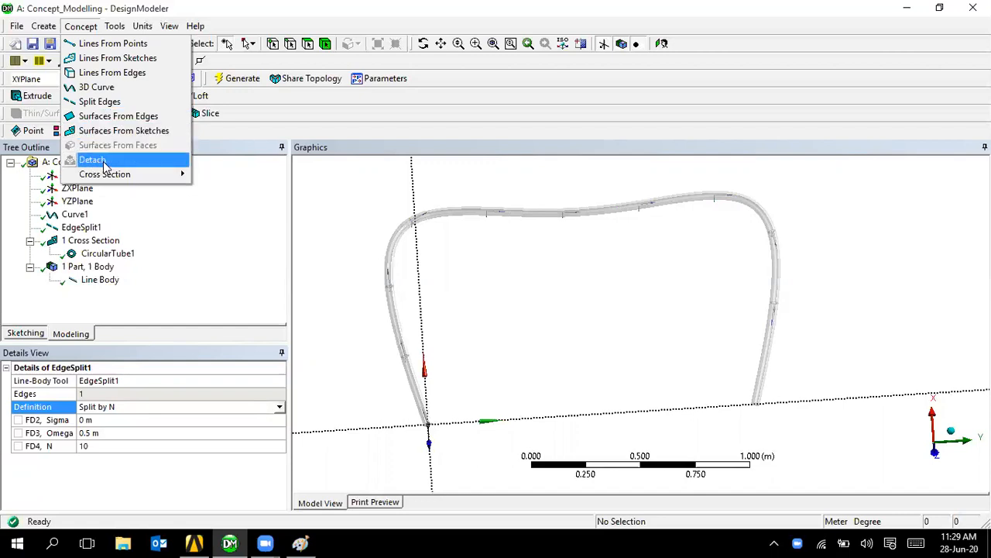
{"action": "left_click", "coordinate": [321, 219]}
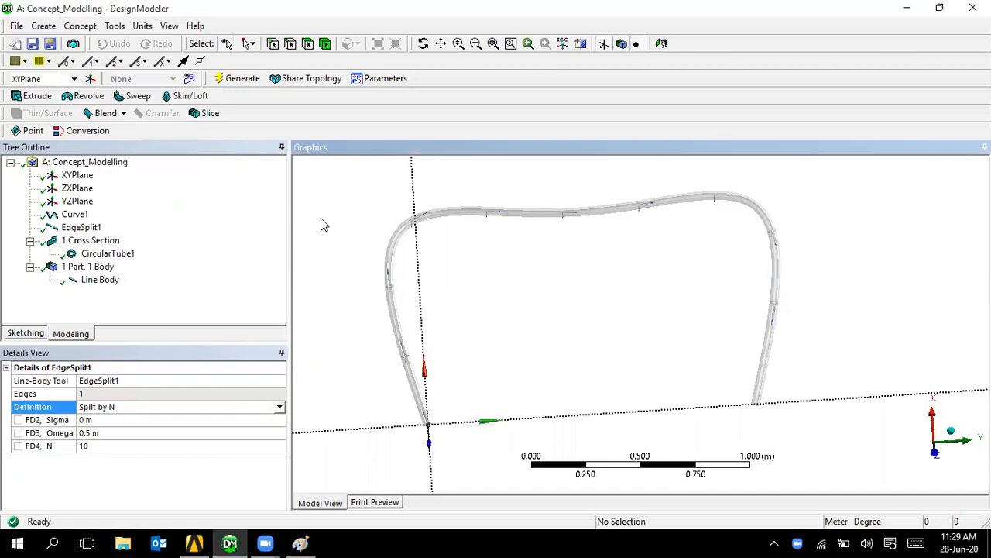